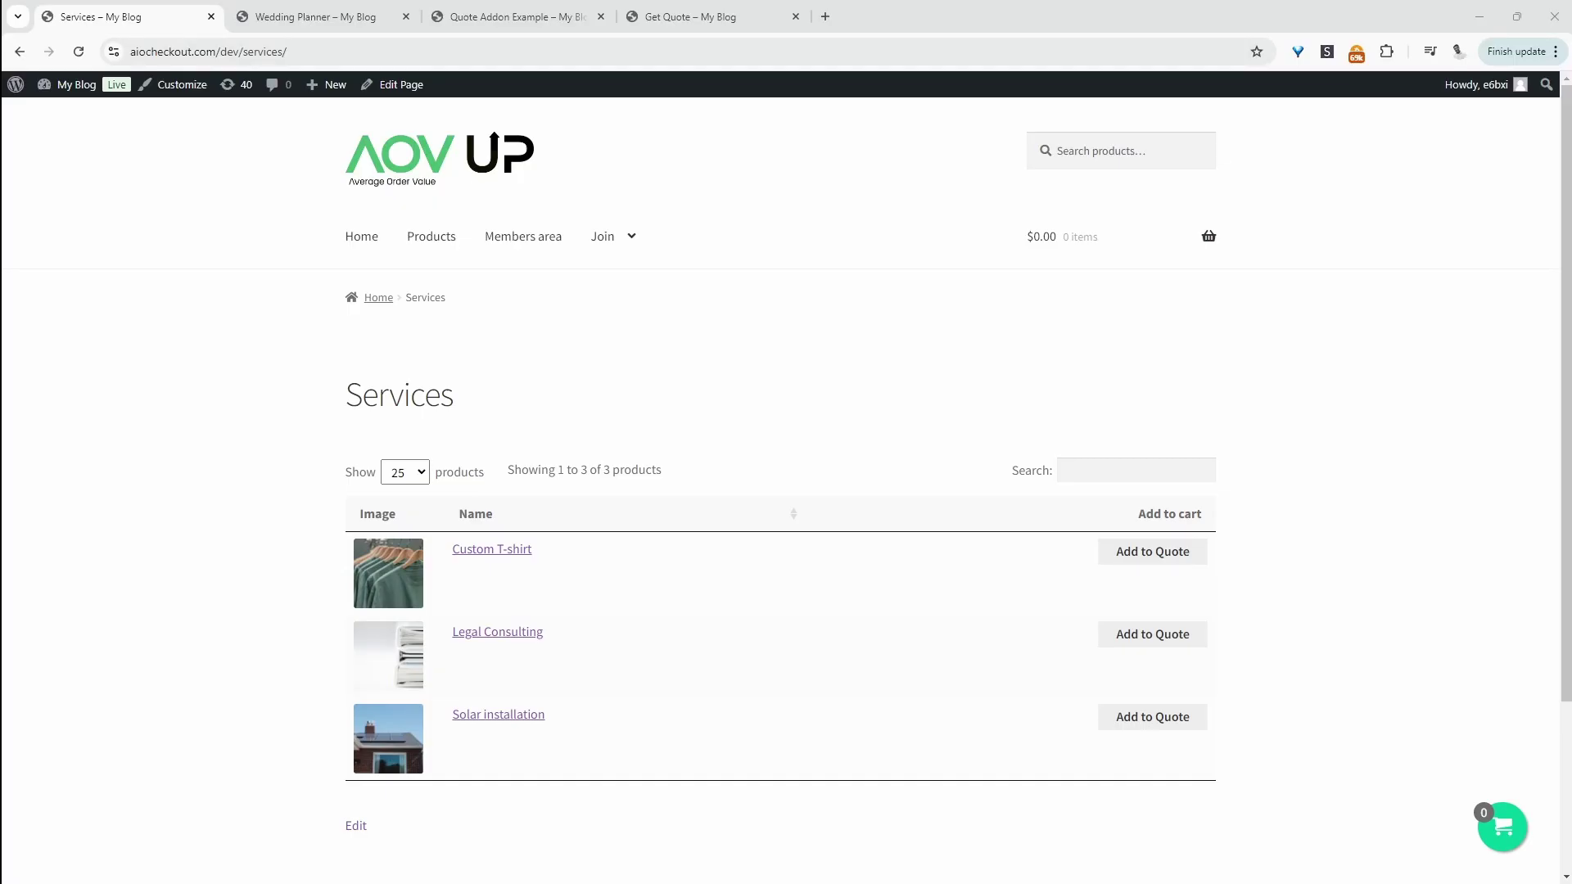
Open the Solar installation service, add it to the quote, and review the resulting Request a Quote form
left_click(492, 715)
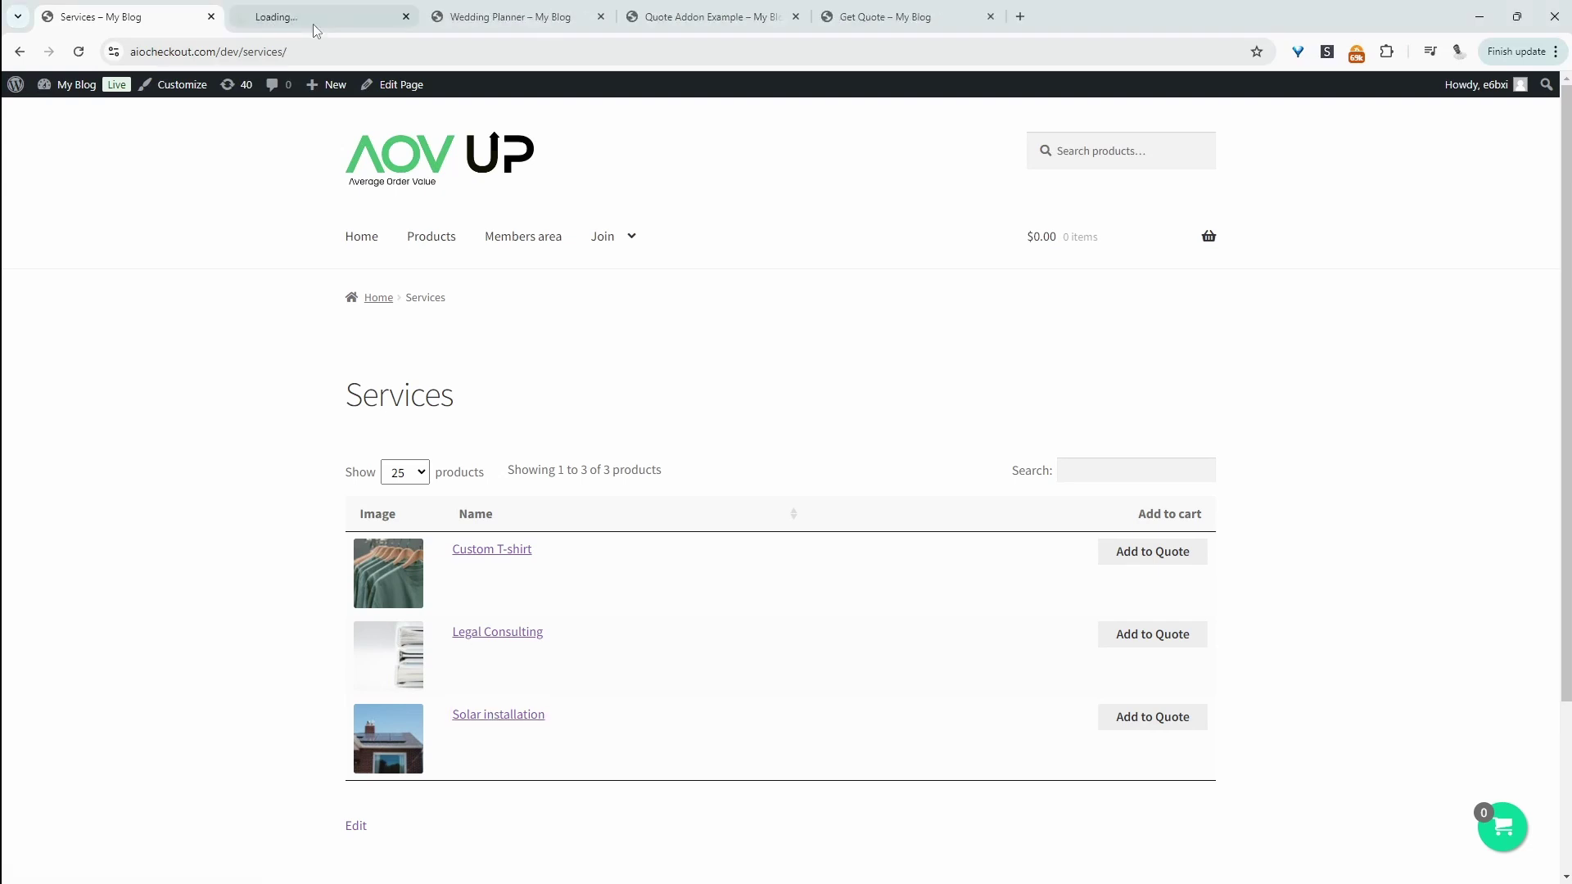
left_click(794, 547)
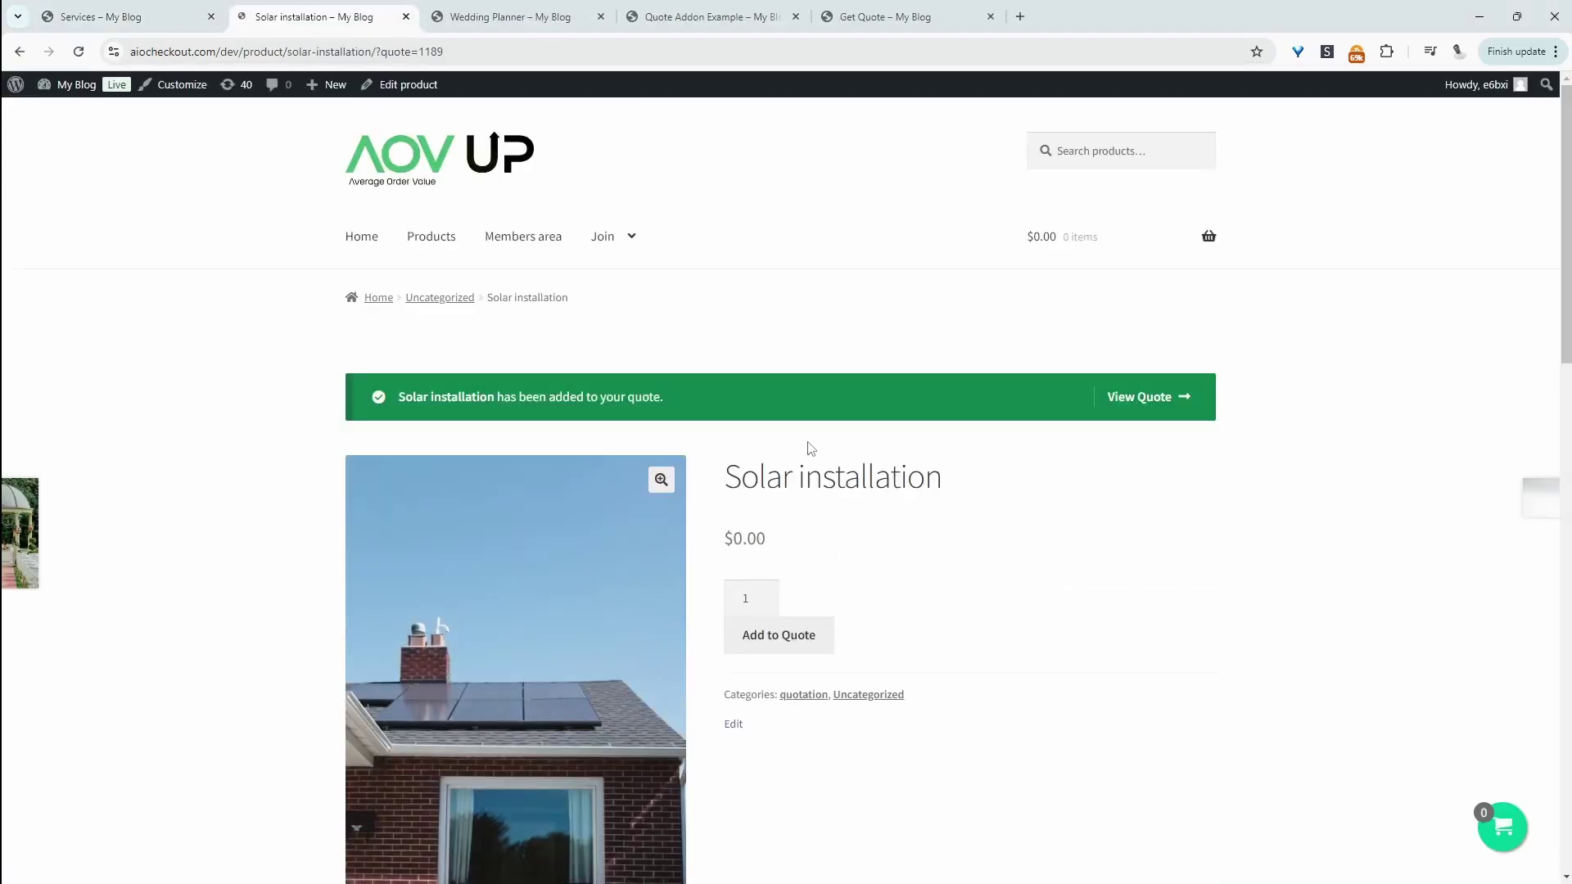
left_click(1149, 405)
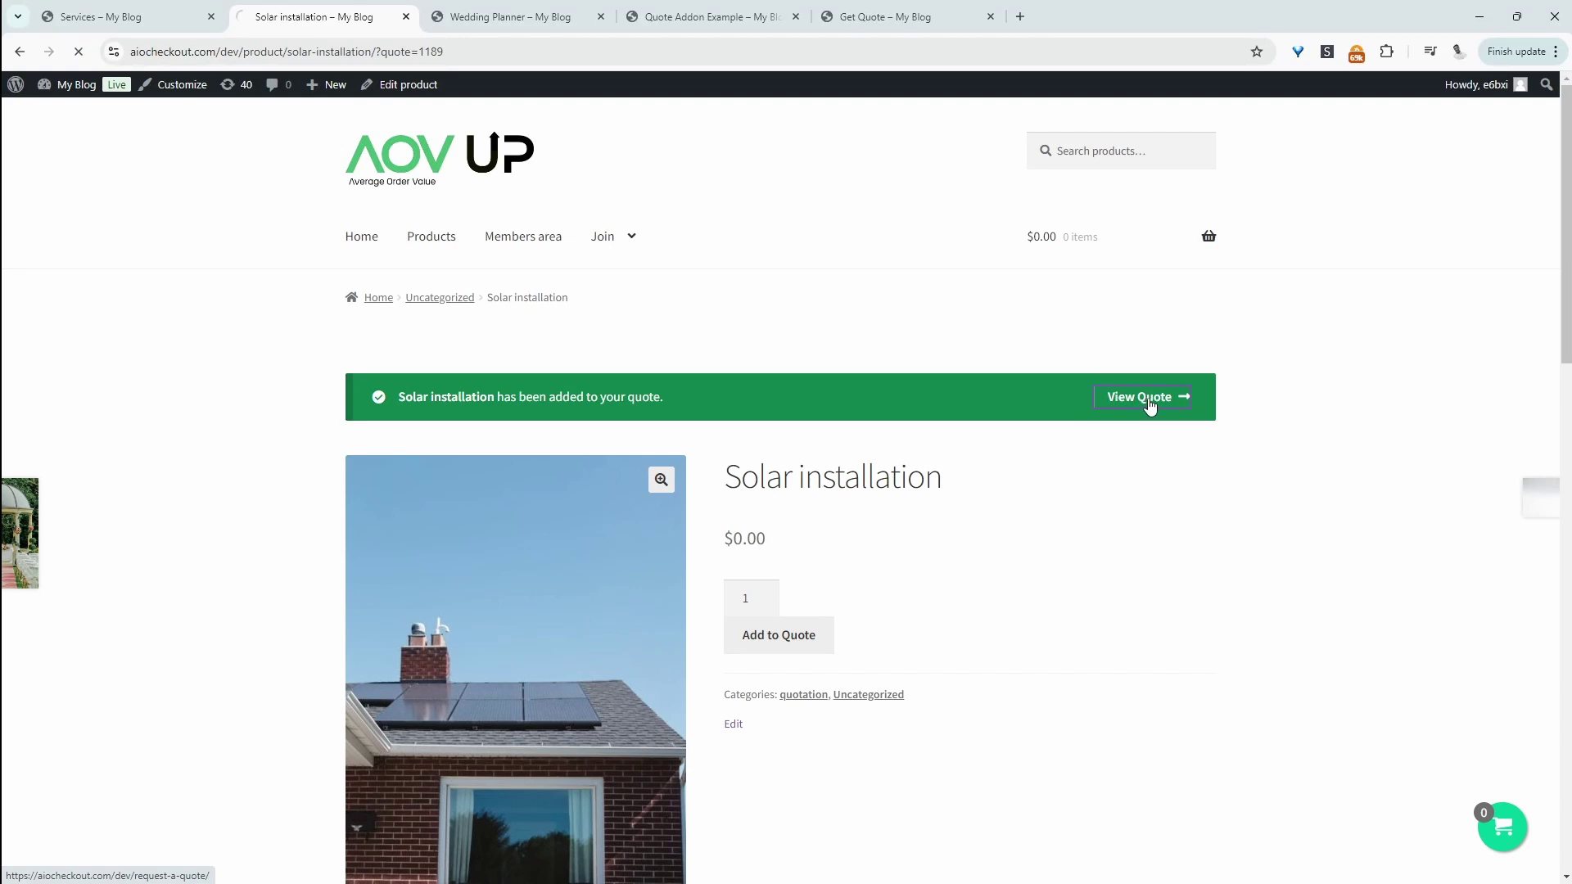
scroll(494, 453, "down", 3)
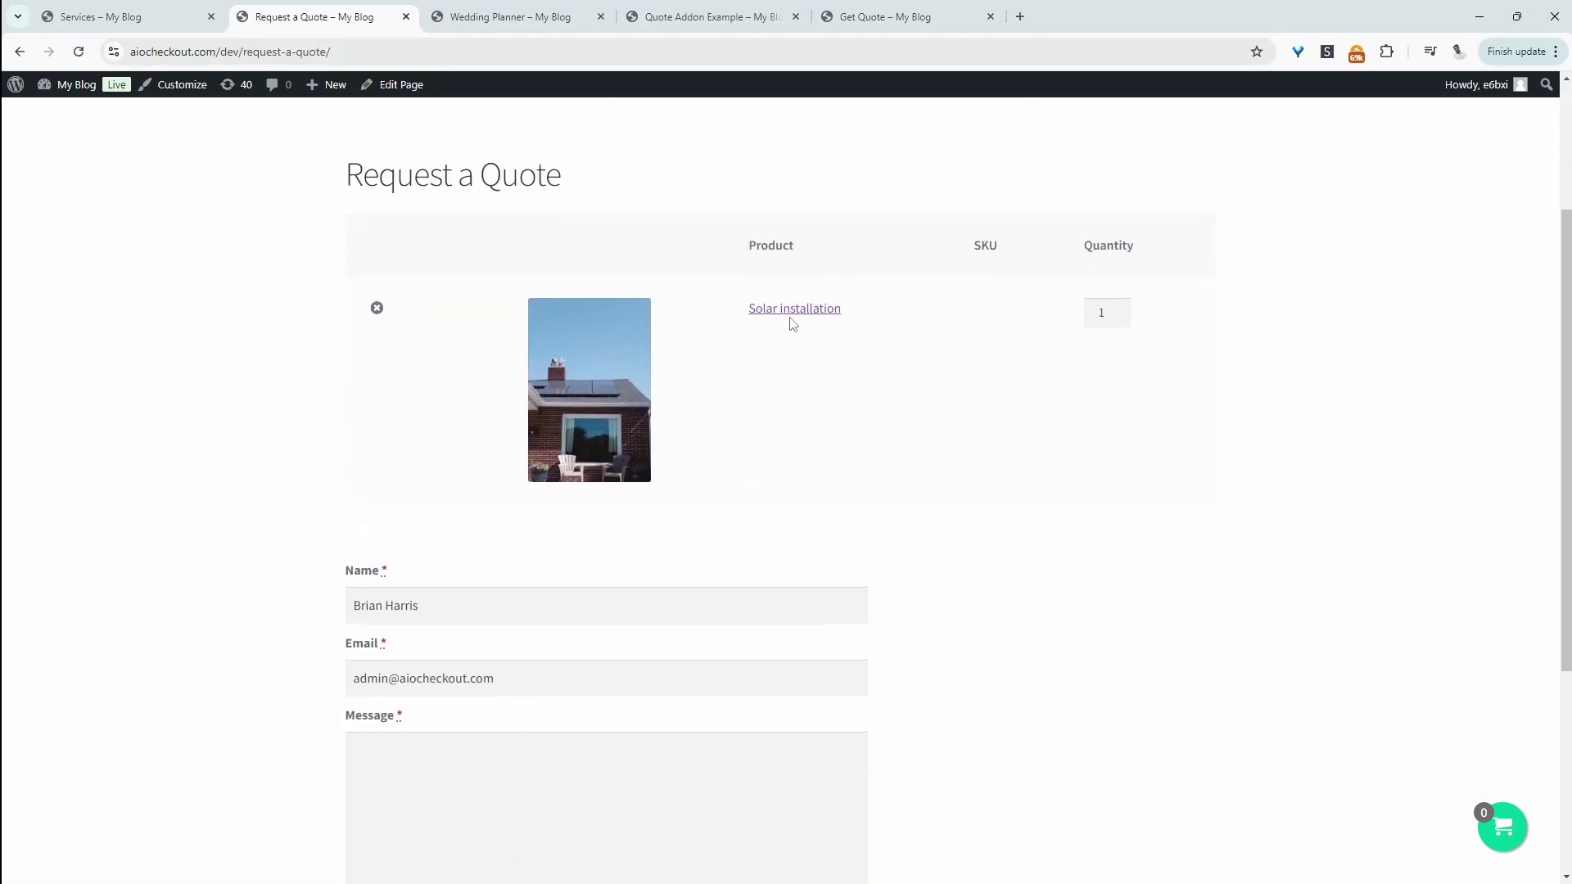
scroll(544, 572, "down", 1)
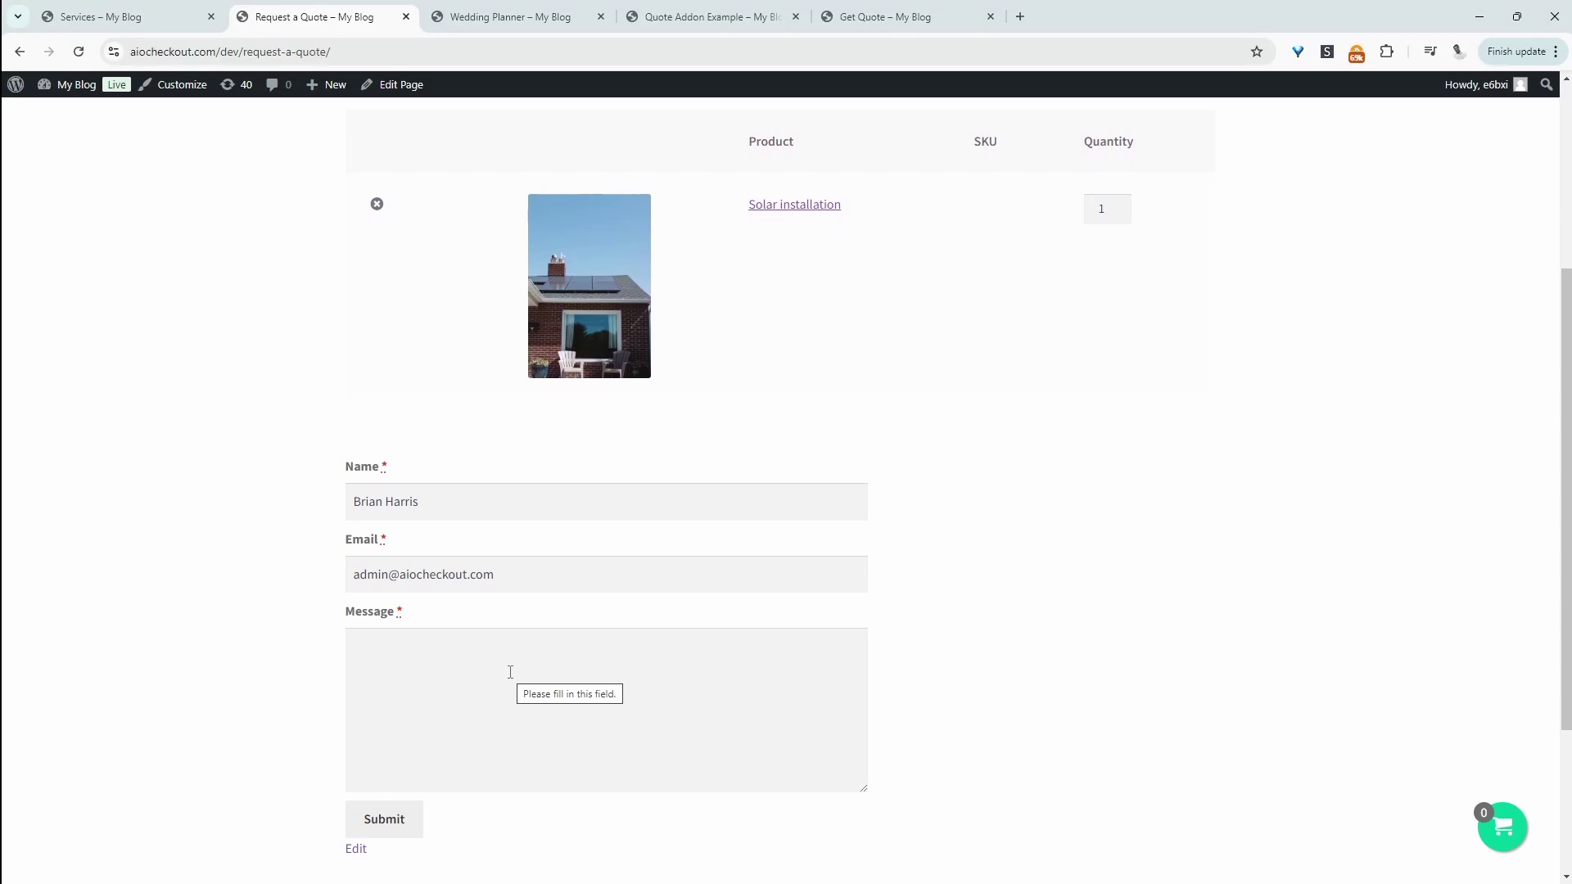
scroll(509, 668, "down", 1)
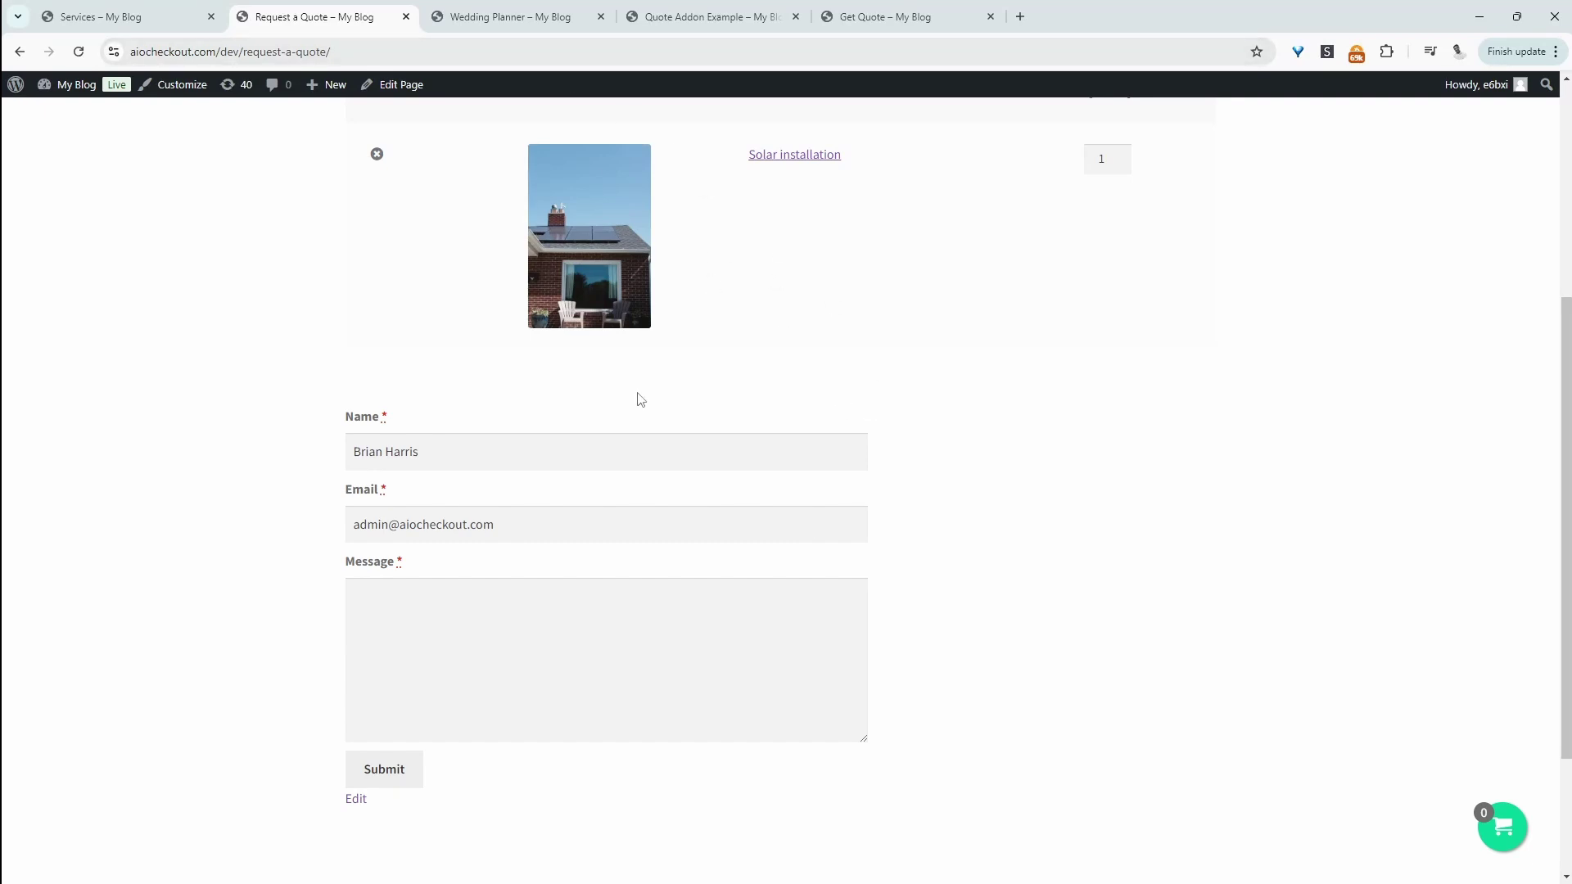
scroll(639, 396, "up", 2)
On the Wedding Planner product page, skip the venue, choose wedding date 15/11/2024 and 20 expected guests, and continue to the photography extras
left_click(520, 29)
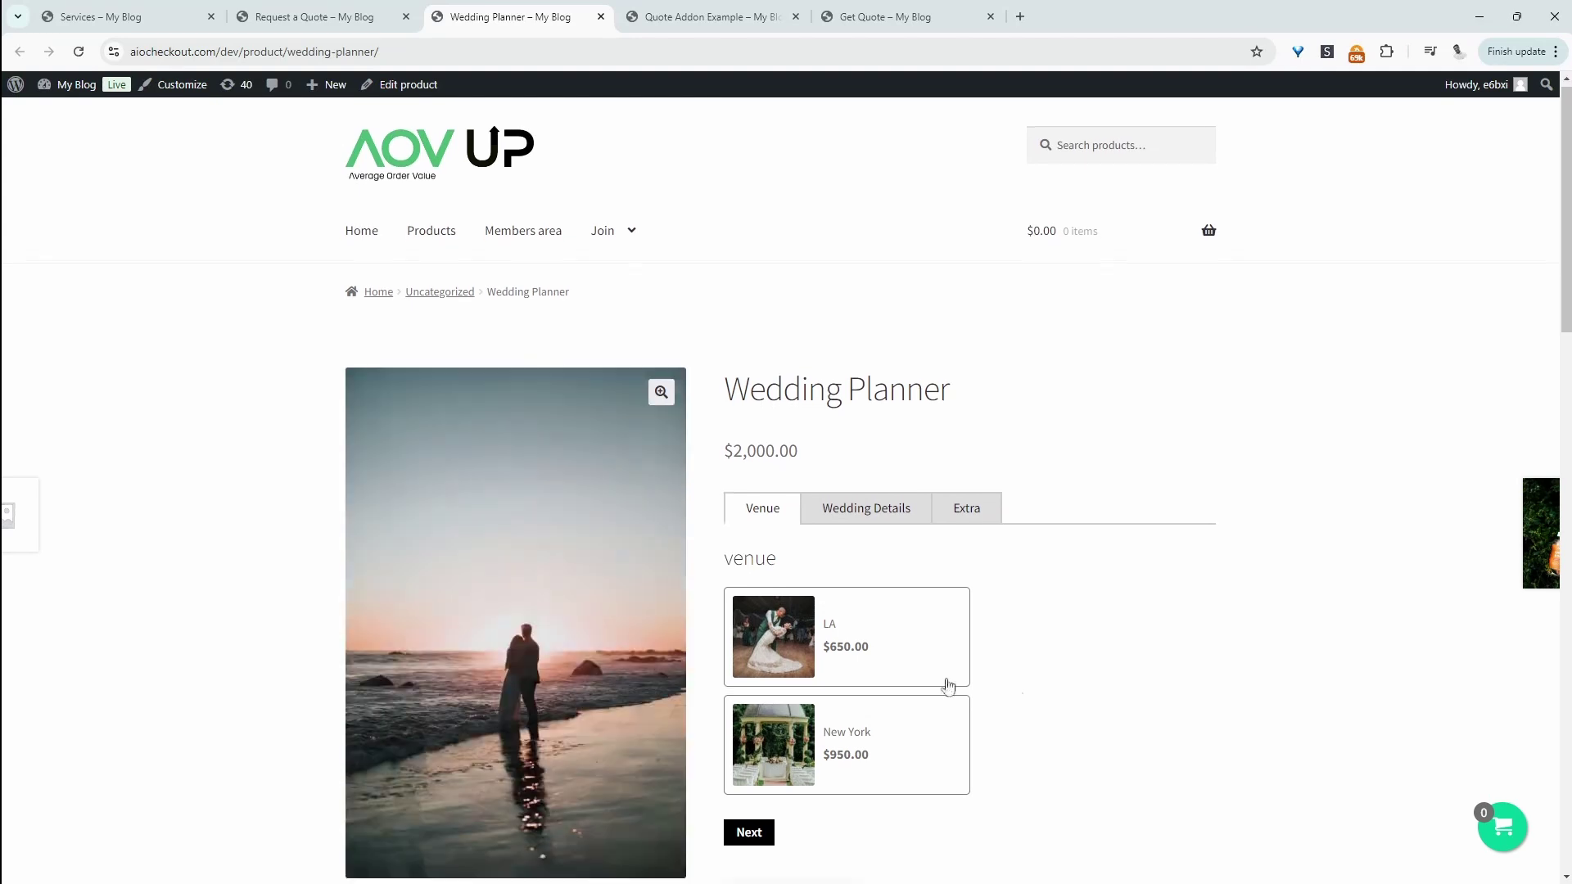
scroll(1108, 547, "down", 2)
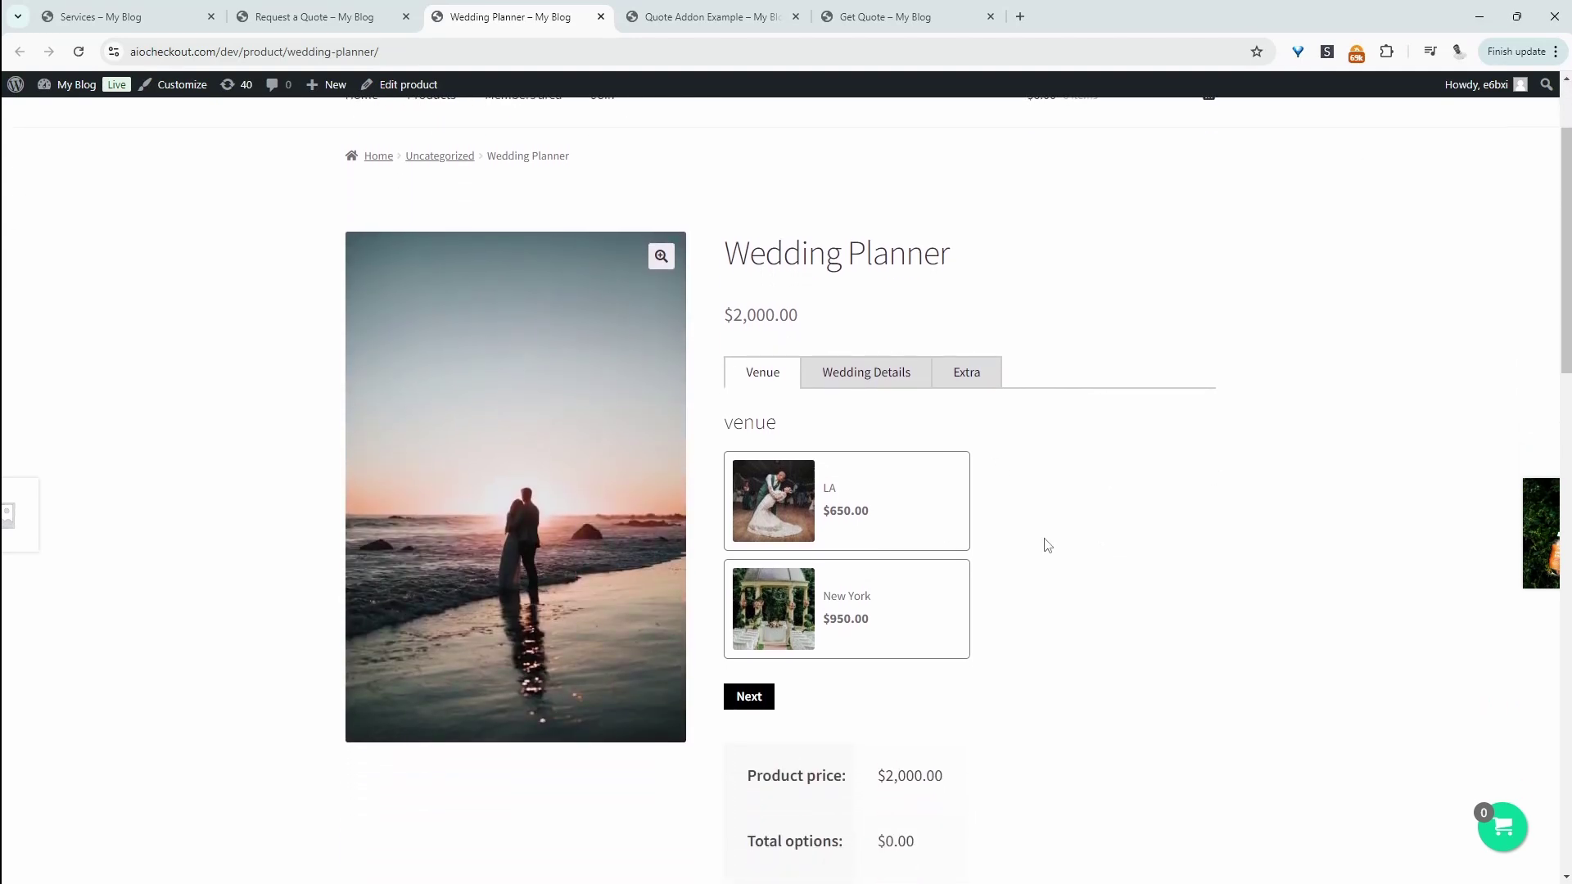
scroll(1047, 545, "down", 1)
left_click(750, 609)
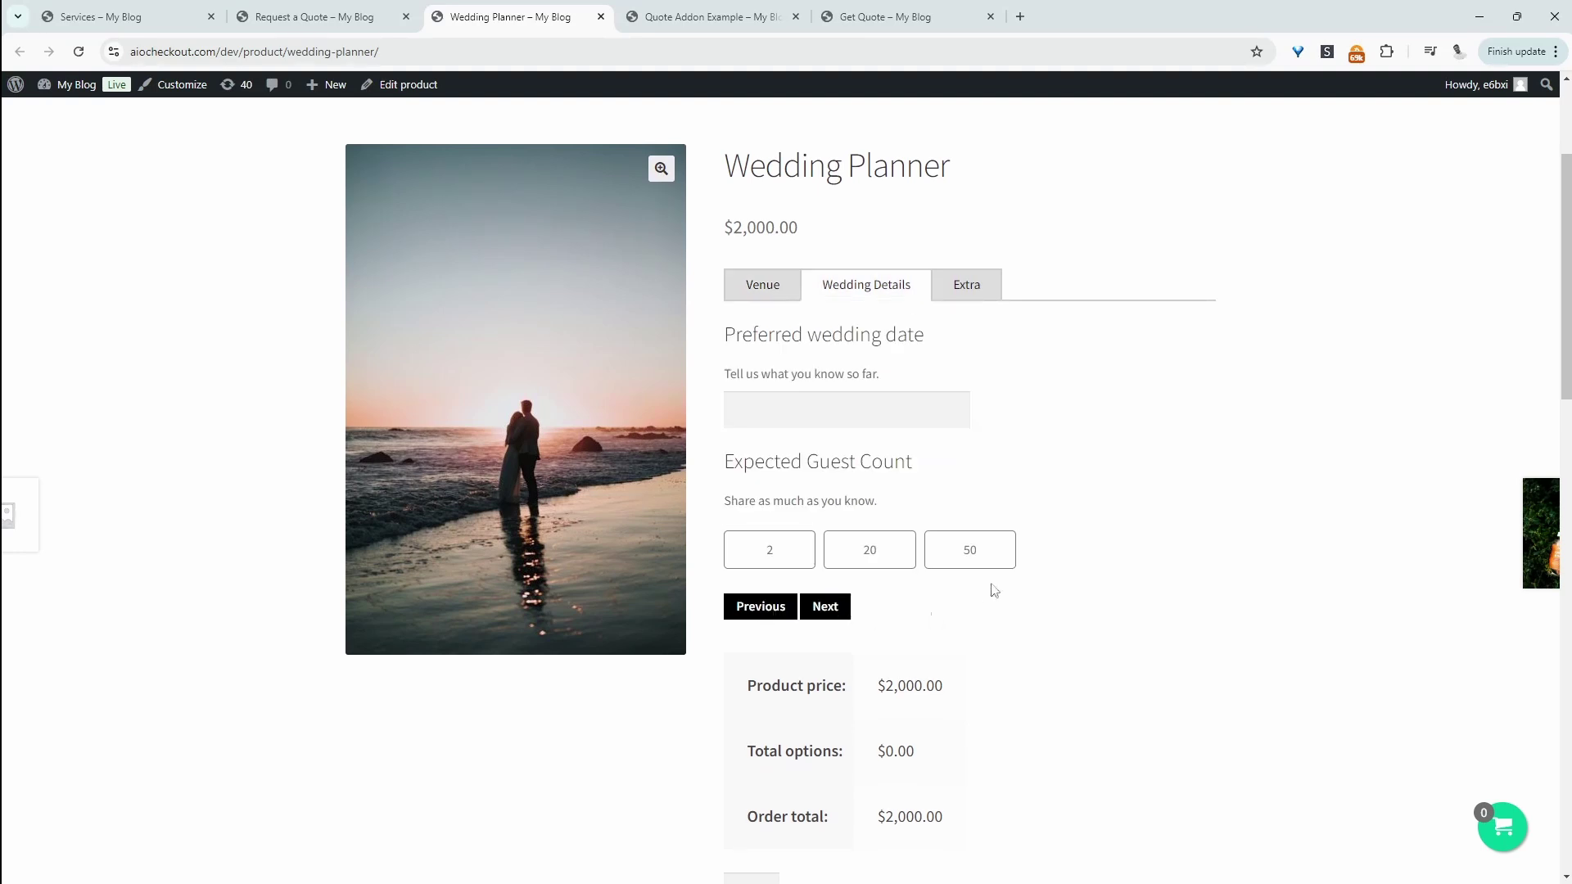
left_click(851, 410)
left_click(912, 578)
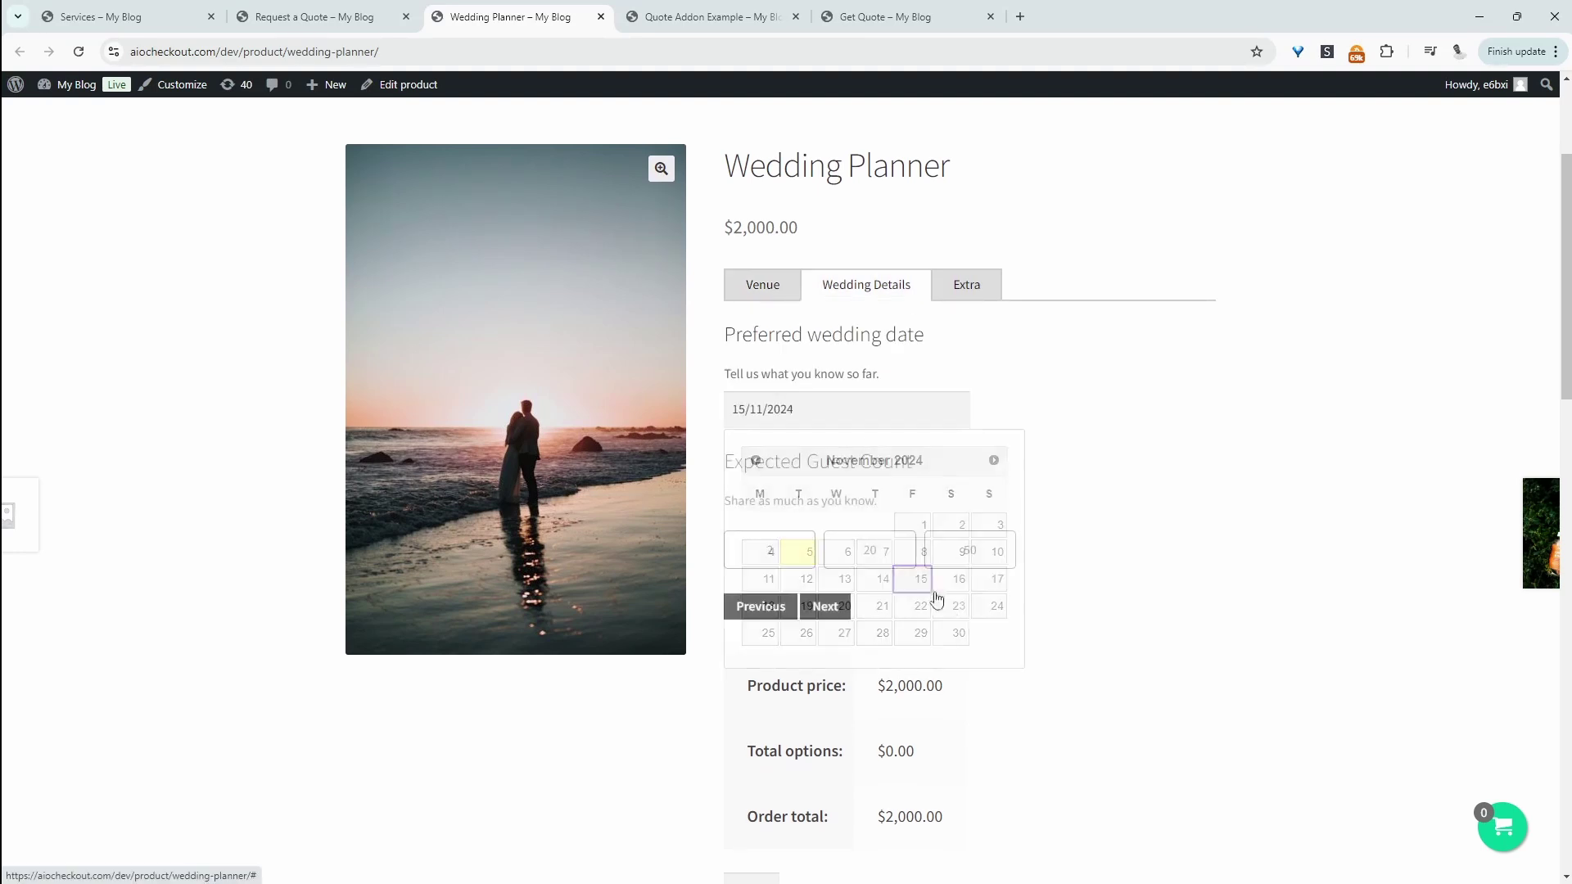
left_click(875, 560)
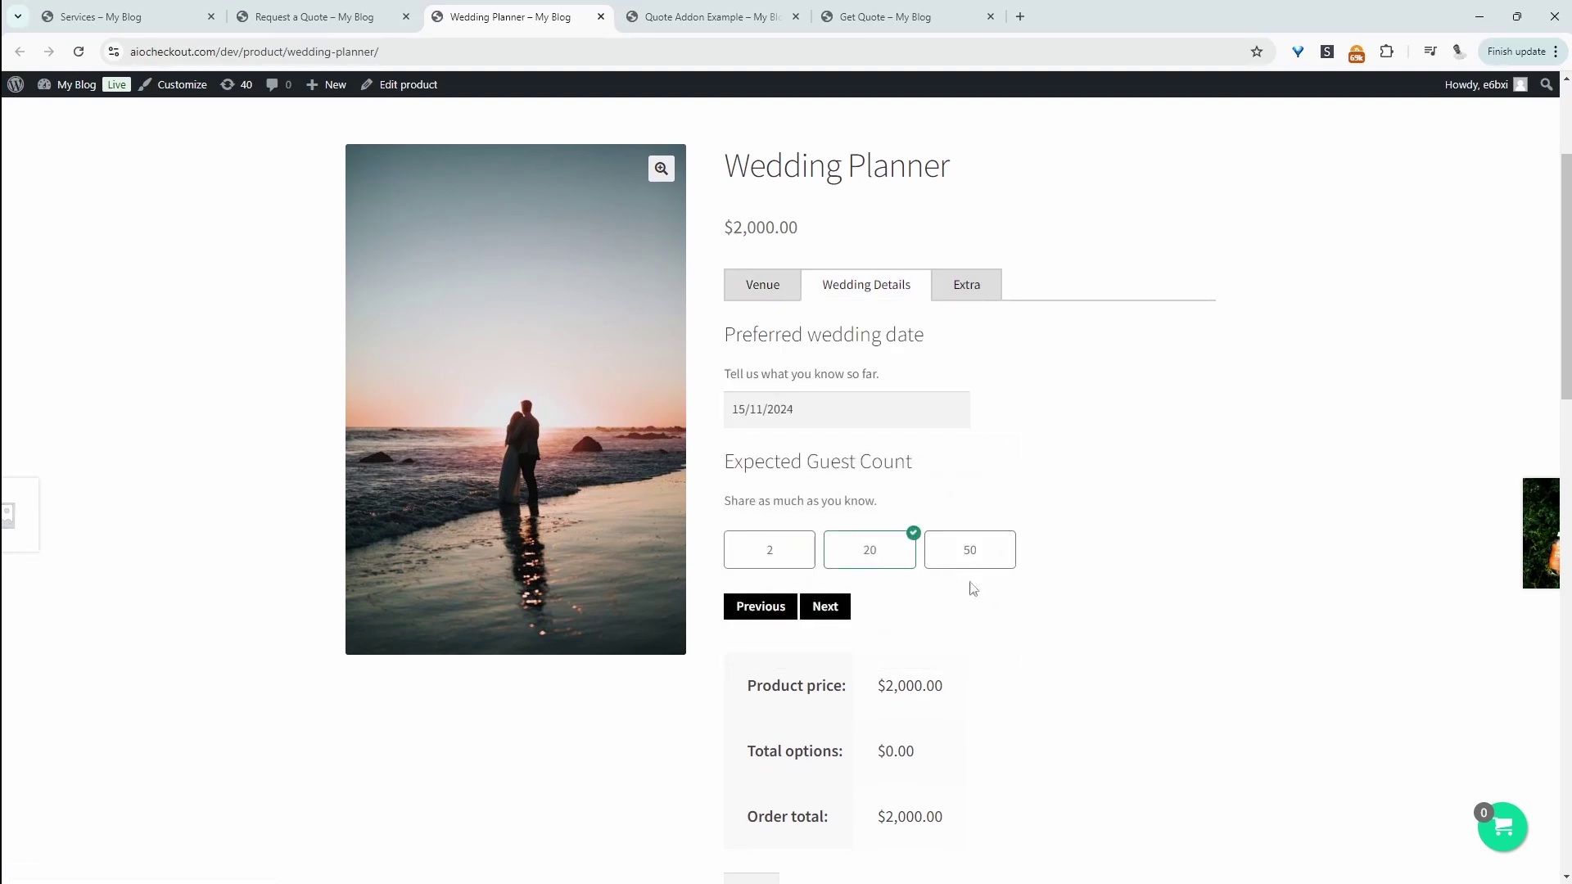
left_click(835, 608)
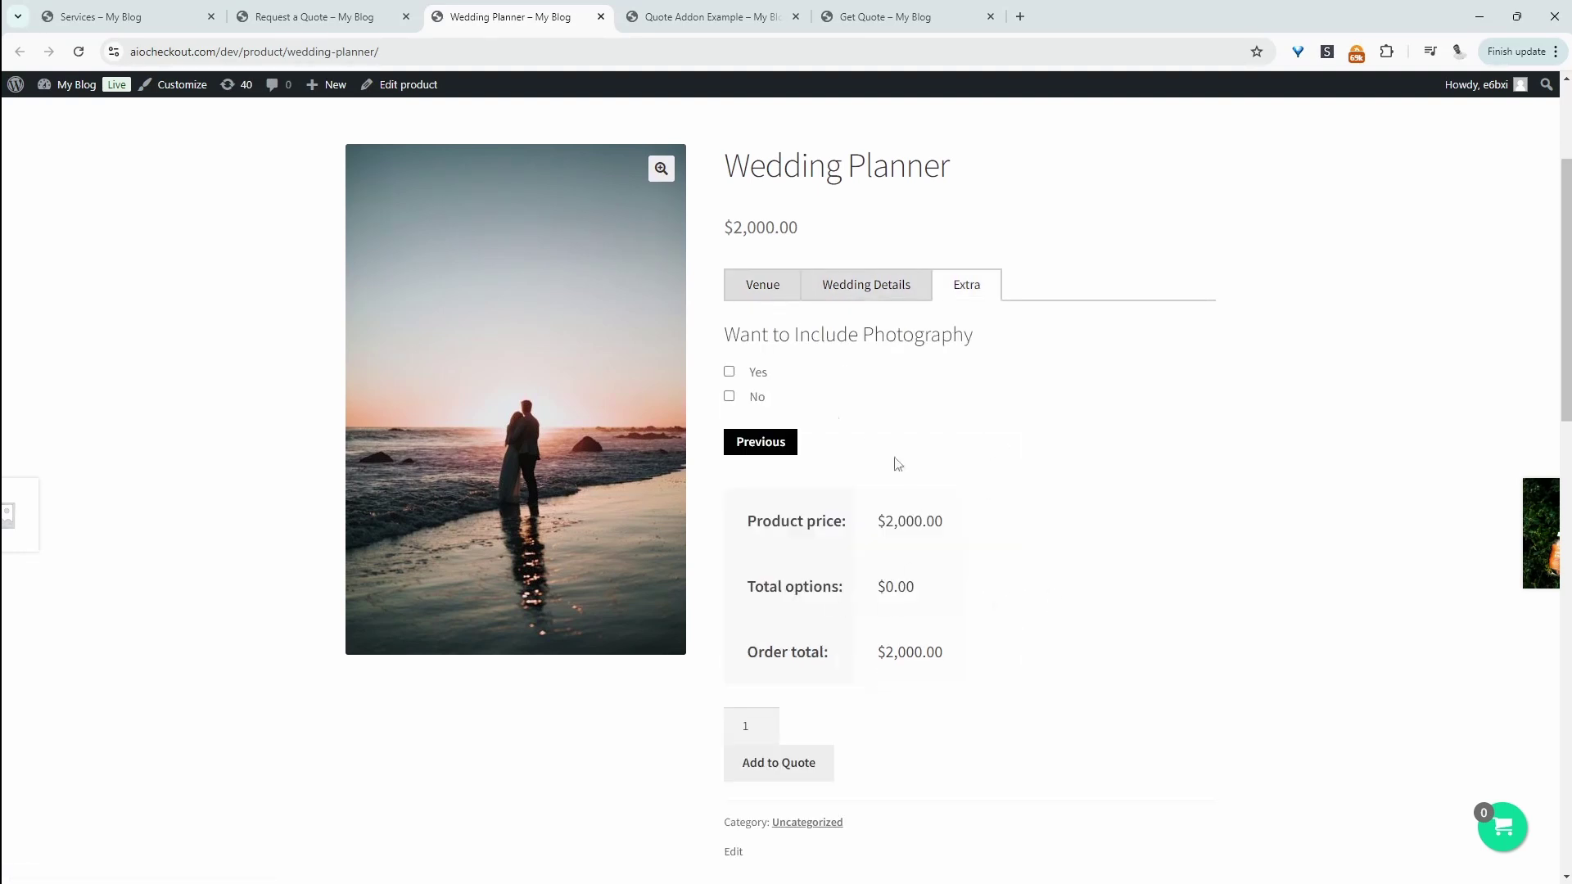
left_click(796, 772)
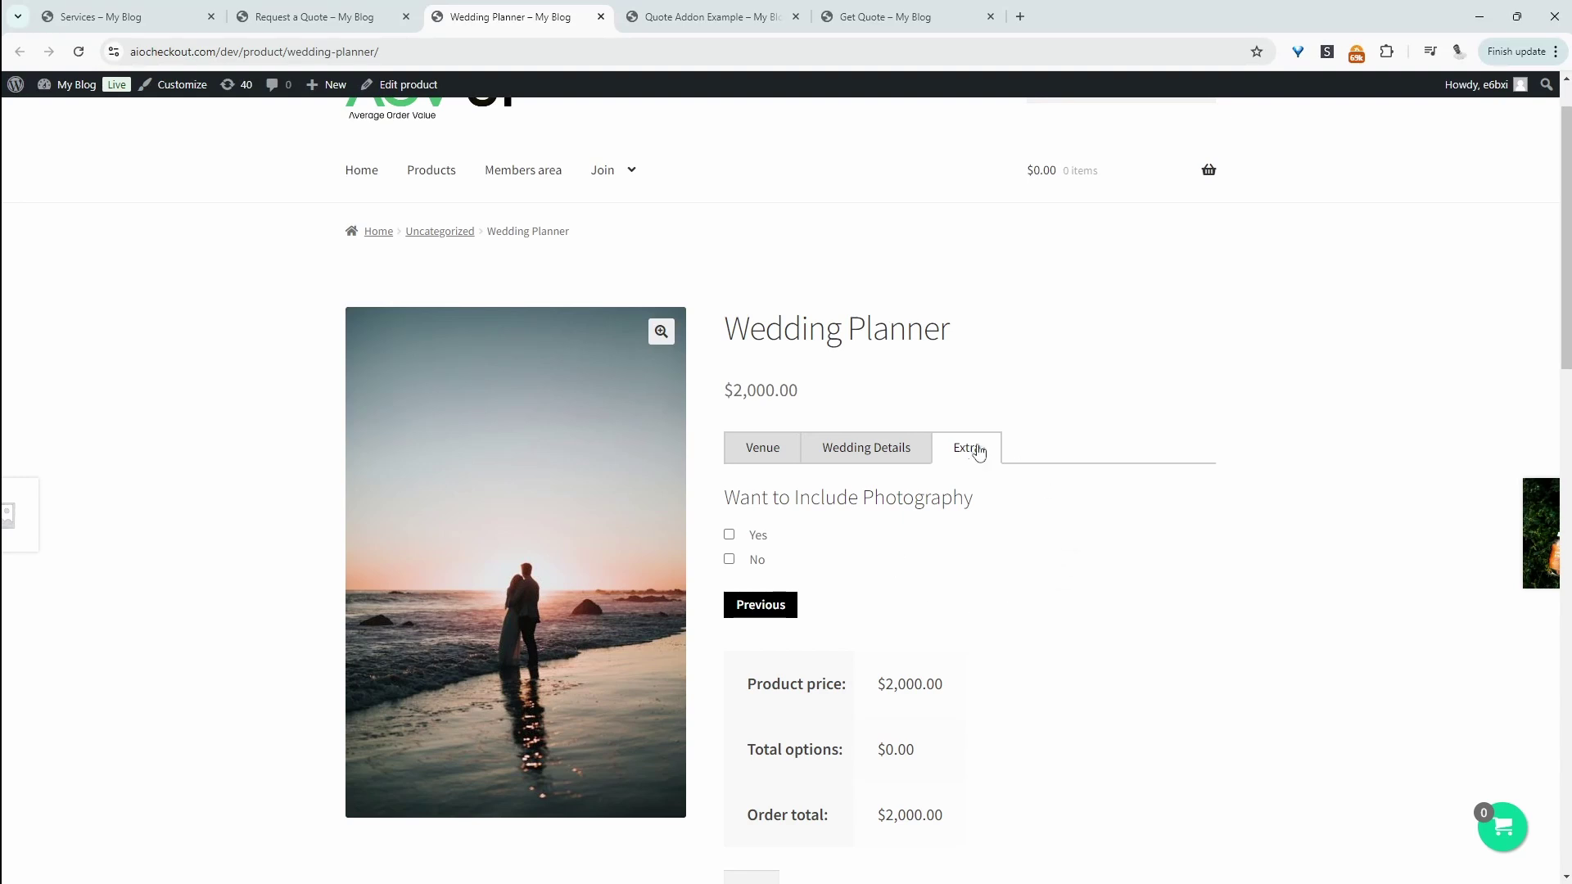
On the Quote Addon Example page, choose the LA venue, wedding date 08/11/2024 and an expected guest count of 20
left_click(699, 16)
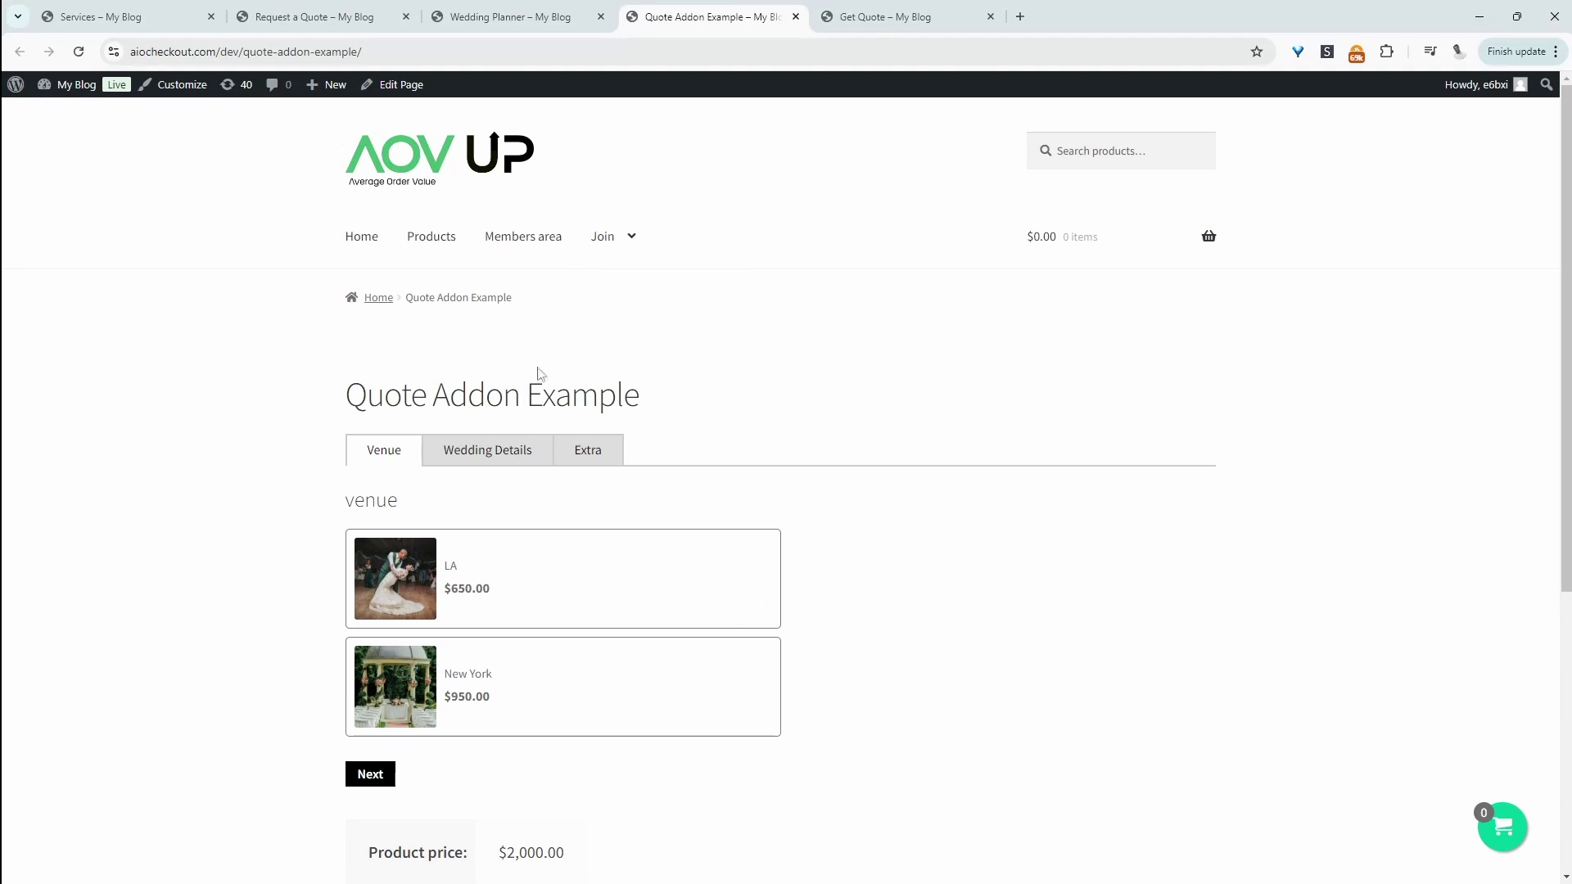
scroll(737, 719, "down", 1)
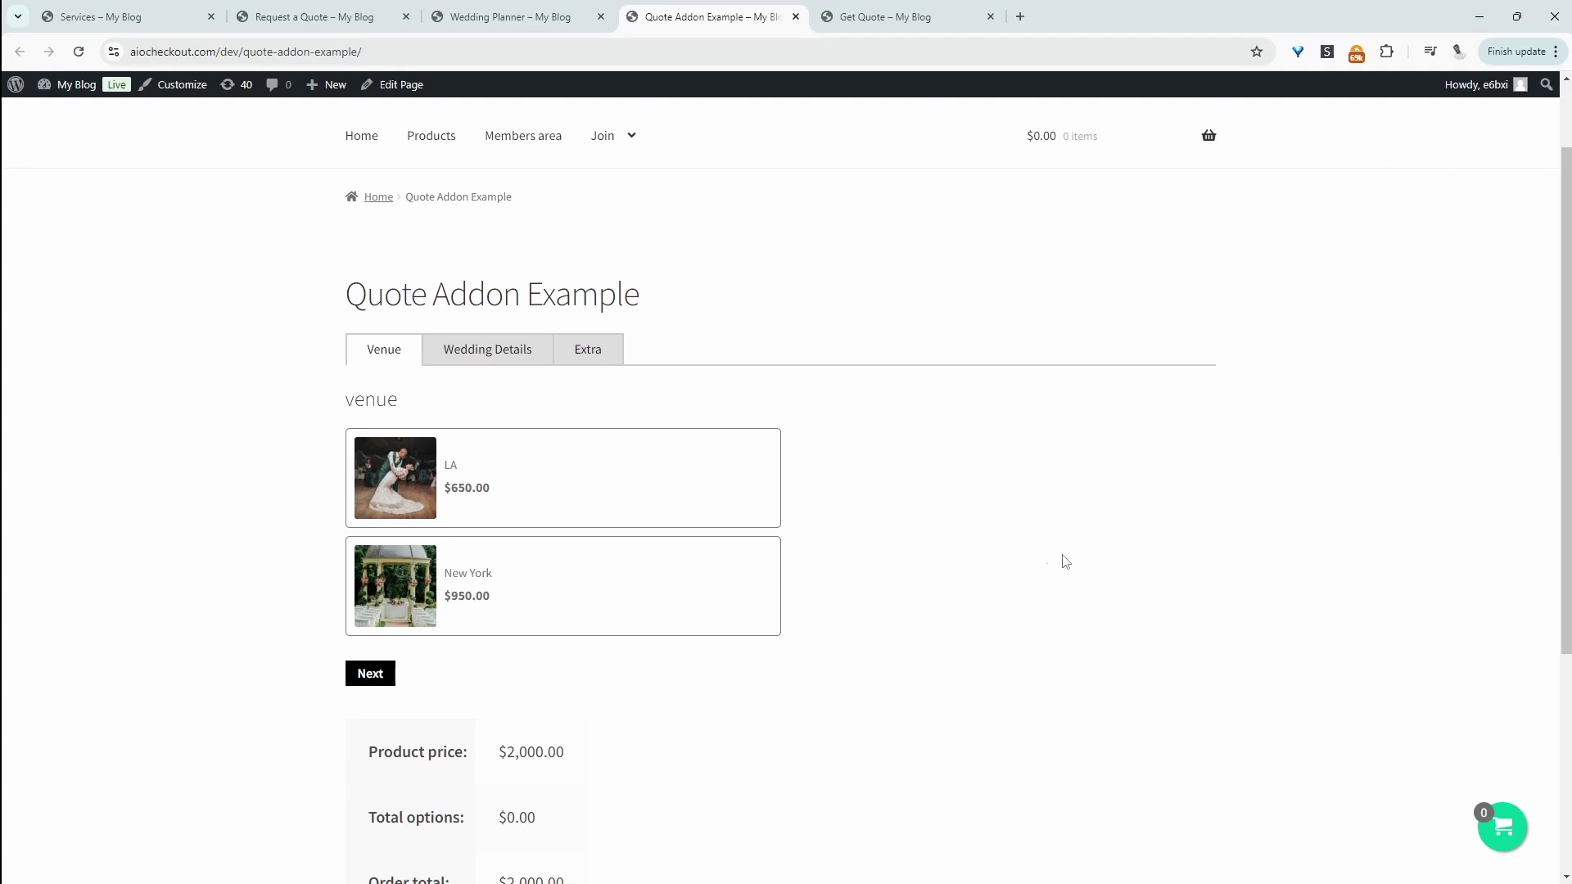
left_click(542, 516)
left_click(386, 675)
left_click(530, 476)
left_click(538, 619)
left_click(608, 612)
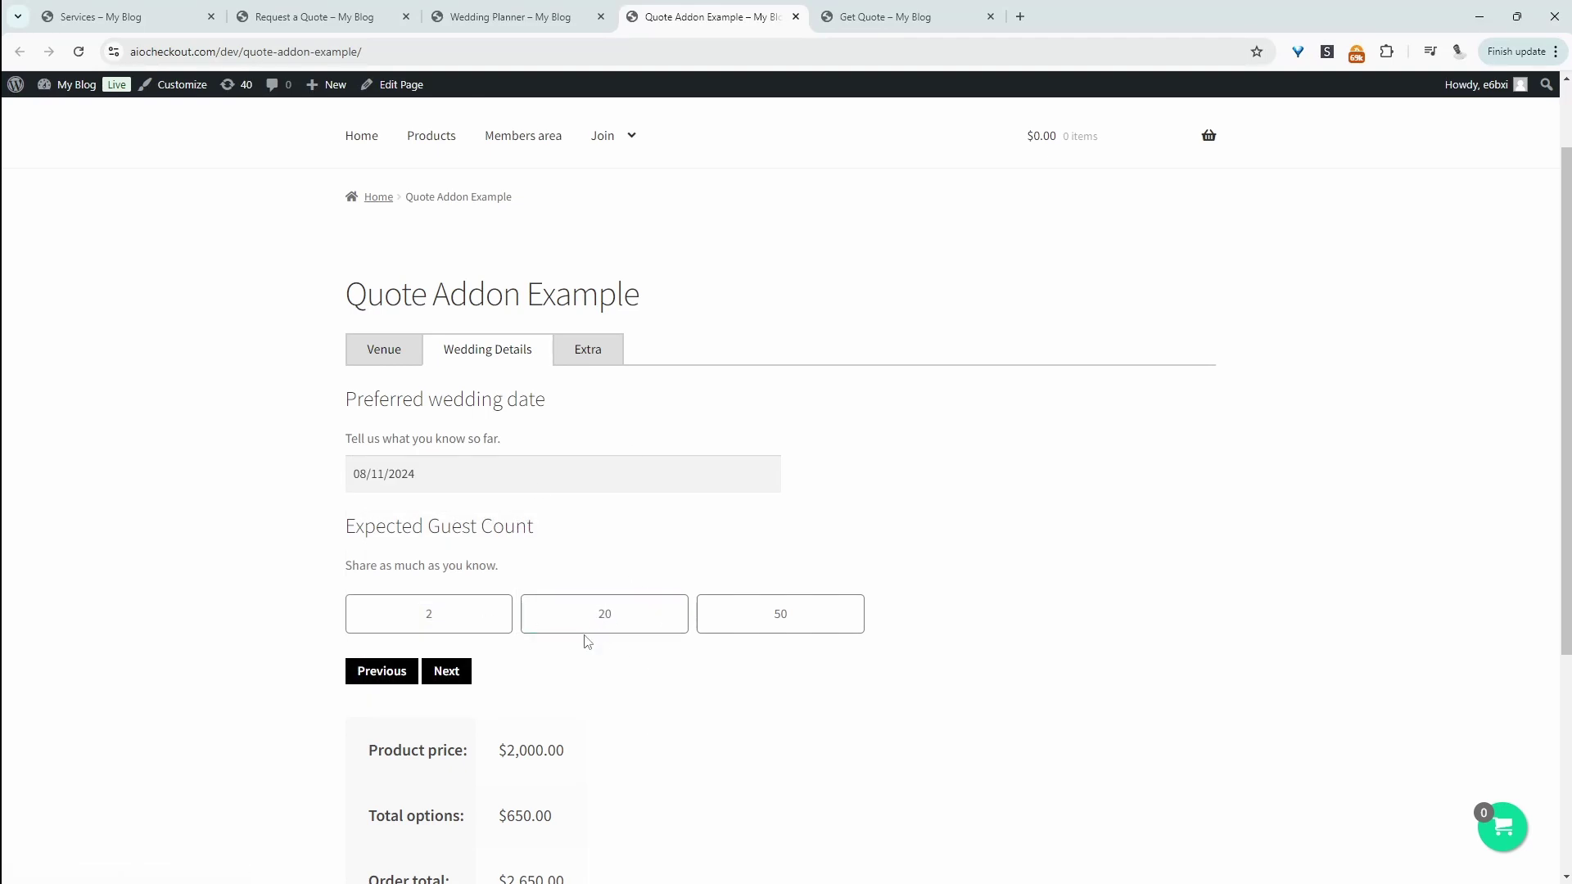
Examine the Get Quote page's form, from the contact and address fields to the service choices and message box
left_click(860, 14)
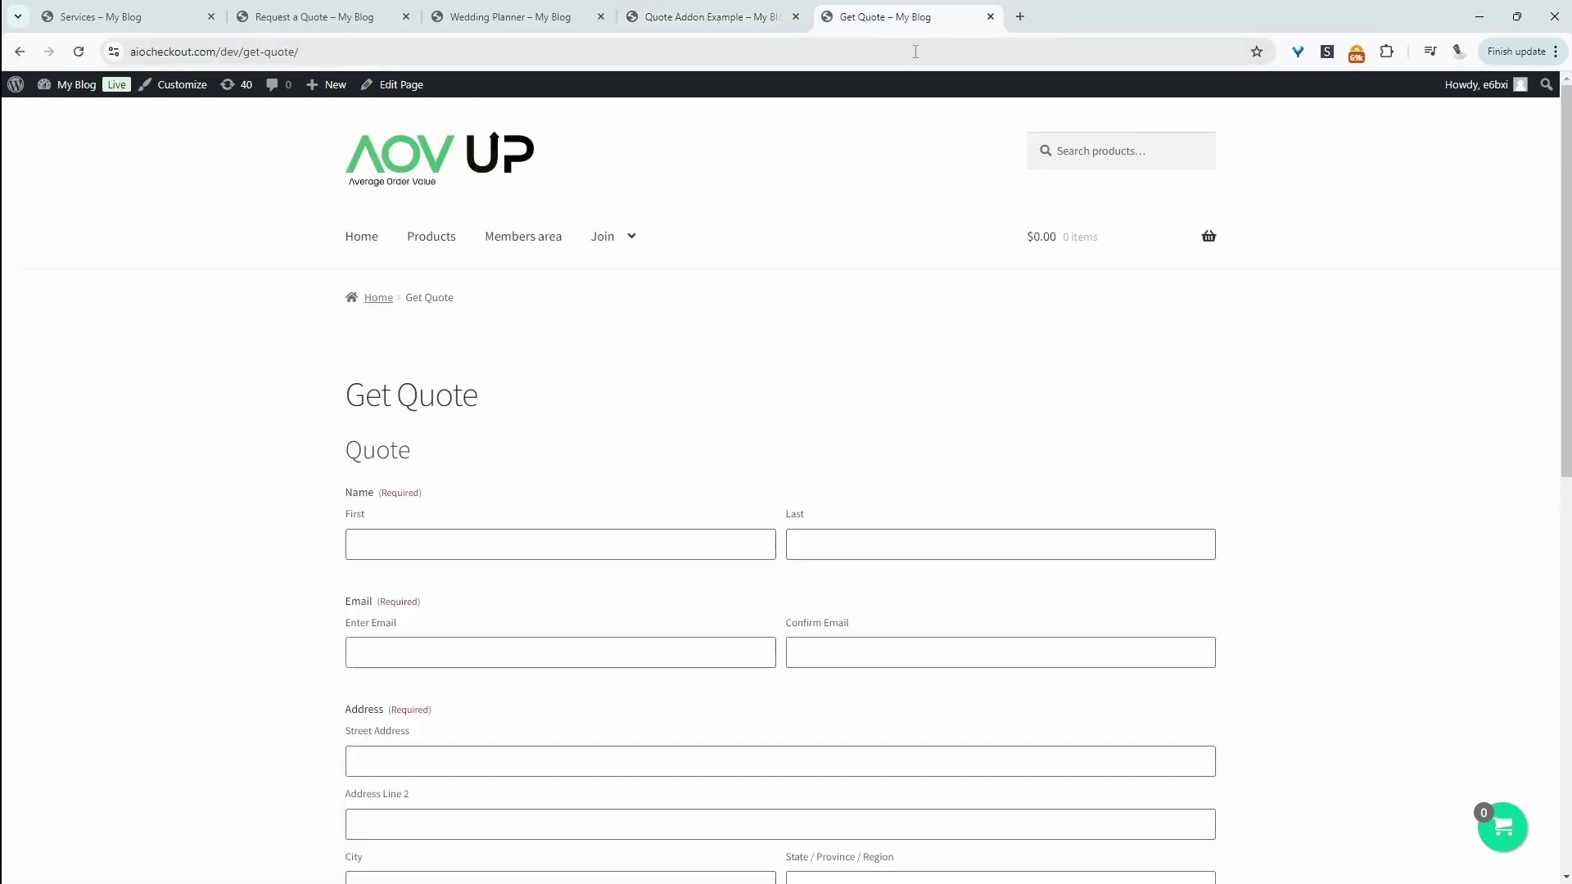
scroll(1005, 373, "down", 3)
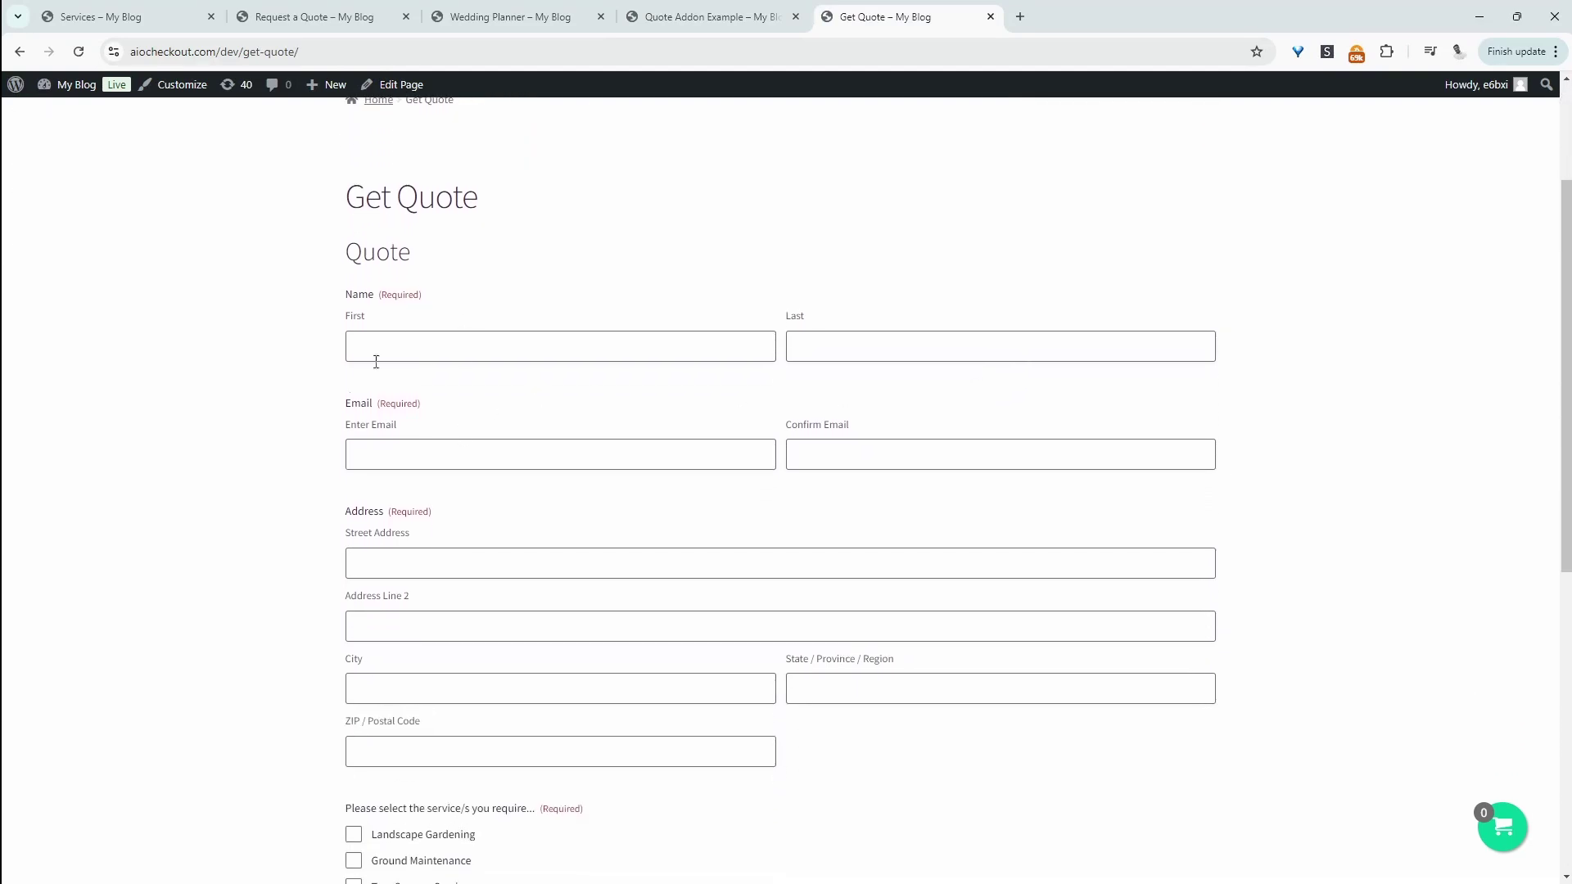
scroll(604, 513, "down", 4)
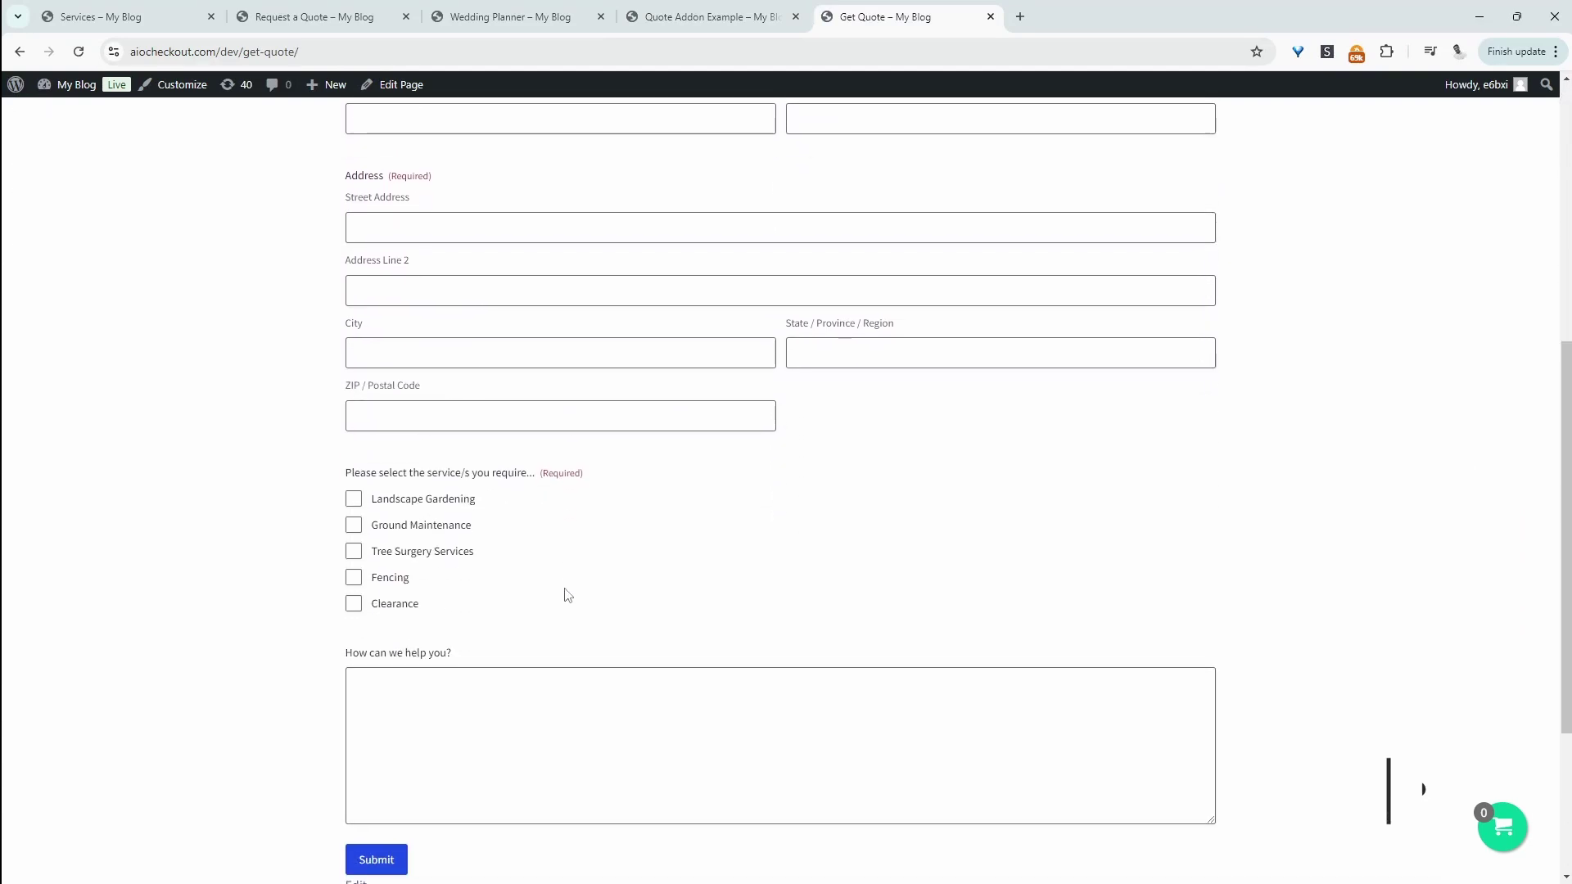
scroll(733, 337, "up", 2)
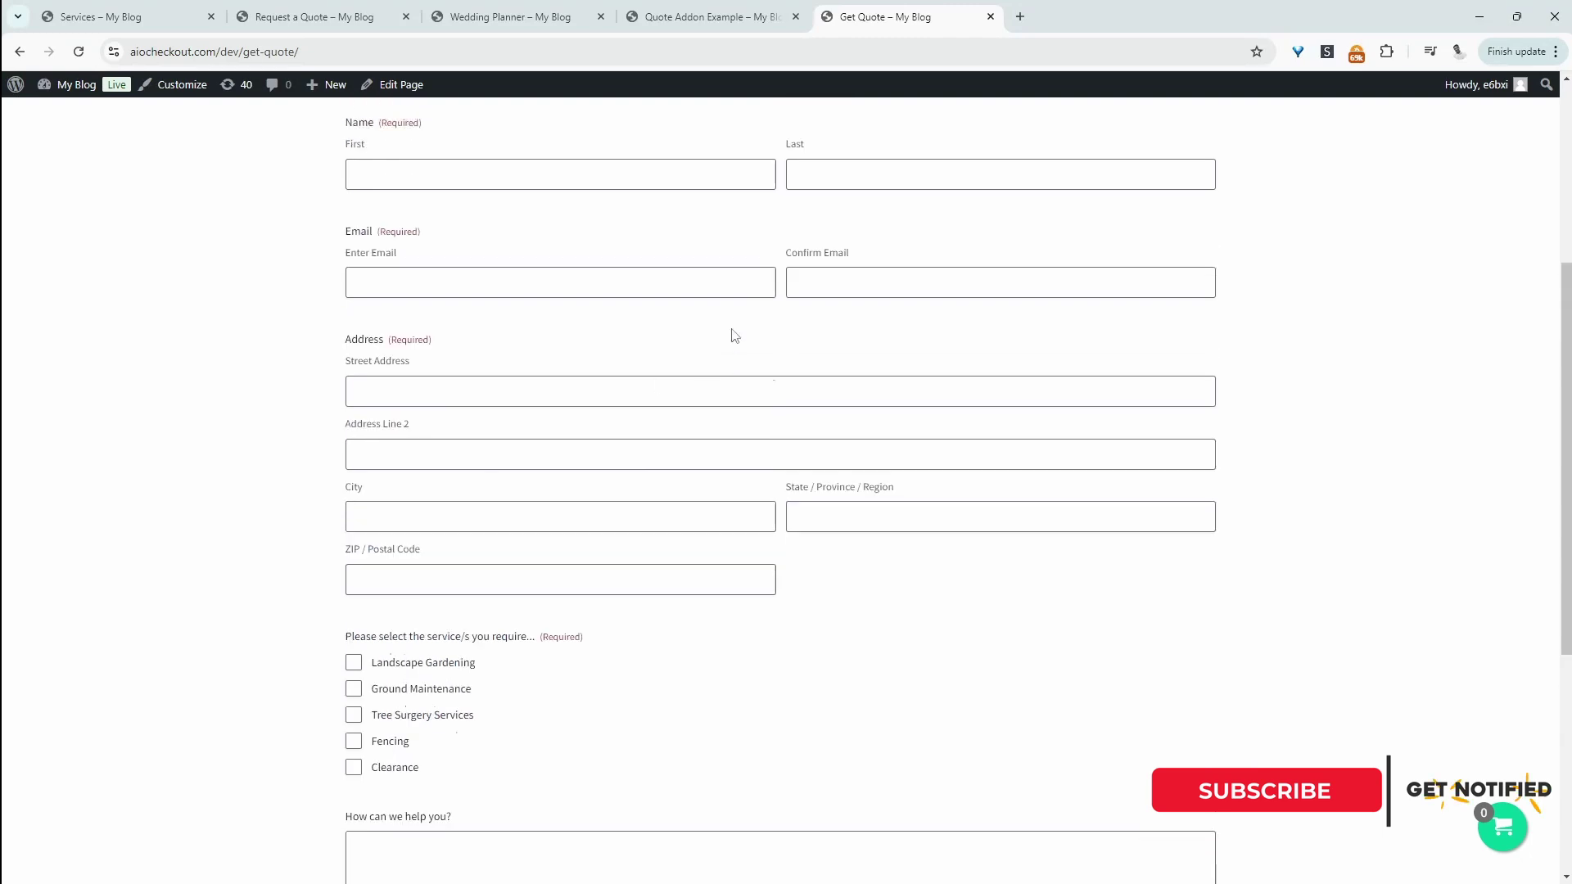
scroll(590, 524, "down", 1)
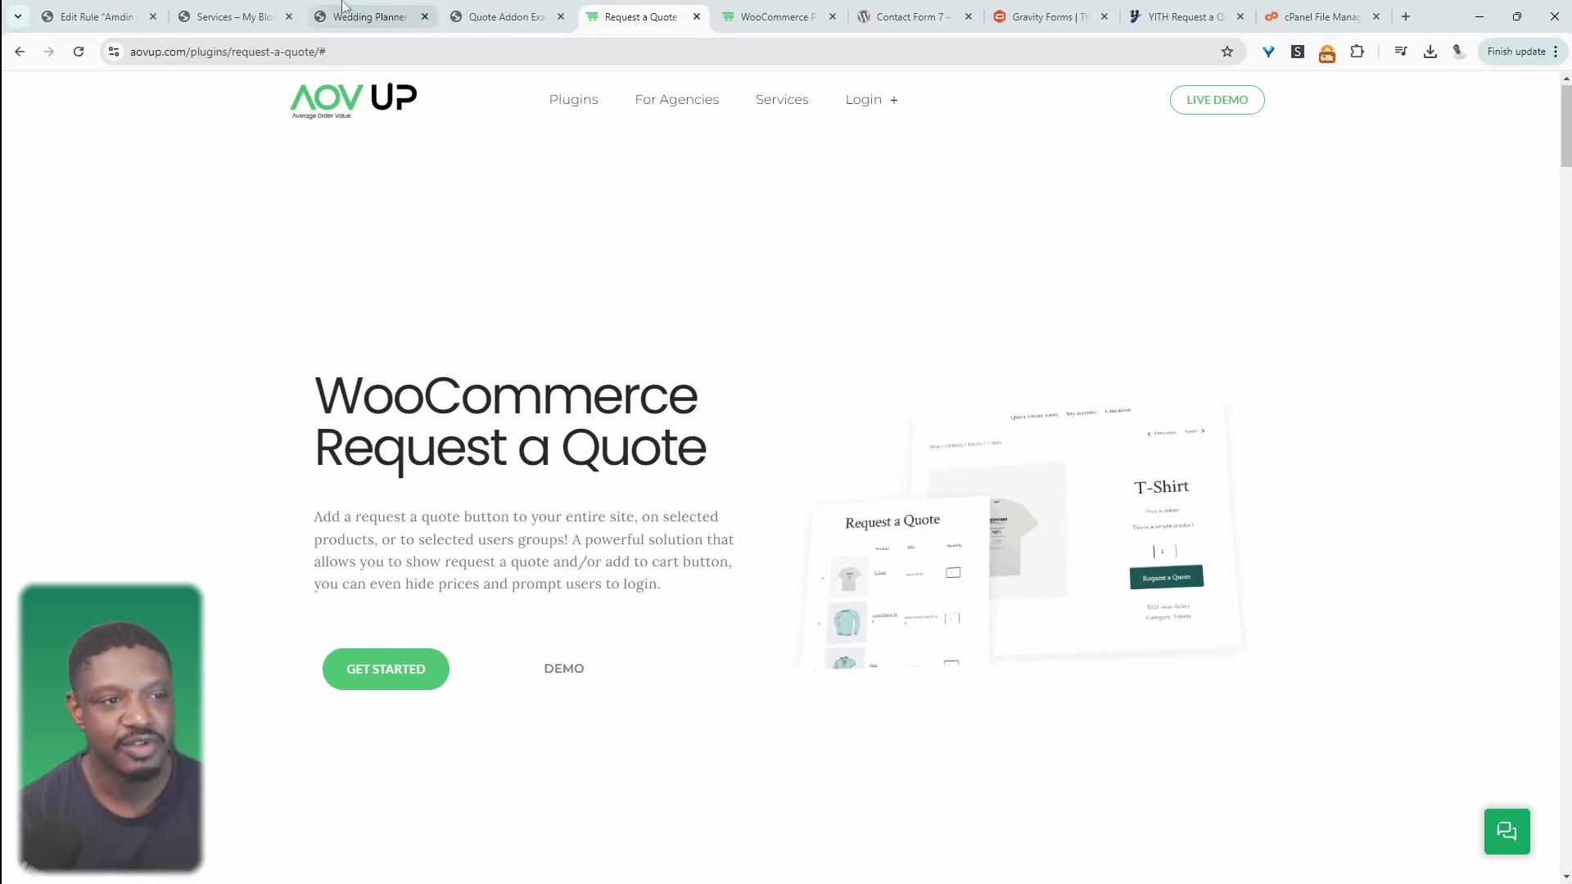
Return to the Services page, add Solar installation to the quote from the list and its product page, and view the quote
left_click(260, 24)
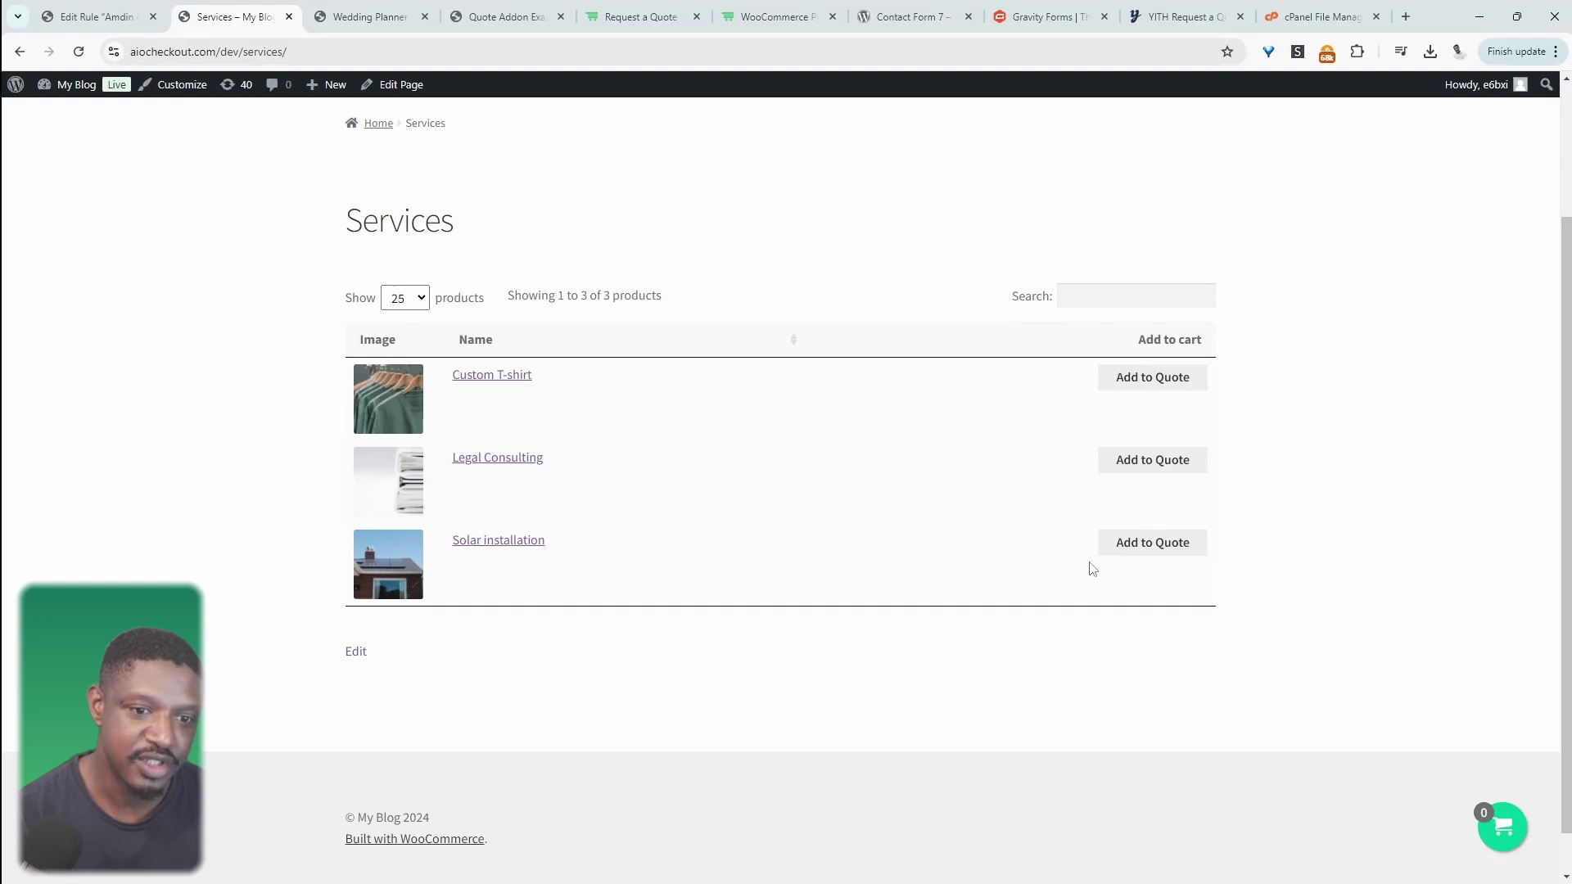
left_click(1159, 551)
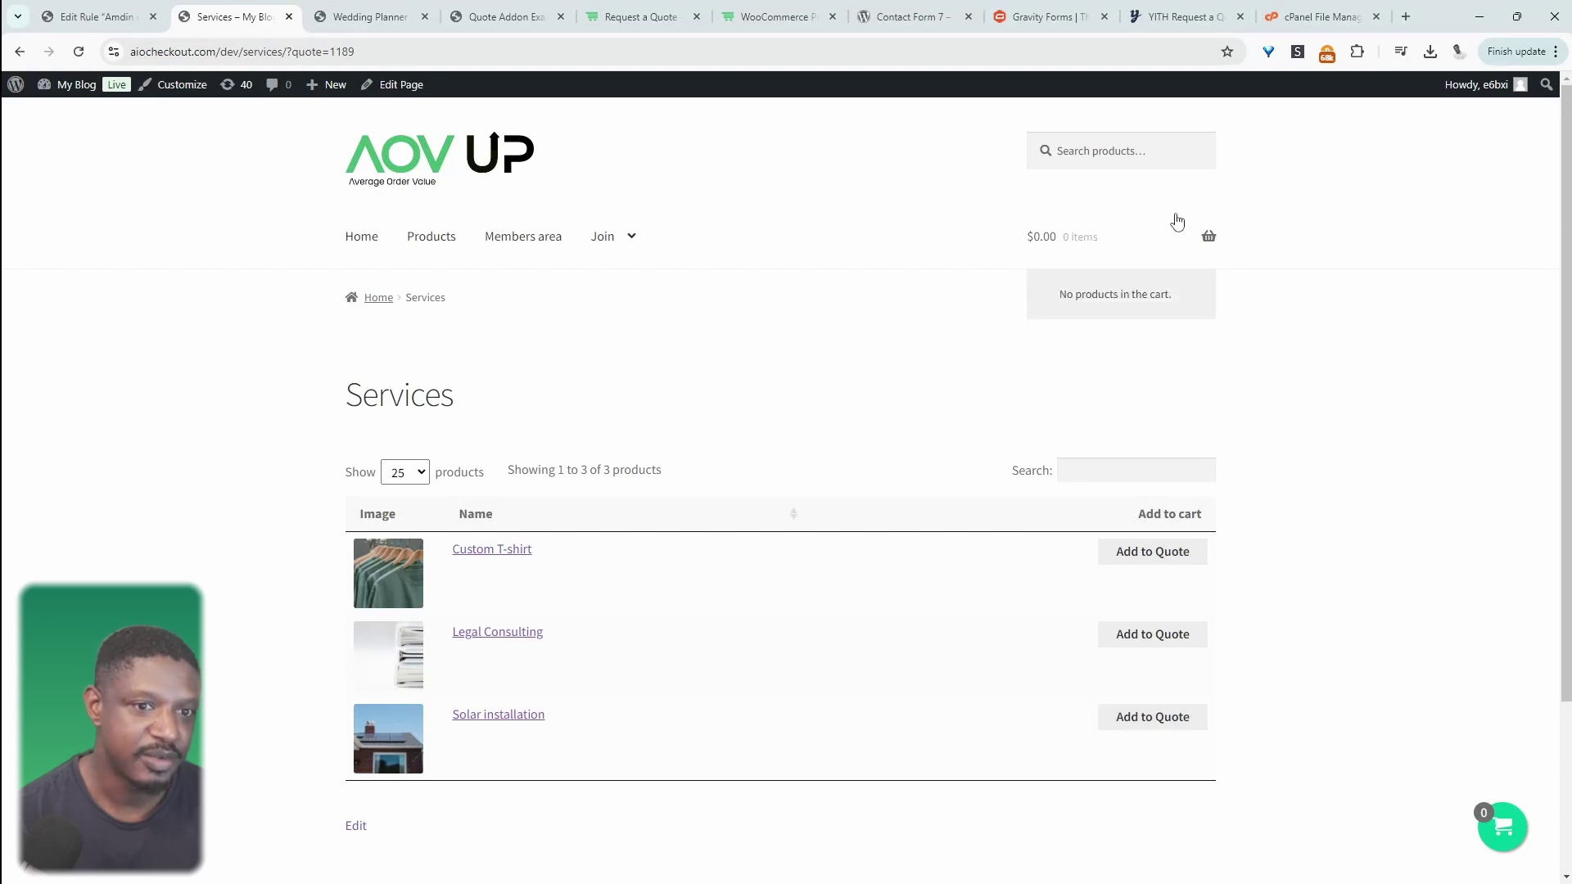
left_click(521, 717)
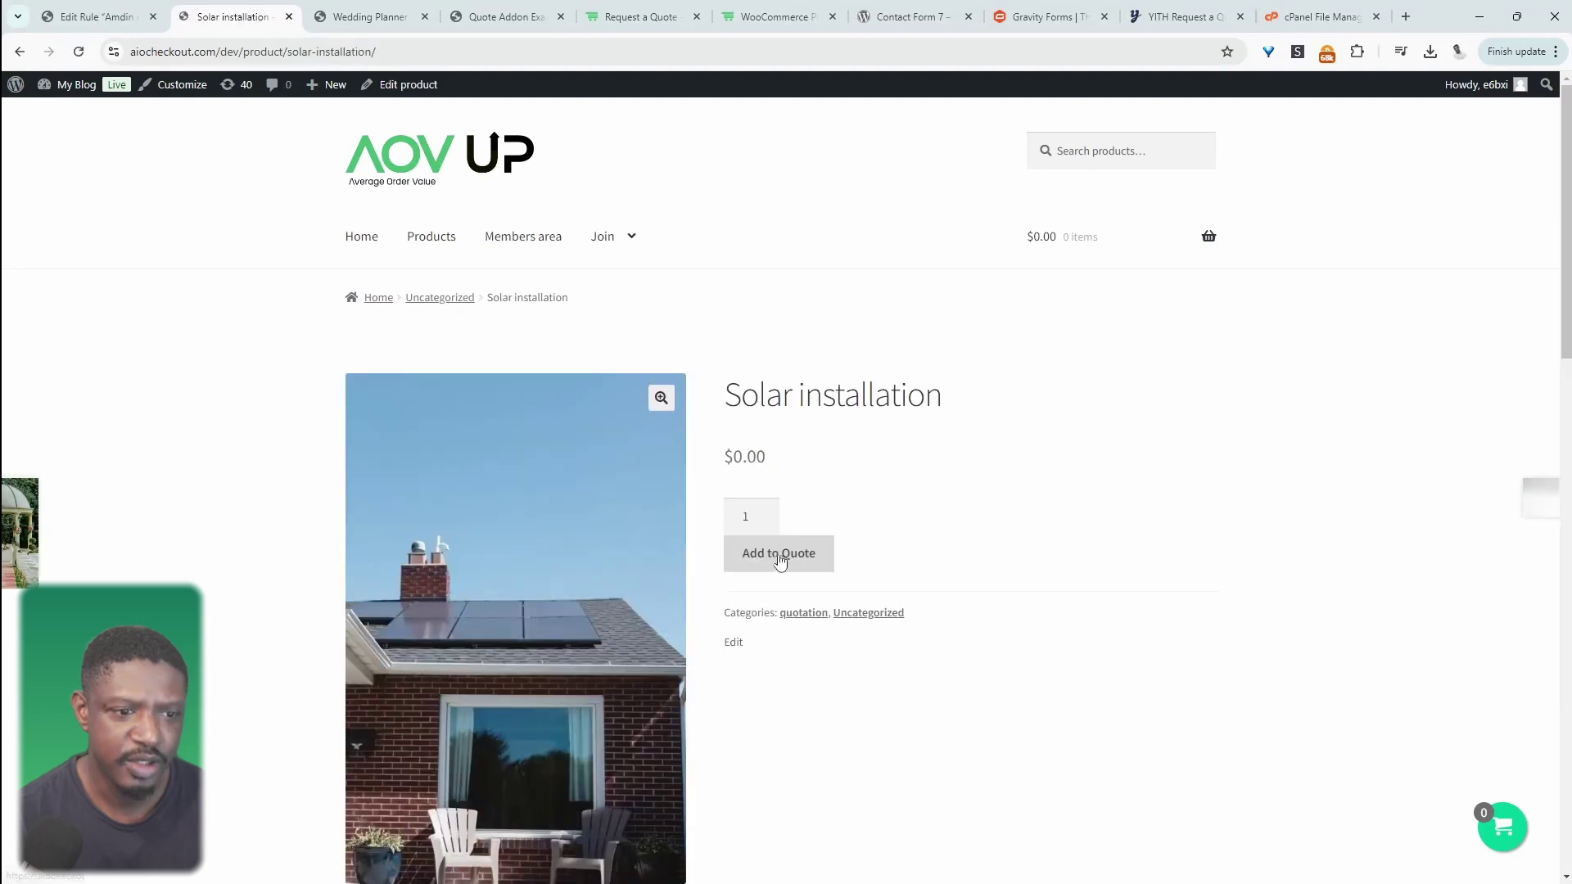
left_click(784, 556)
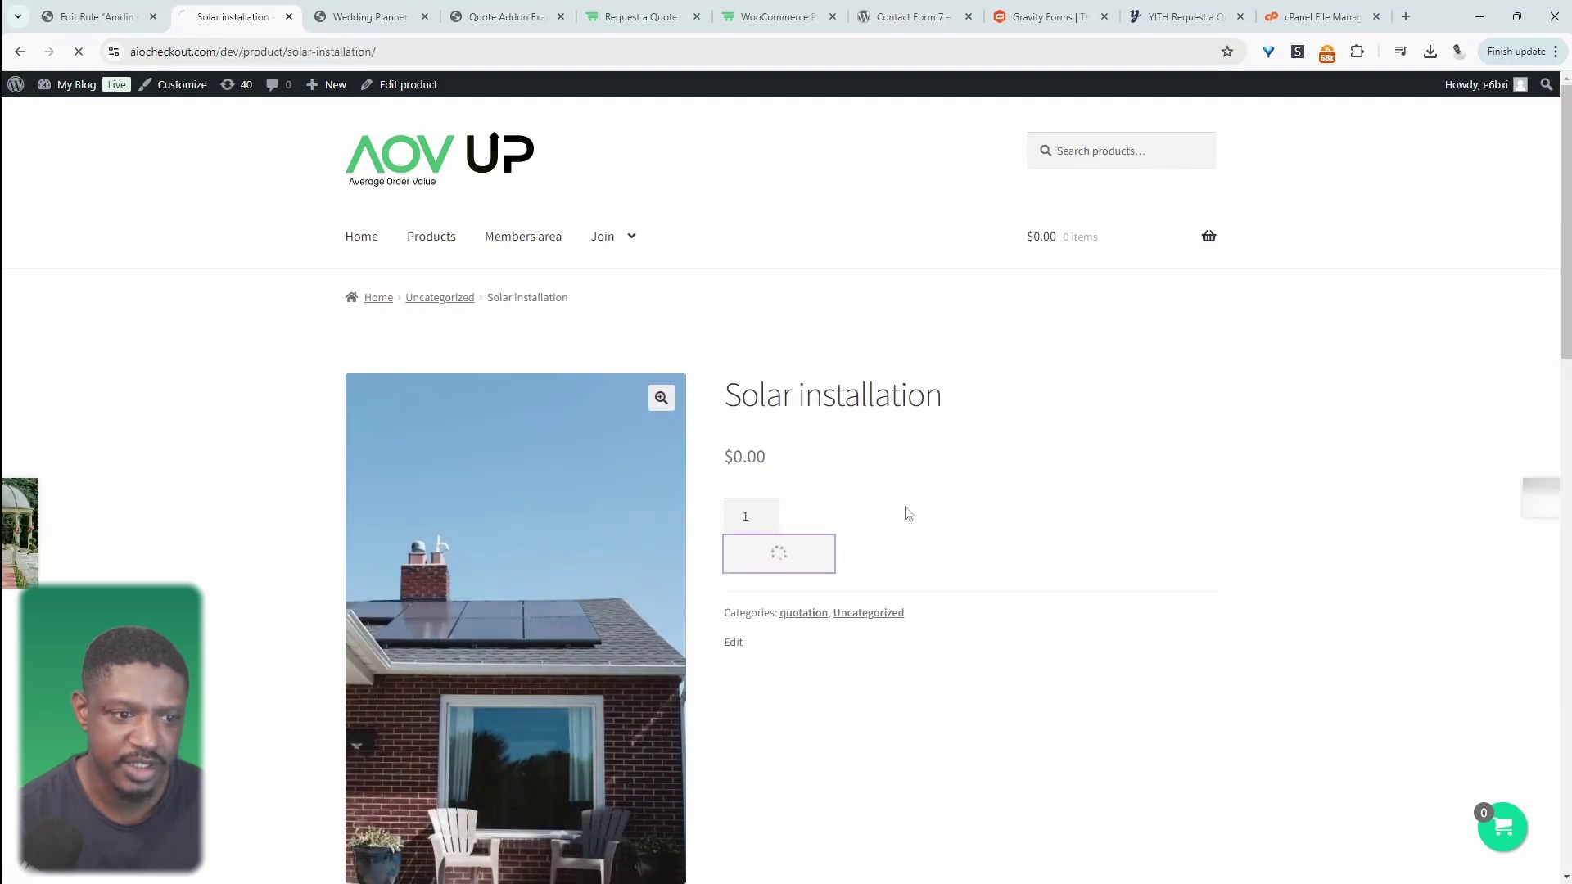
left_click(1142, 396)
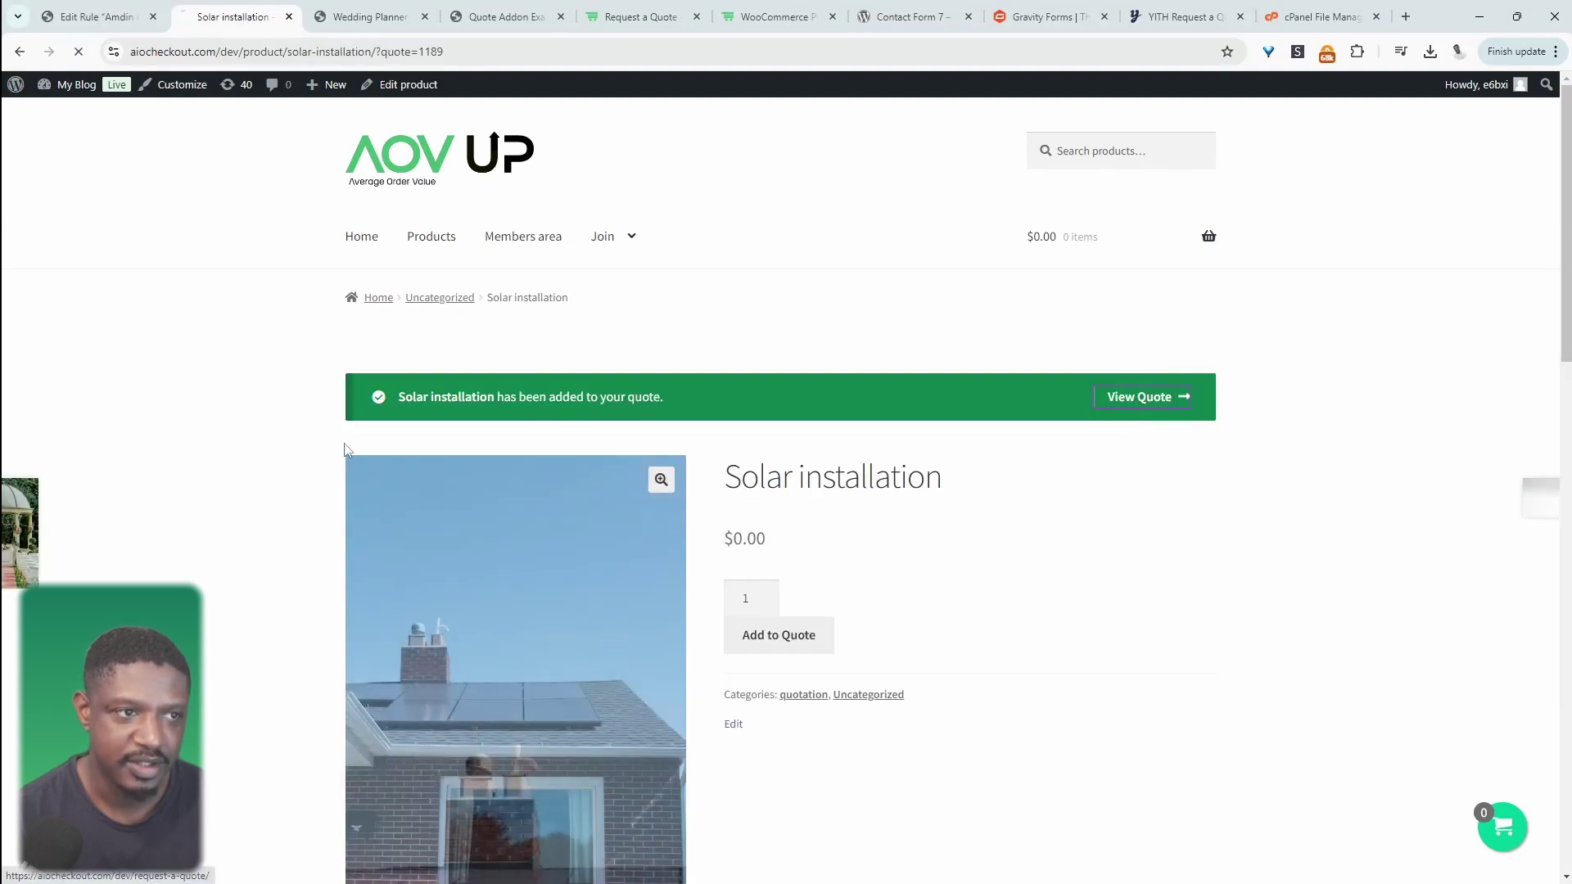
Set the Solar installation quantity to 1, enter the message "sgsgsdfg", and submit the quote request
scroll(971, 571, "down", 1)
scroll(971, 572, "down", 1)
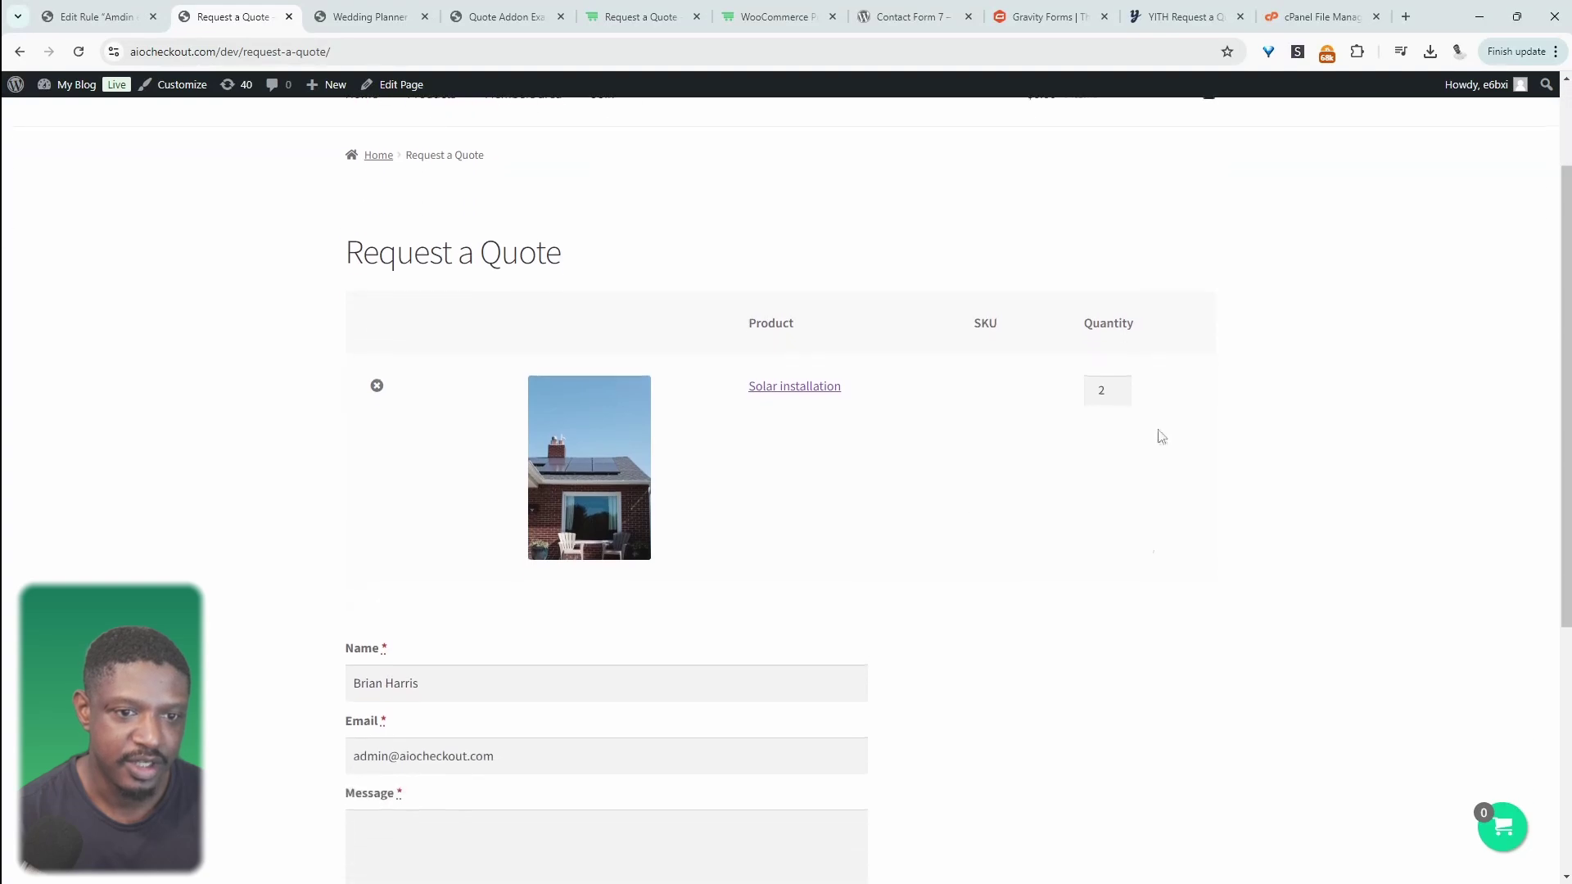
left_click(1122, 391)
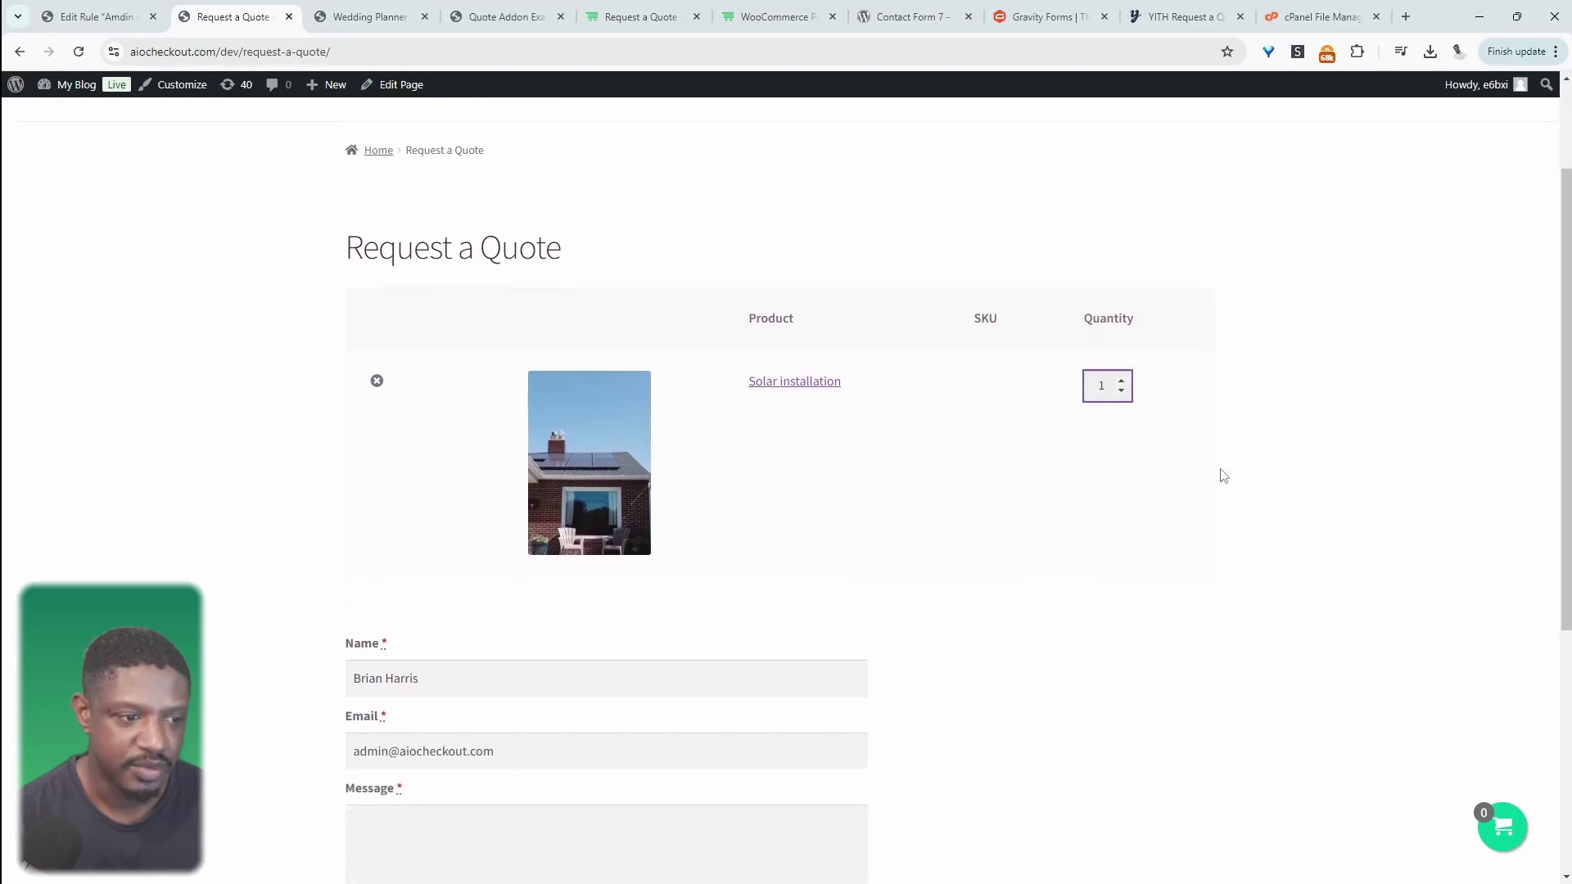
scroll(1221, 473, "down", 4)
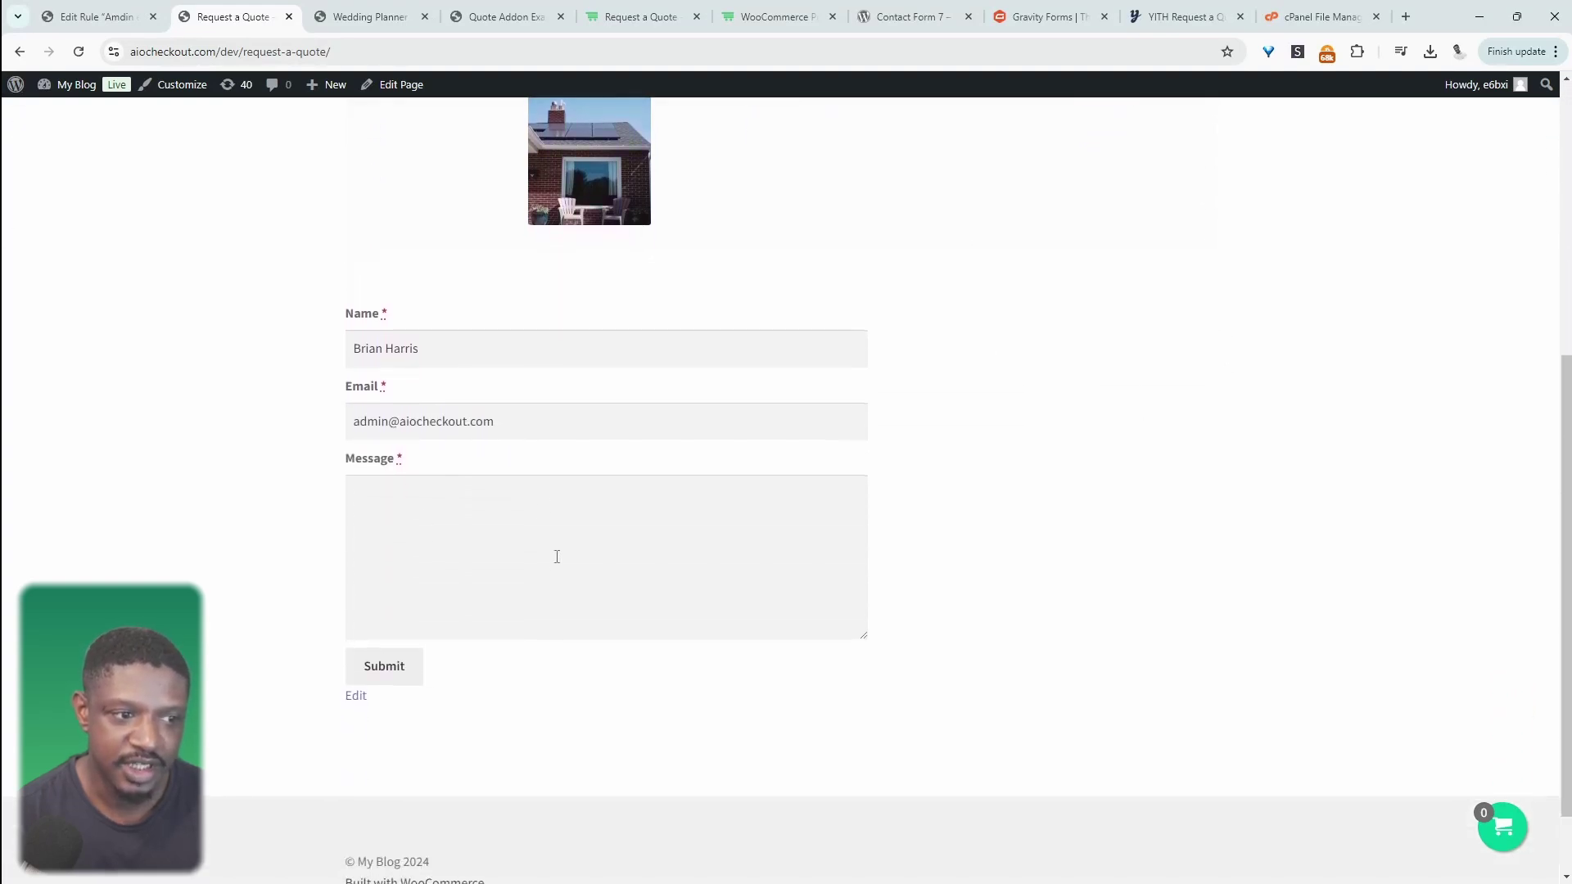
left_click(557, 551)
type("sjsjnfjg")
left_click(384, 666)
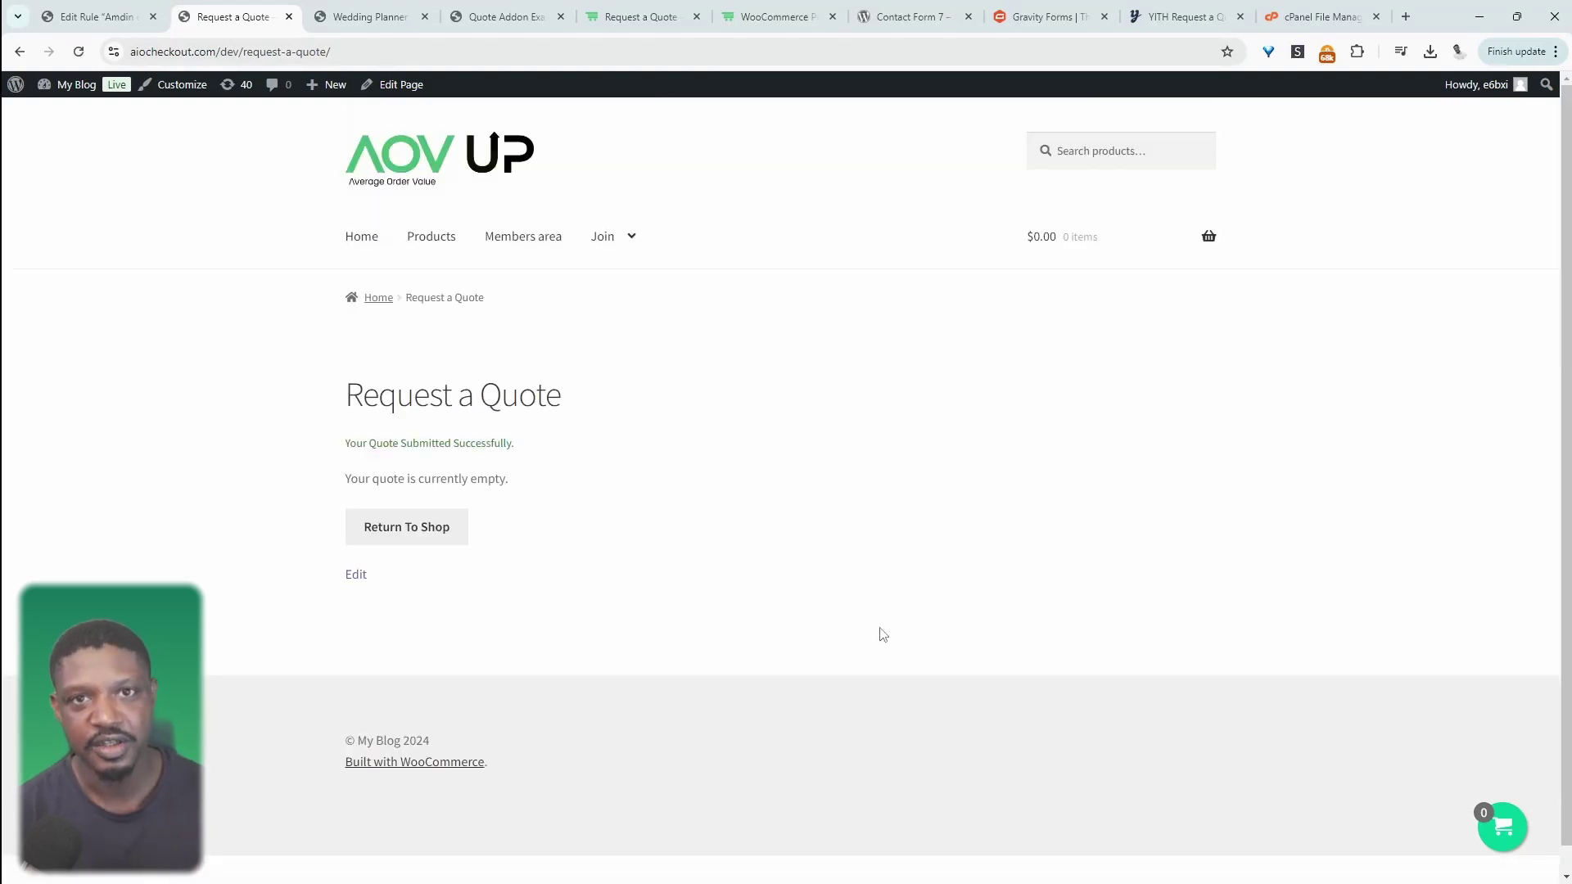
Open the site's WordPress admin in a new browser tab and go to the AOVup dashboard
middle_click(88, 97)
left_click(352, 16)
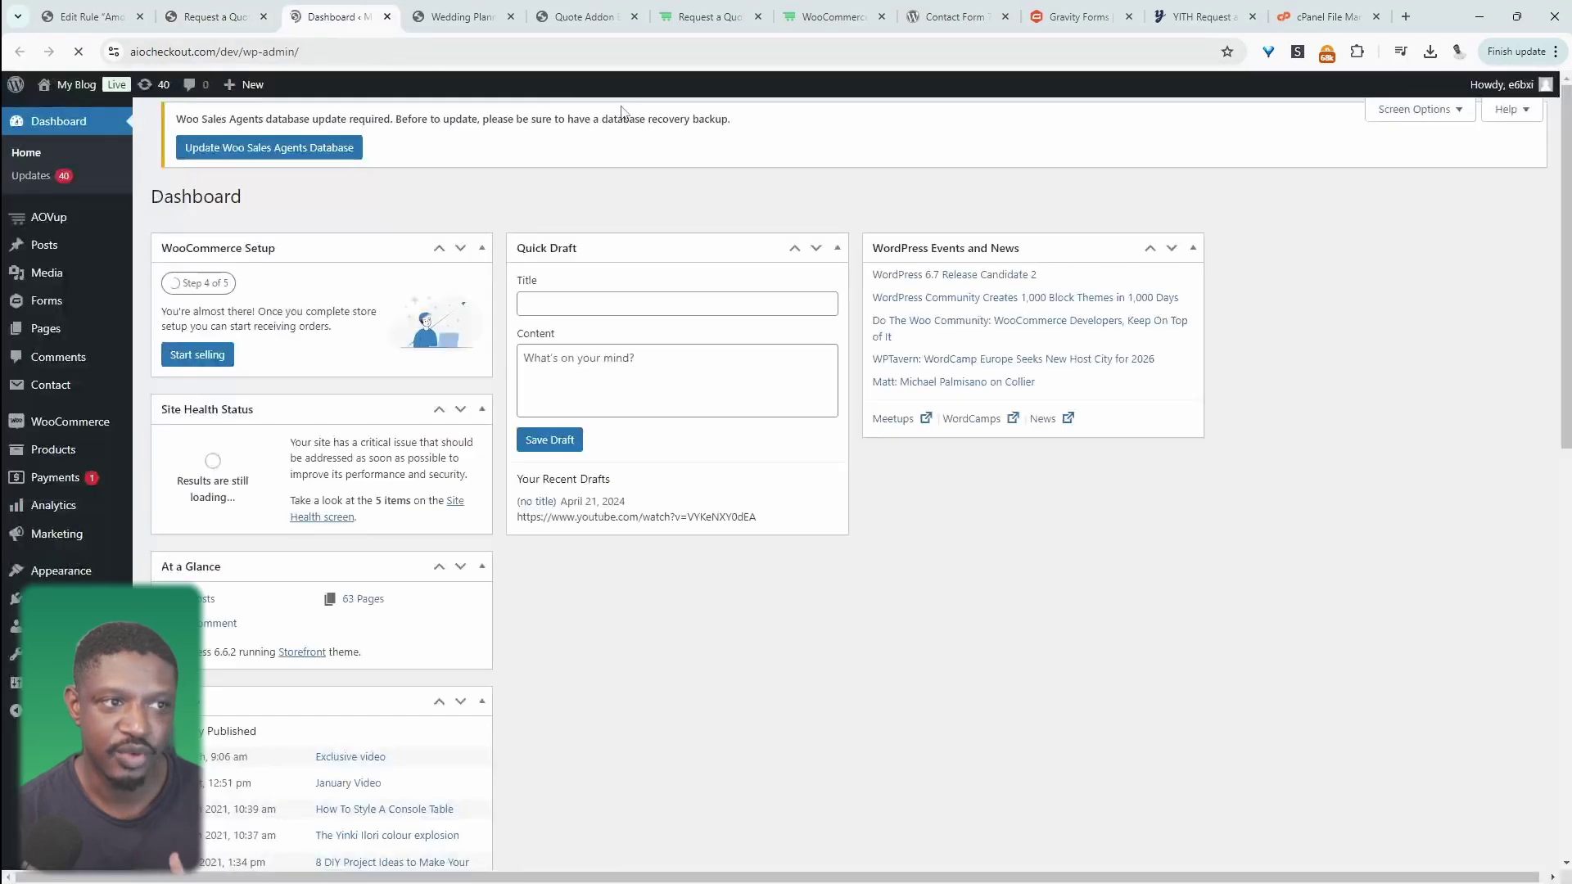
mouse_move(82, 219)
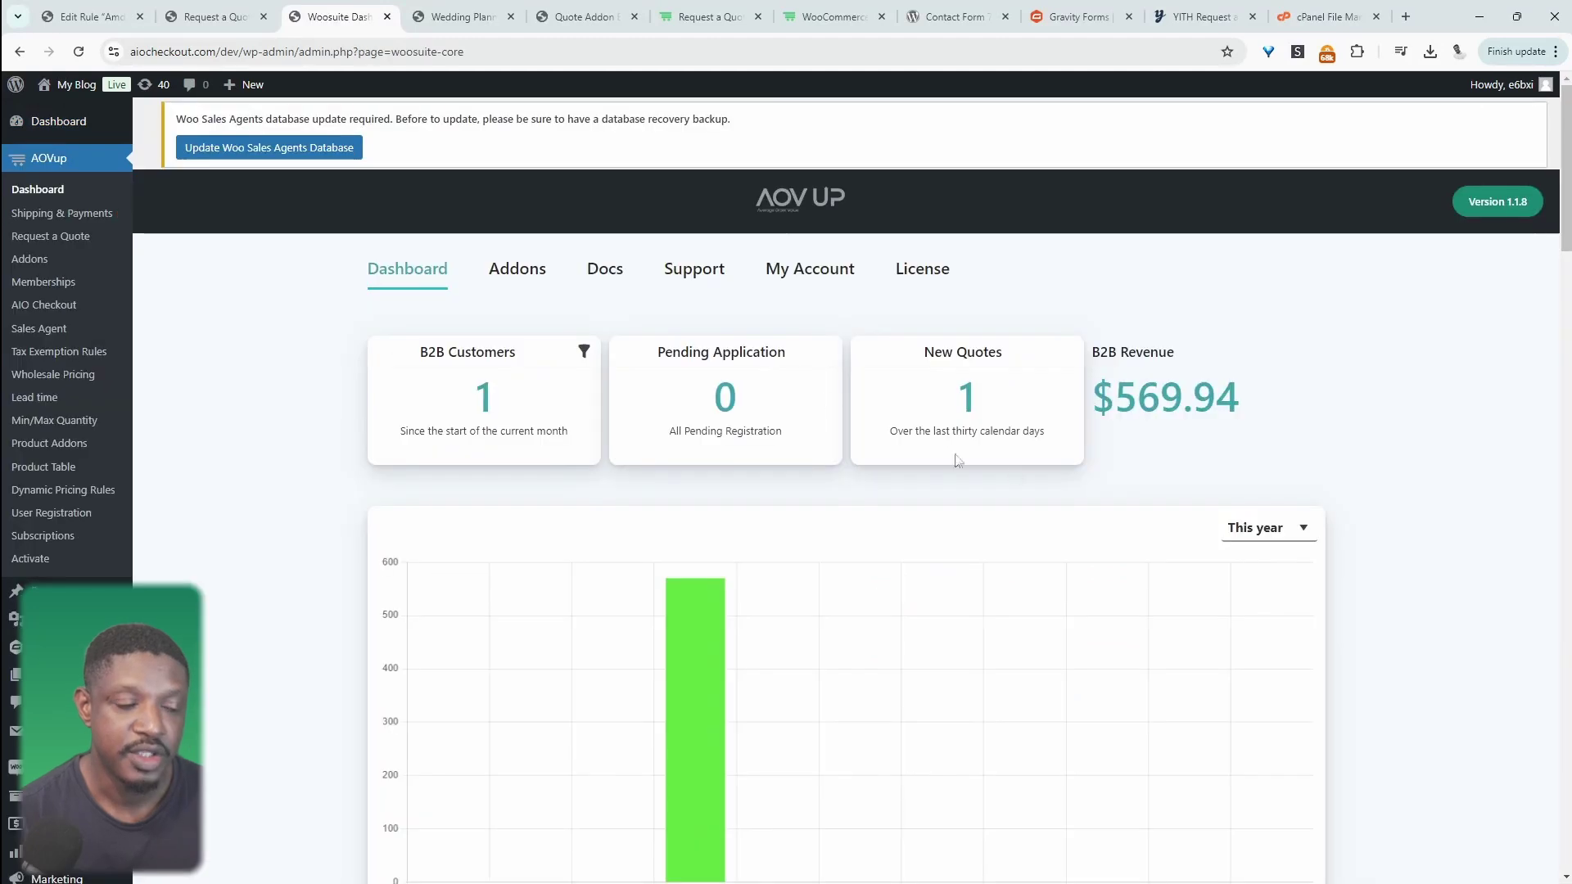
Go to the submitted quotes from the new quotes summary, list all of them, and view the most recent request
left_click(968, 401)
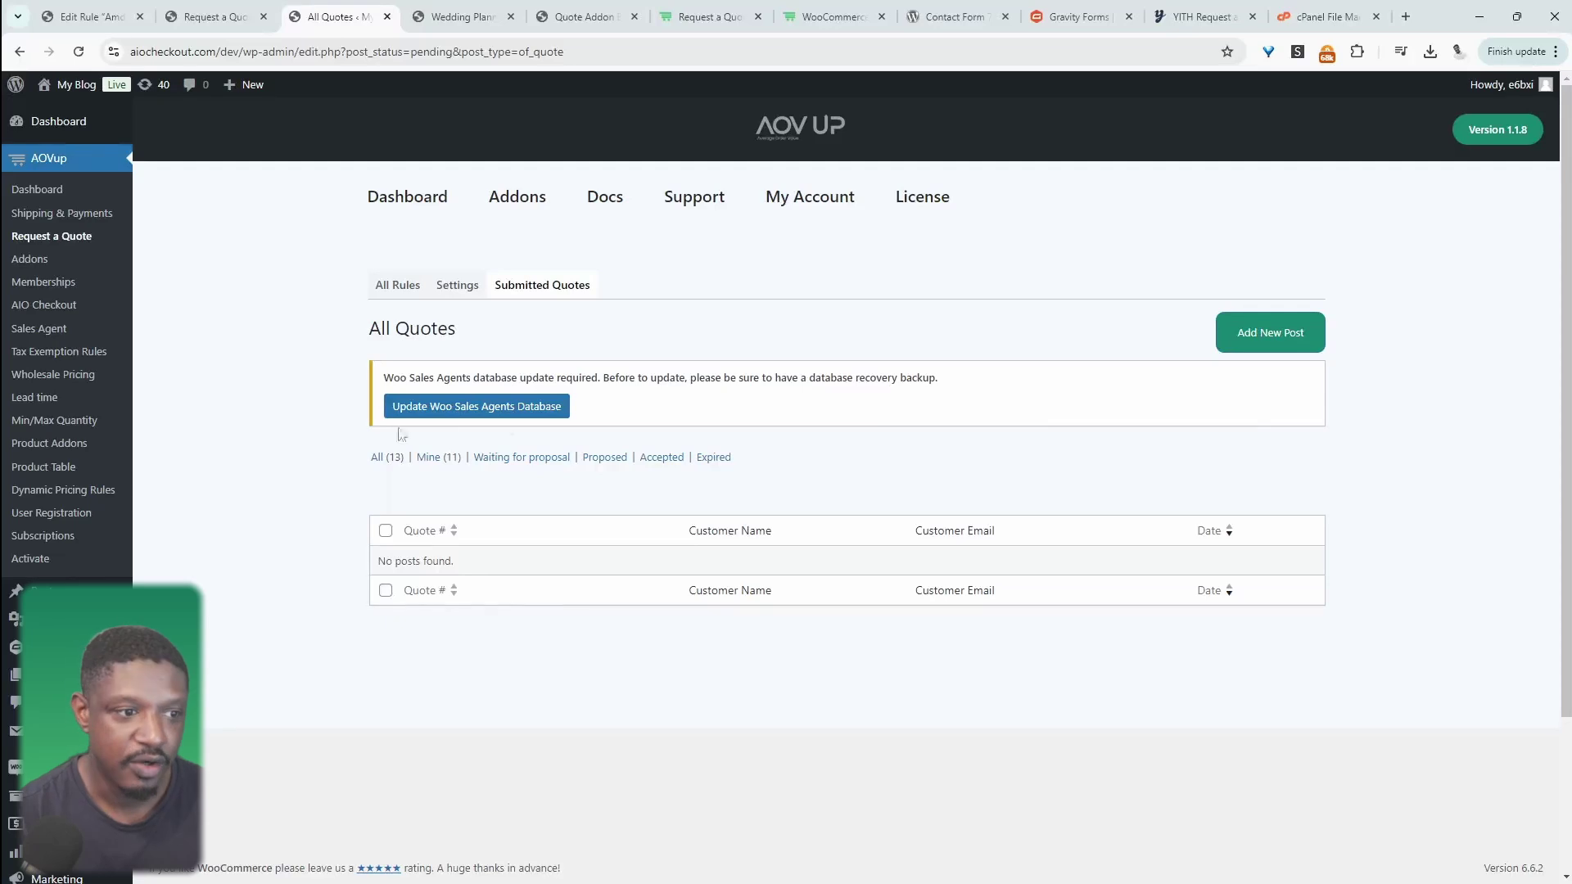
left_click(383, 457)
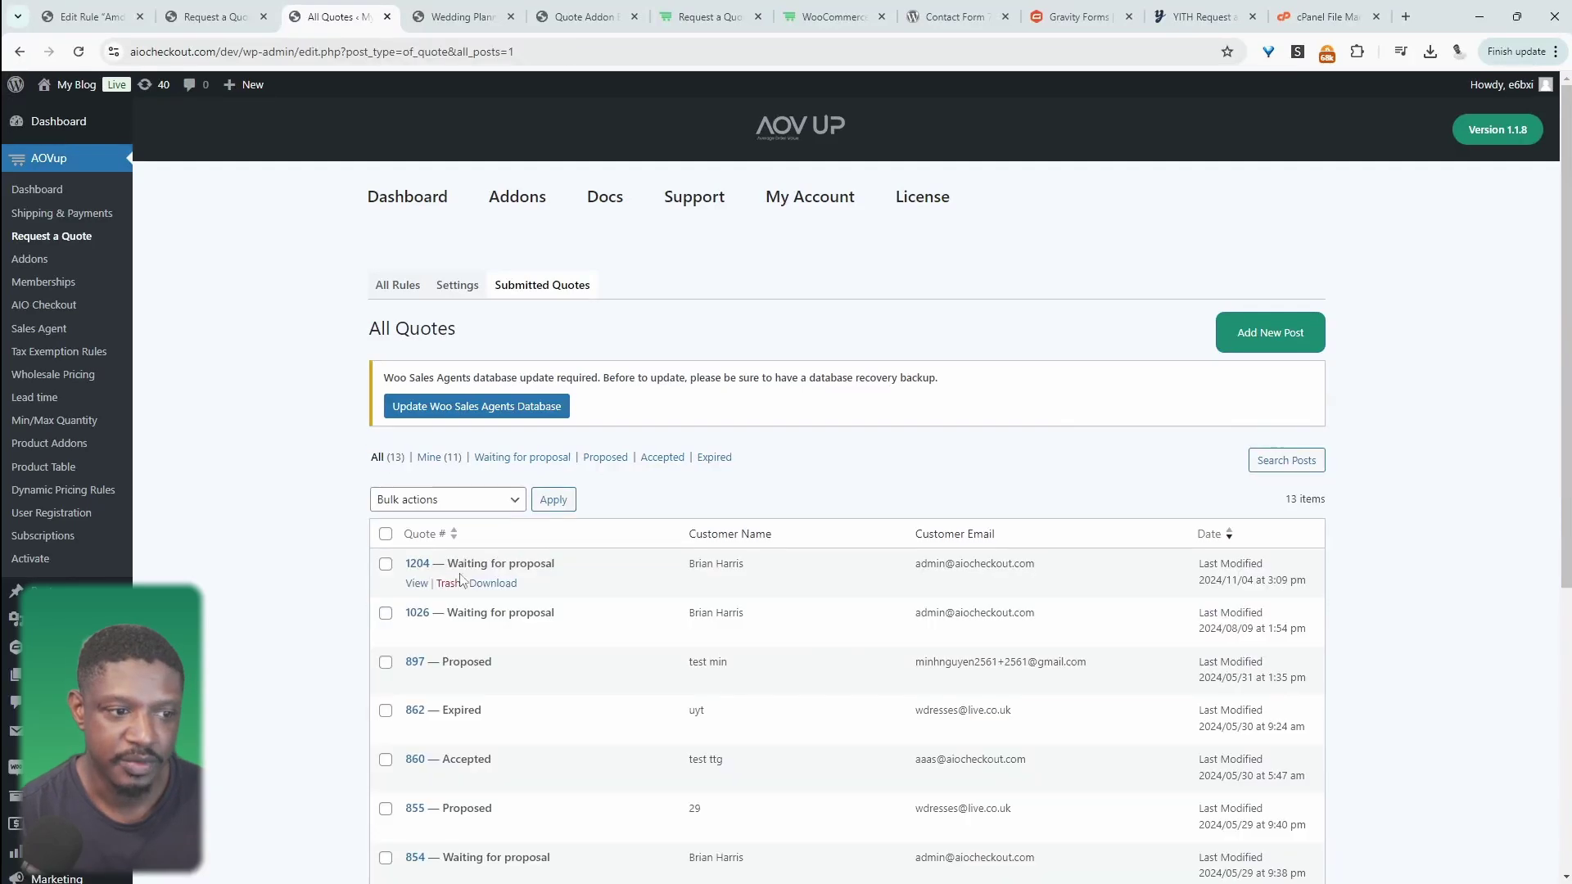
left_click(416, 584)
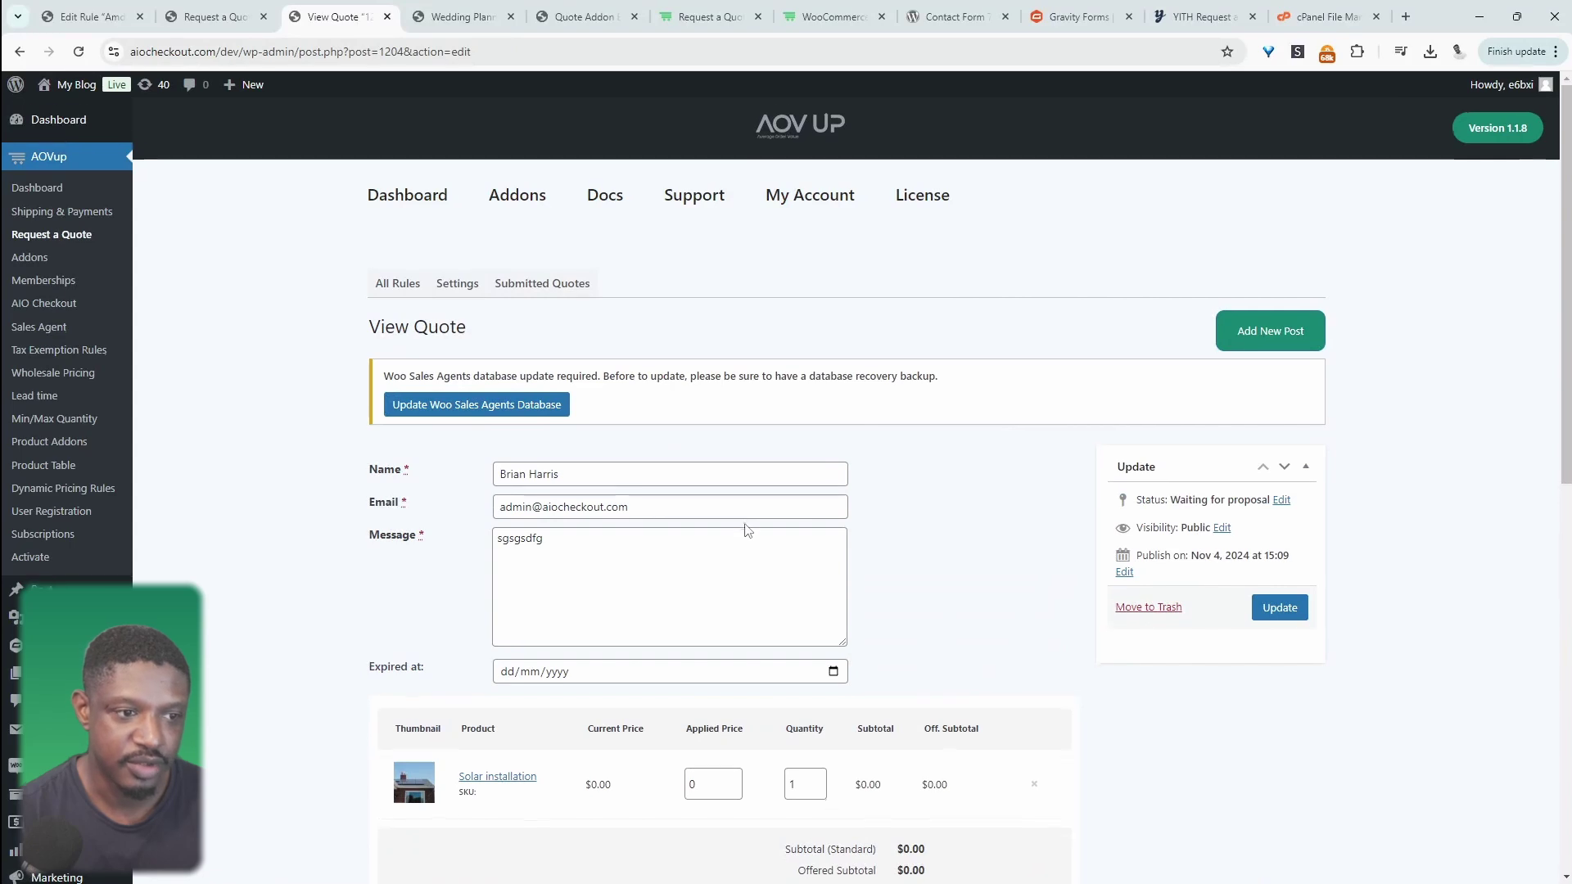
Set the applied price of Solar installation to 500 in the submitted quote
scroll(746, 531, "down", 1)
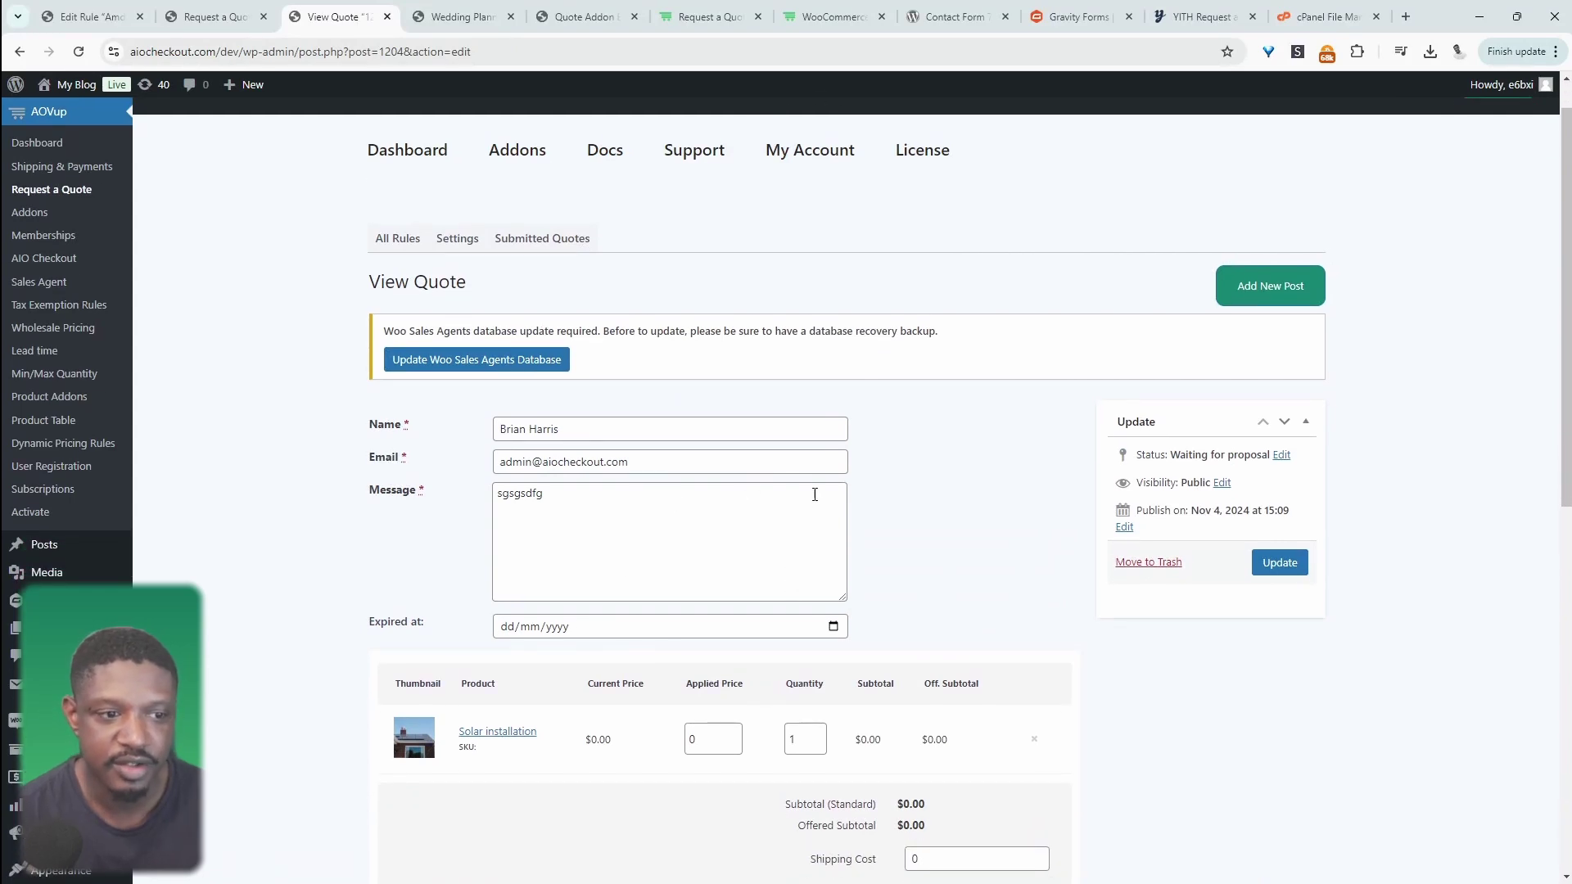
scroll(815, 494, "down", 3)
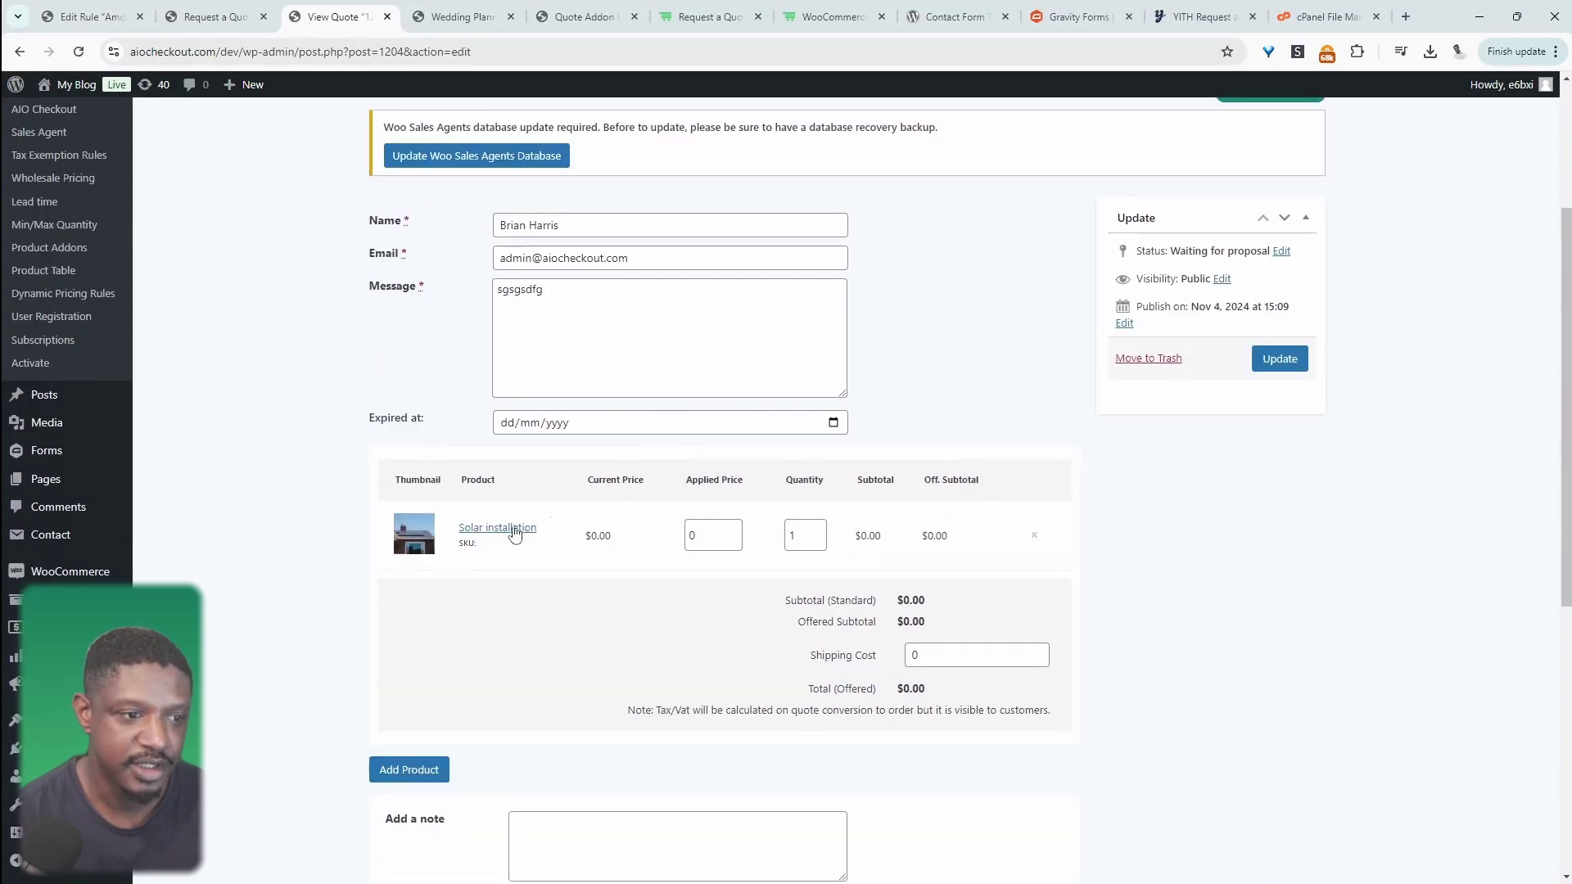
double_click(587, 542)
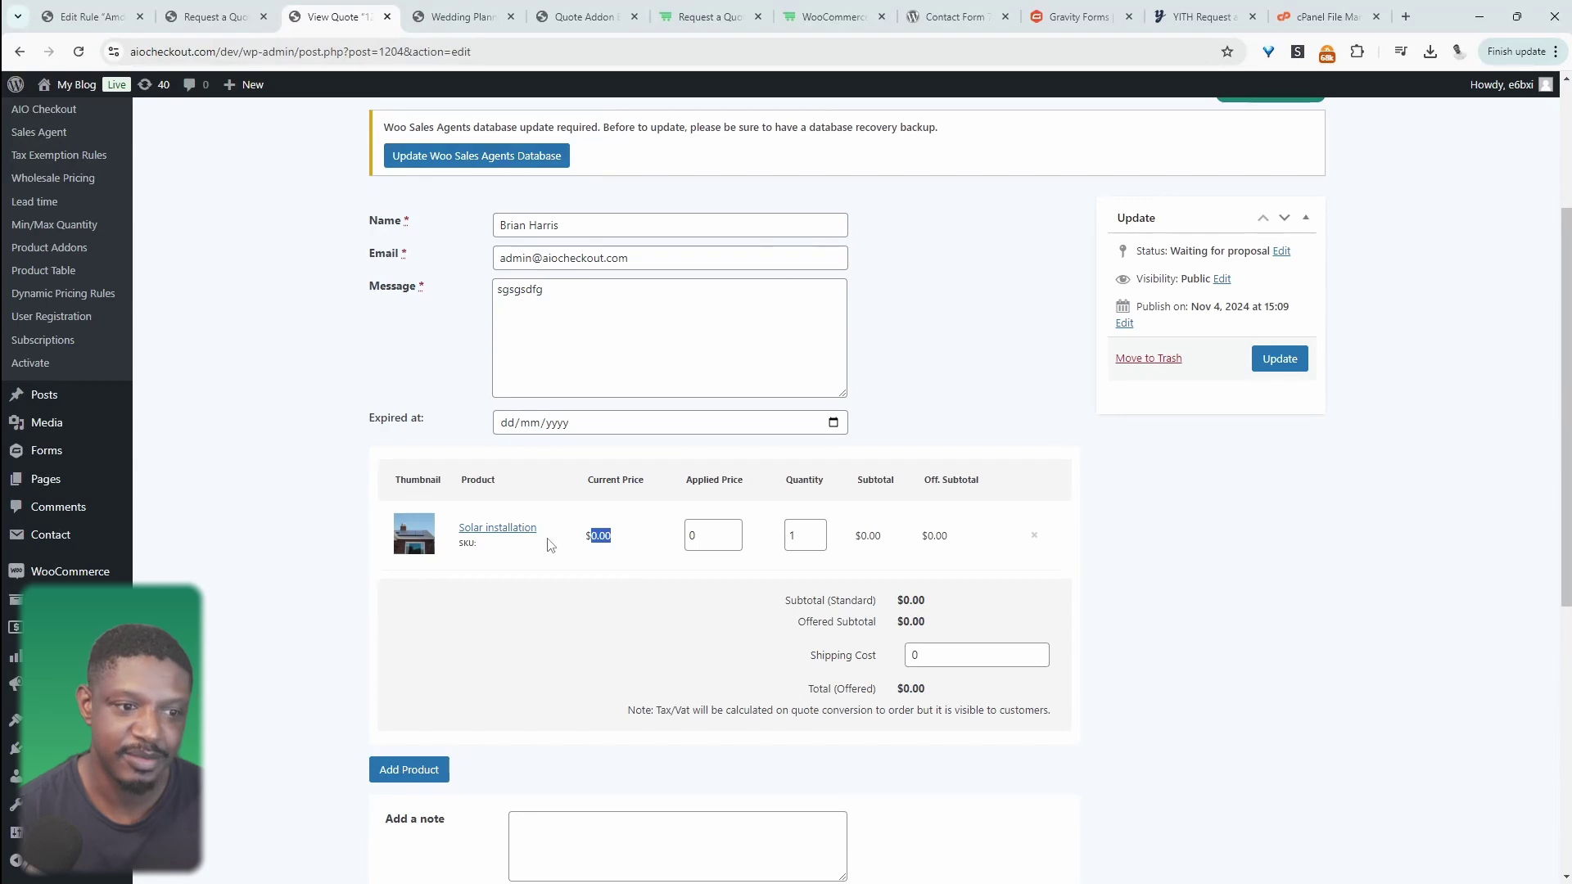
double_click(697, 535)
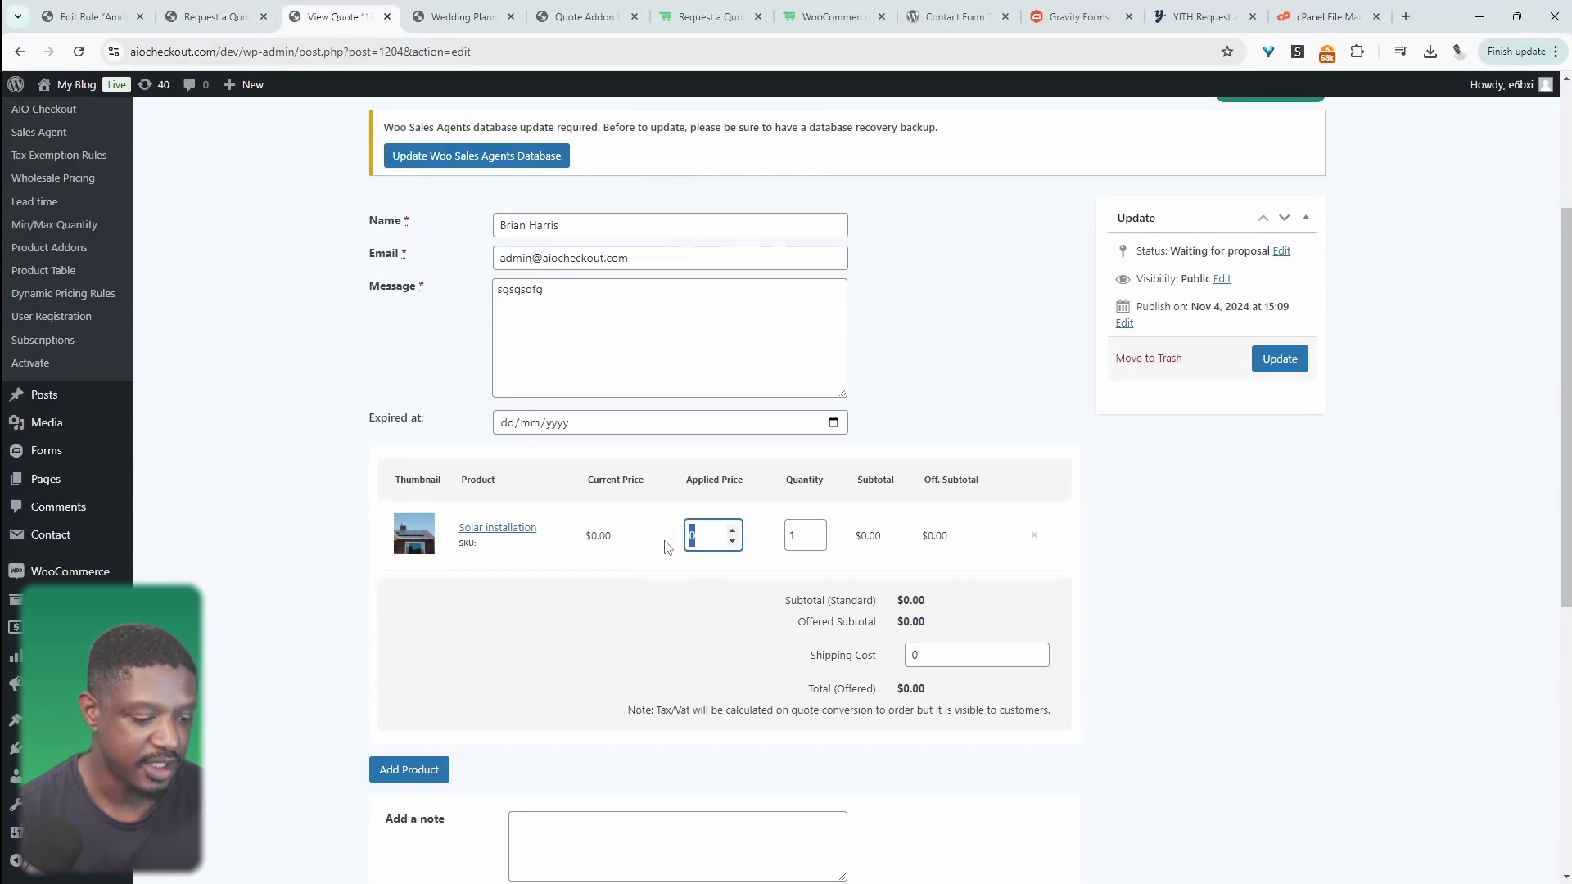
type("500")
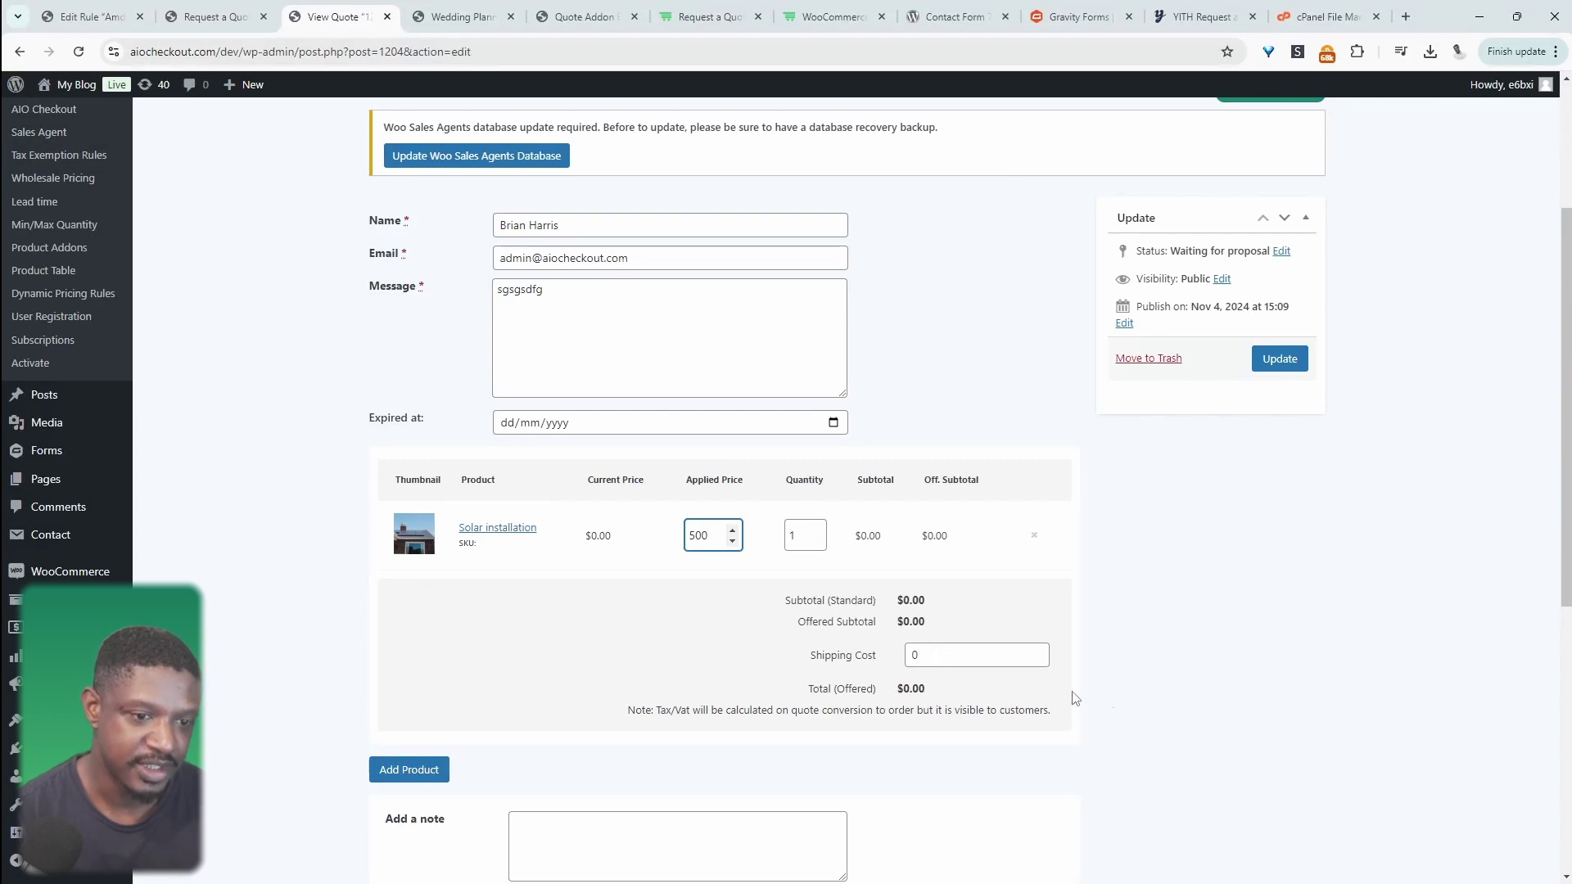
Set the quote's expiry date to 22/11/2024 and update the quote
scroll(982, 655, "down", 1)
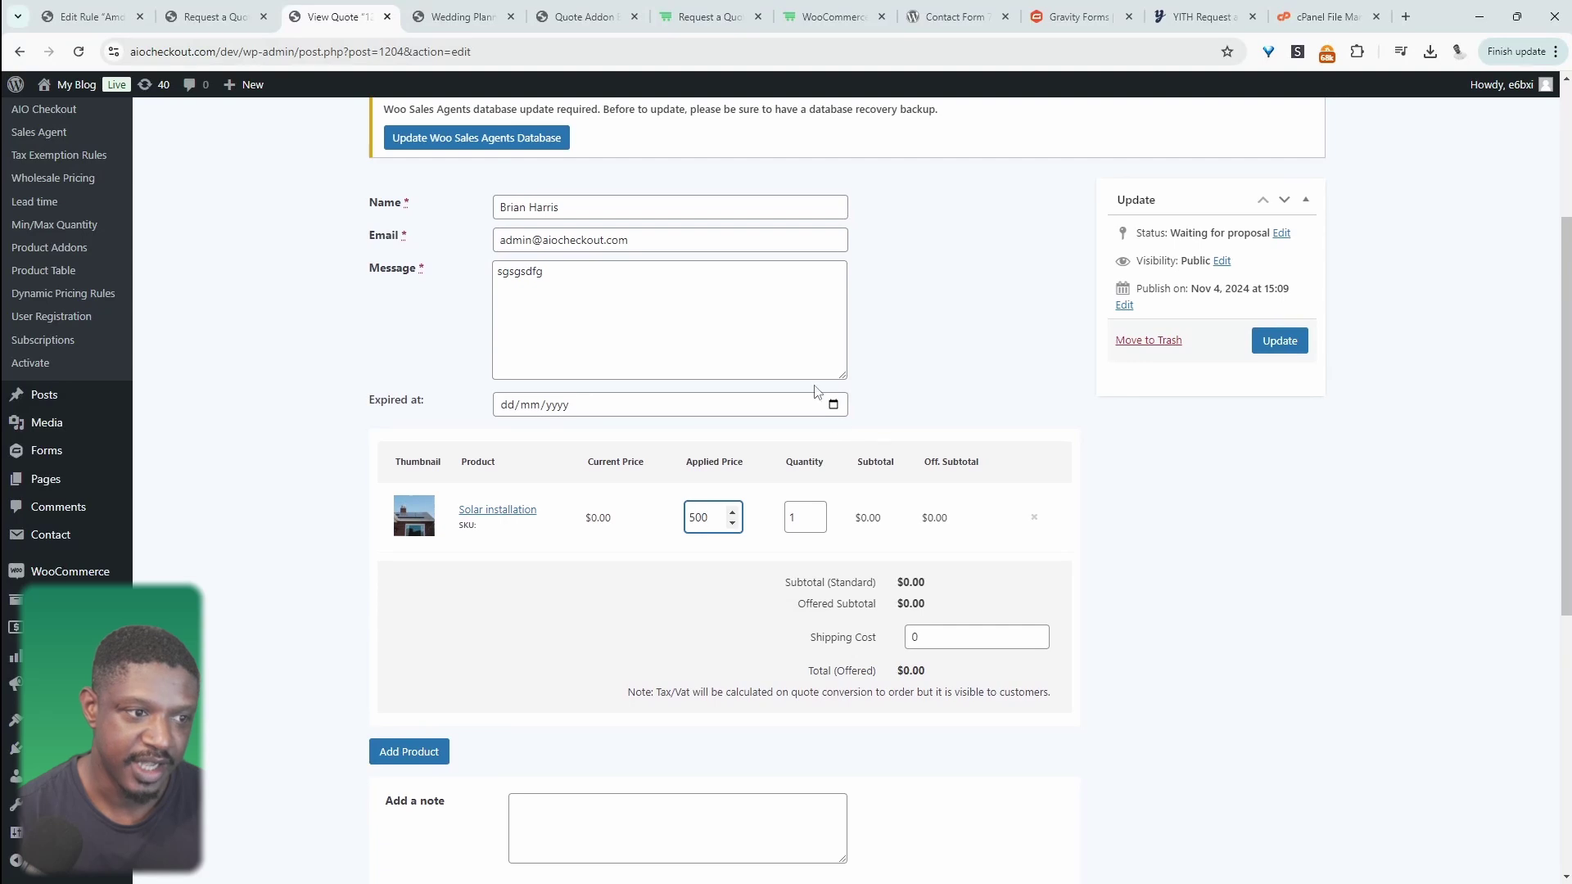
left_click(835, 405)
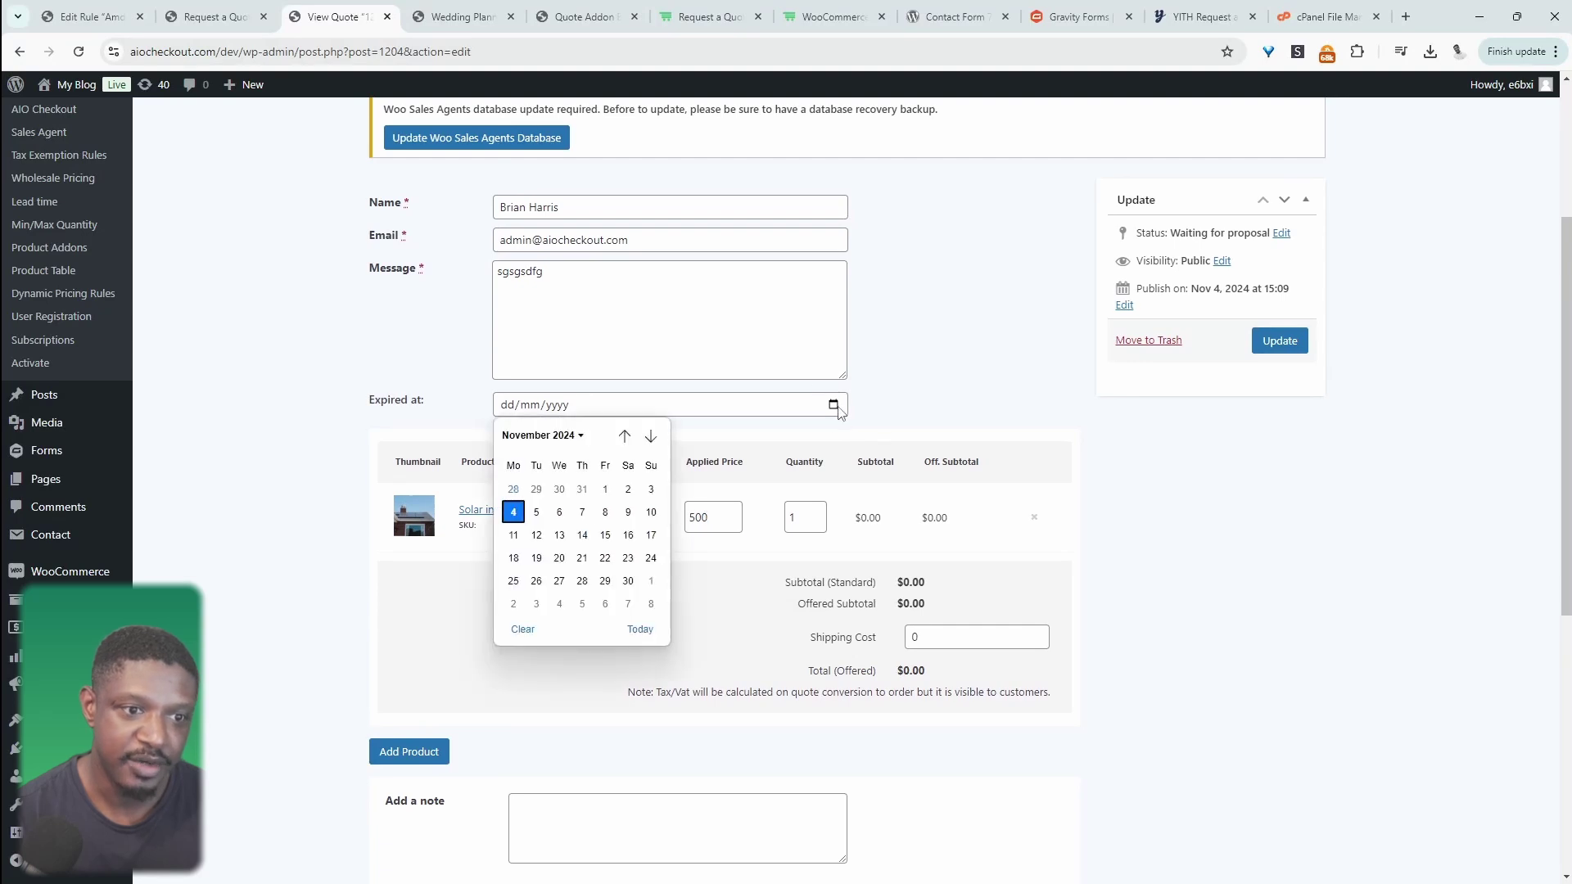
left_click(606, 560)
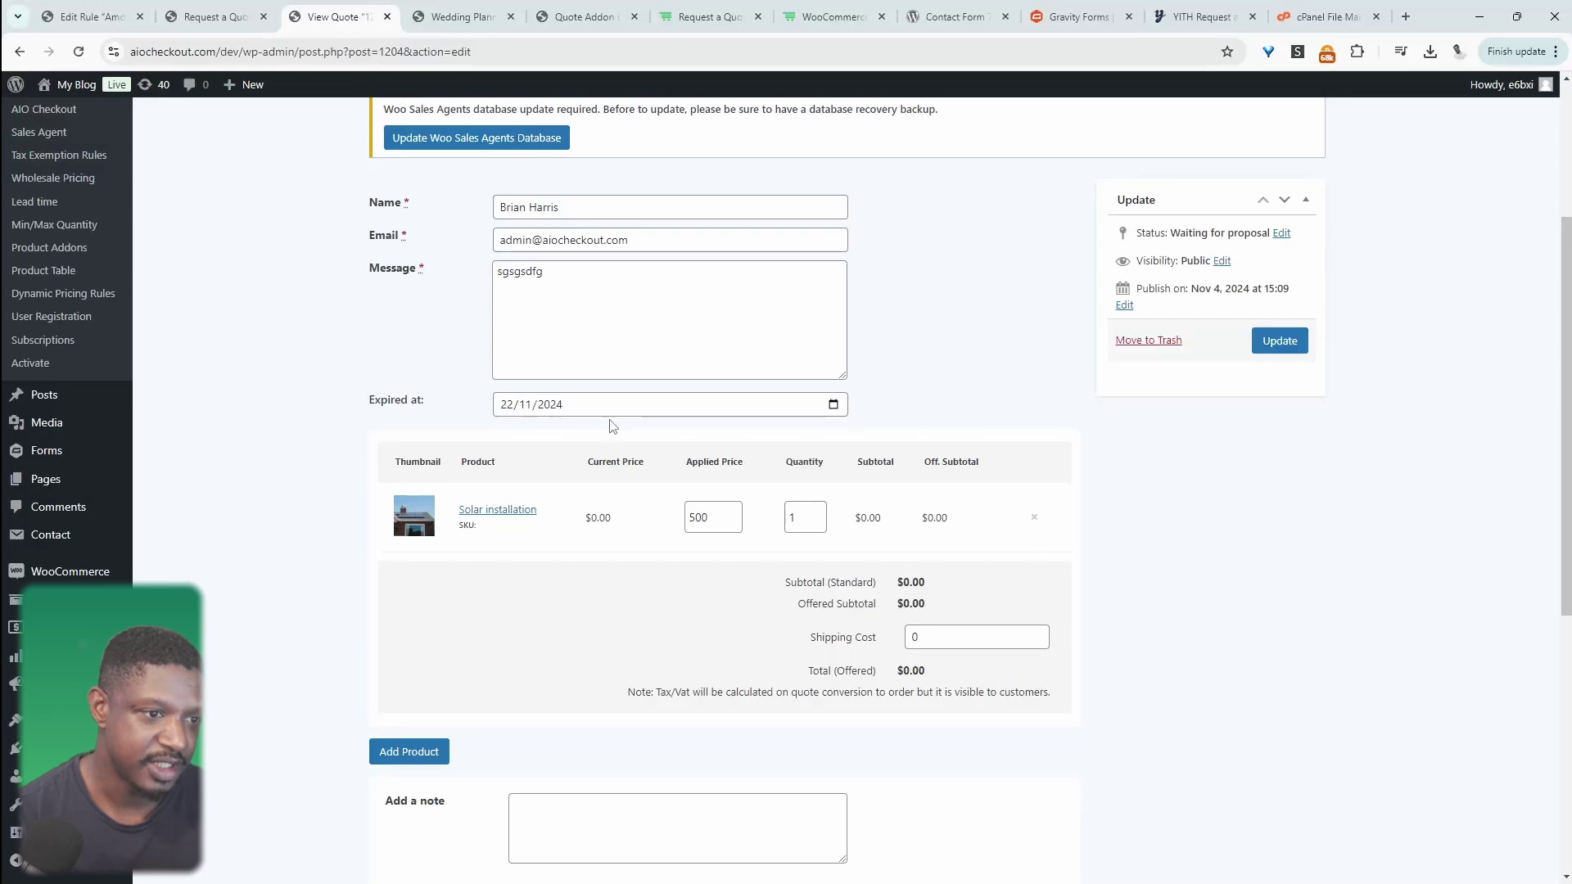
scroll(641, 446, "down", 2)
scroll(642, 447, "down", 1)
left_click(677, 662)
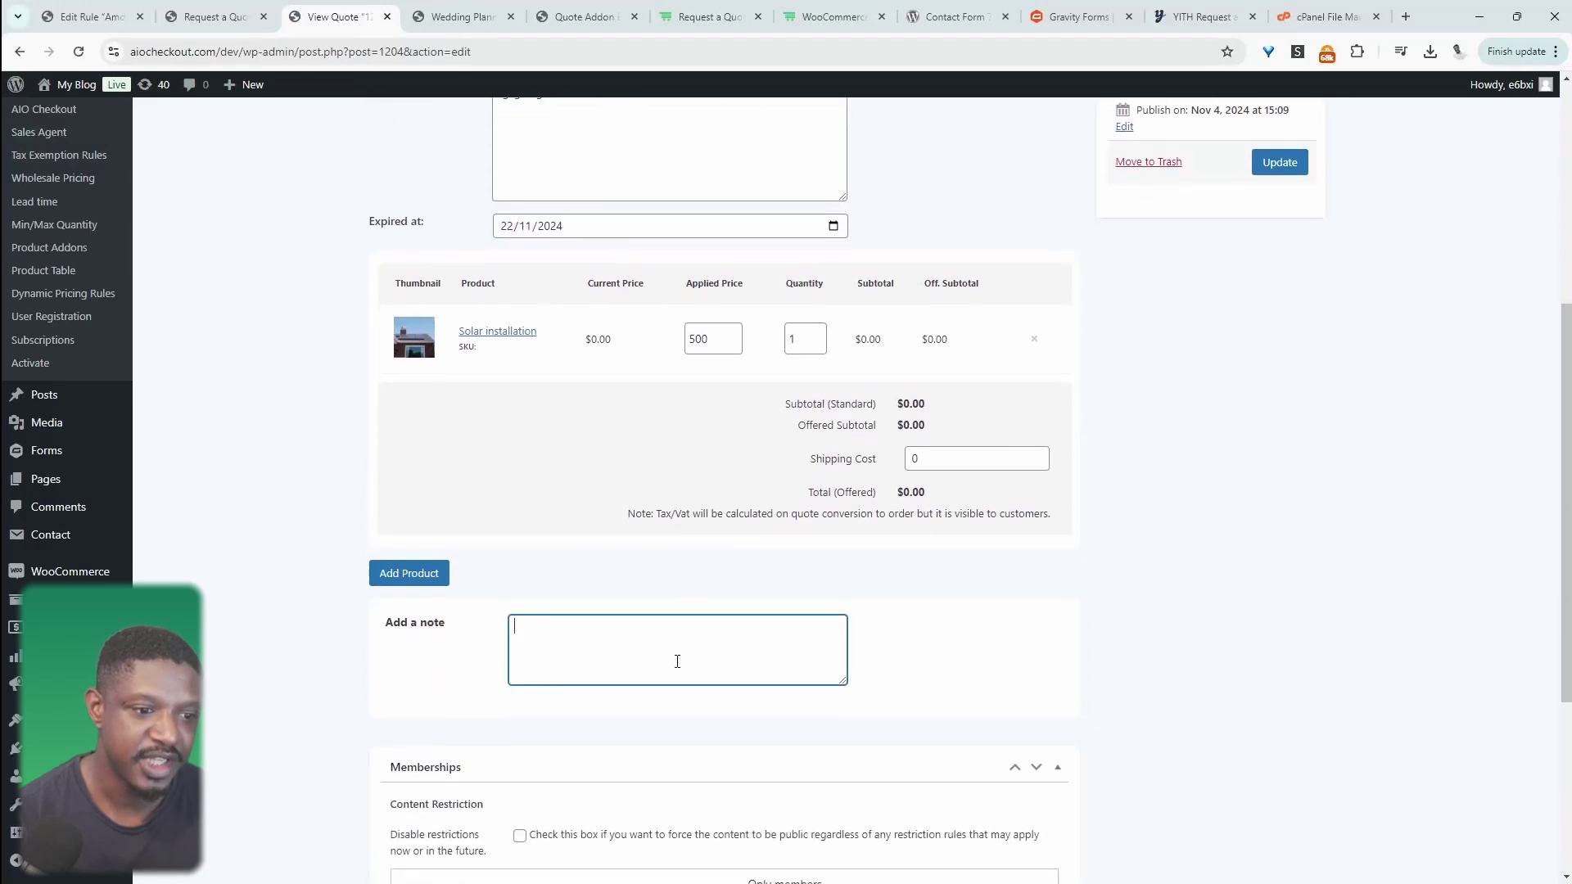
scroll(930, 679, "up", 5)
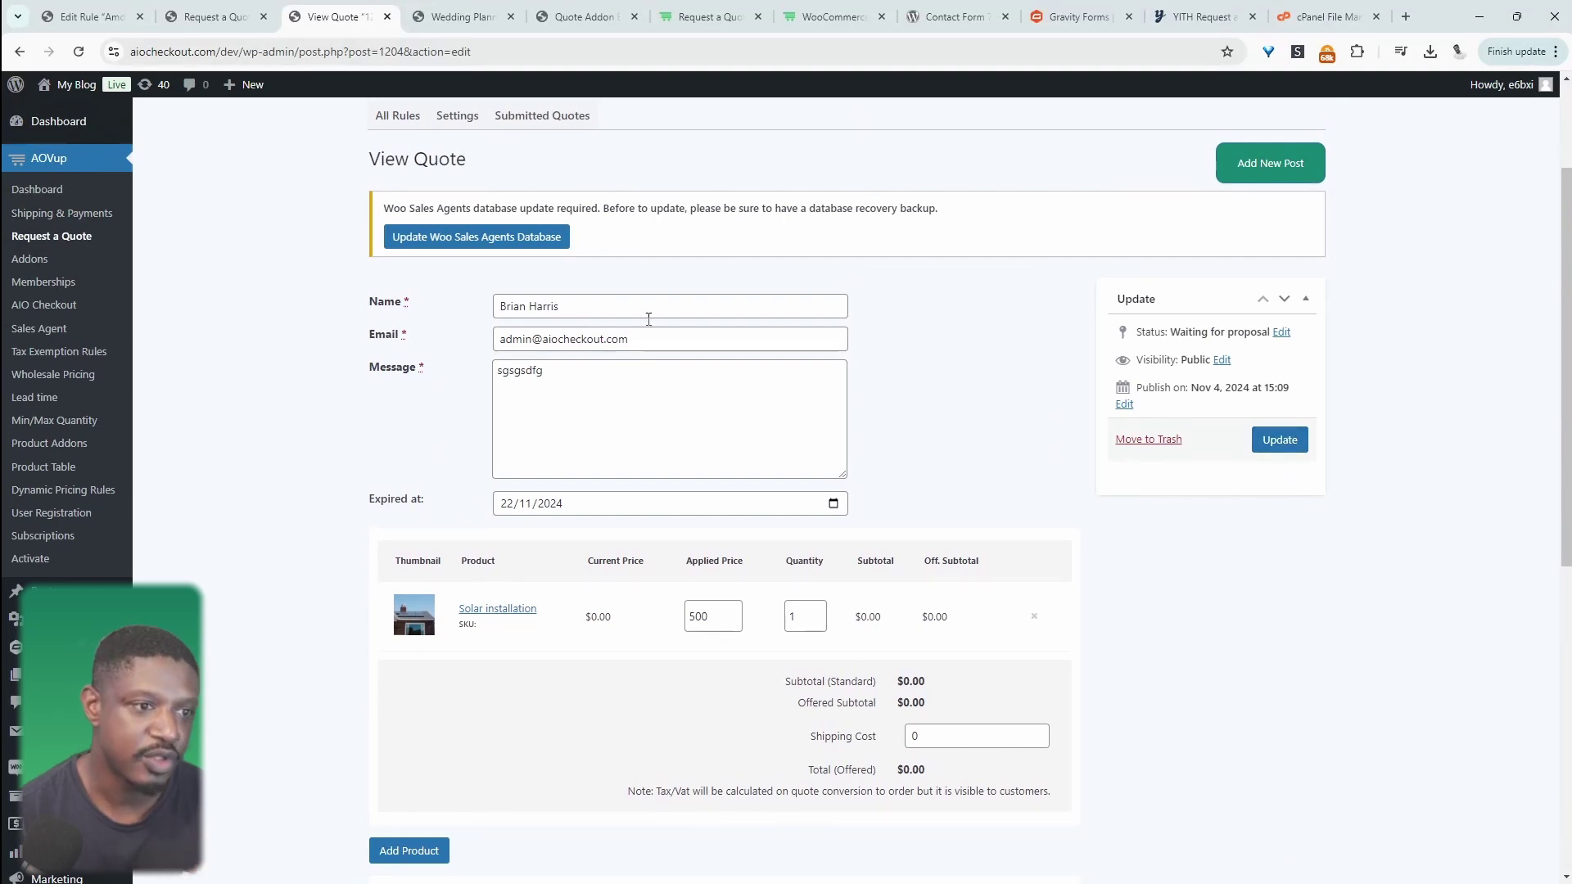
left_click(1279, 440)
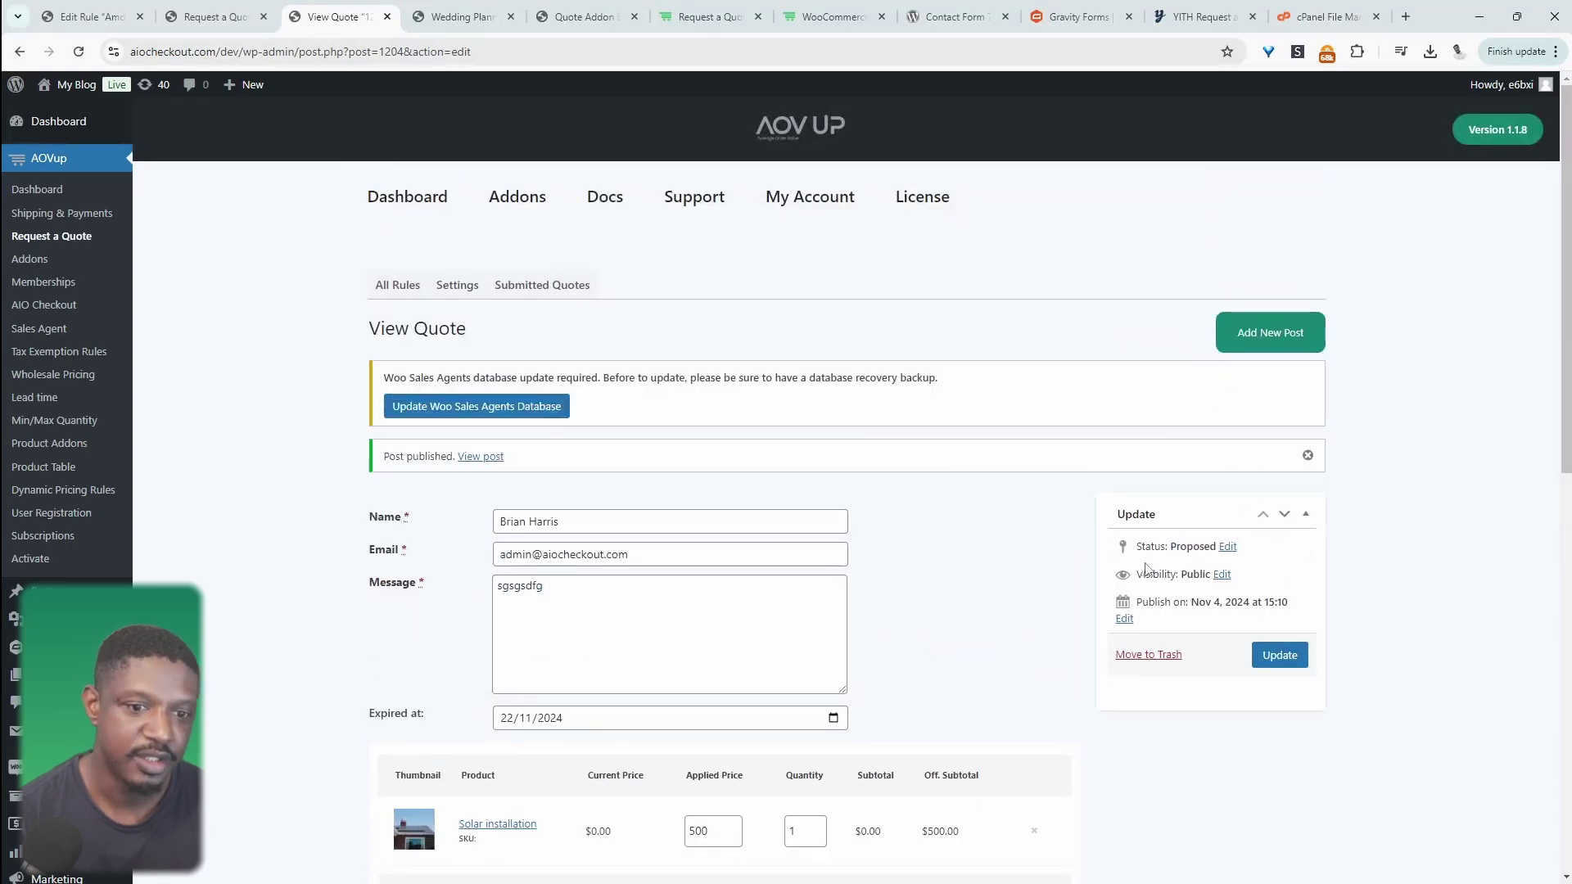
Look over the updated quote, go to the quote module's email notification settings, and expand the customer email section
scroll(1136, 569, "down", 2)
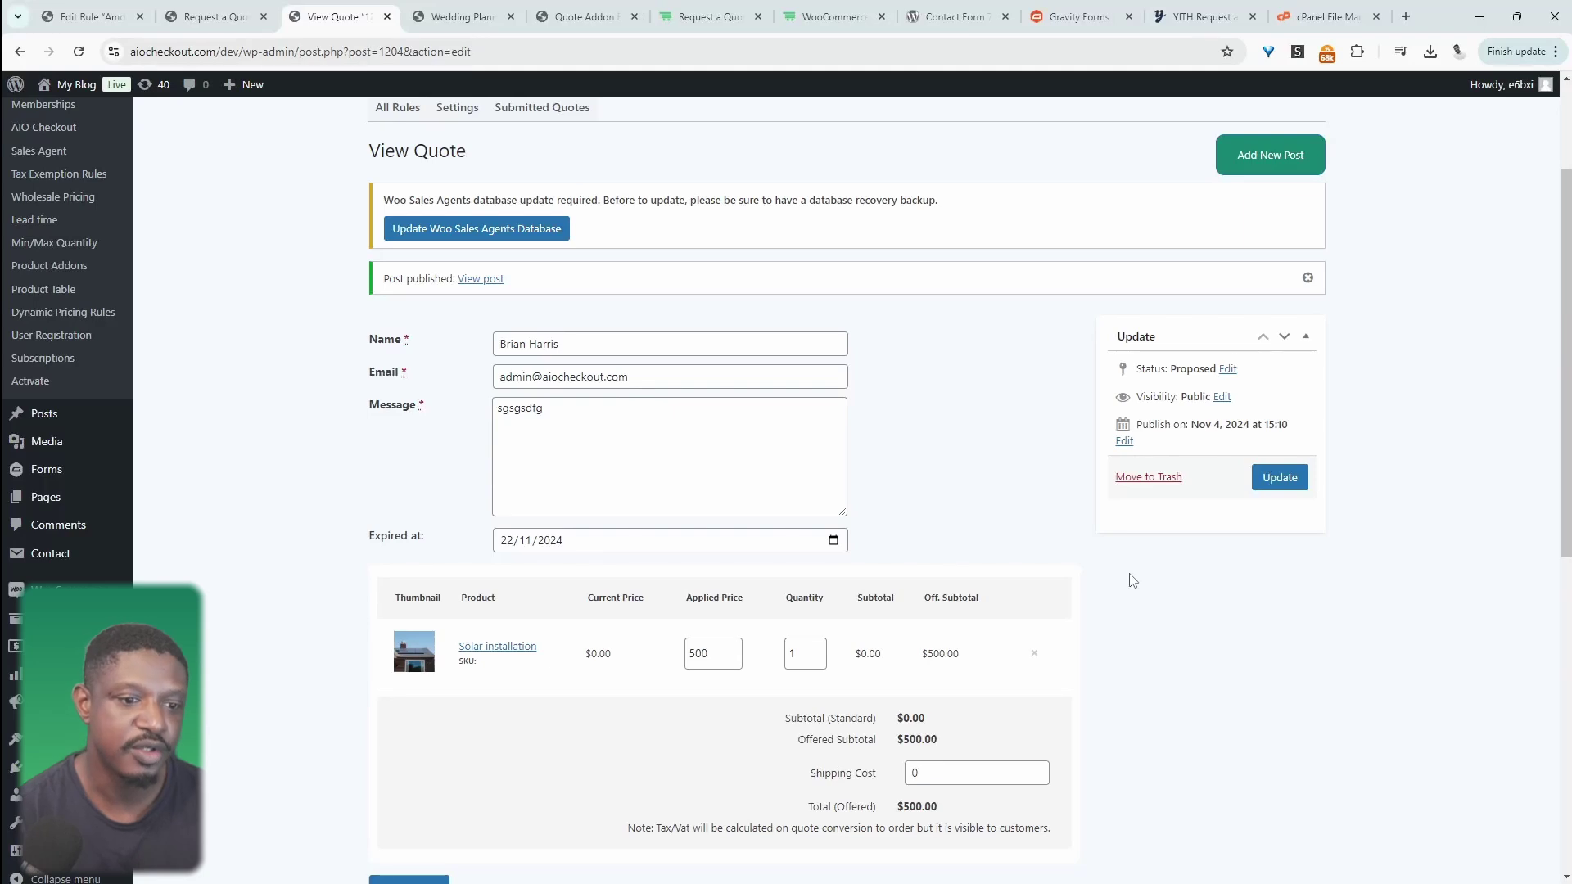
scroll(1173, 550, "down", 3)
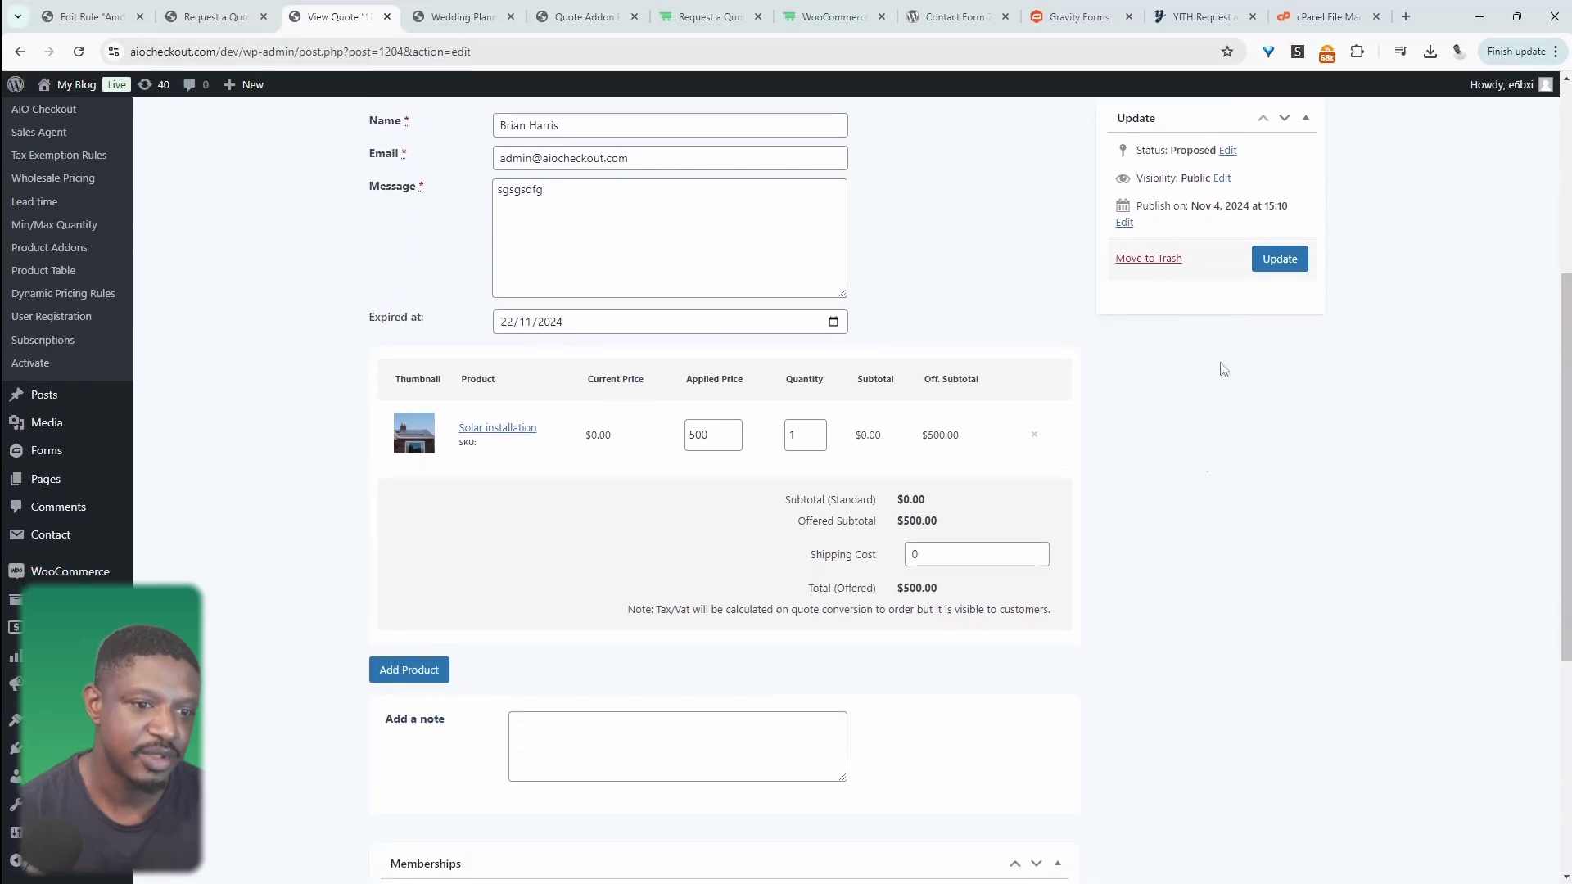
scroll(1223, 369, "up", 4)
scroll(1163, 584, "down", 3)
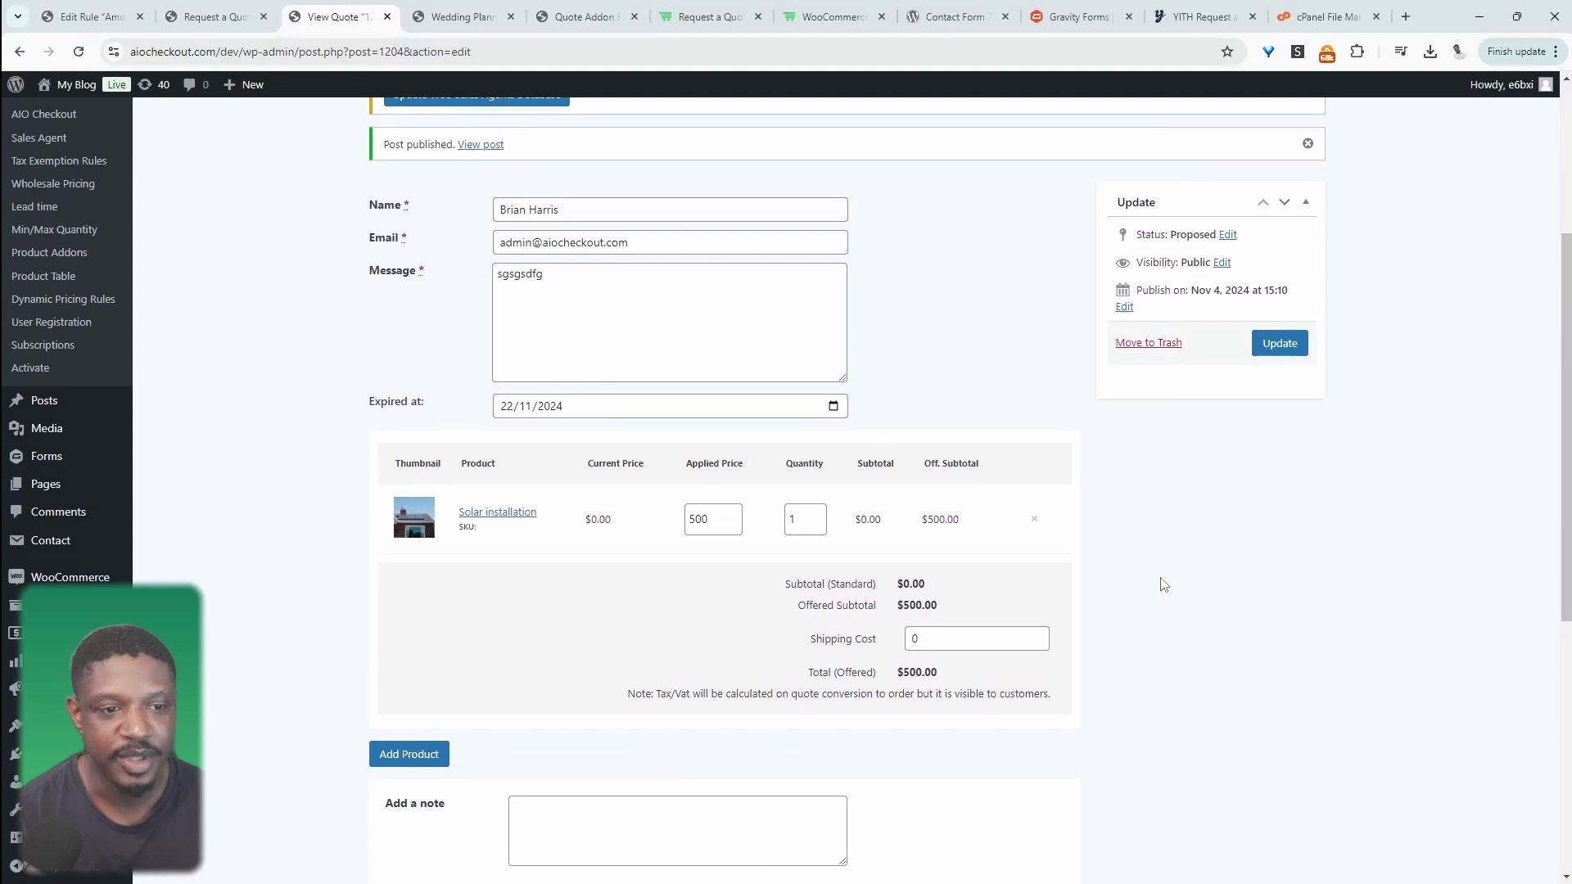
scroll(1177, 595, "up", 4)
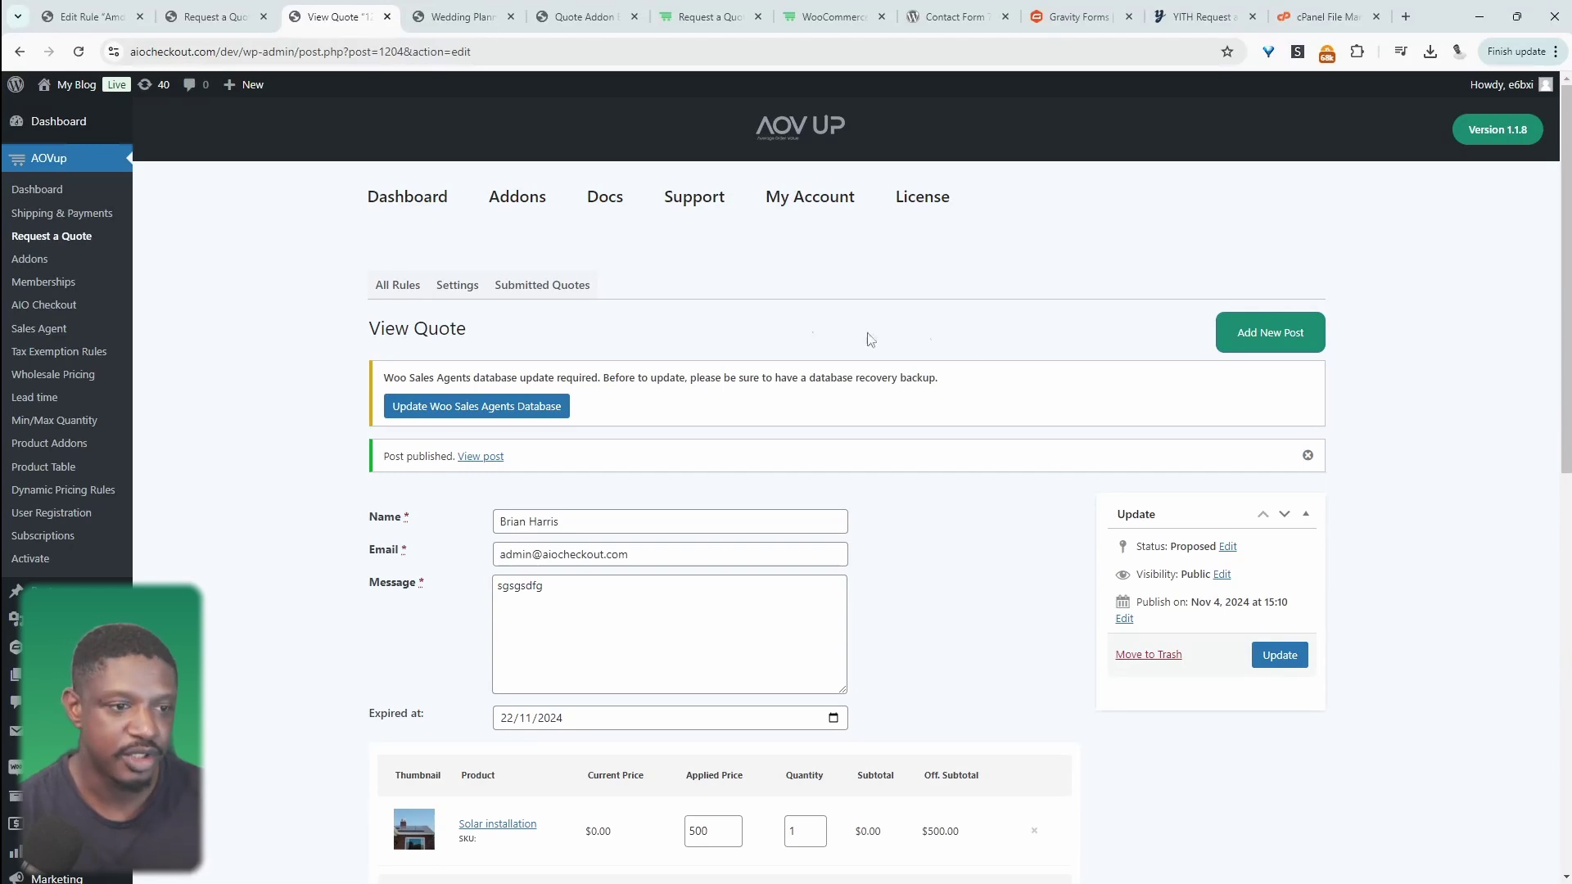
left_click(457, 285)
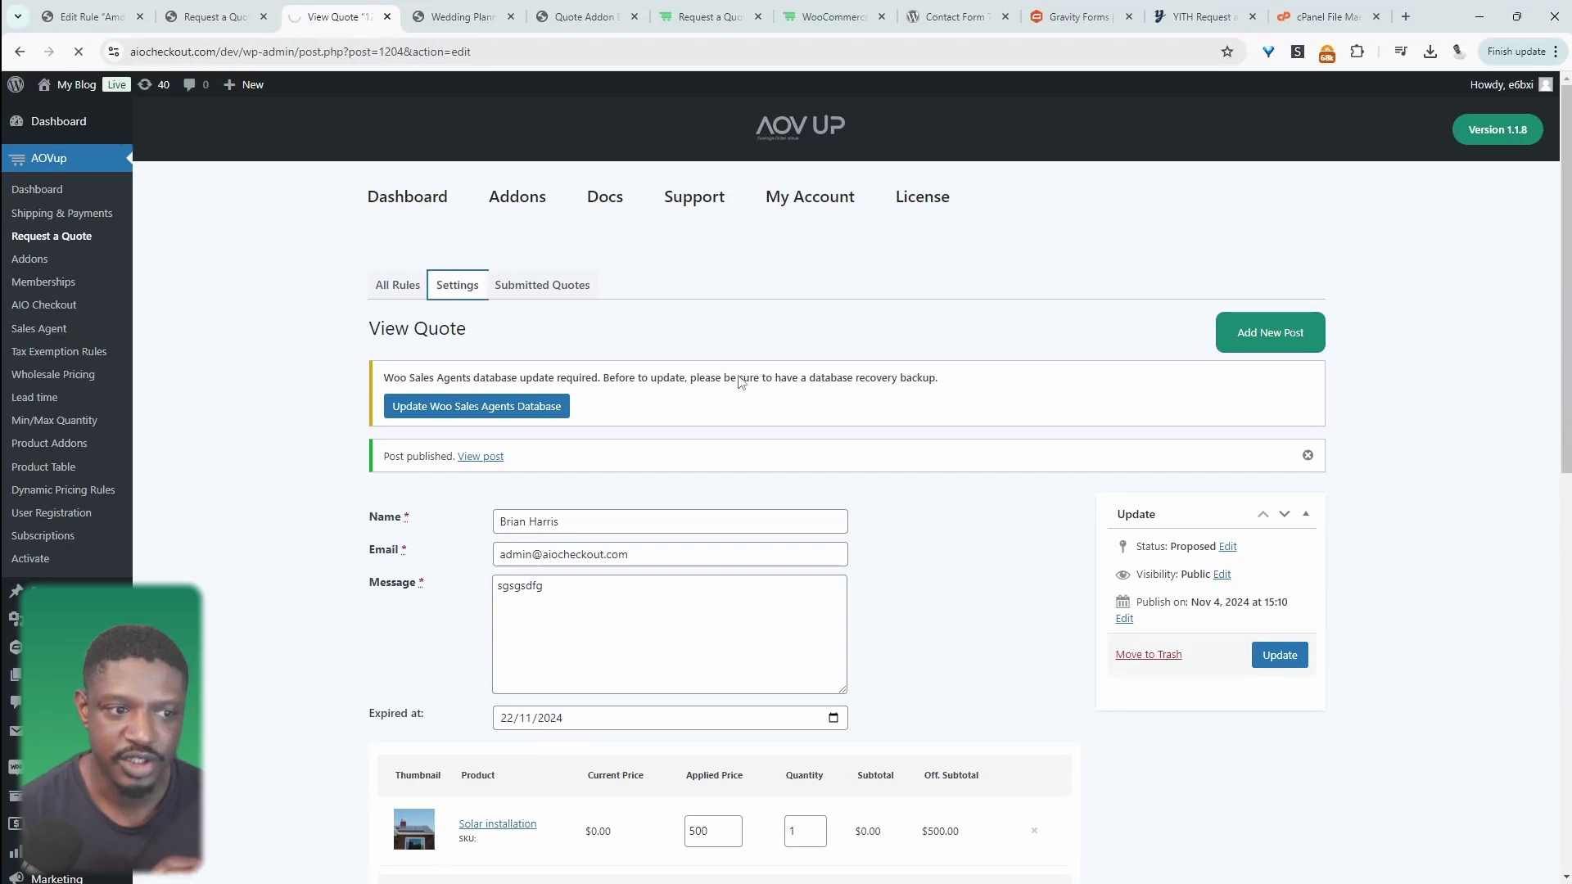
scroll(514, 636, "down", 1)
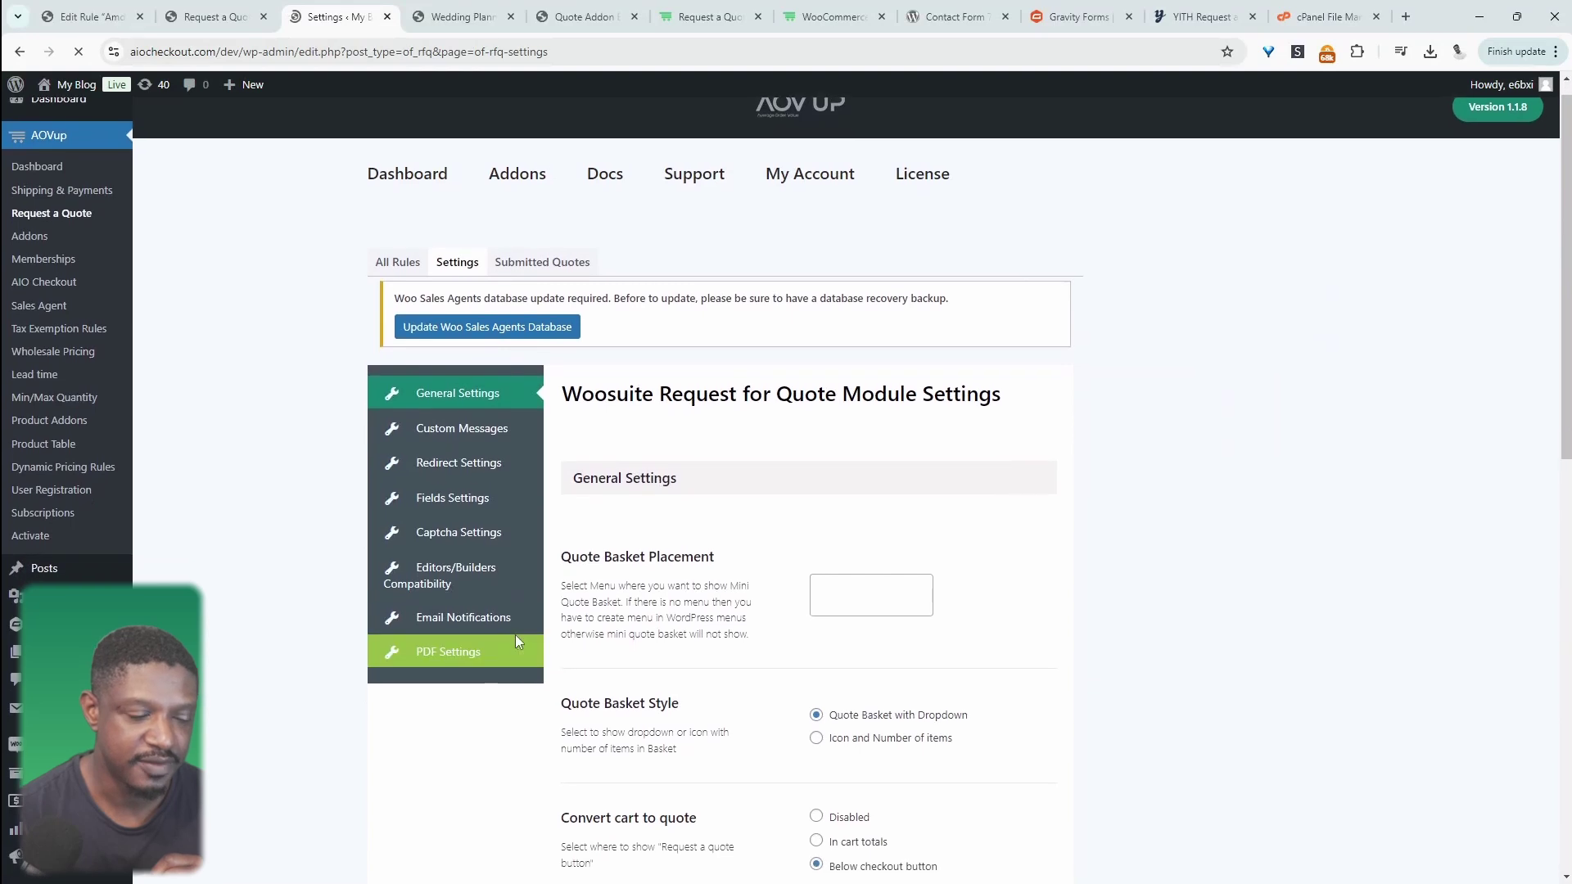
left_click(481, 619)
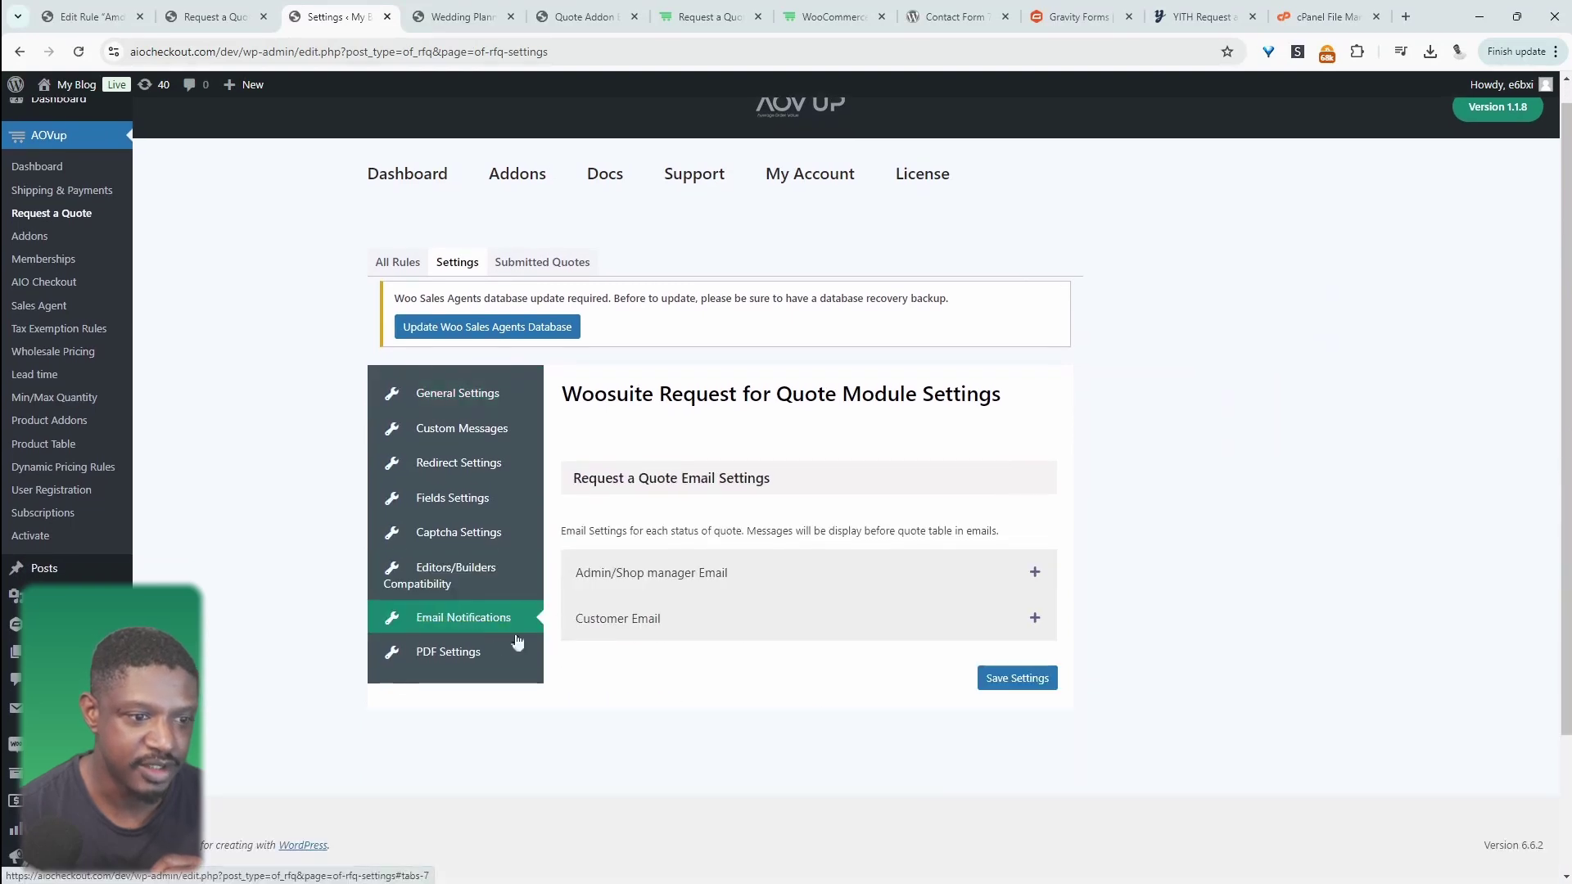
left_click(701, 618)
Examine the enable option, subject and response text of the customer emails for the Awaiting proposal, Proposed, Approved and Rejected statuses
scroll(719, 635, "down", 5)
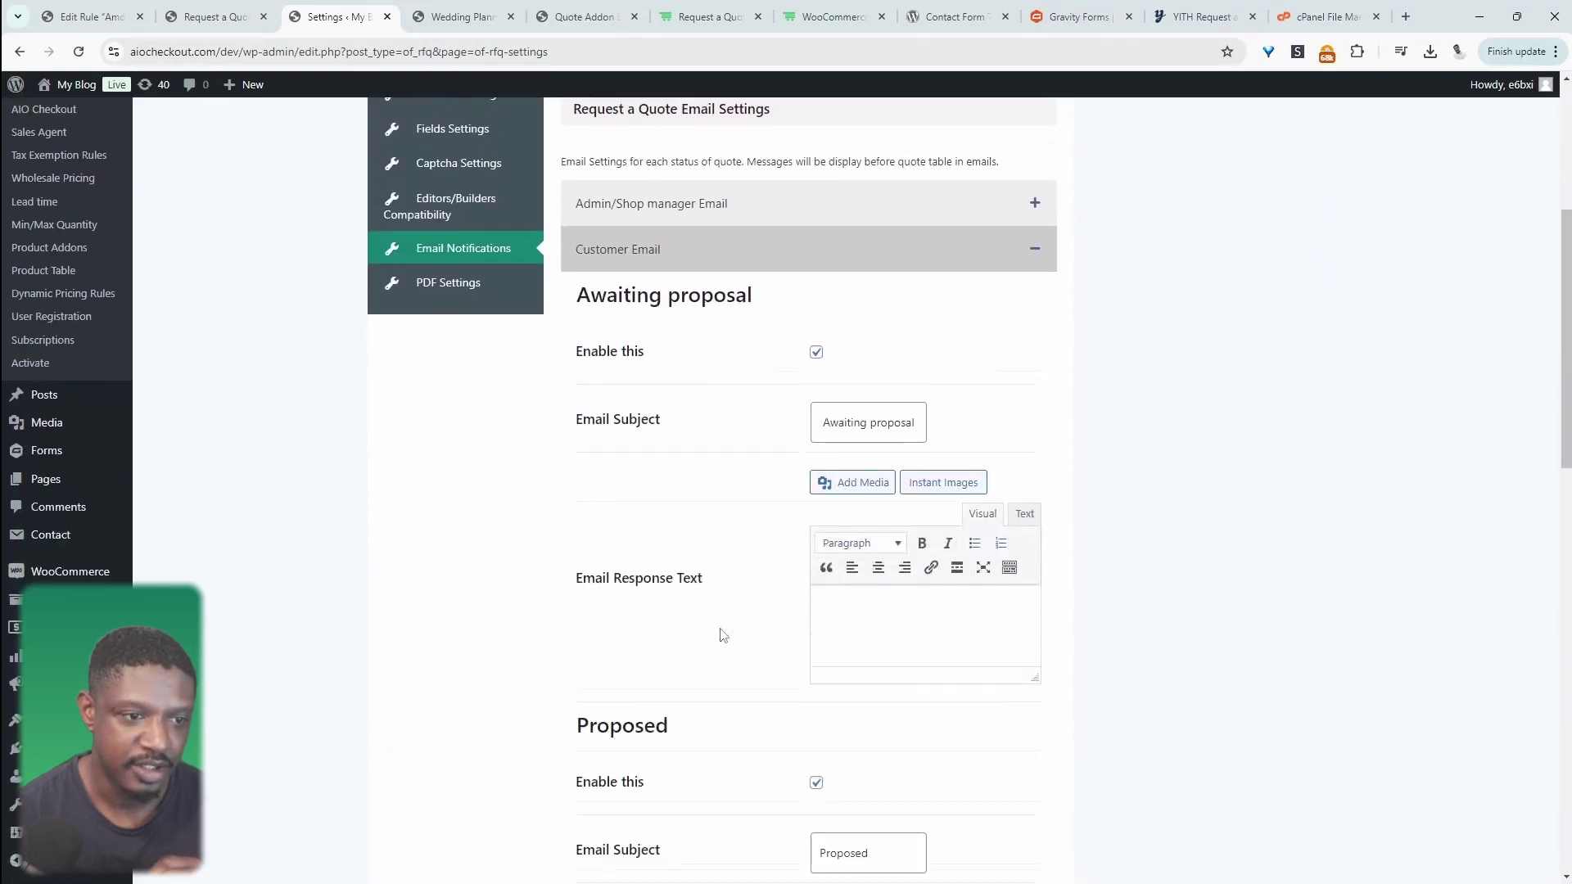
left_click_drag(753, 273, 592, 282)
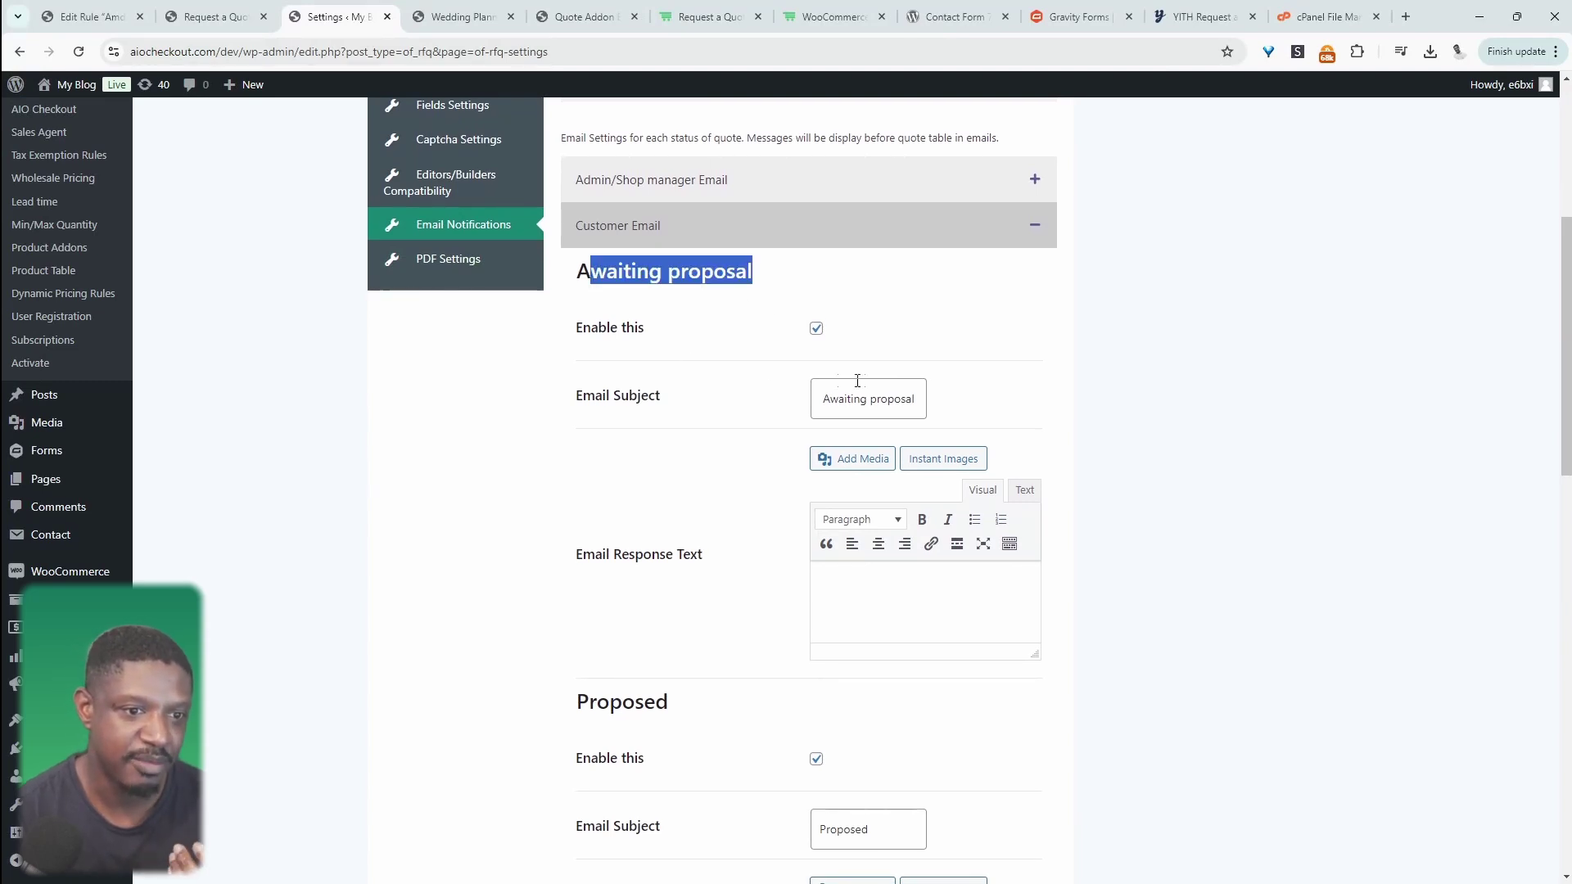
left_click_drag(852, 402, 769, 405)
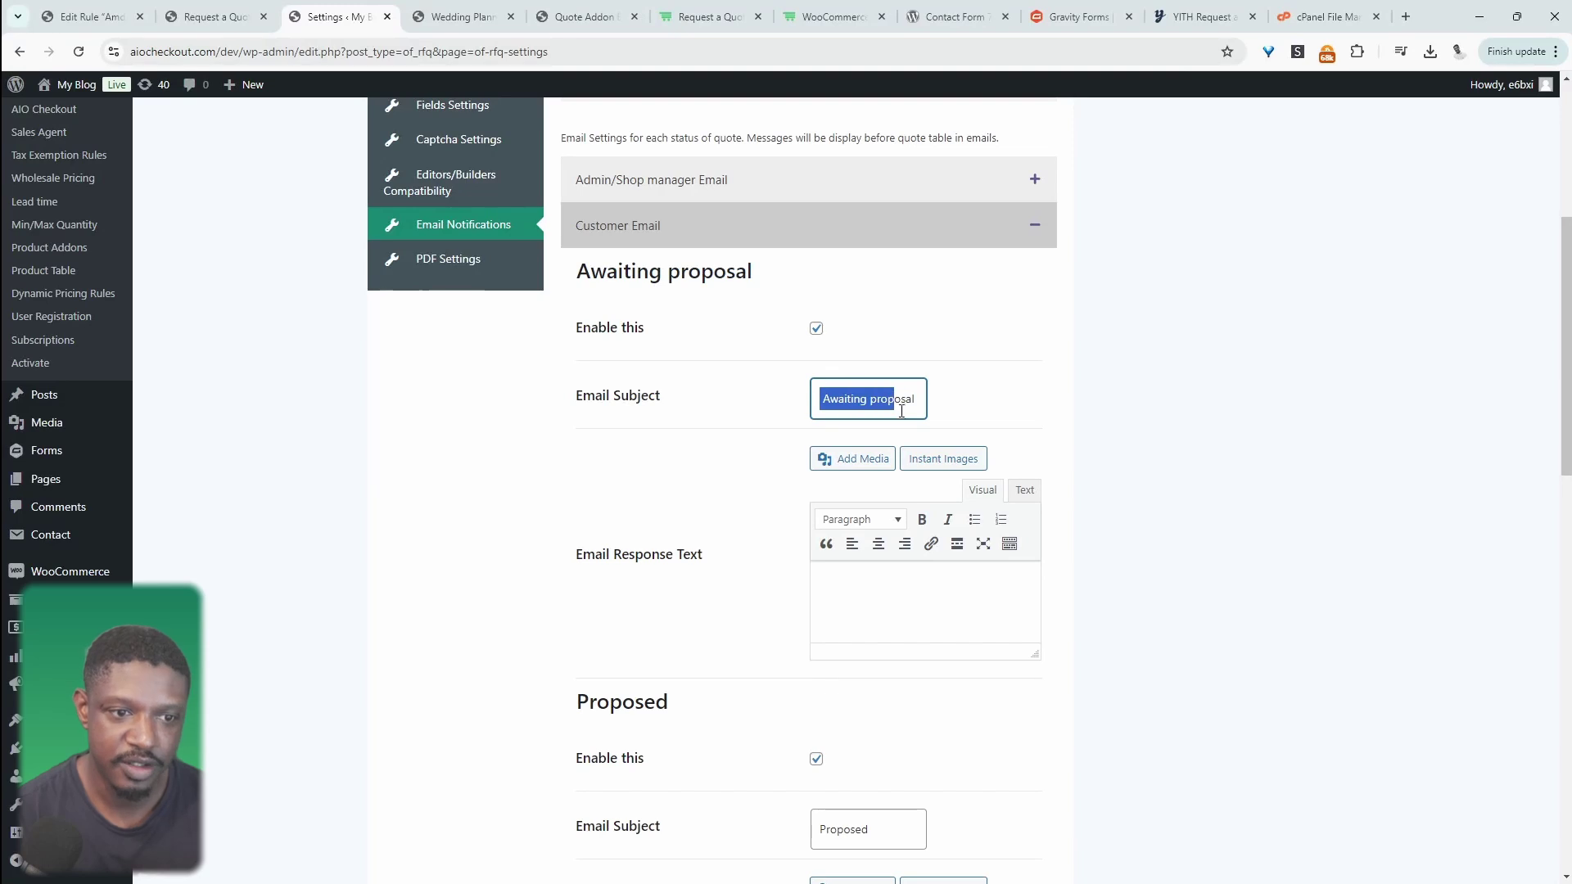
left_click(899, 604)
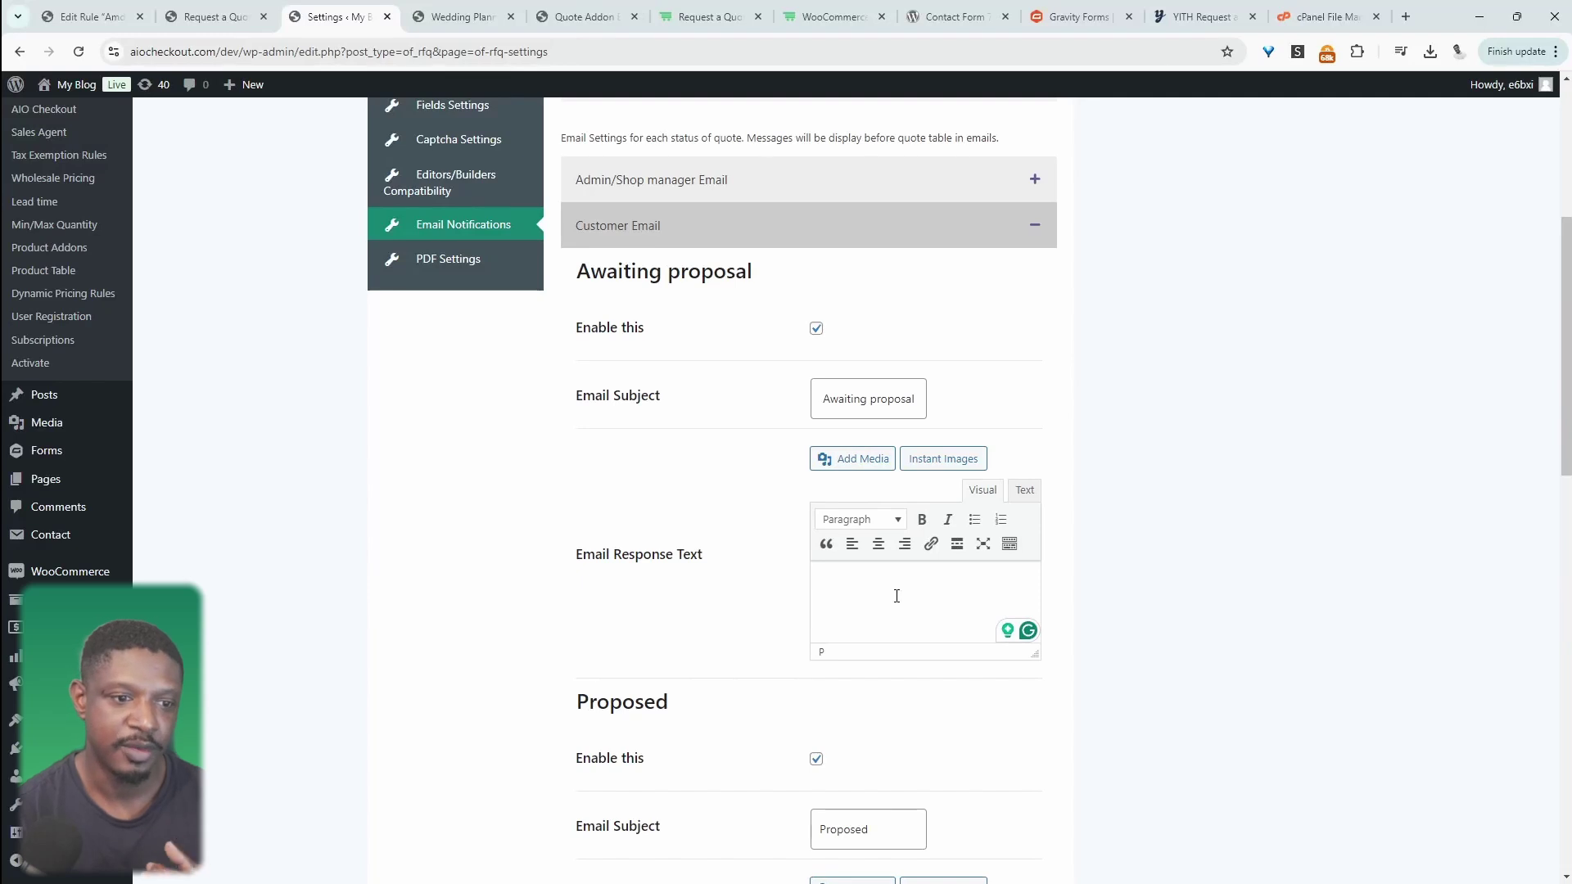
left_click_drag(1035, 655, 1042, 716)
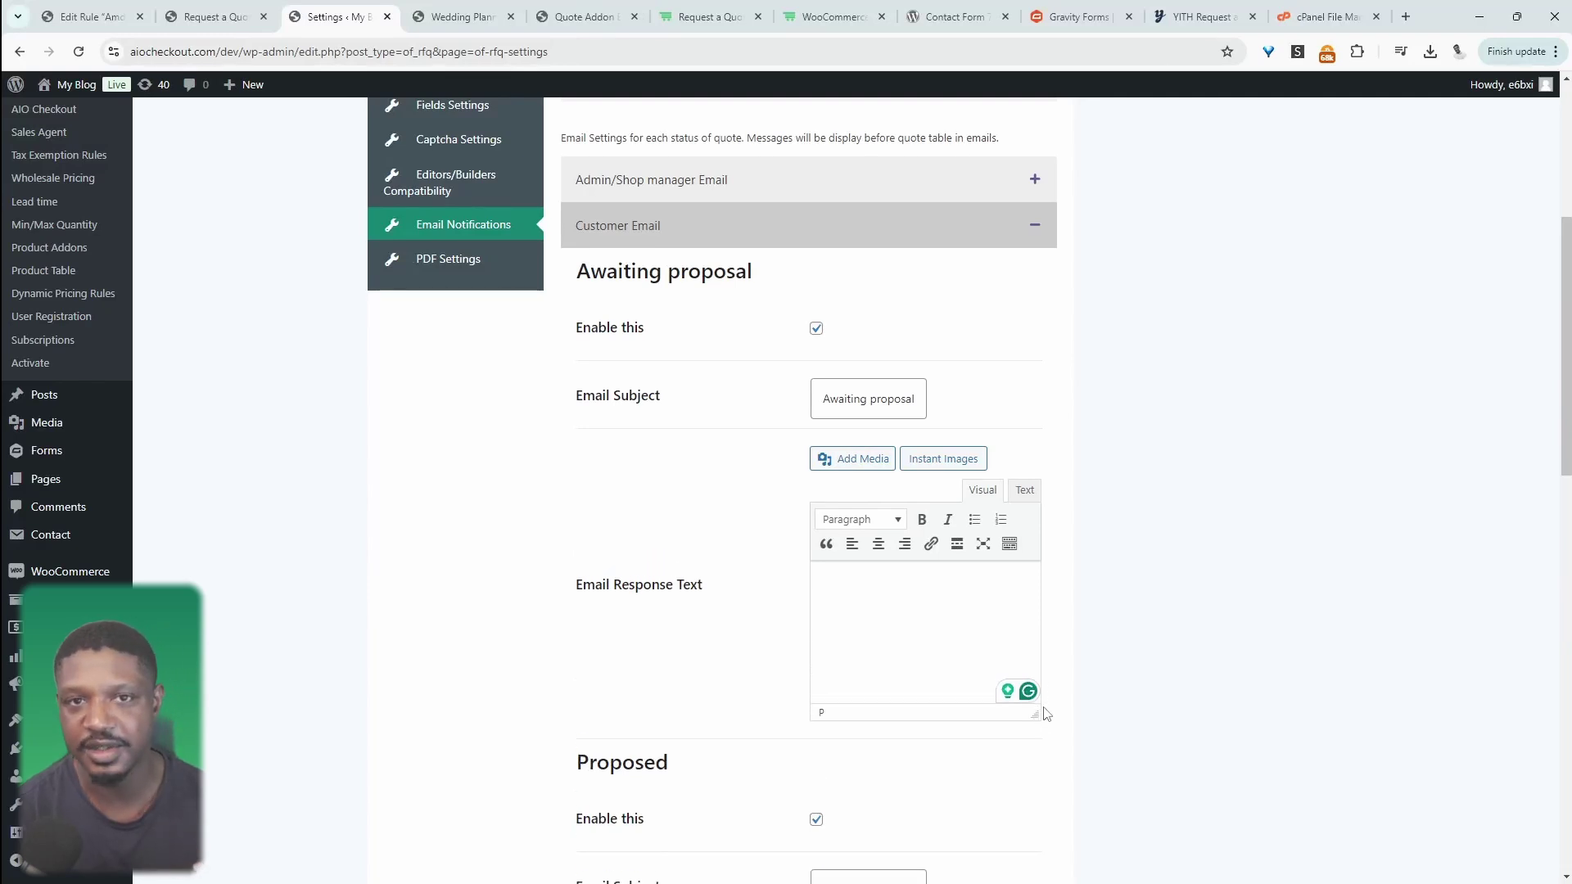
scroll(992, 656, "down", 5)
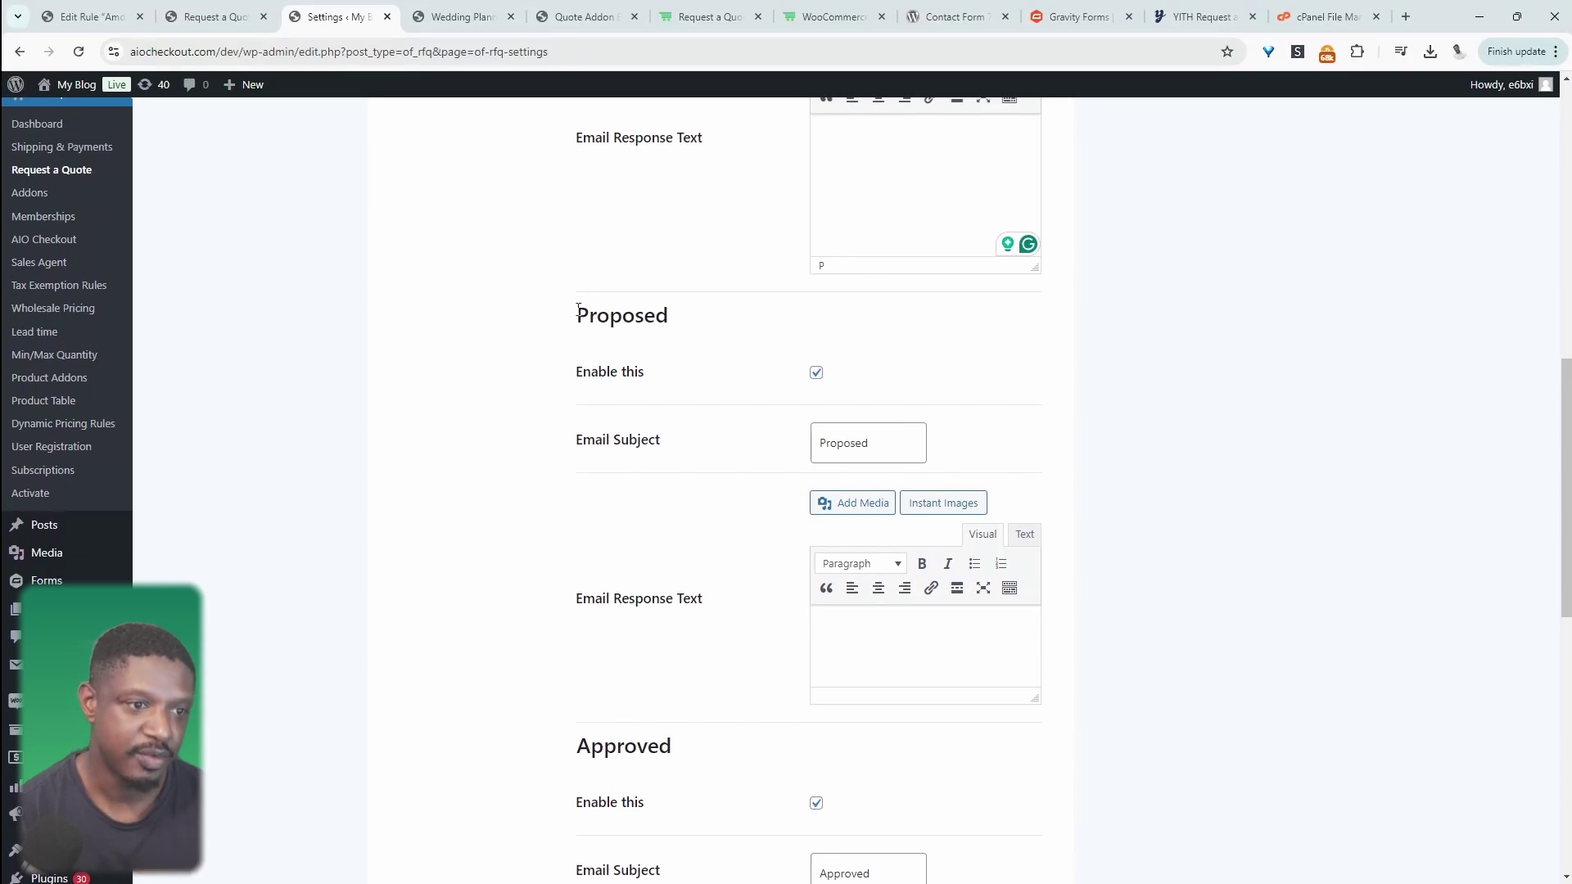
left_click_drag(577, 311, 749, 337)
scroll(818, 433, "down", 3)
left_click(909, 364)
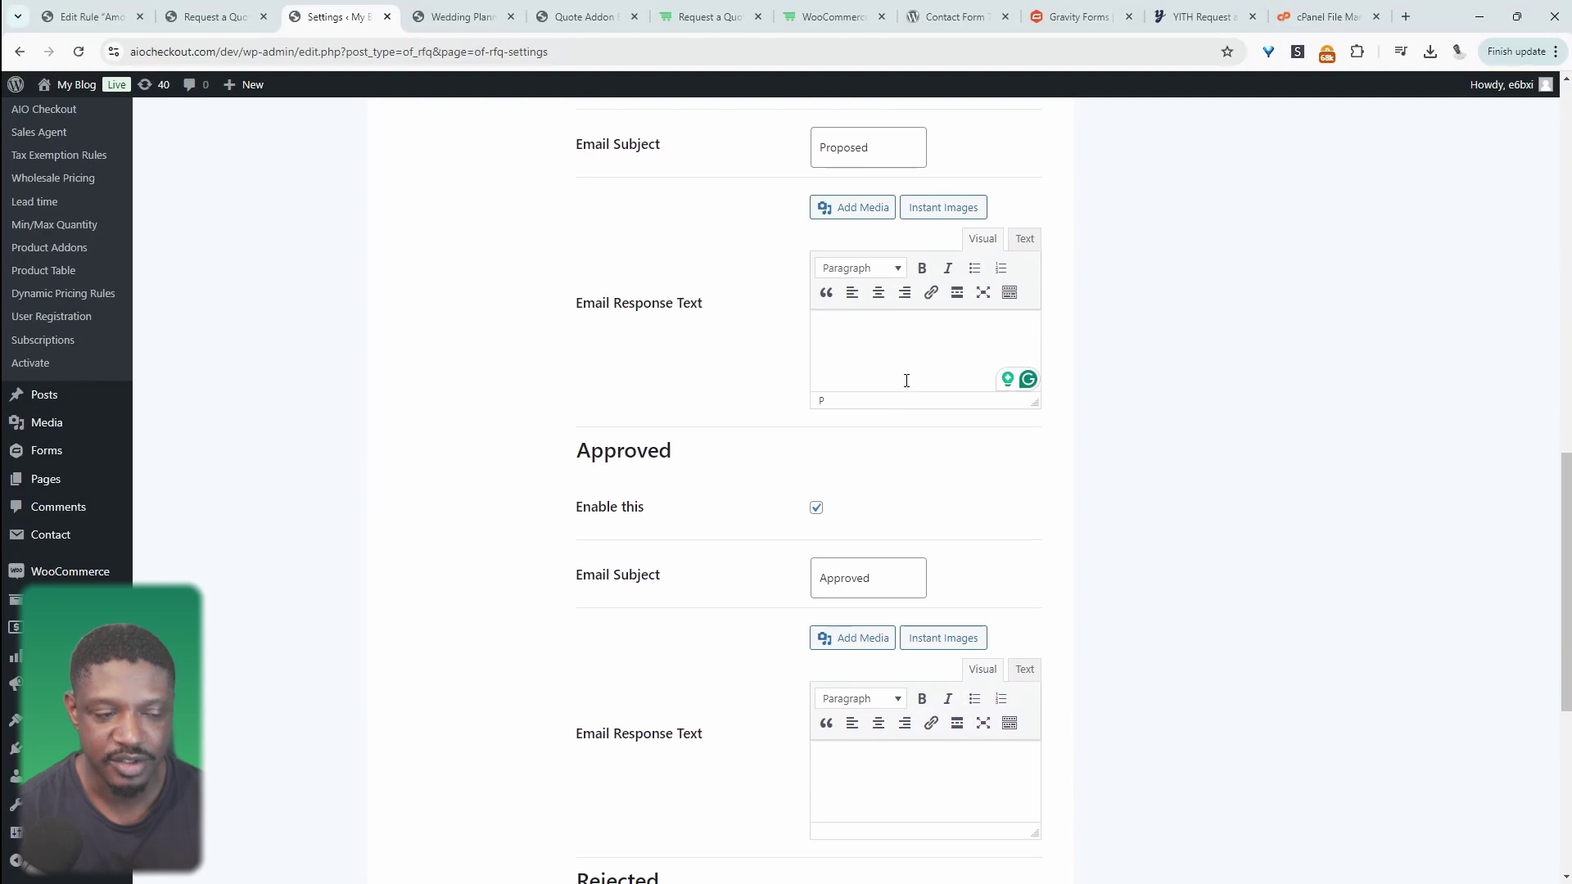
scroll(907, 377, "down", 3)
left_click(898, 506)
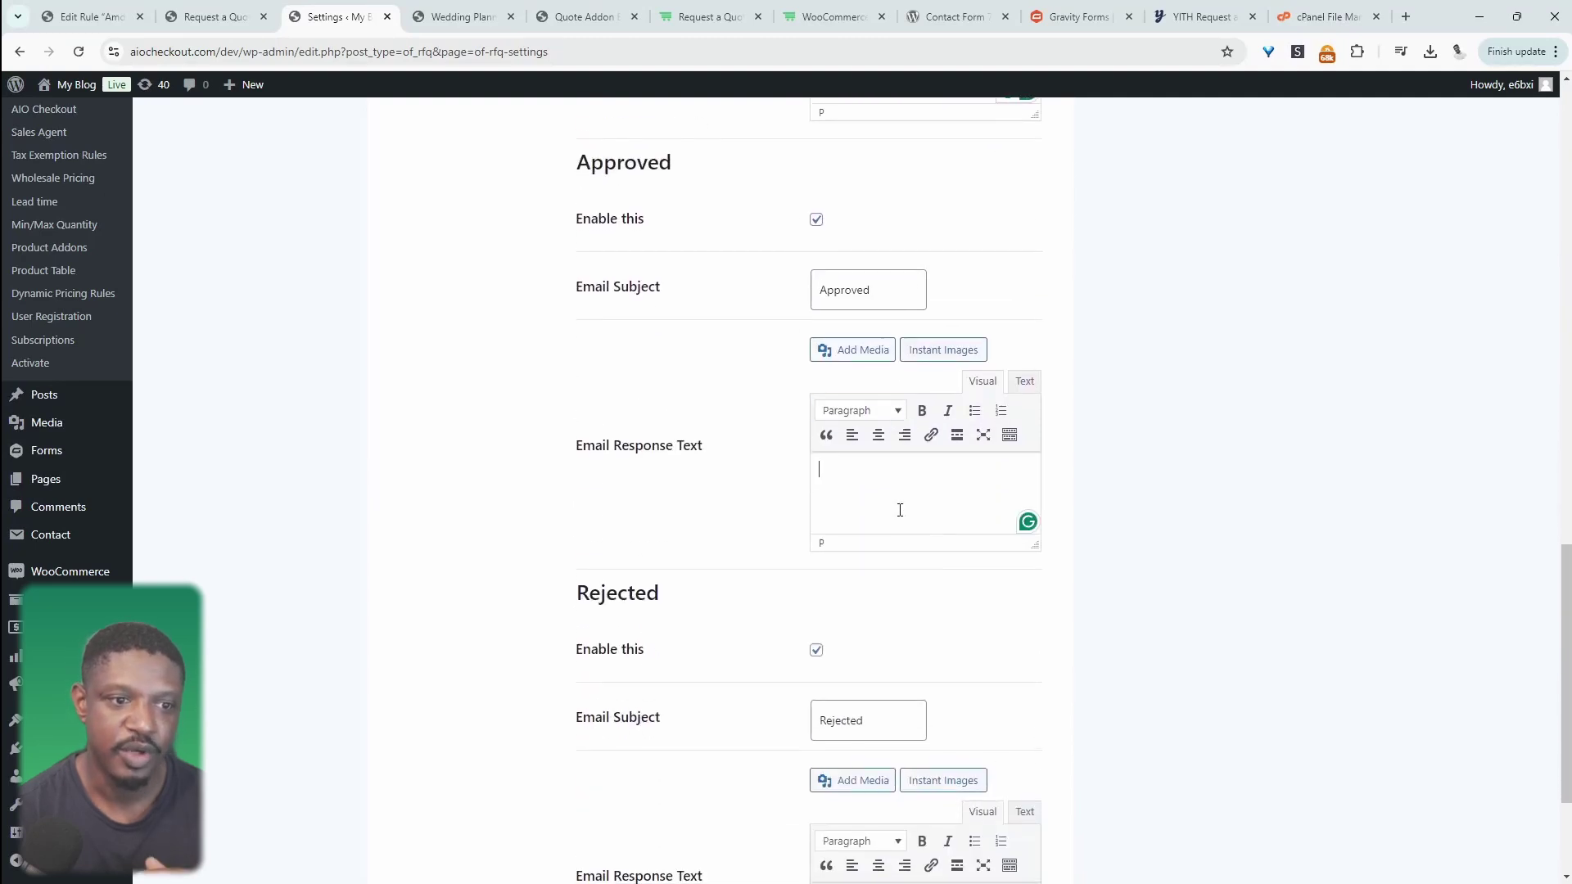
scroll(897, 524, "down", 3)
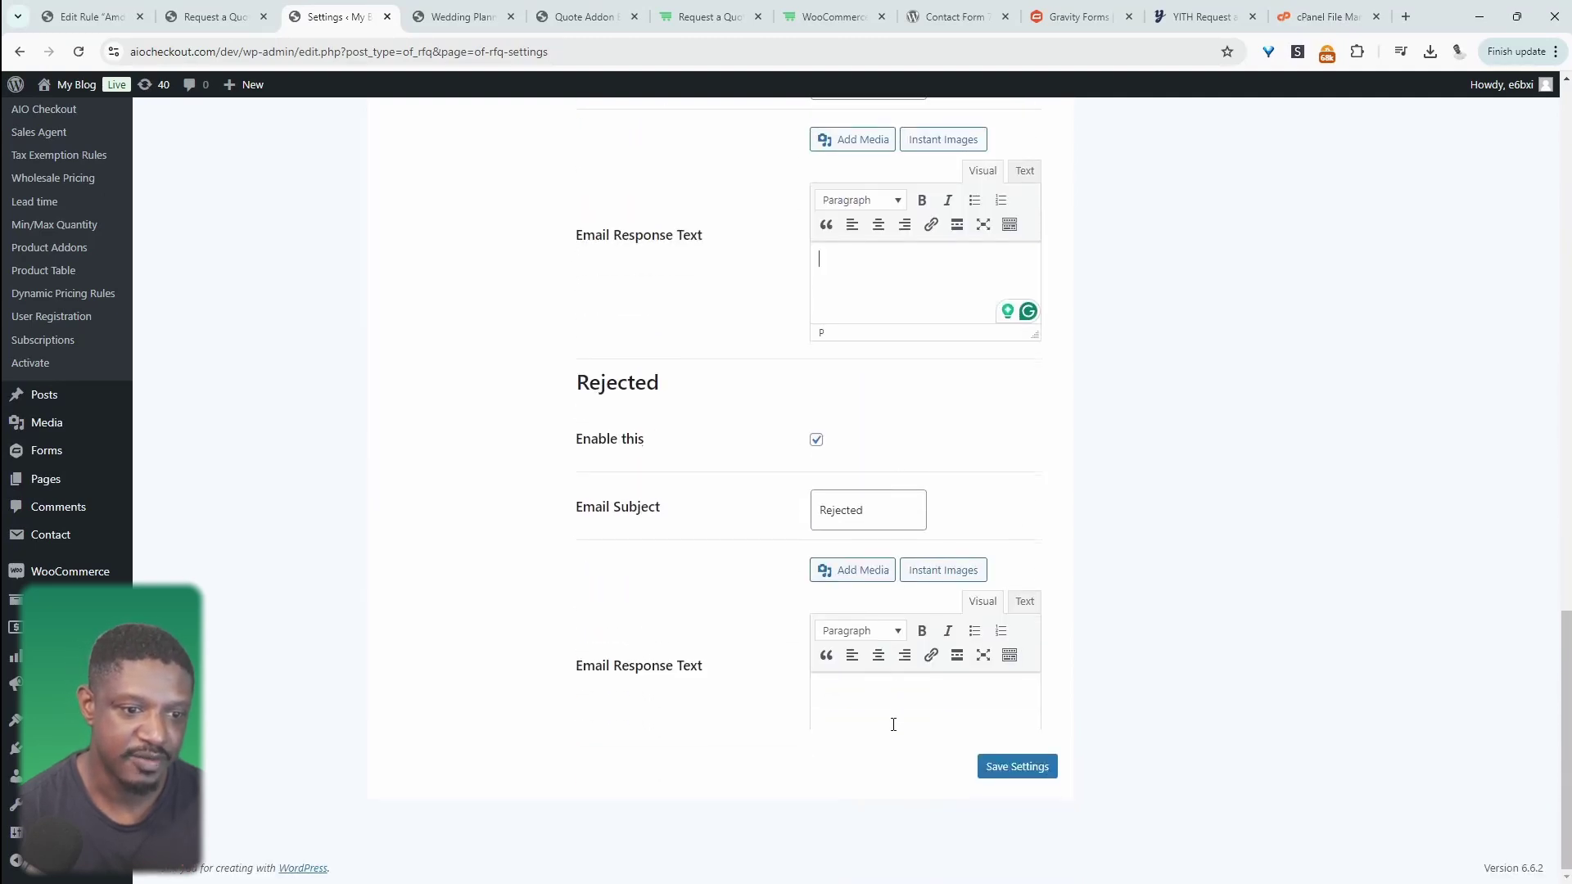
Collapse the customer email section, expand the Admin/Shop manager email section, and enable its Awaiting proposal email
scroll(894, 724, "up", 15)
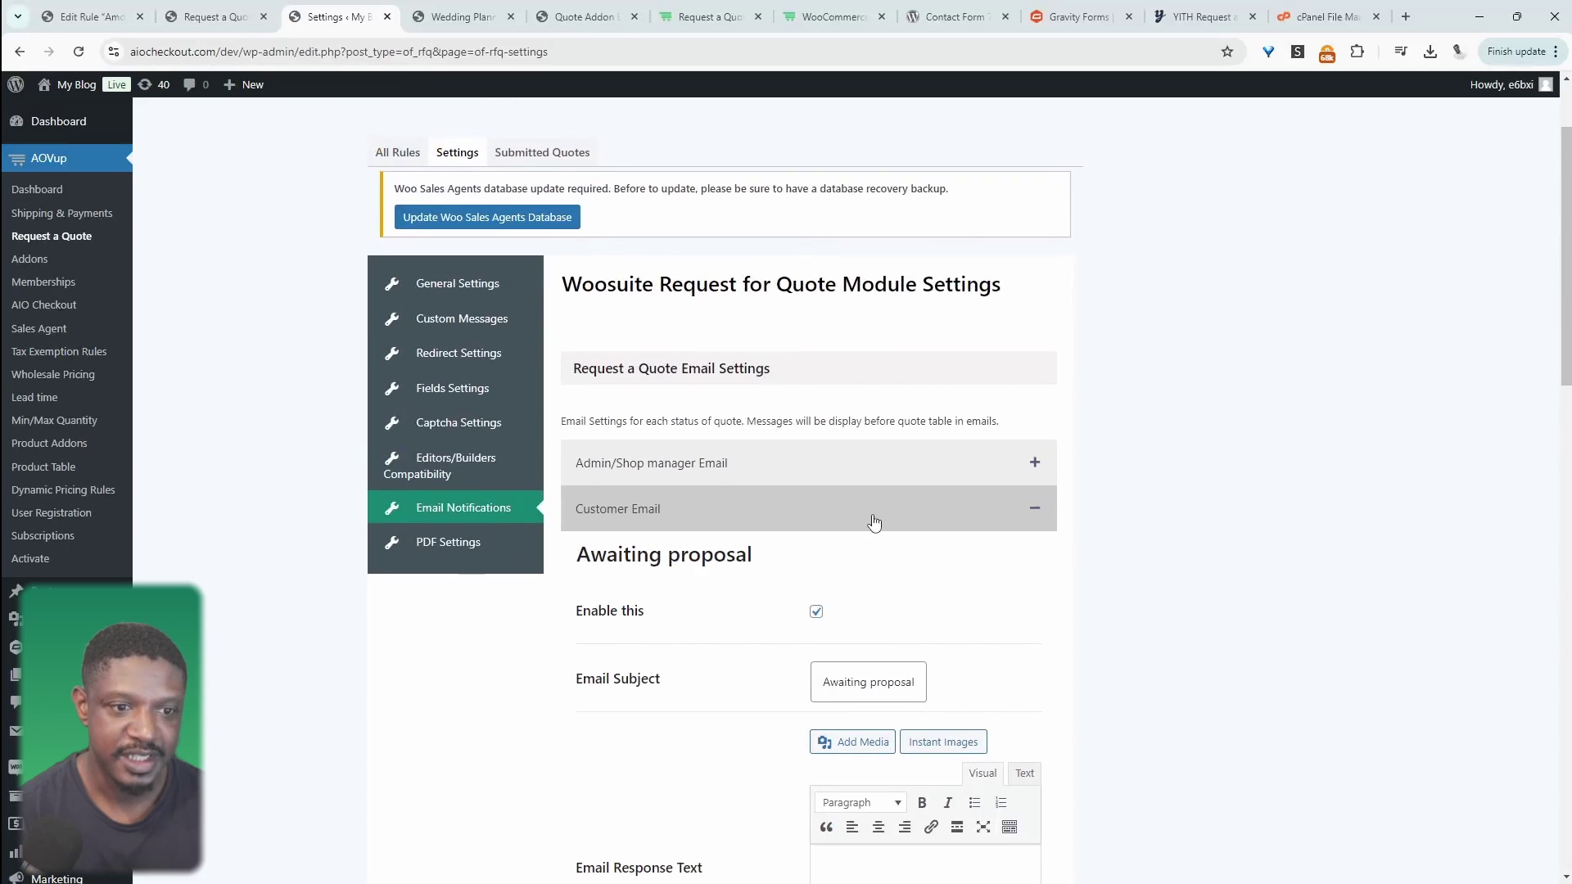
left_click(873, 522)
left_click(975, 603)
scroll(876, 647, "down", 3)
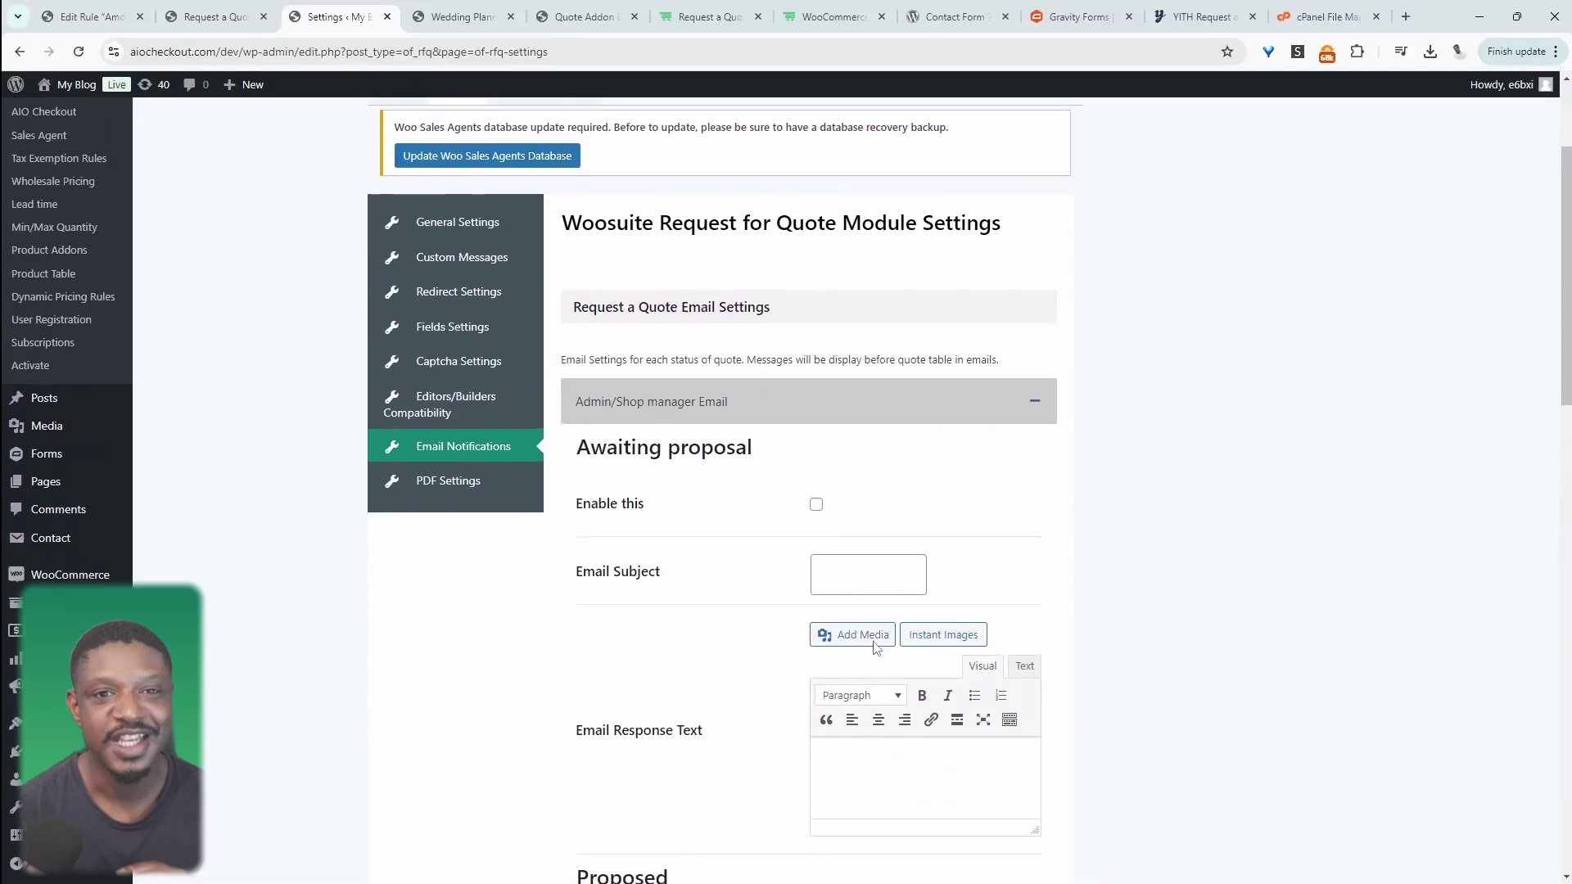
left_click(817, 503)
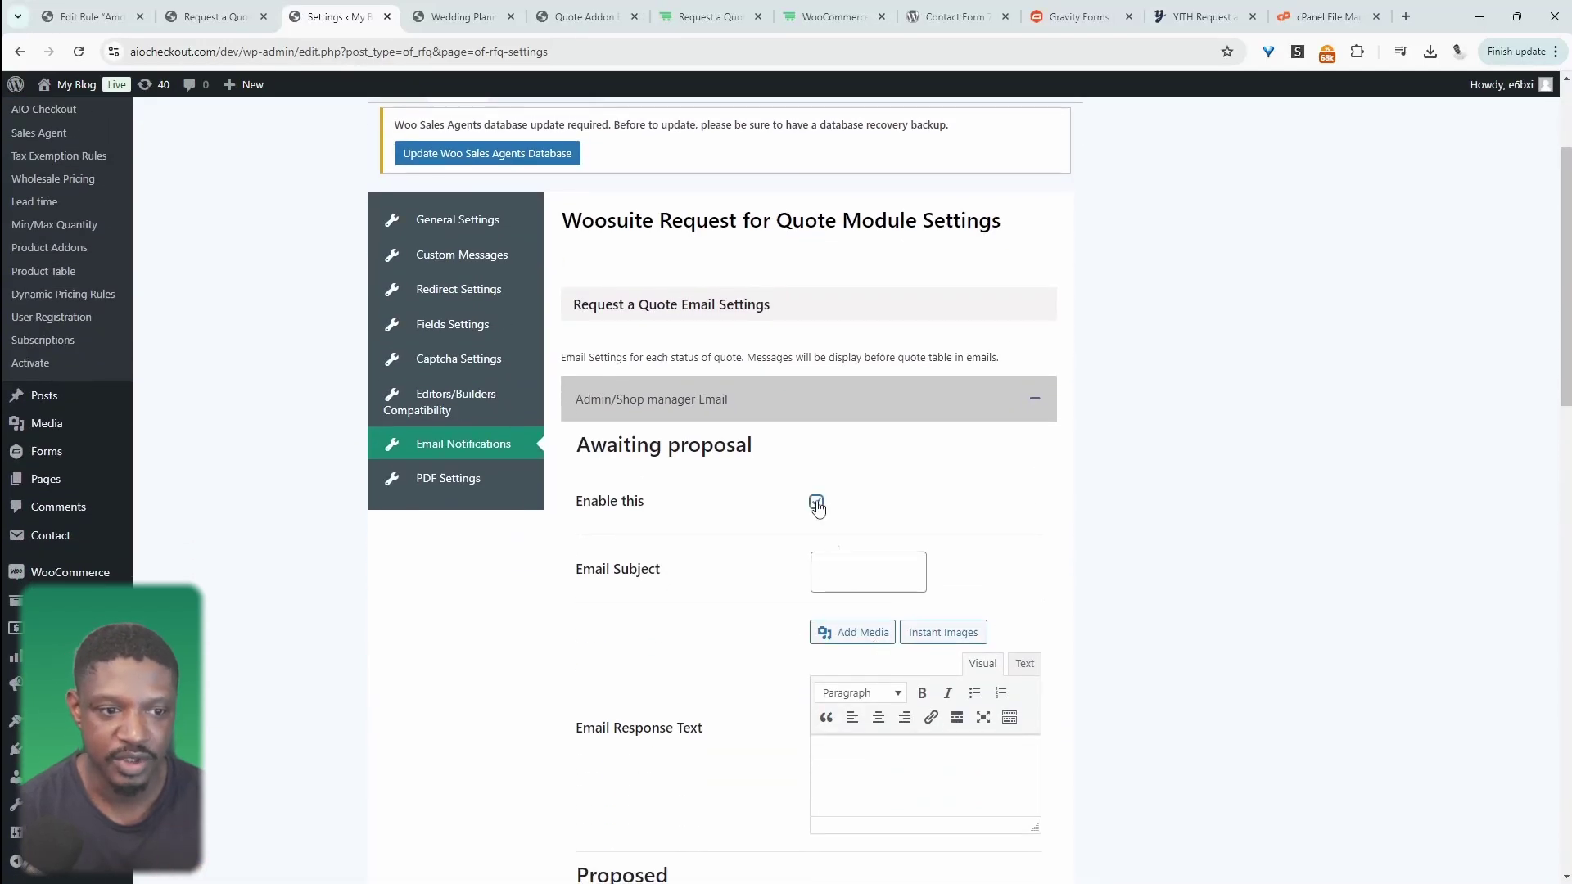
Examine the subject and response text fields of the Admin/Shop manager emails for the Awaiting proposal, Proposed and Approved statuses
left_click(835, 553)
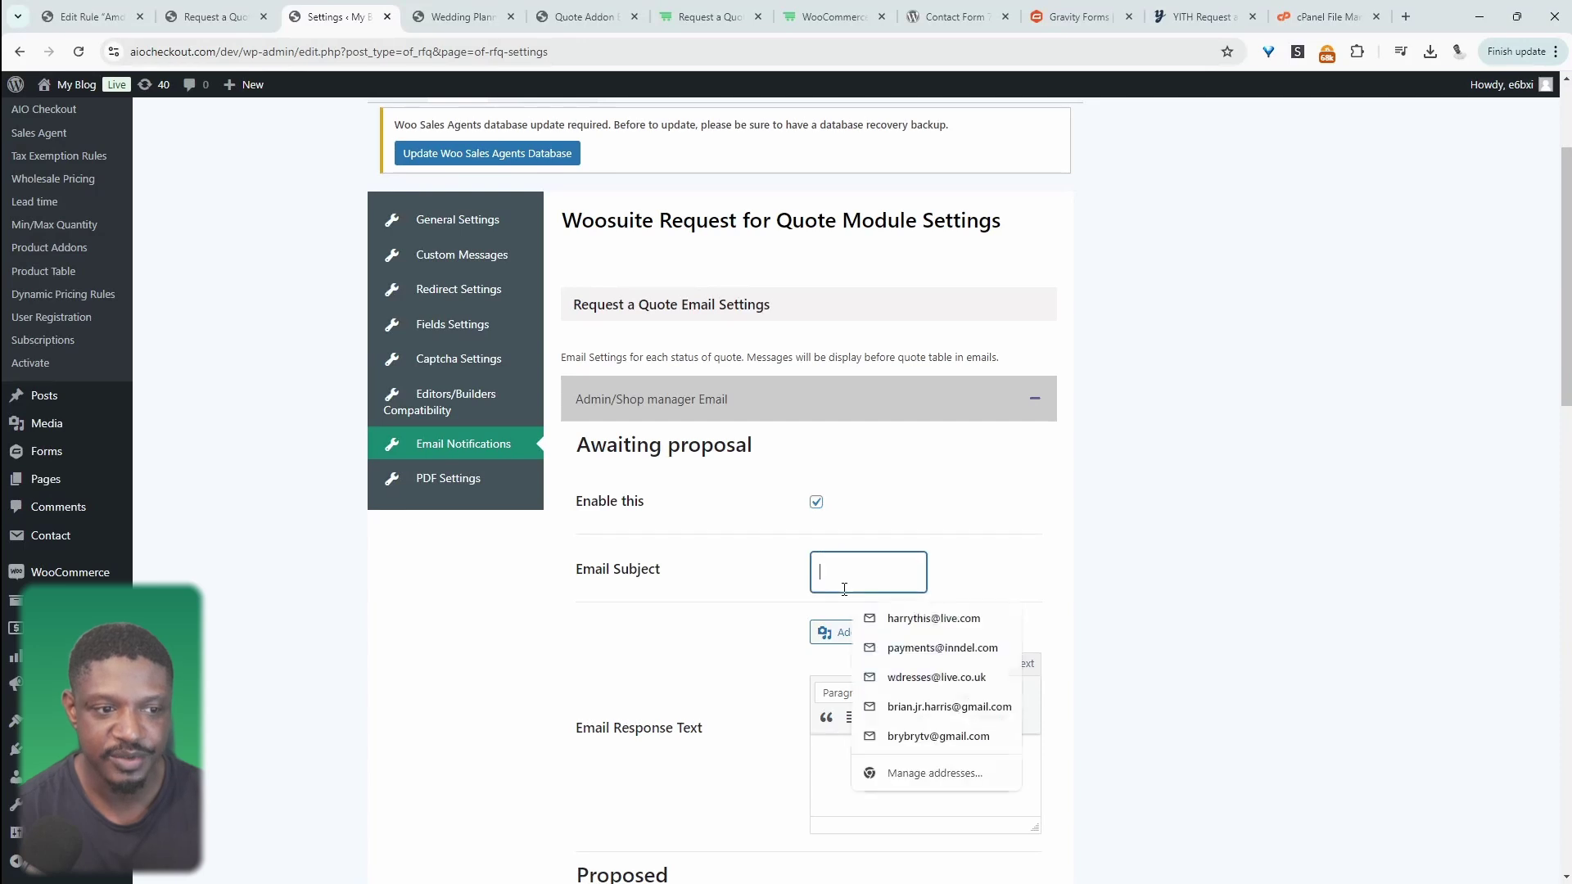
left_click(1067, 551)
scroll(1063, 579, "down", 4)
left_click(948, 461)
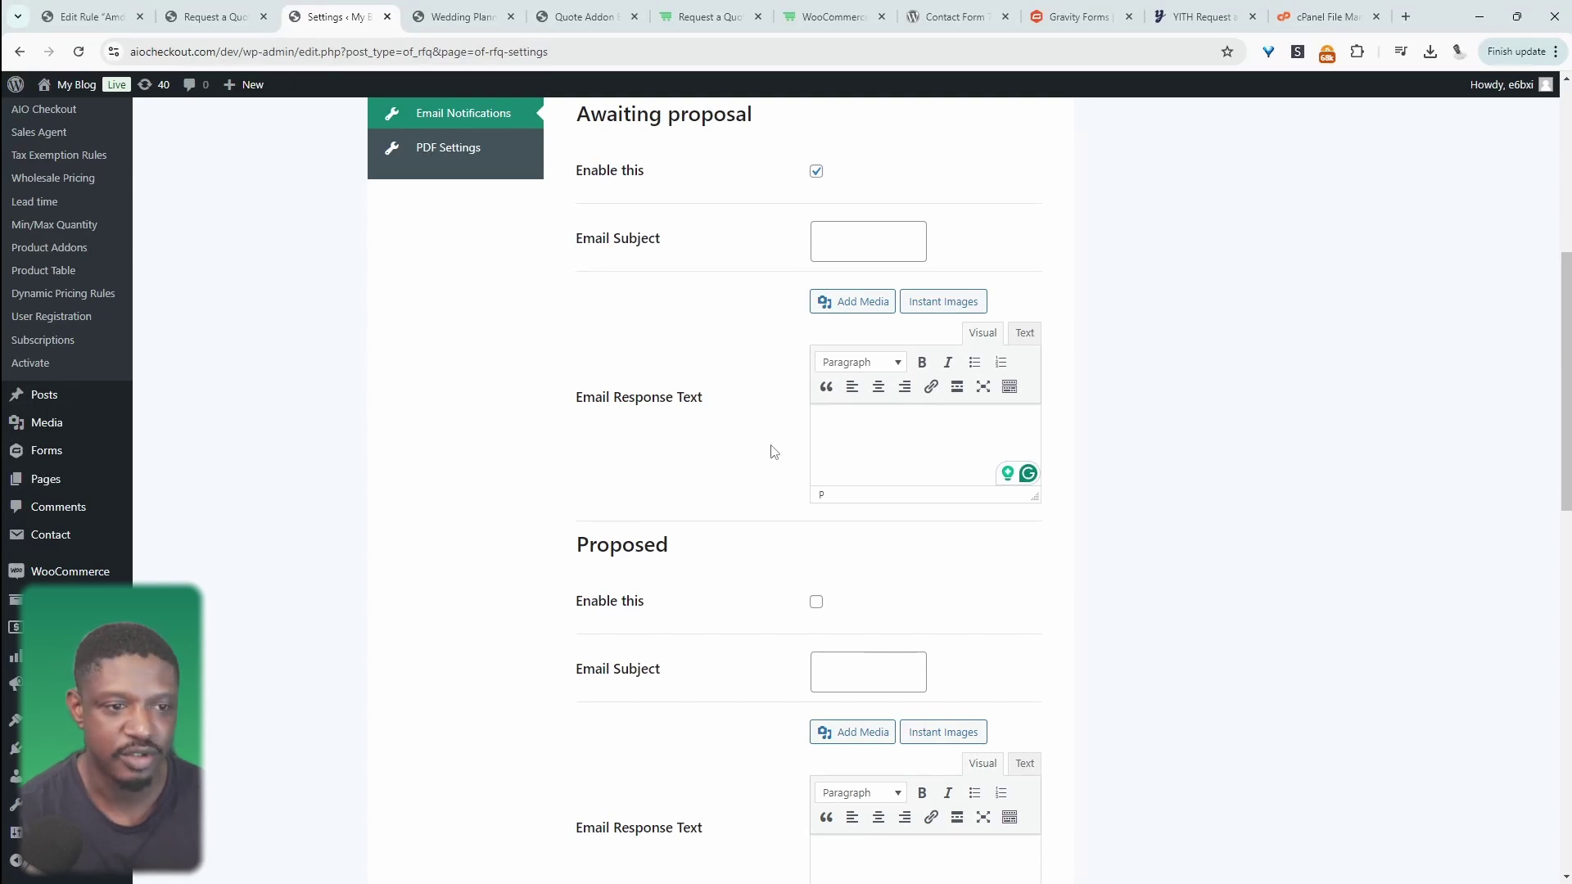
scroll(1064, 360, "down", 5)
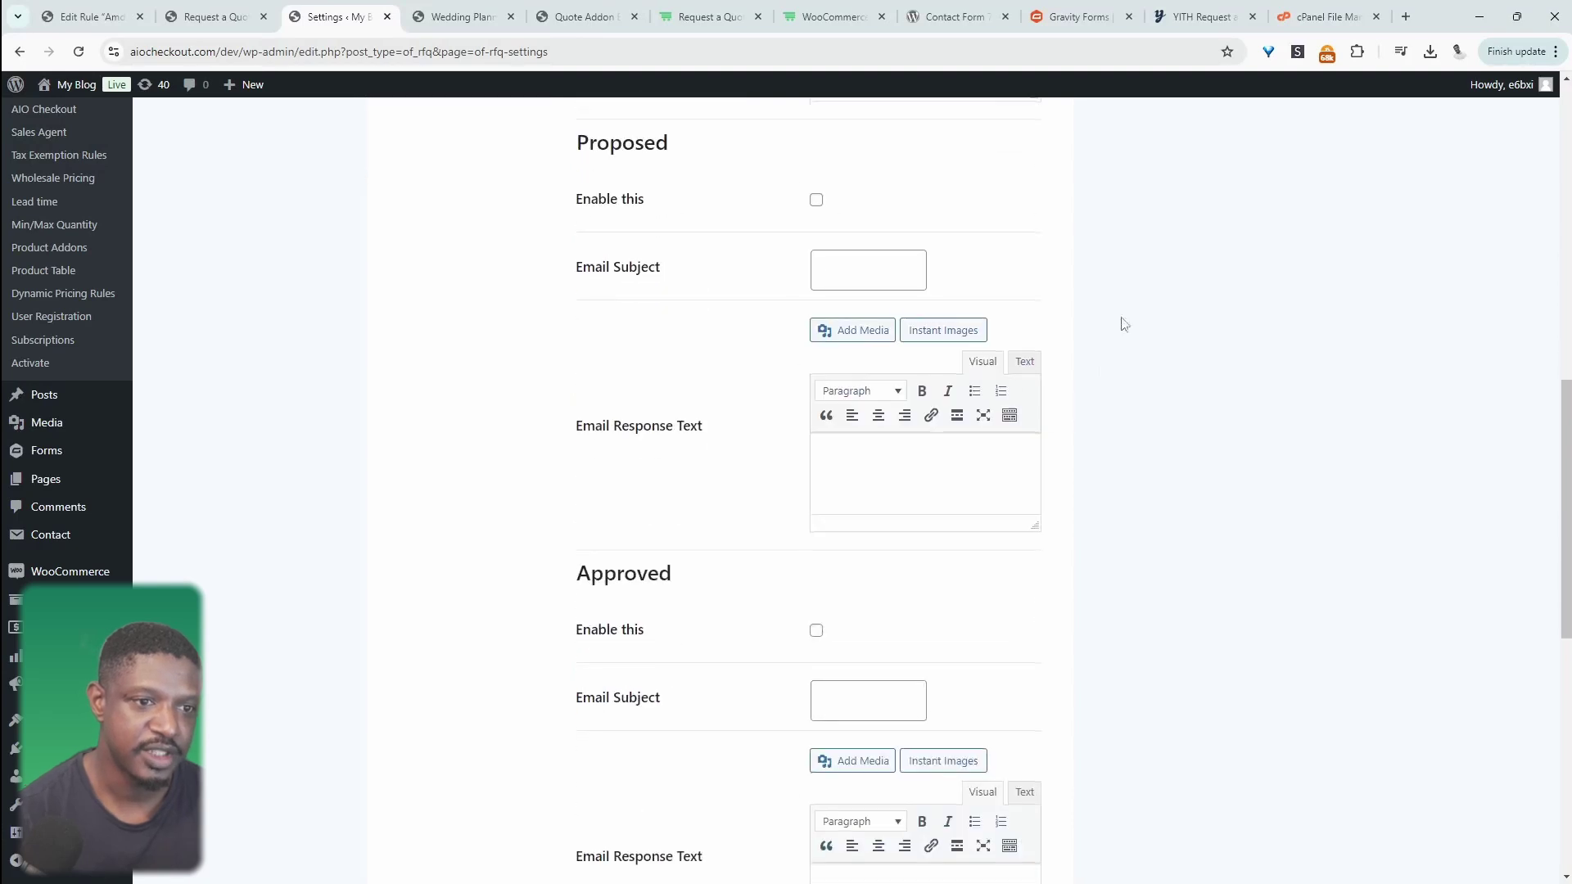
scroll(709, 547, "down", 3)
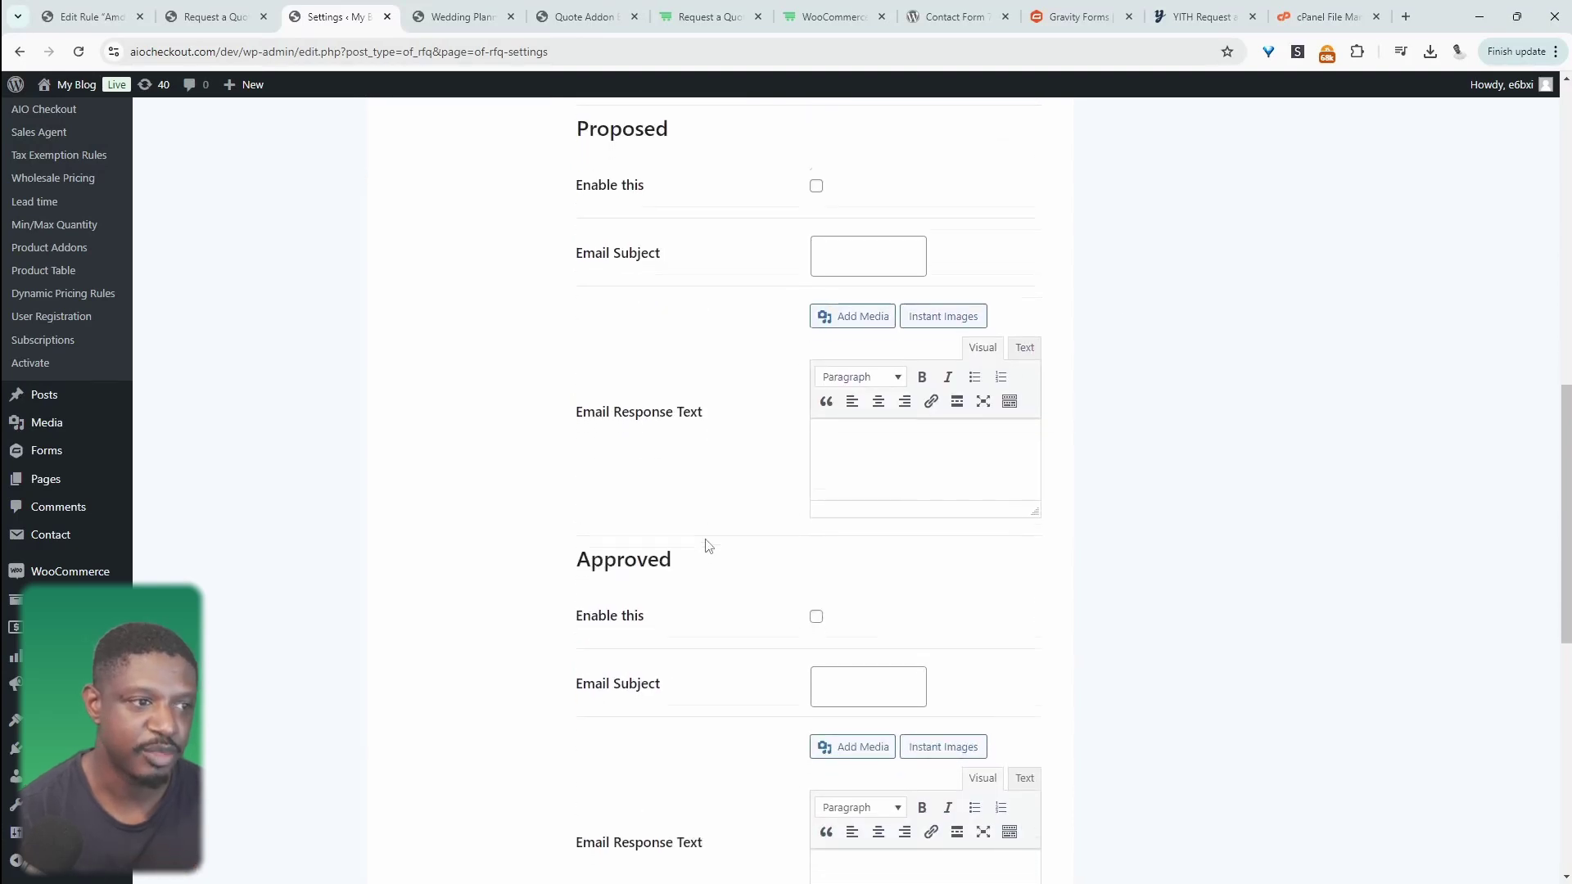
scroll(643, 352, "up", 14)
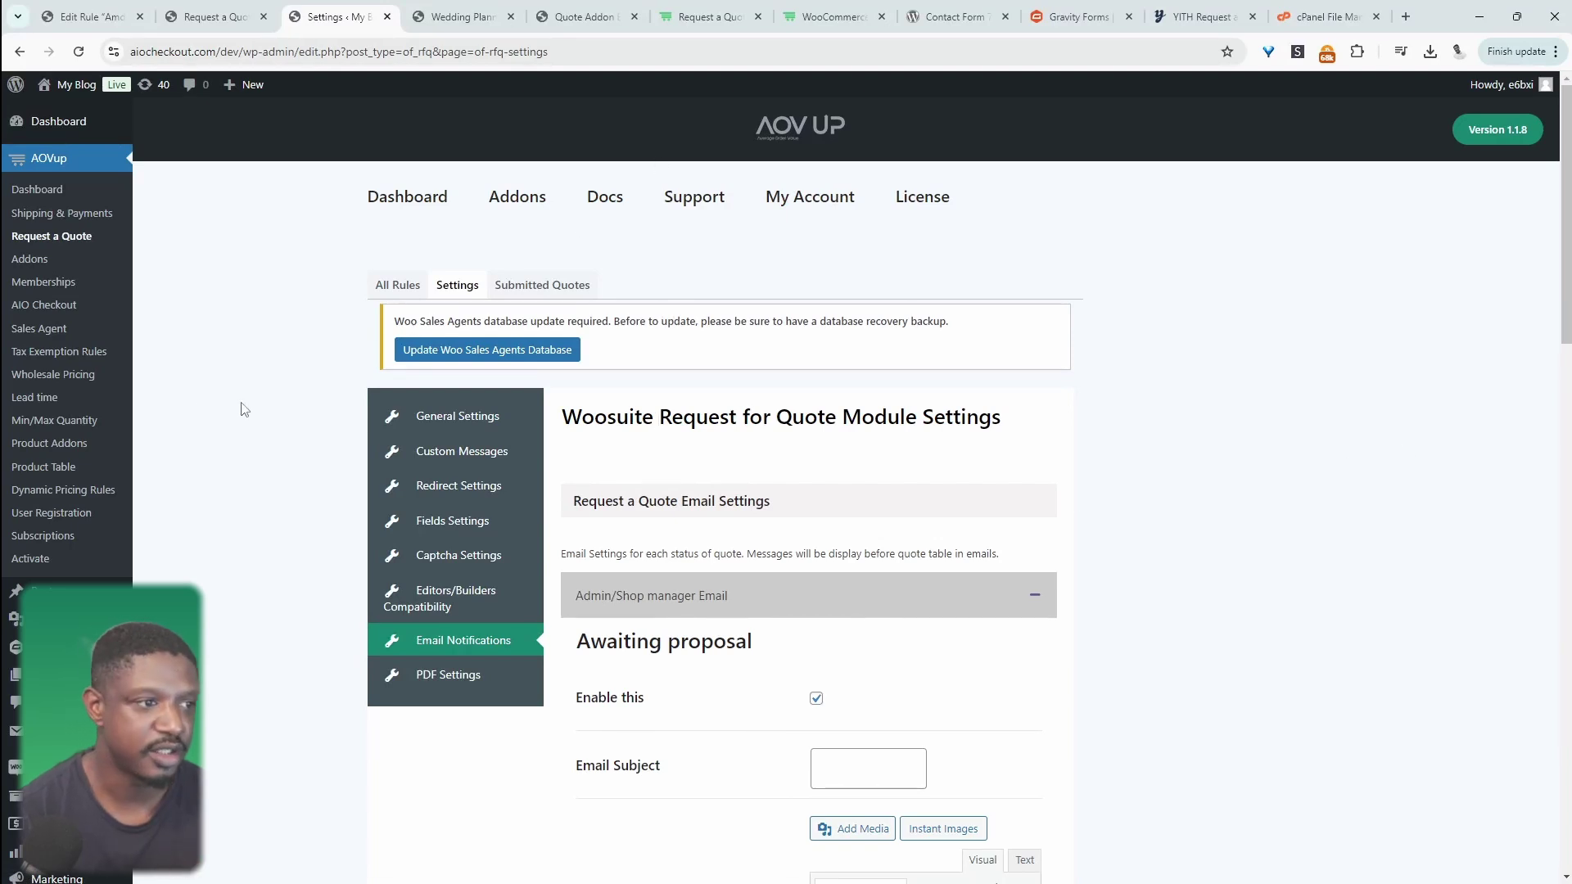
Open the request-a-quote rules list, edit the "Amdin example" rule, and correct its title to "Admin example"
left_click(72, 242)
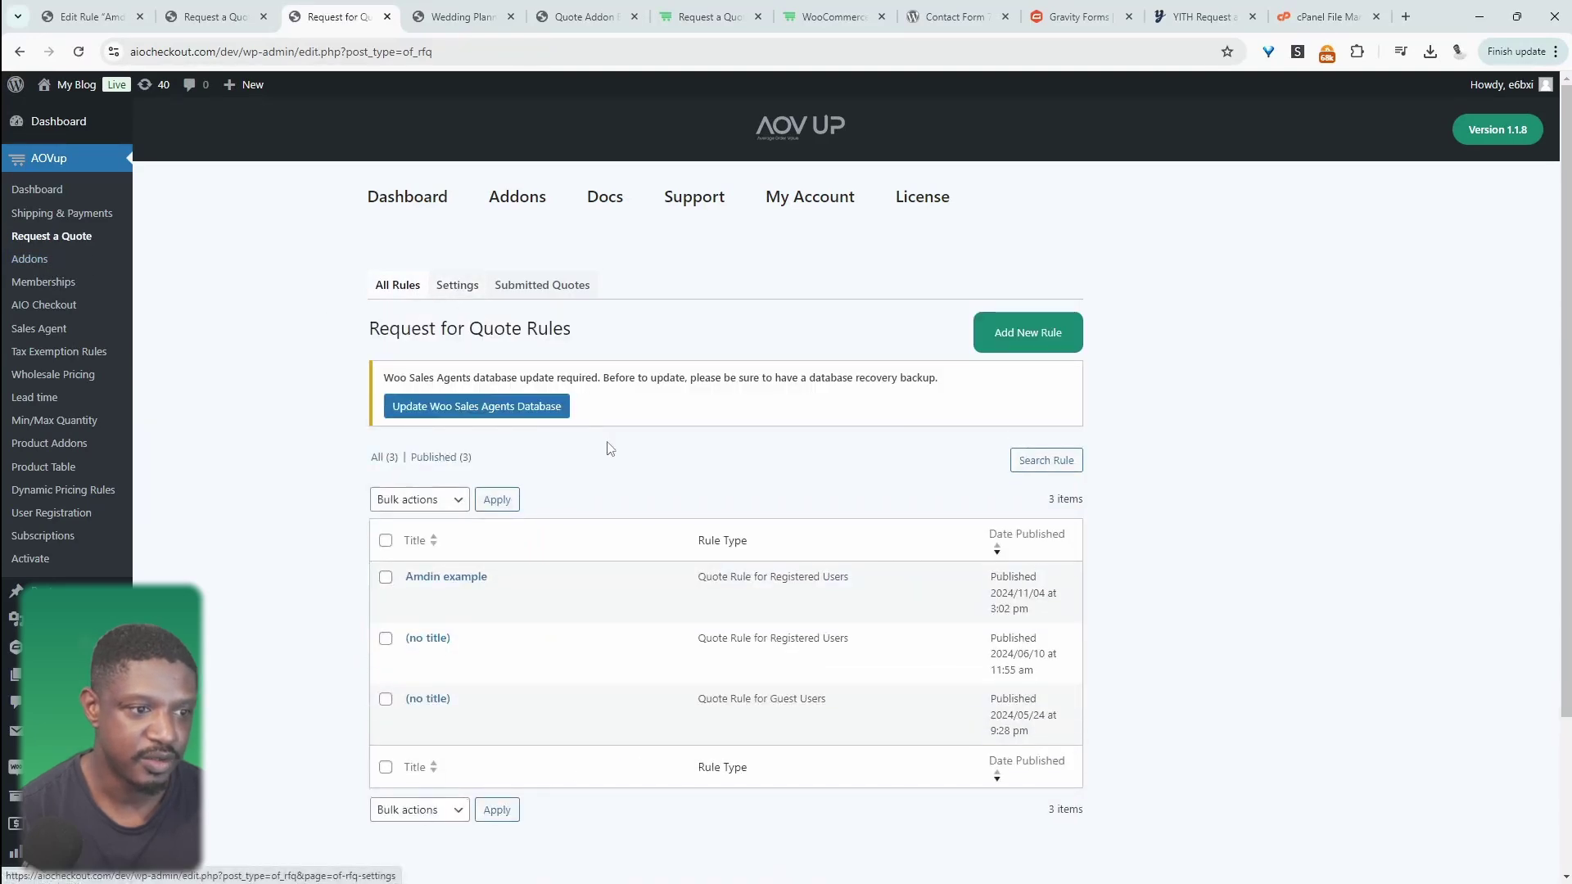
scroll(1029, 340, "down", 3)
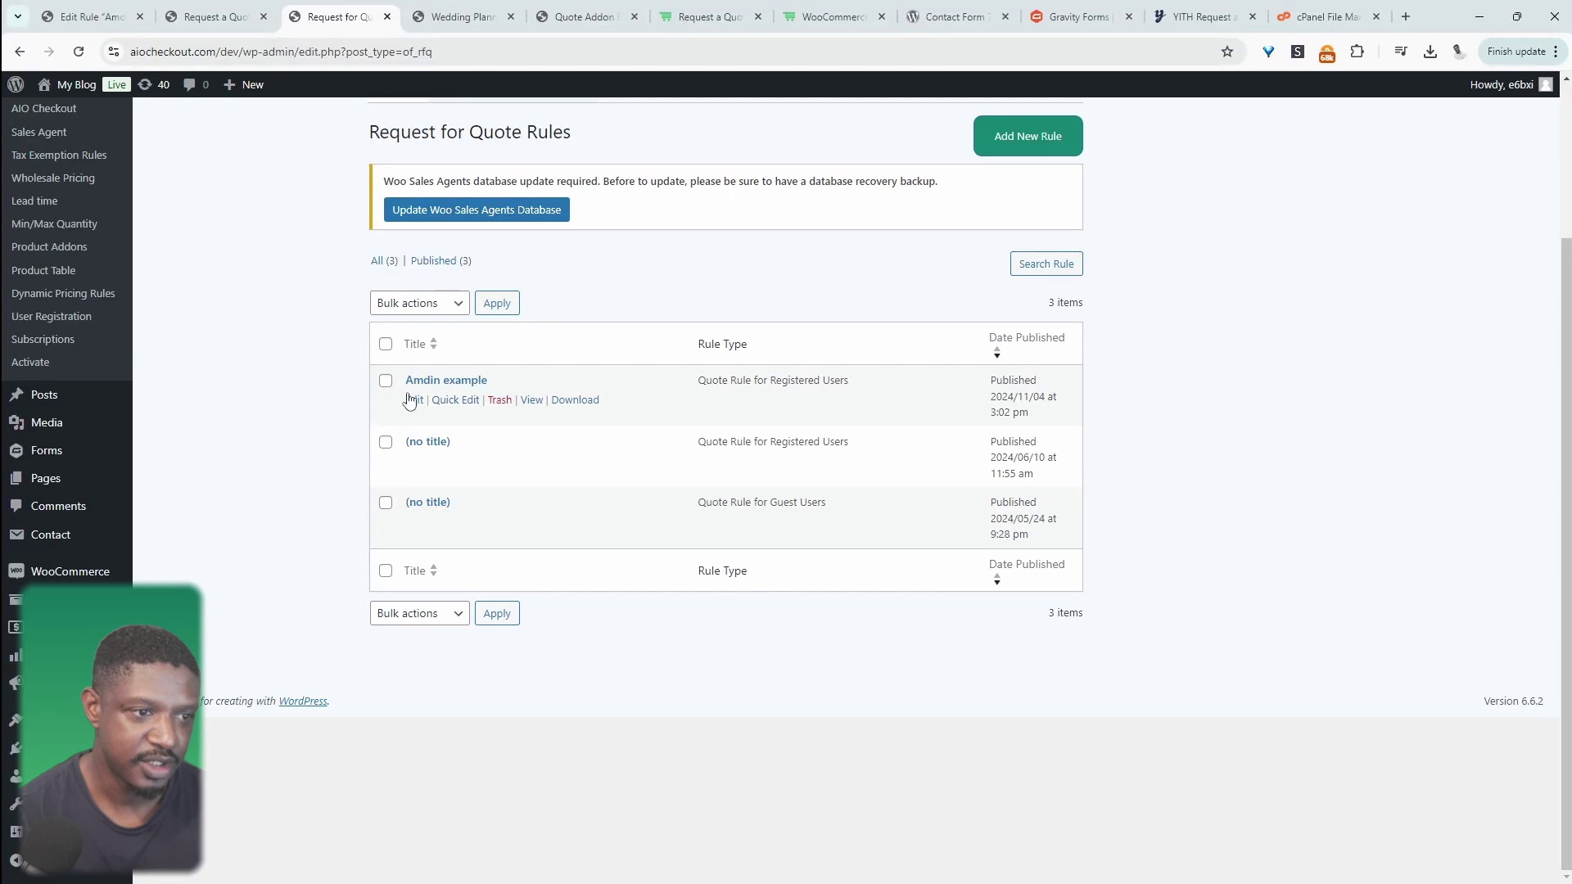
left_click(413, 400)
left_click_drag(419, 469, 393, 469)
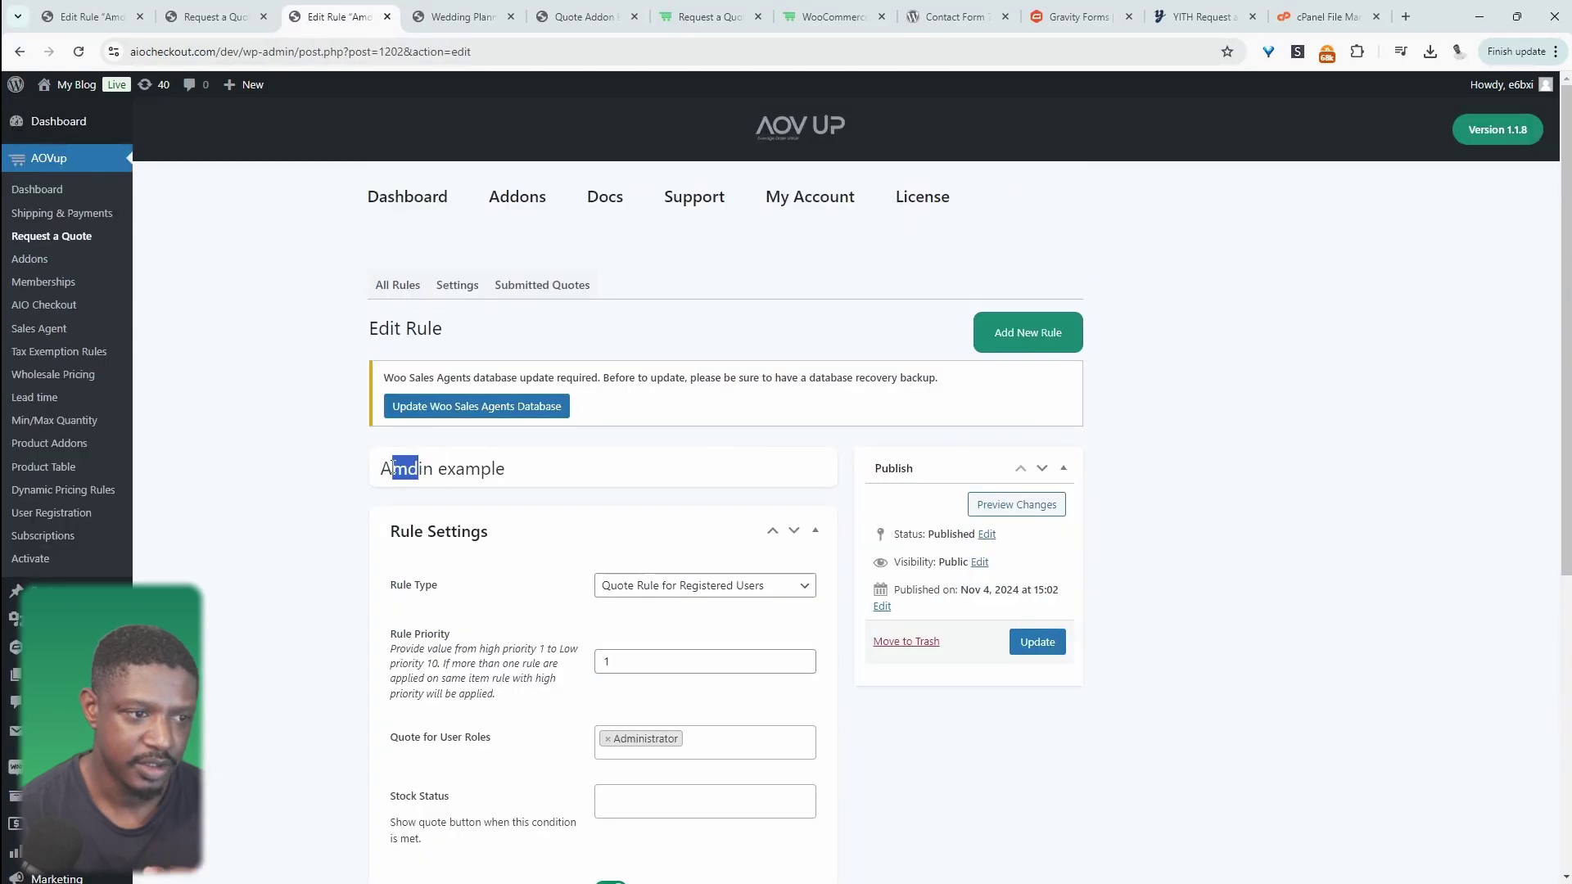
type("dm")
Check the available Rule Type options of the quote rule and leave the list without changing the selection
scroll(573, 459, "down", 2)
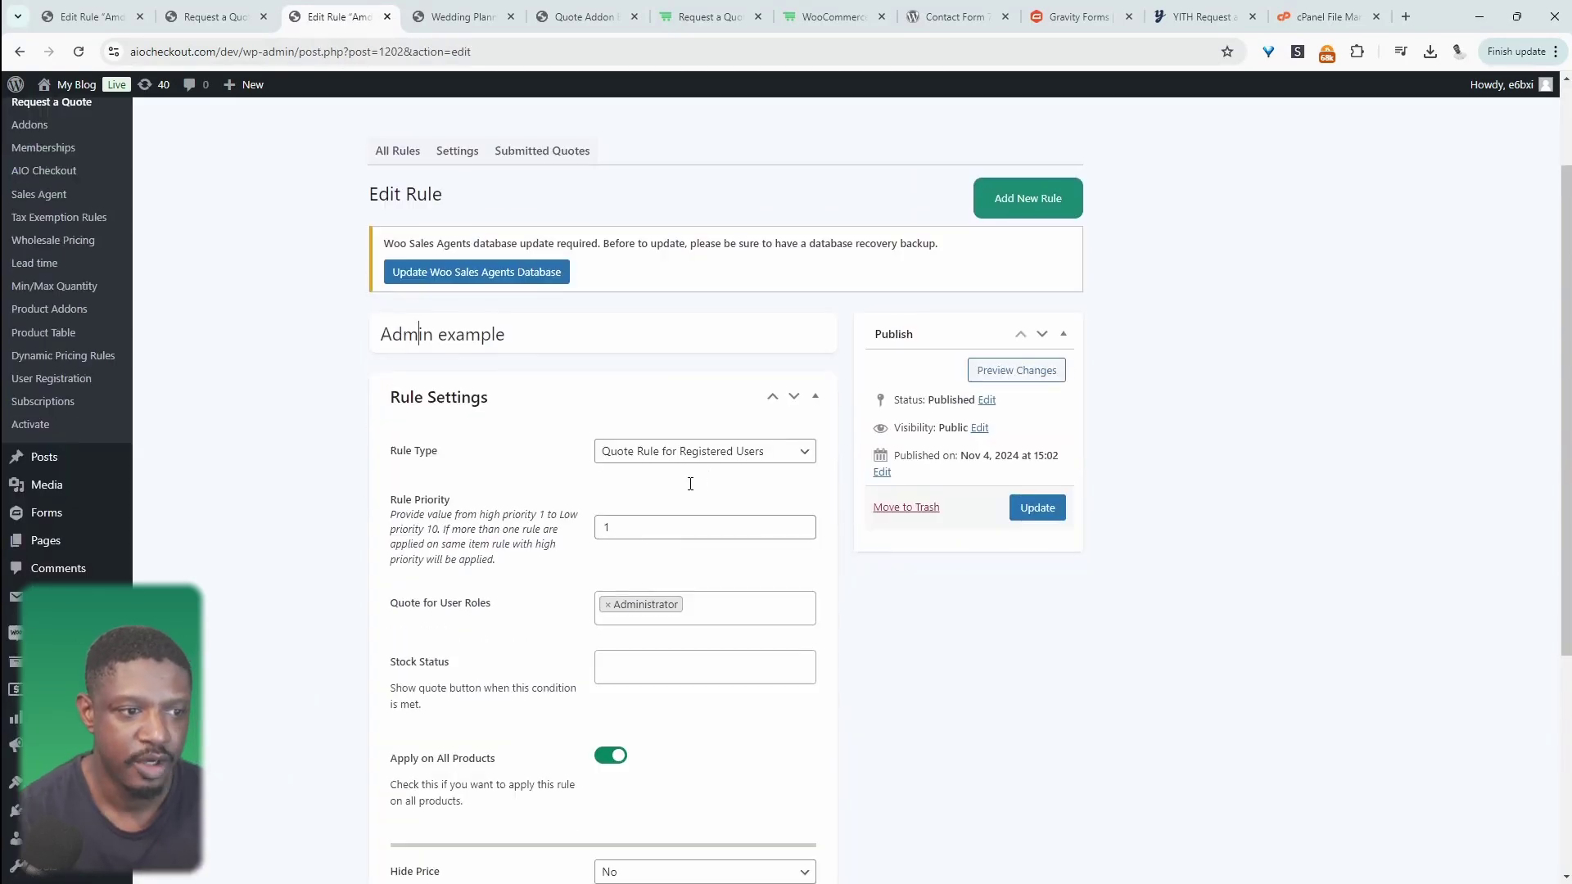
scroll(655, 471, "down", 2)
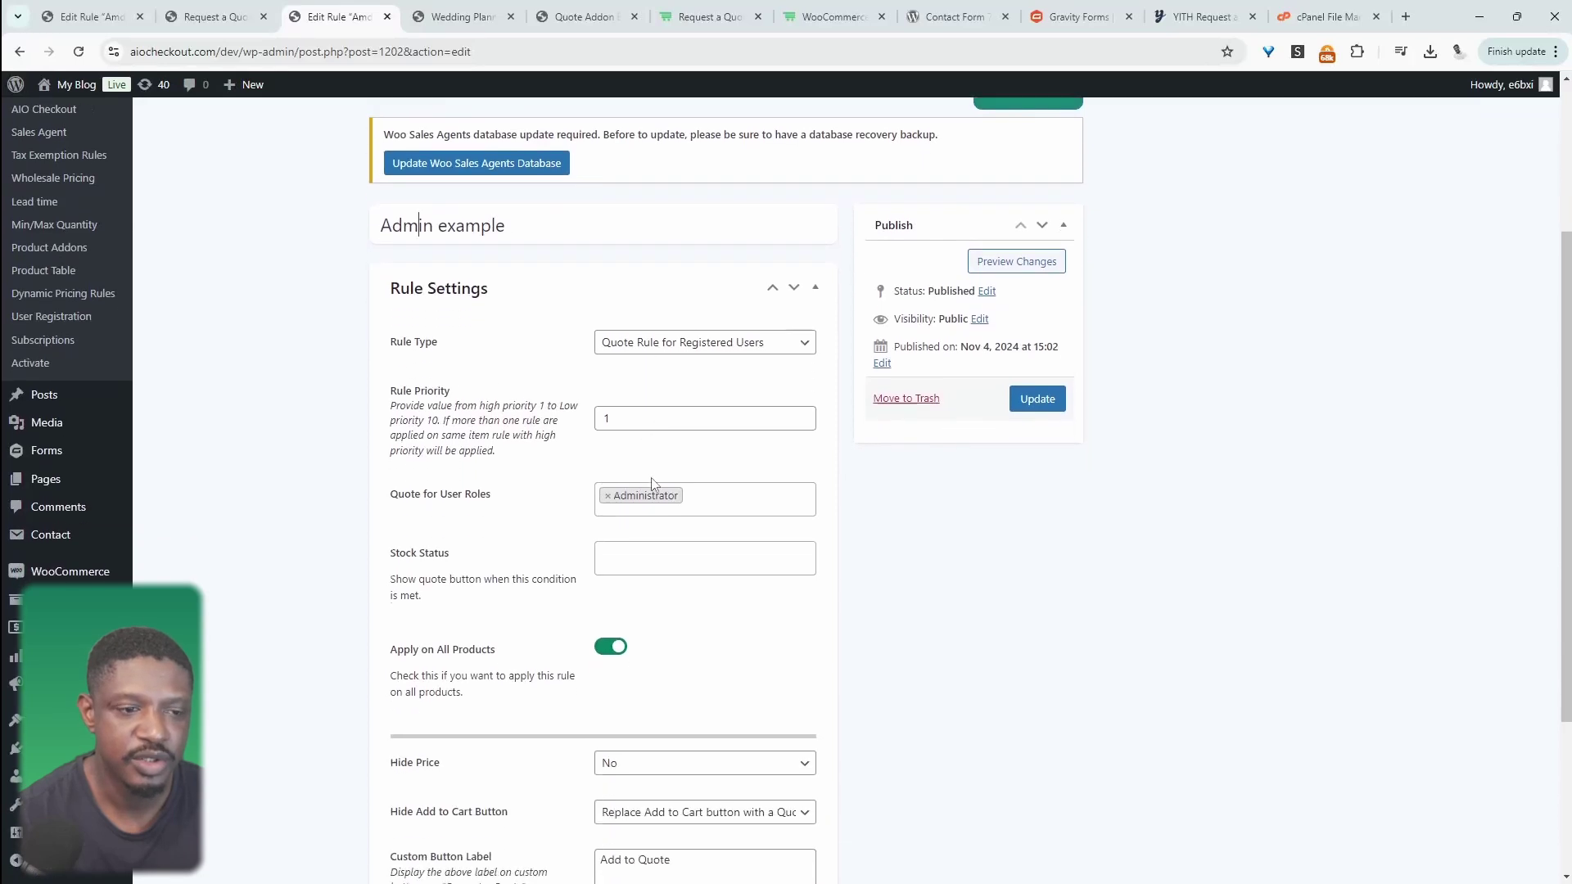
left_click(695, 349)
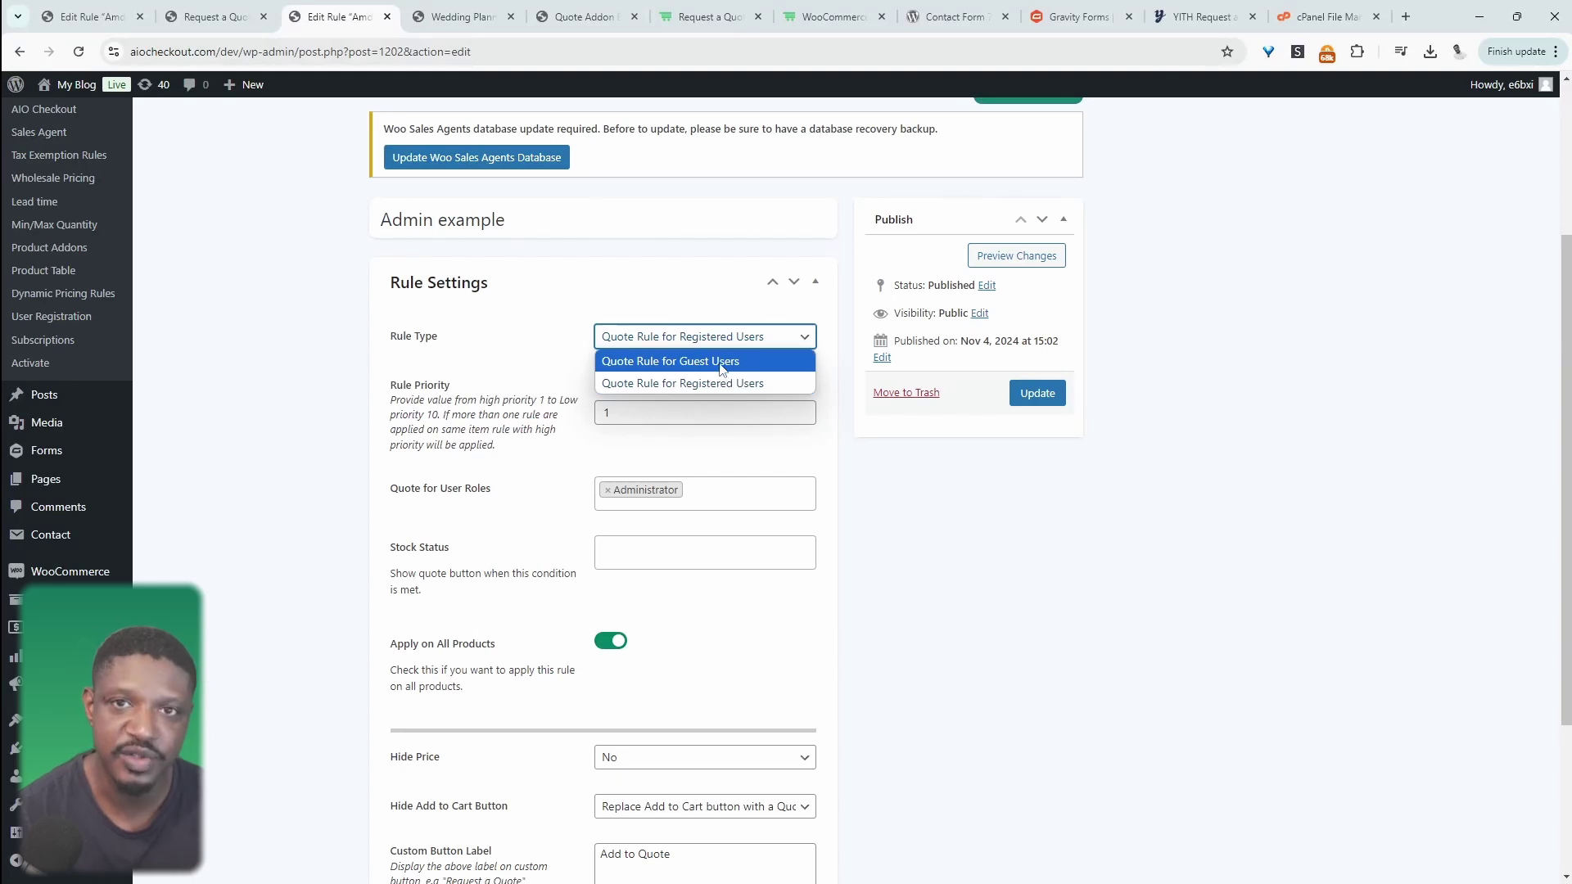
key("Escape")
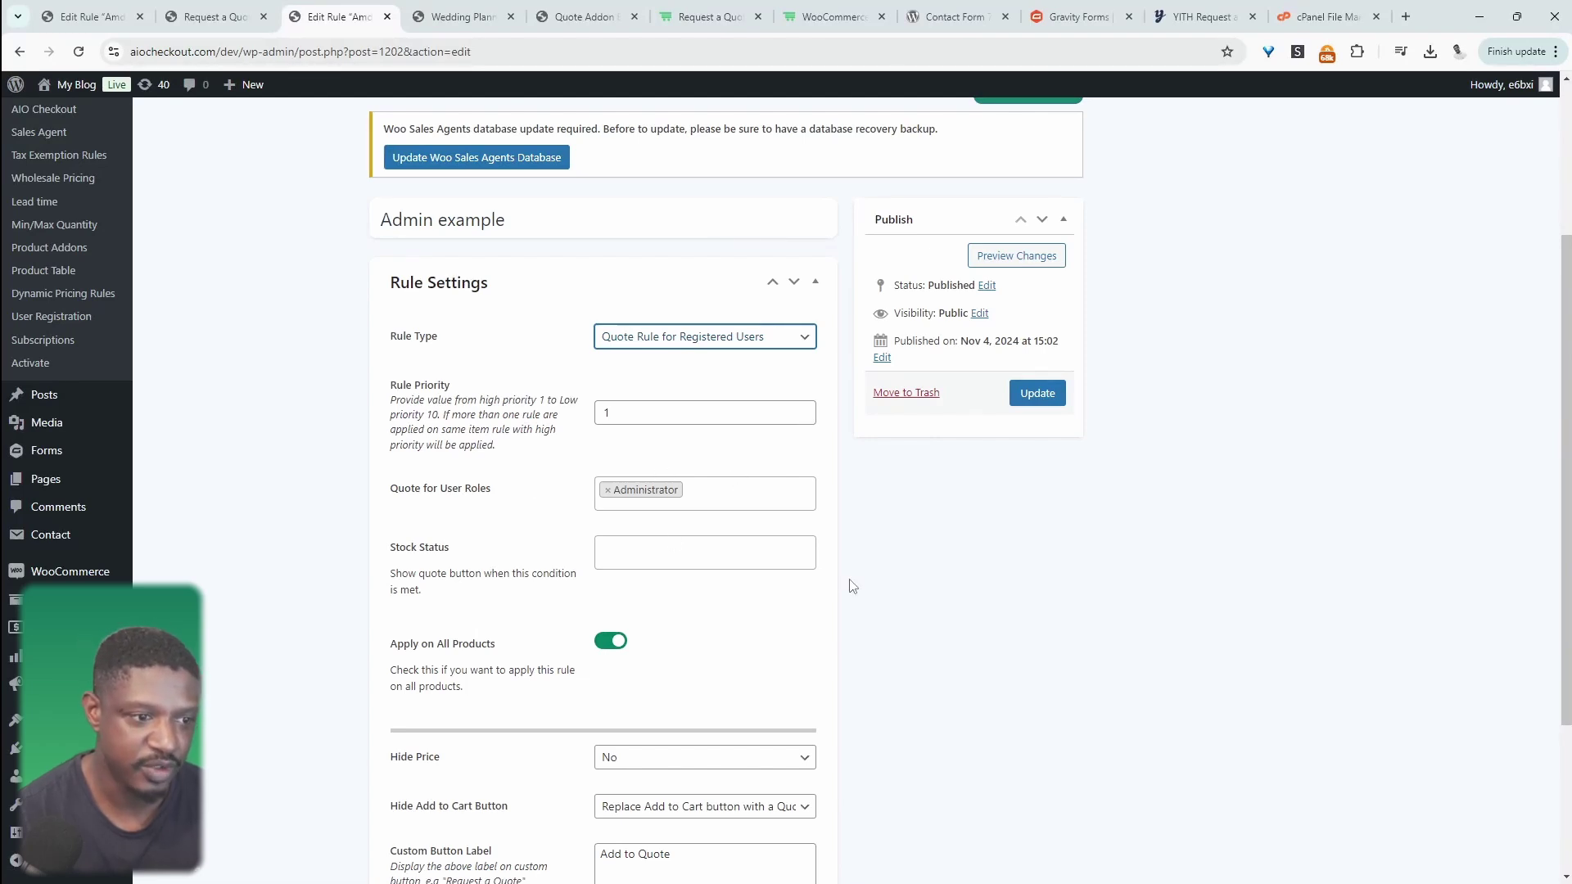
Turn off Apply on All Products to view the product, category and tag selectors, check the Stock Status choices, and turn it back on
scroll(847, 602, "down", 2)
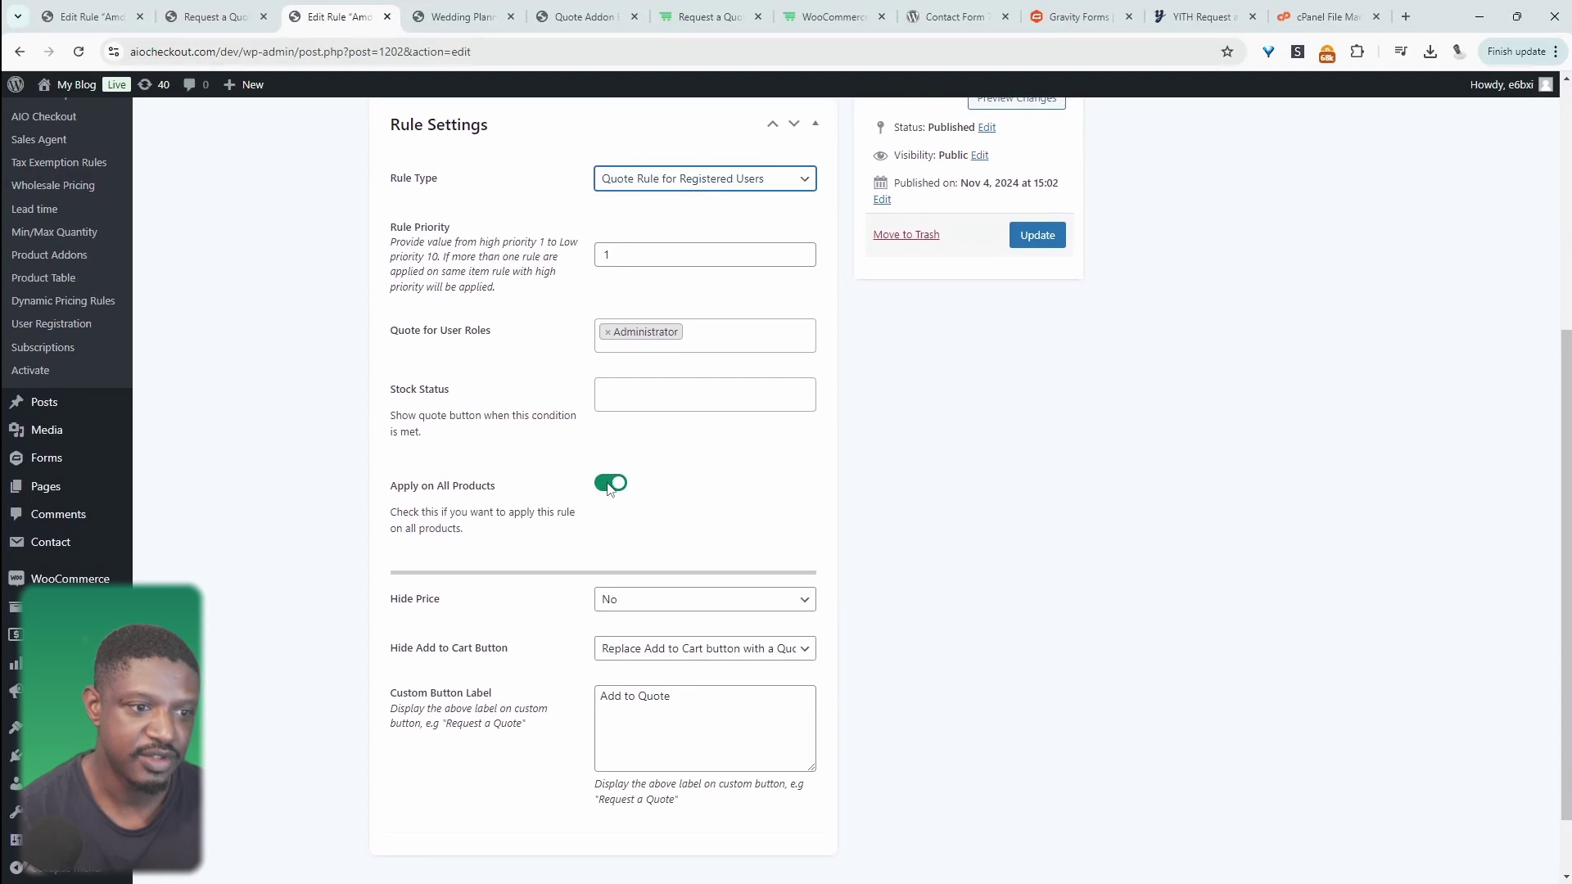
left_click(610, 484)
scroll(626, 467, "down", 3)
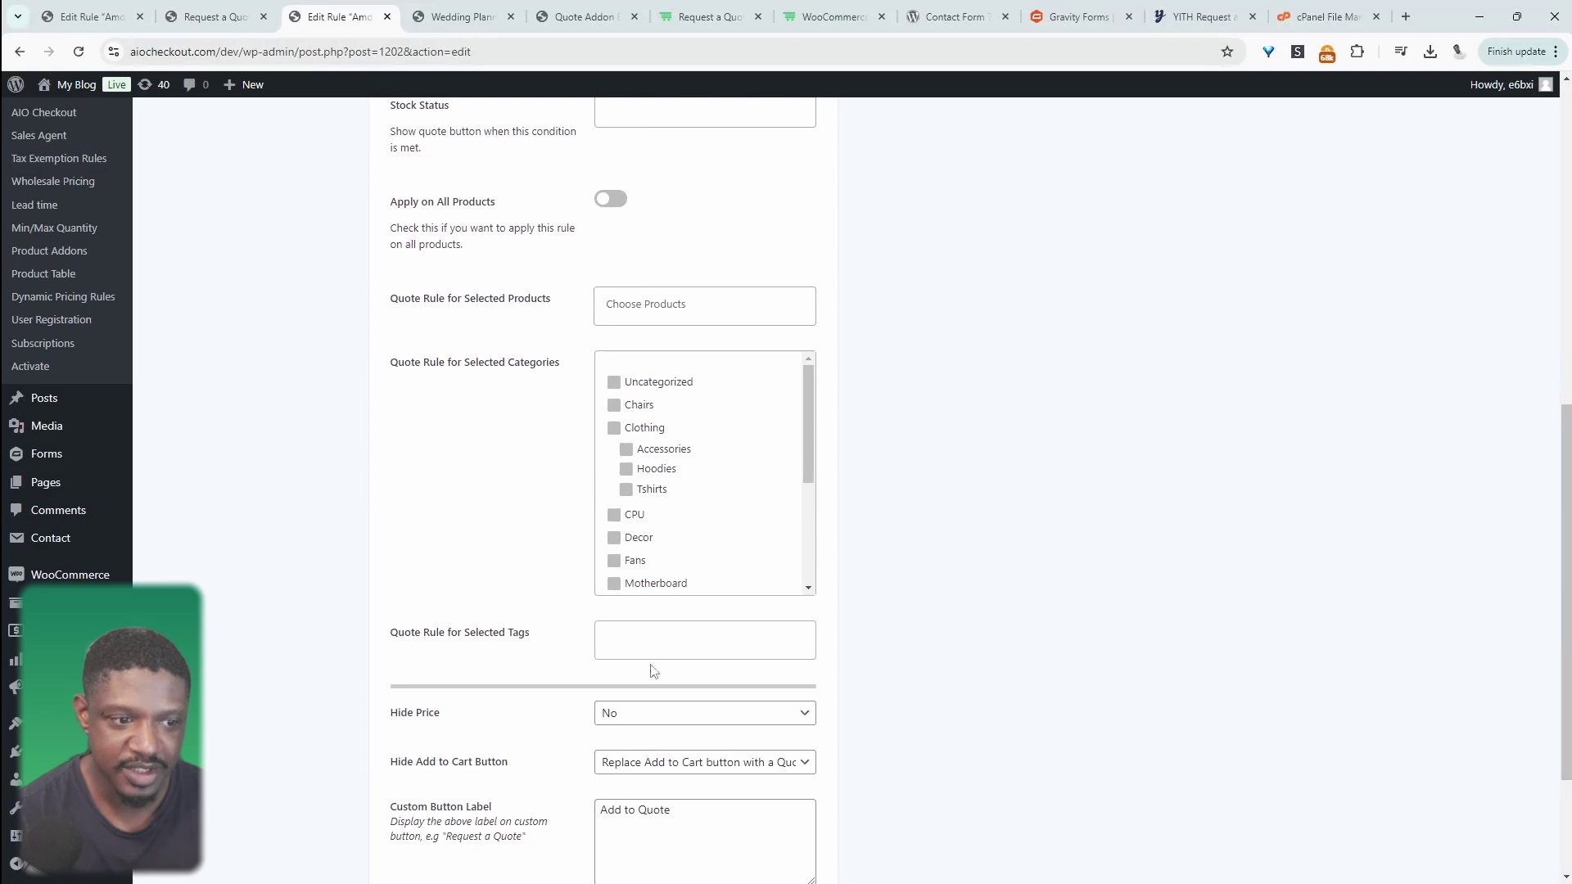
scroll(662, 639, "up", 3)
left_click(632, 328)
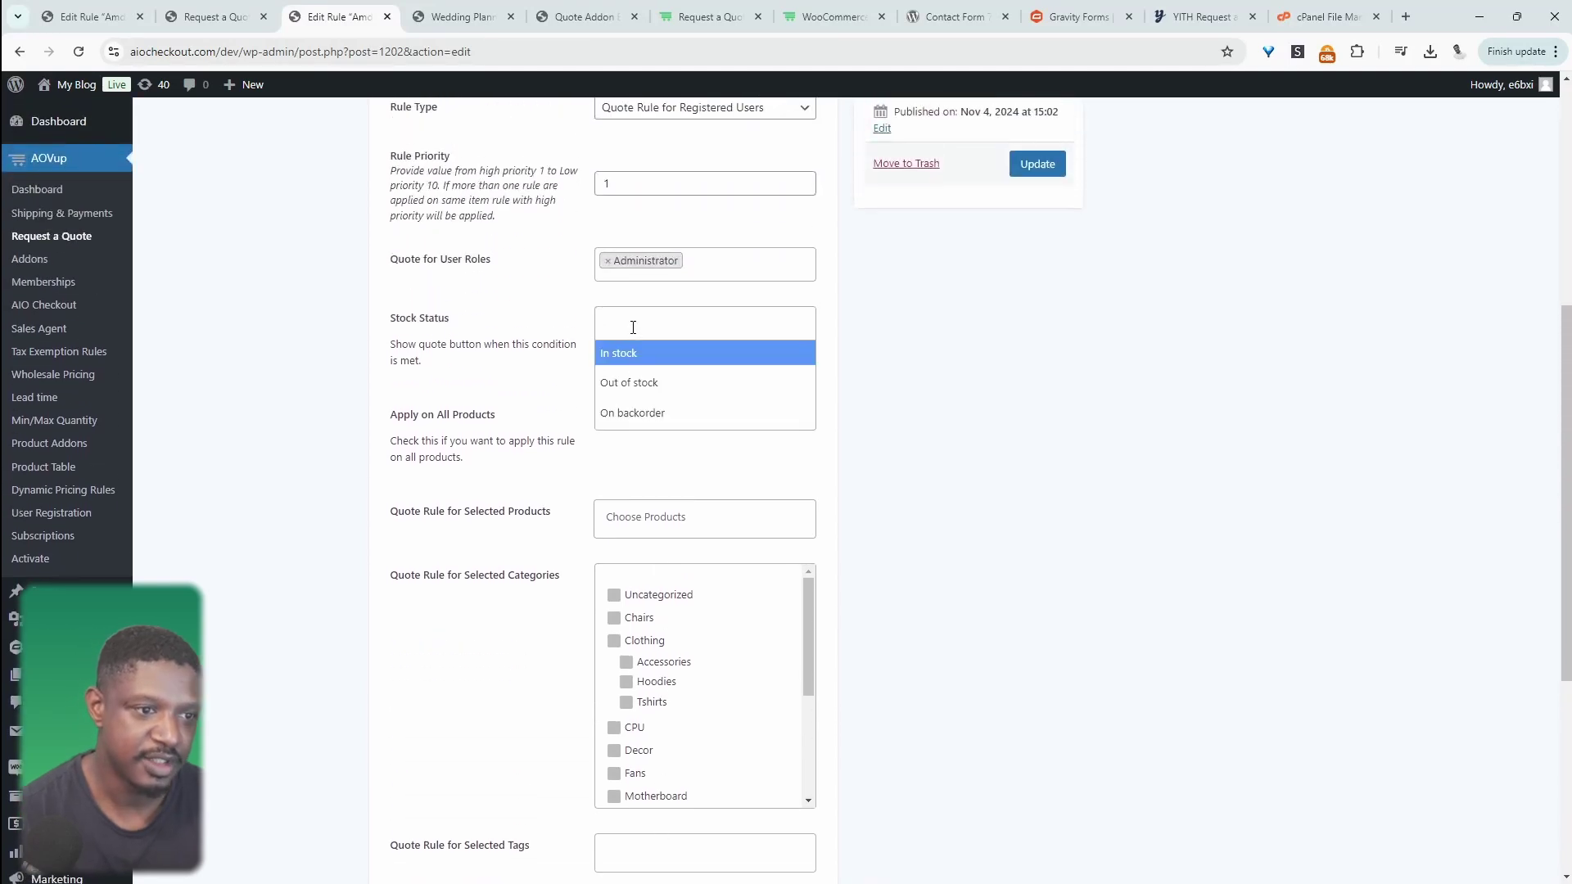
left_click(933, 380)
left_click(607, 412)
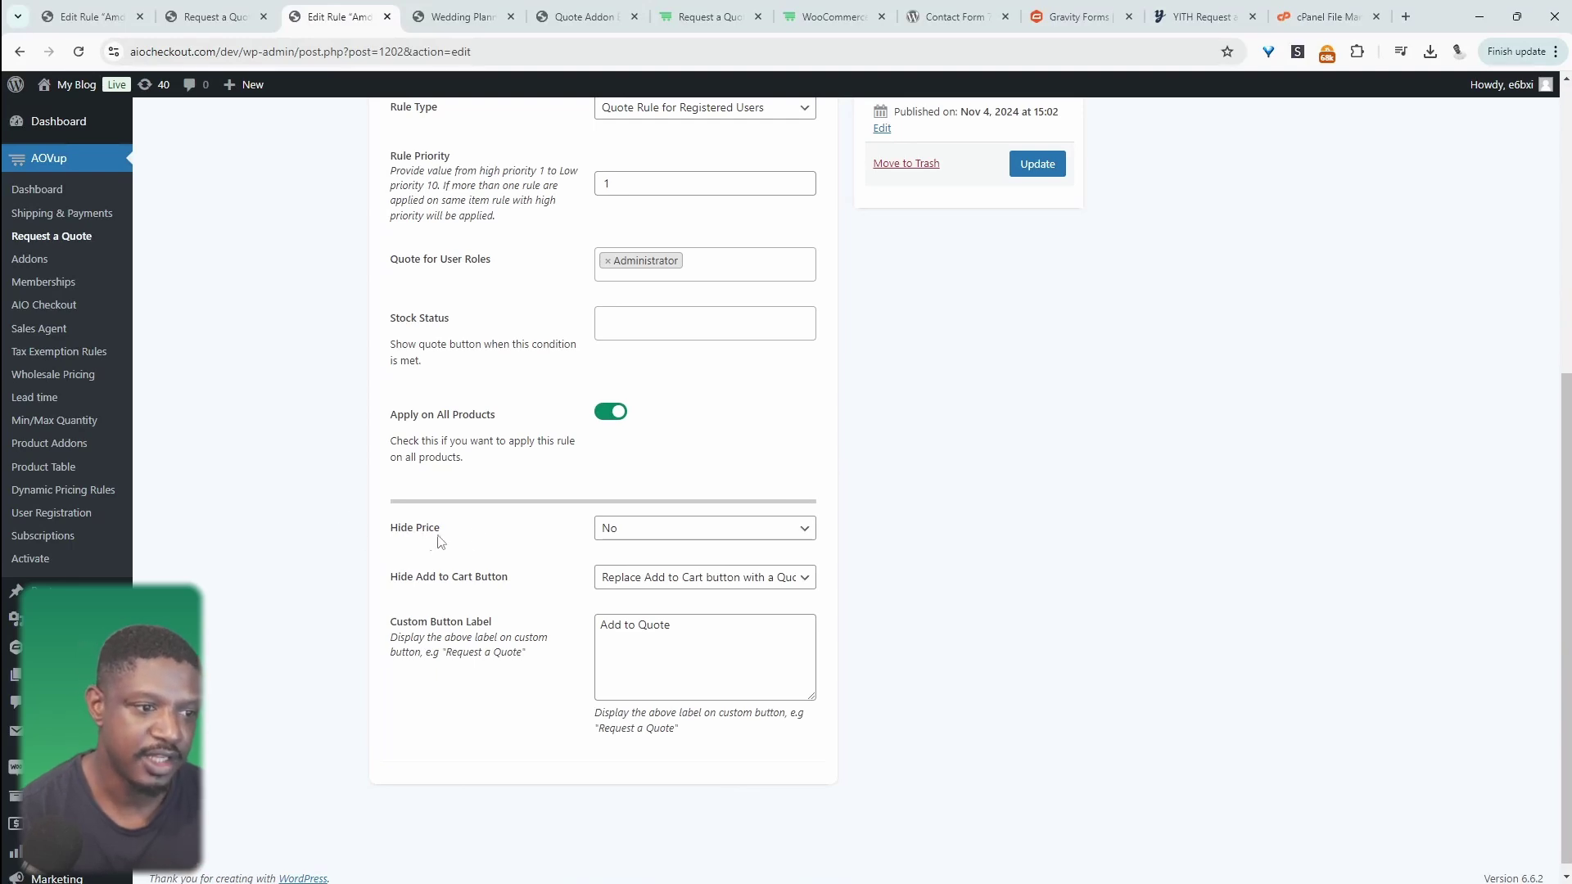
Set the rule's Hide Price option to Yes and review the Hide Add to Cart Button choices and the custom button label
left_click(632, 530)
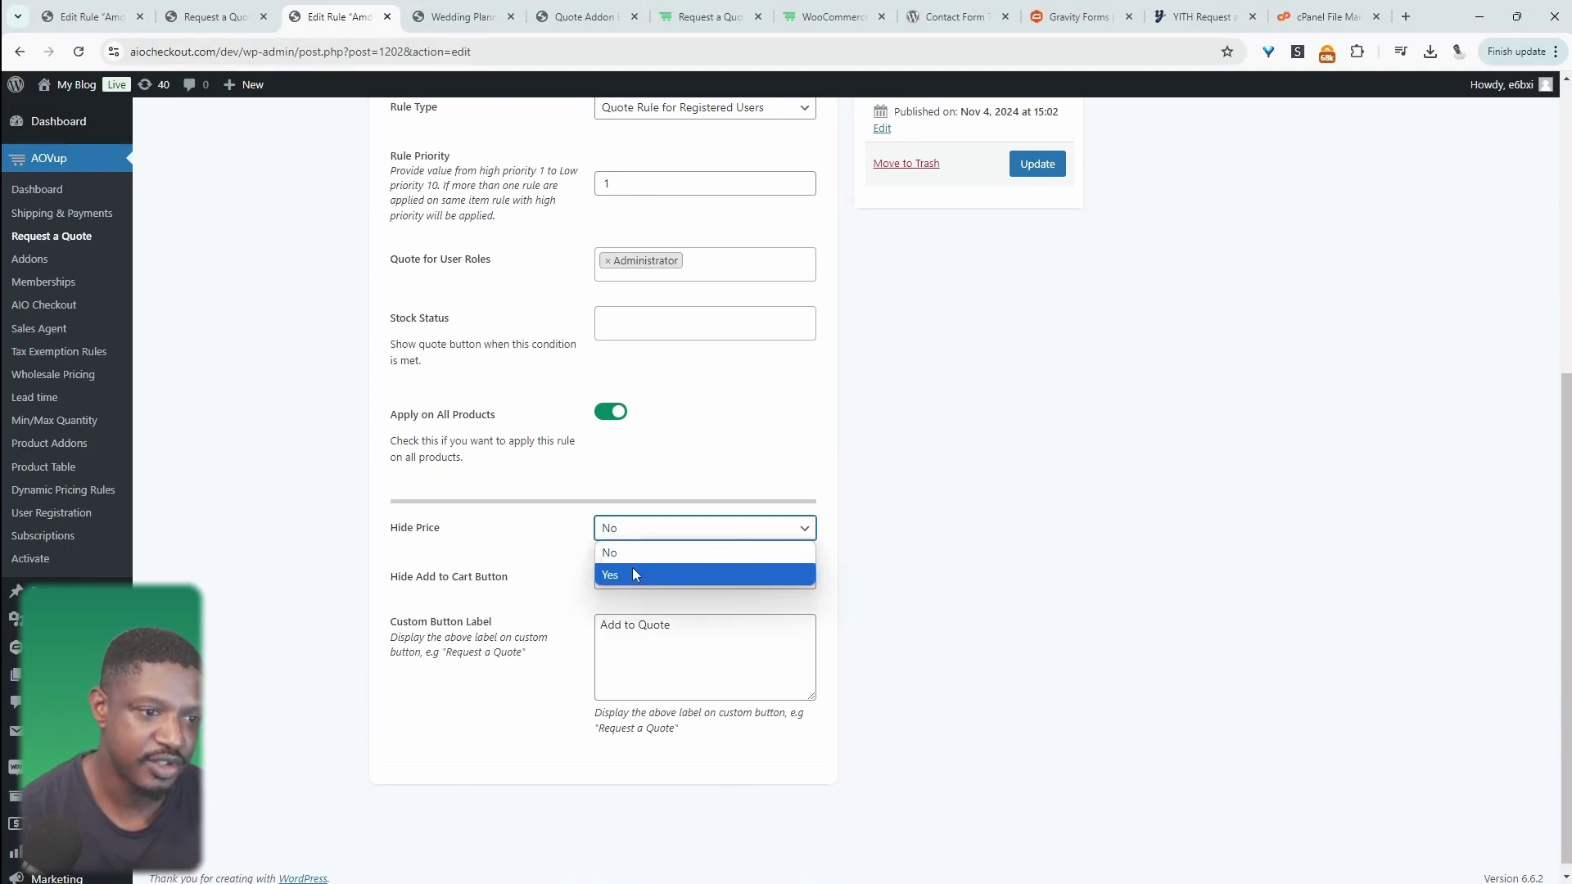
left_click(635, 573)
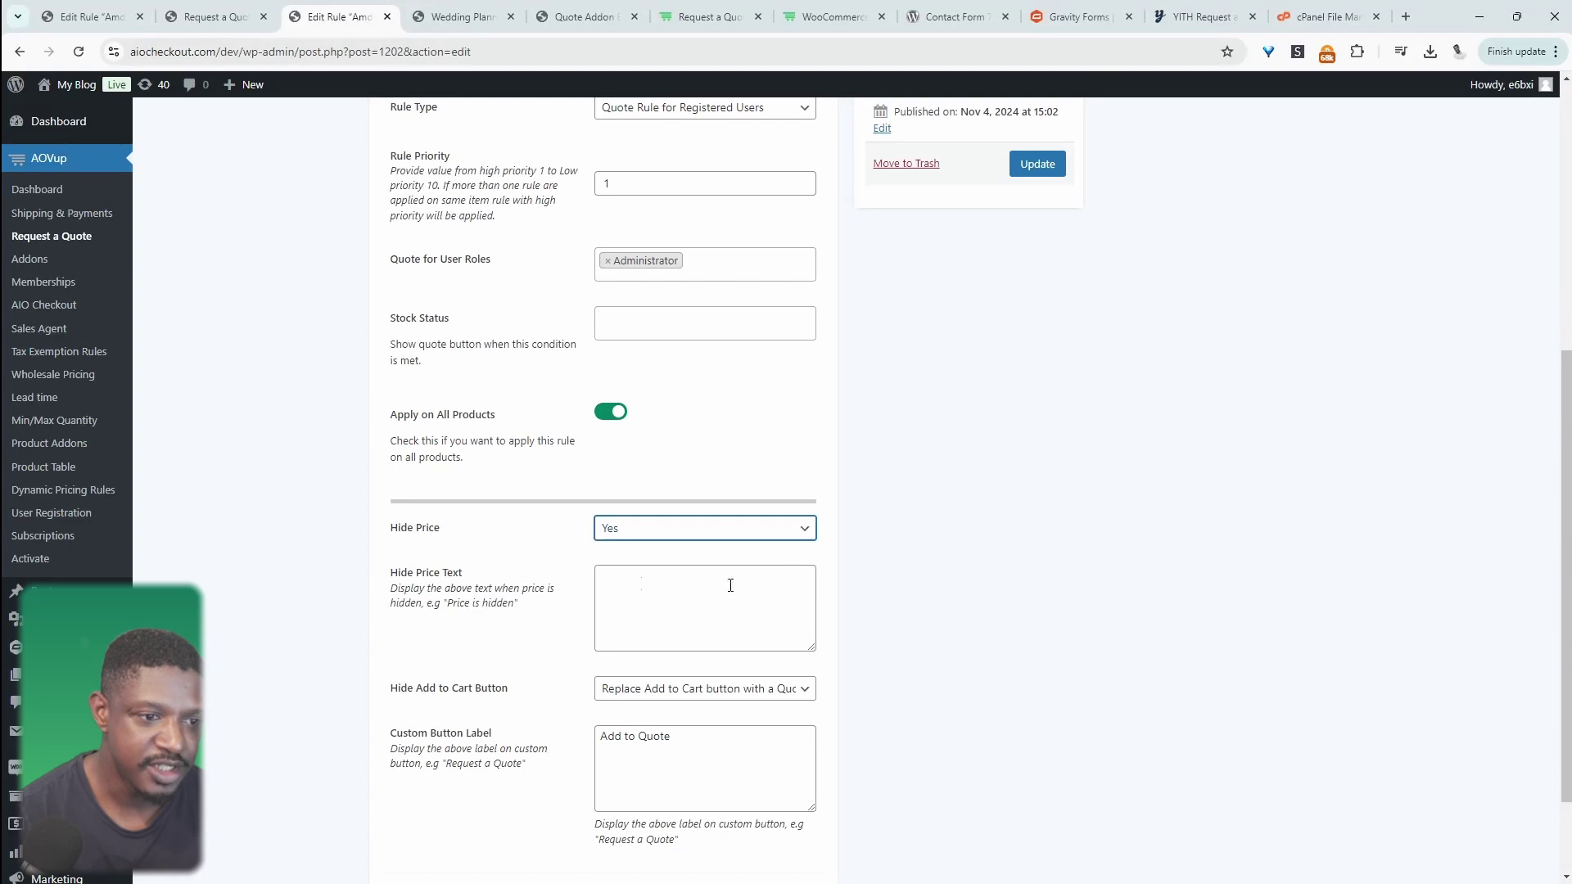
scroll(704, 614, "down", 3)
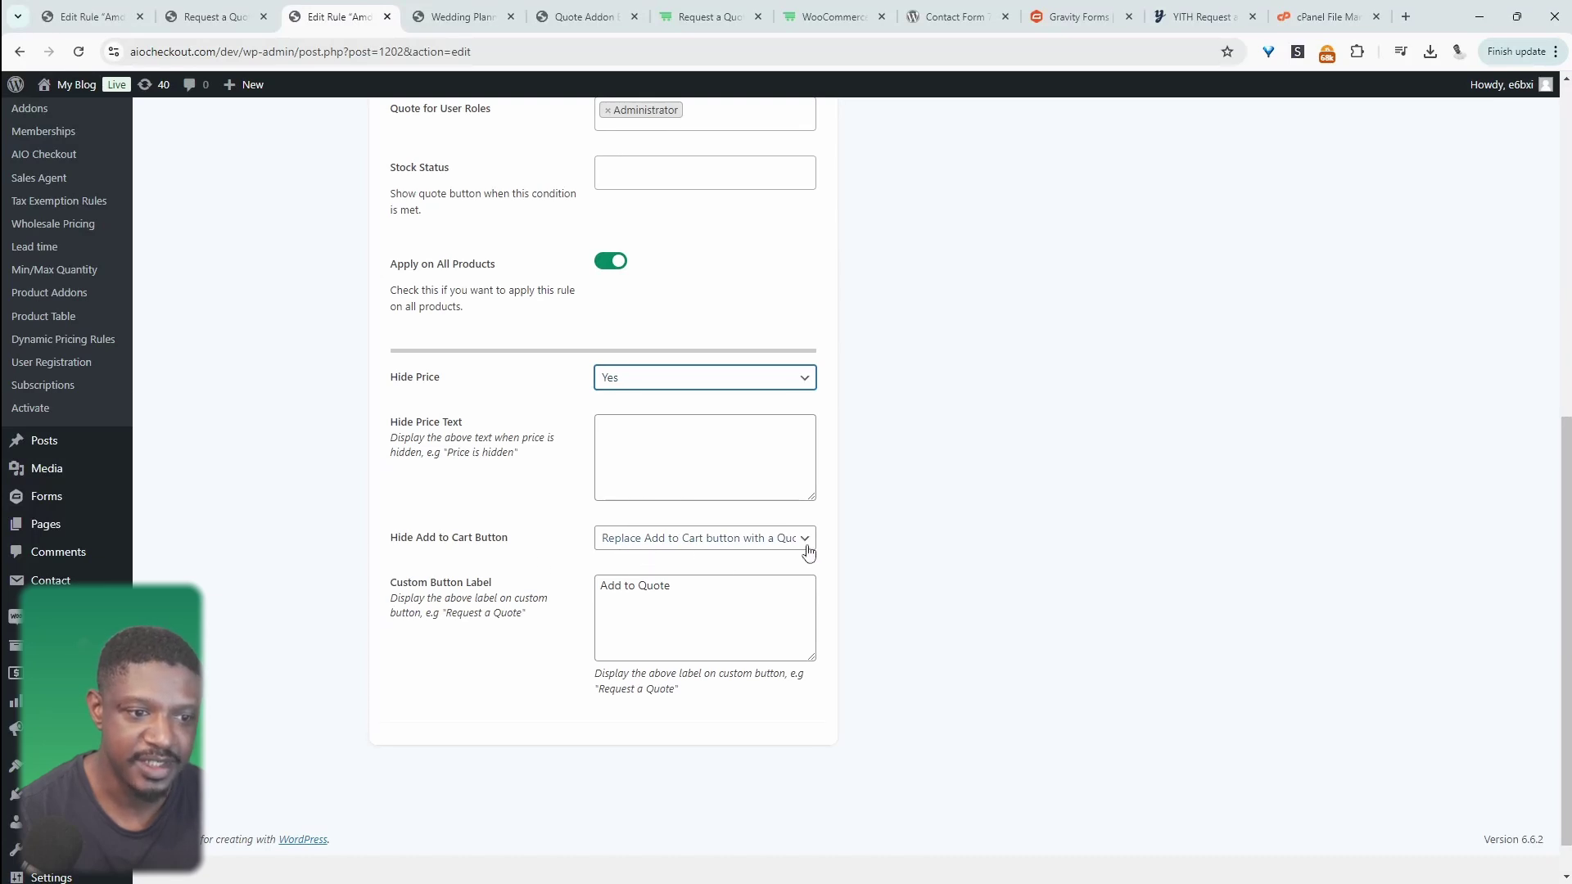
left_click(726, 540)
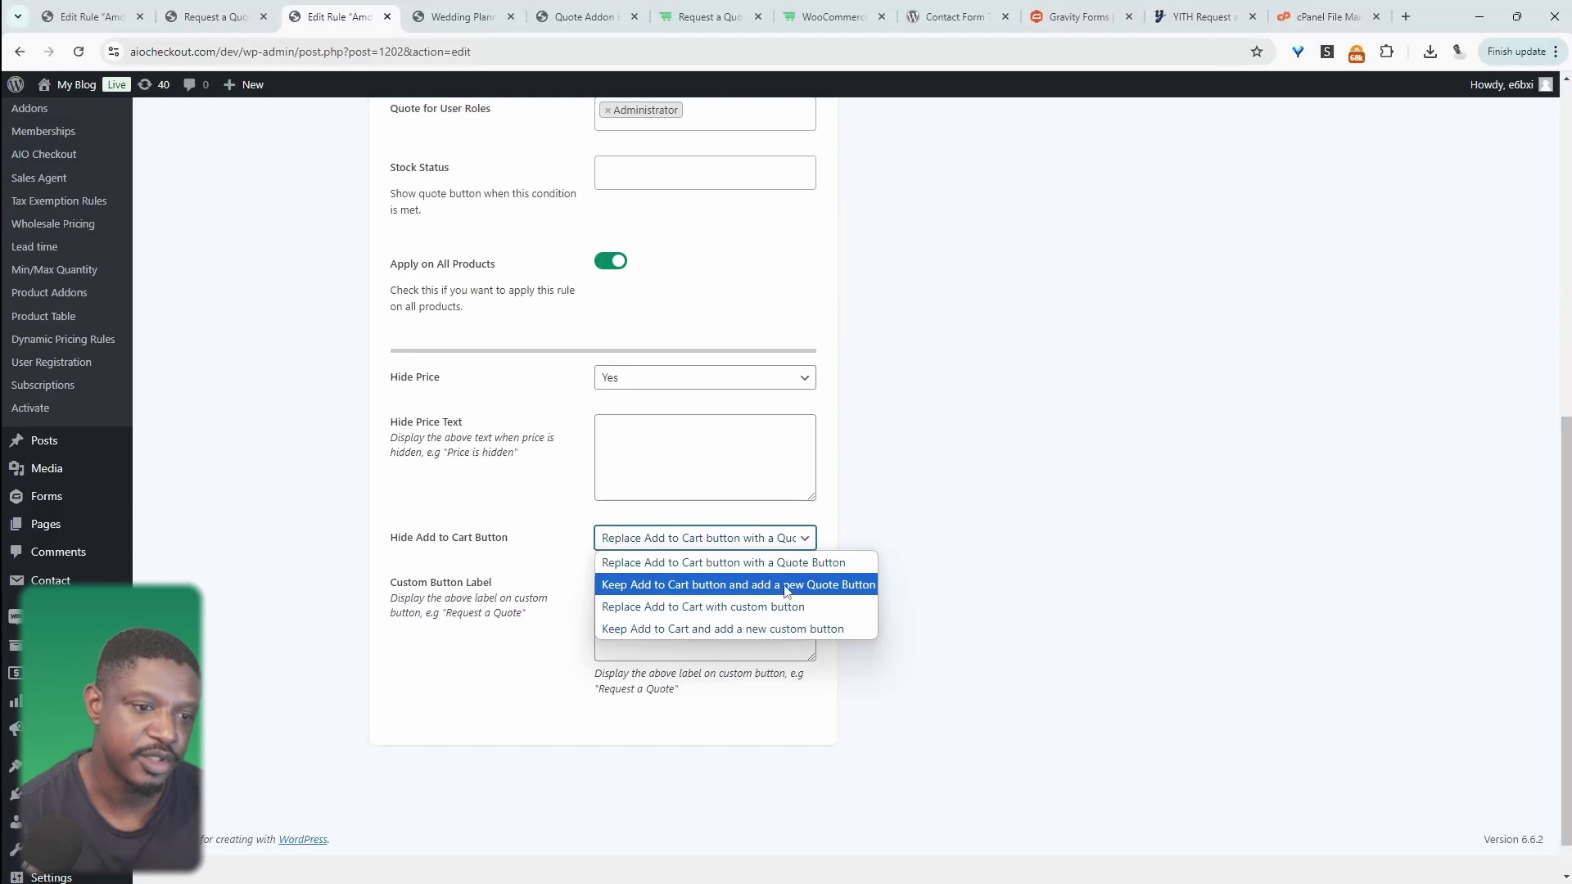
left_click(925, 494)
left_click_drag(673, 586, 505, 595)
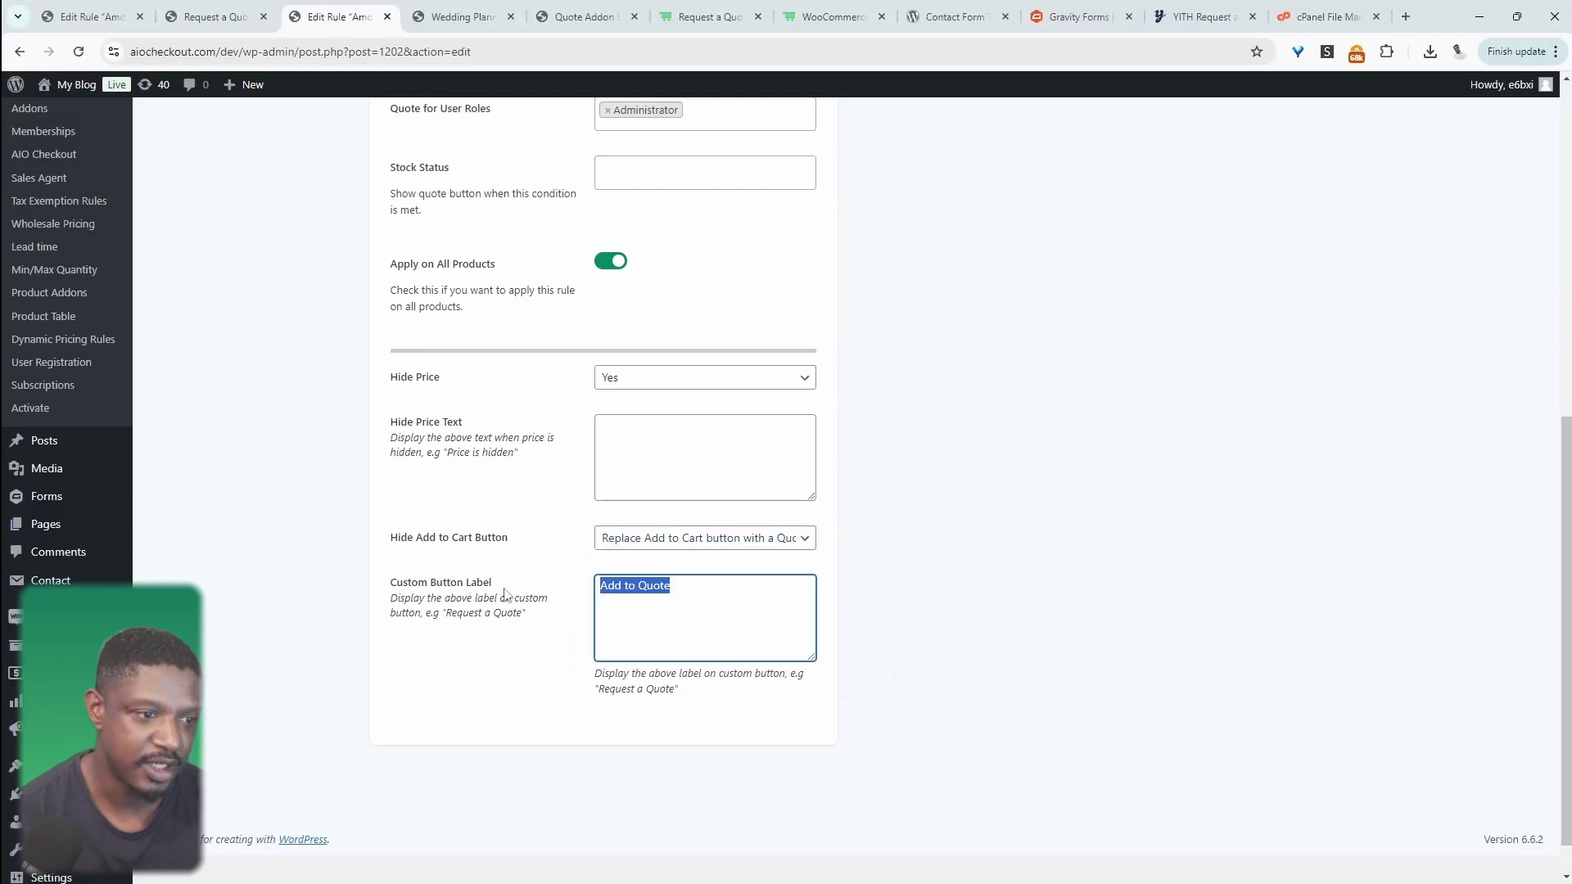
left_click(699, 598)
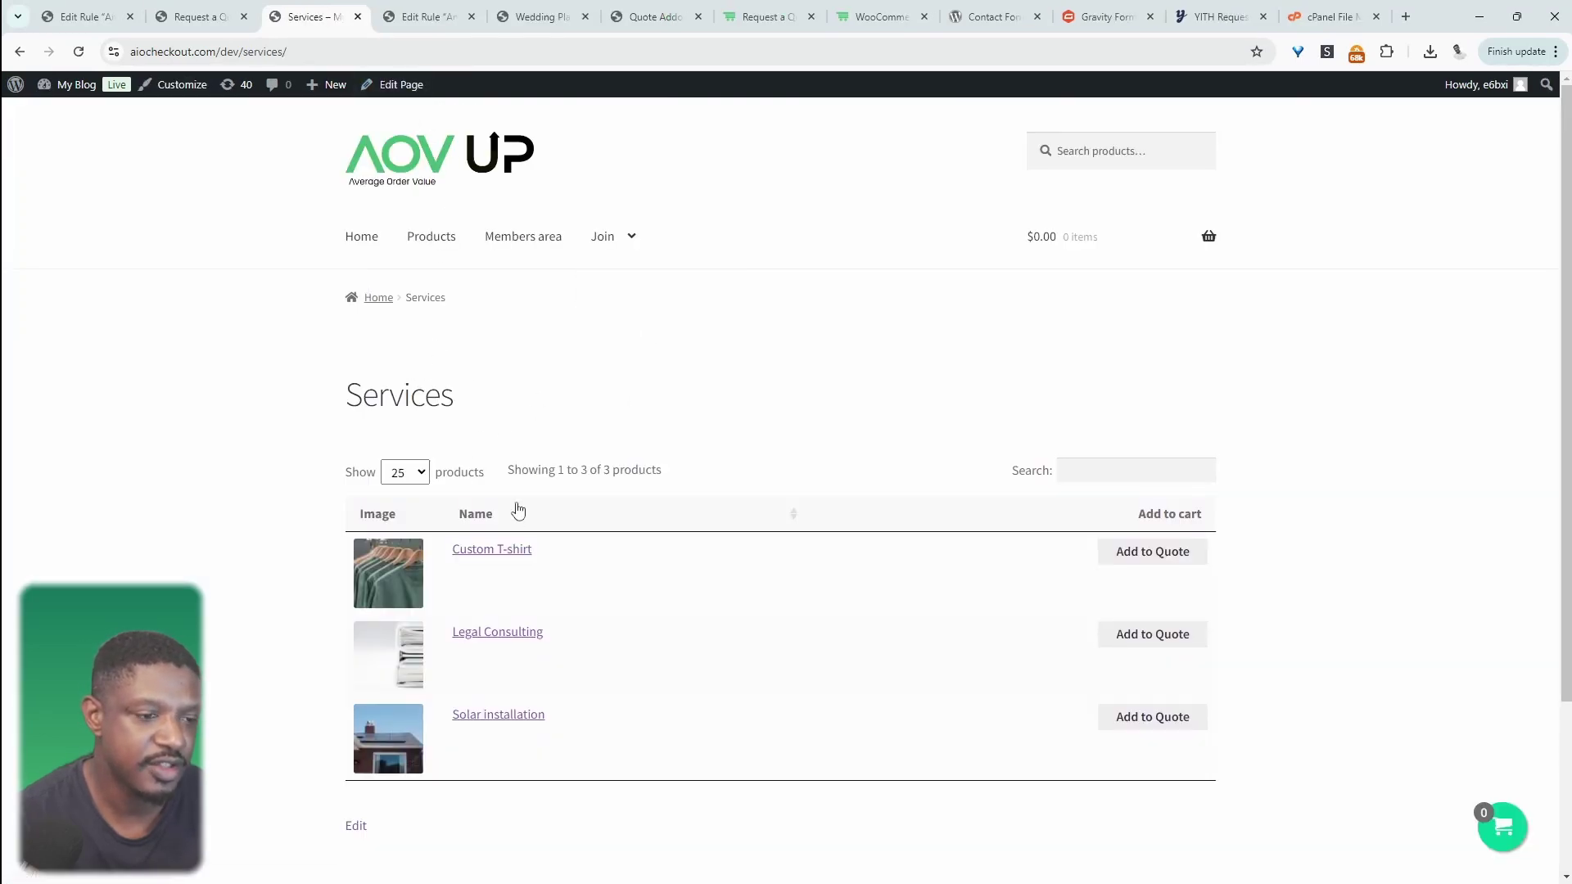
Look over the Services product table, the product add-ons plugin page and the heading area of the Wedding Planner product page
scroll(519, 385, "down", 2)
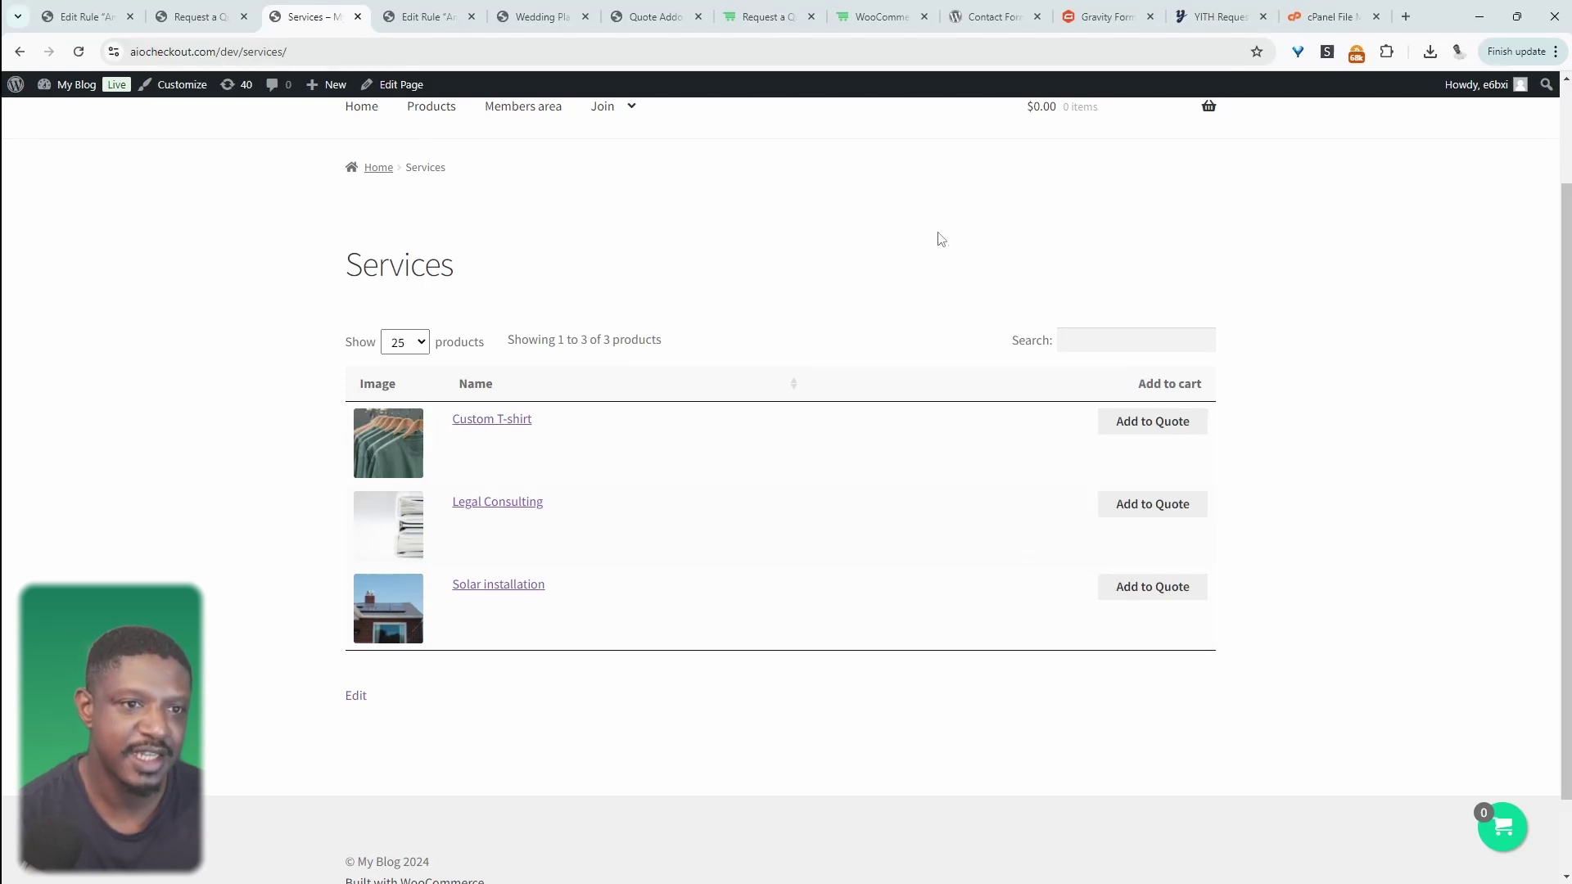
left_click(876, 18)
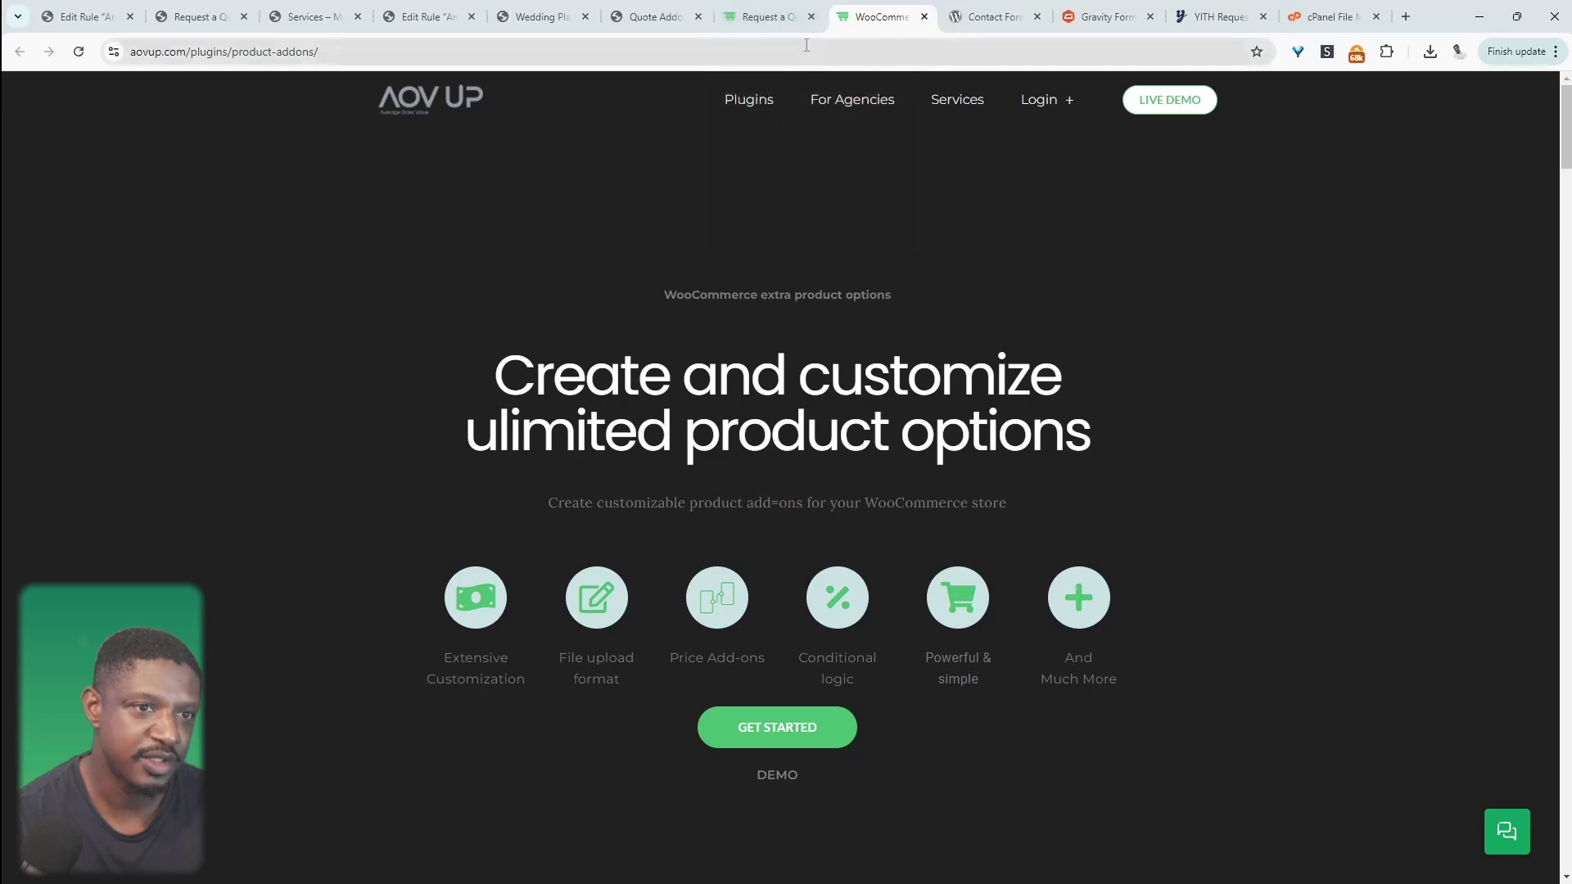
left_click(540, 16)
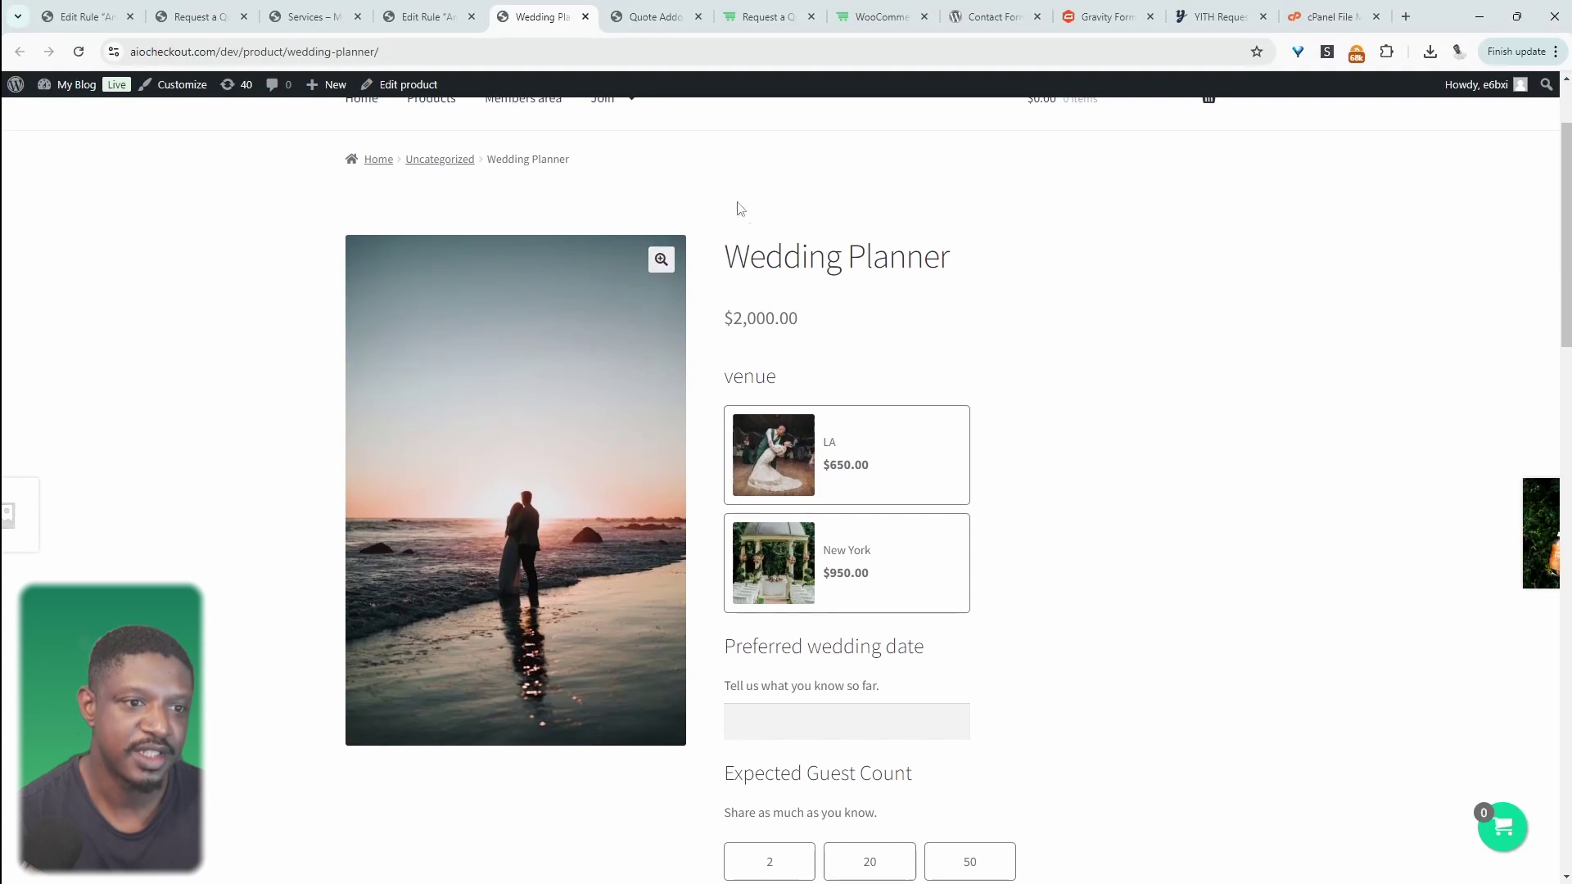
left_click_drag(951, 258, 738, 262)
left_click(1081, 375)
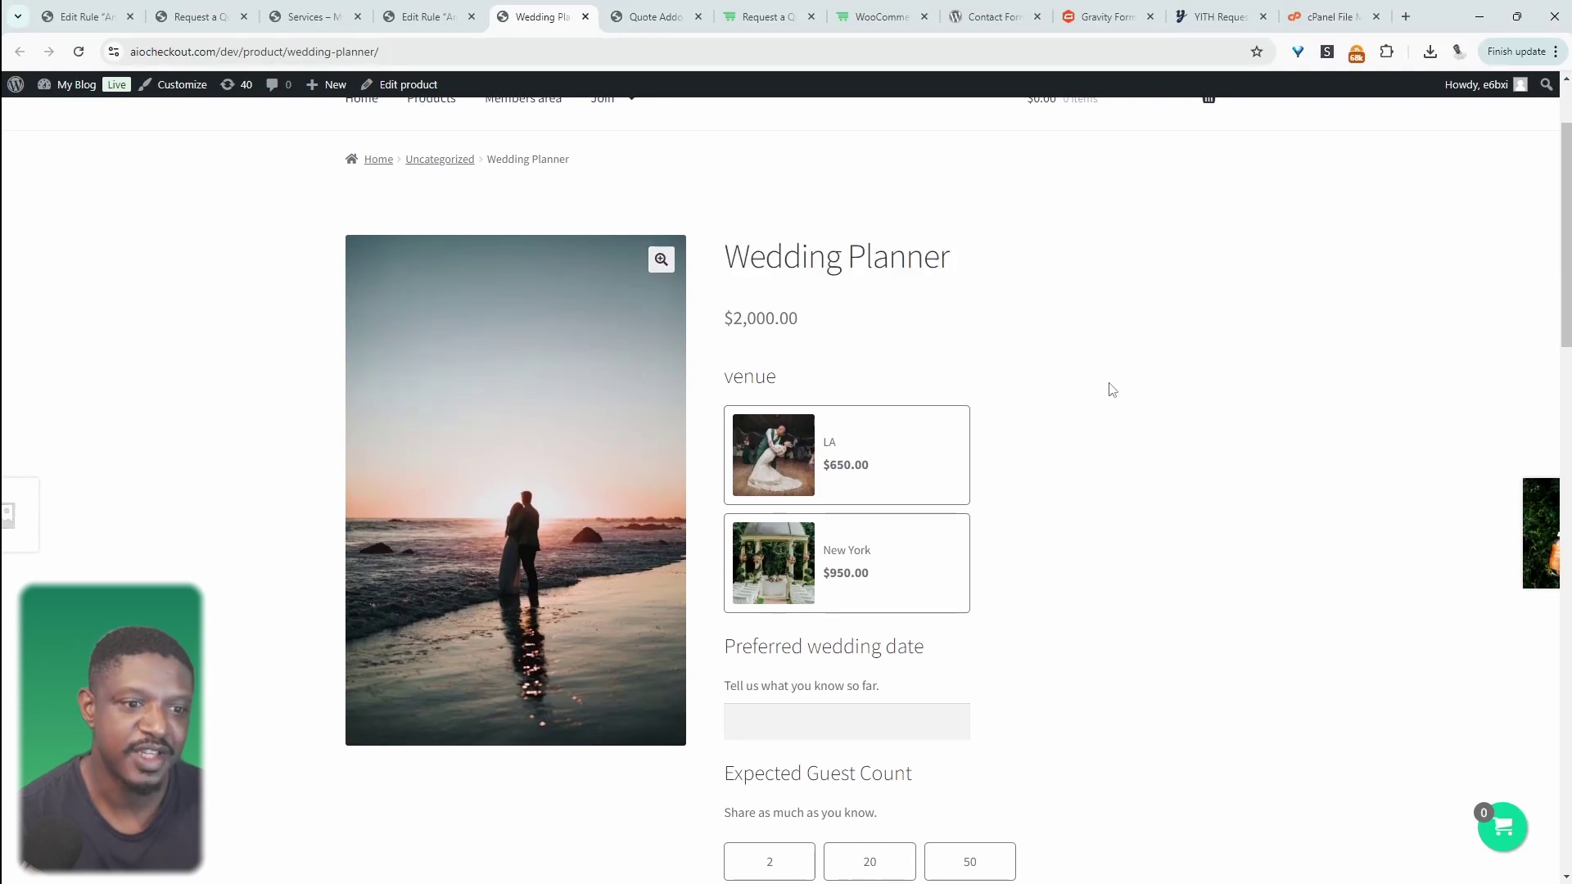
scroll(1122, 411, "down", 1)
left_click_drag(749, 236, 961, 239)
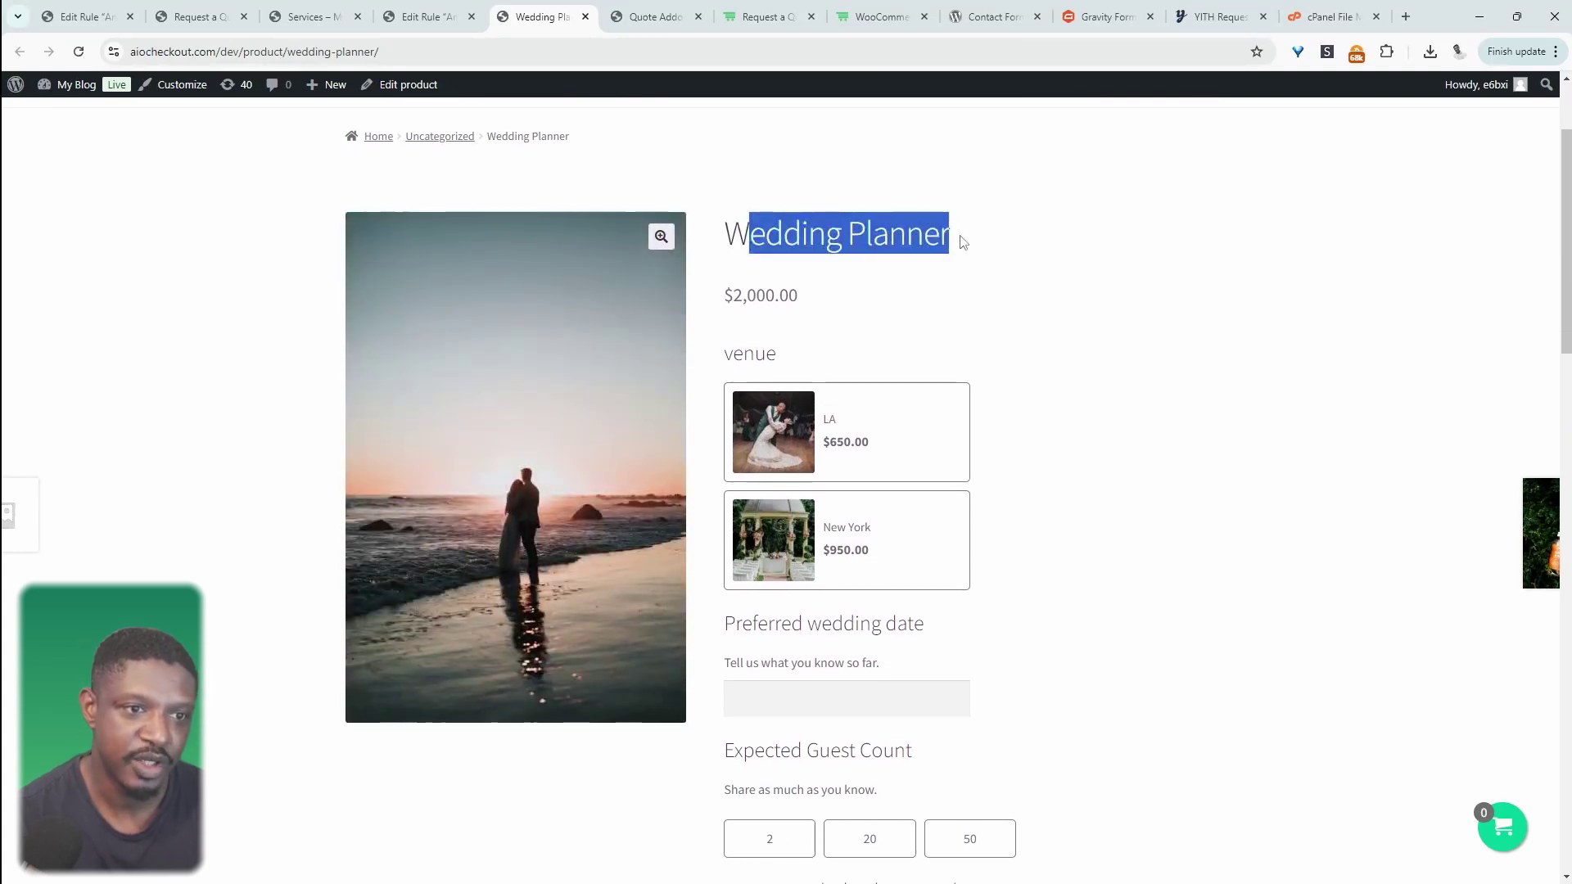
left_click(736, 235)
For the Wedding Planner product, choose the New York venue, wedding date 13/11/2024, 20 expected guests and Yes for photography
scroll(936, 333, "down", 1)
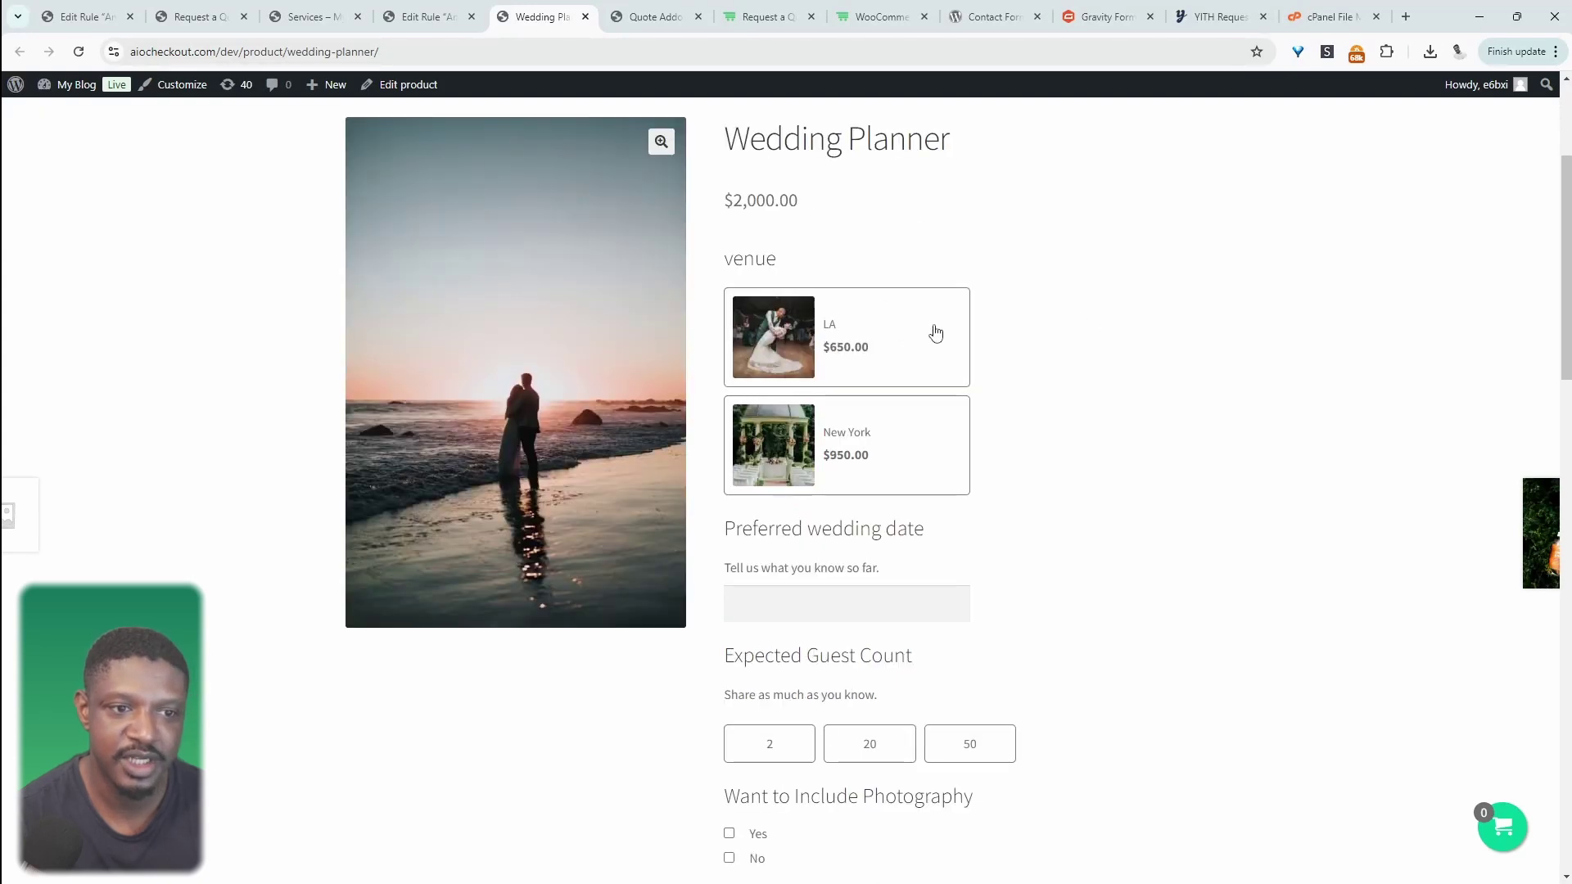
left_click(924, 343)
left_click(937, 457)
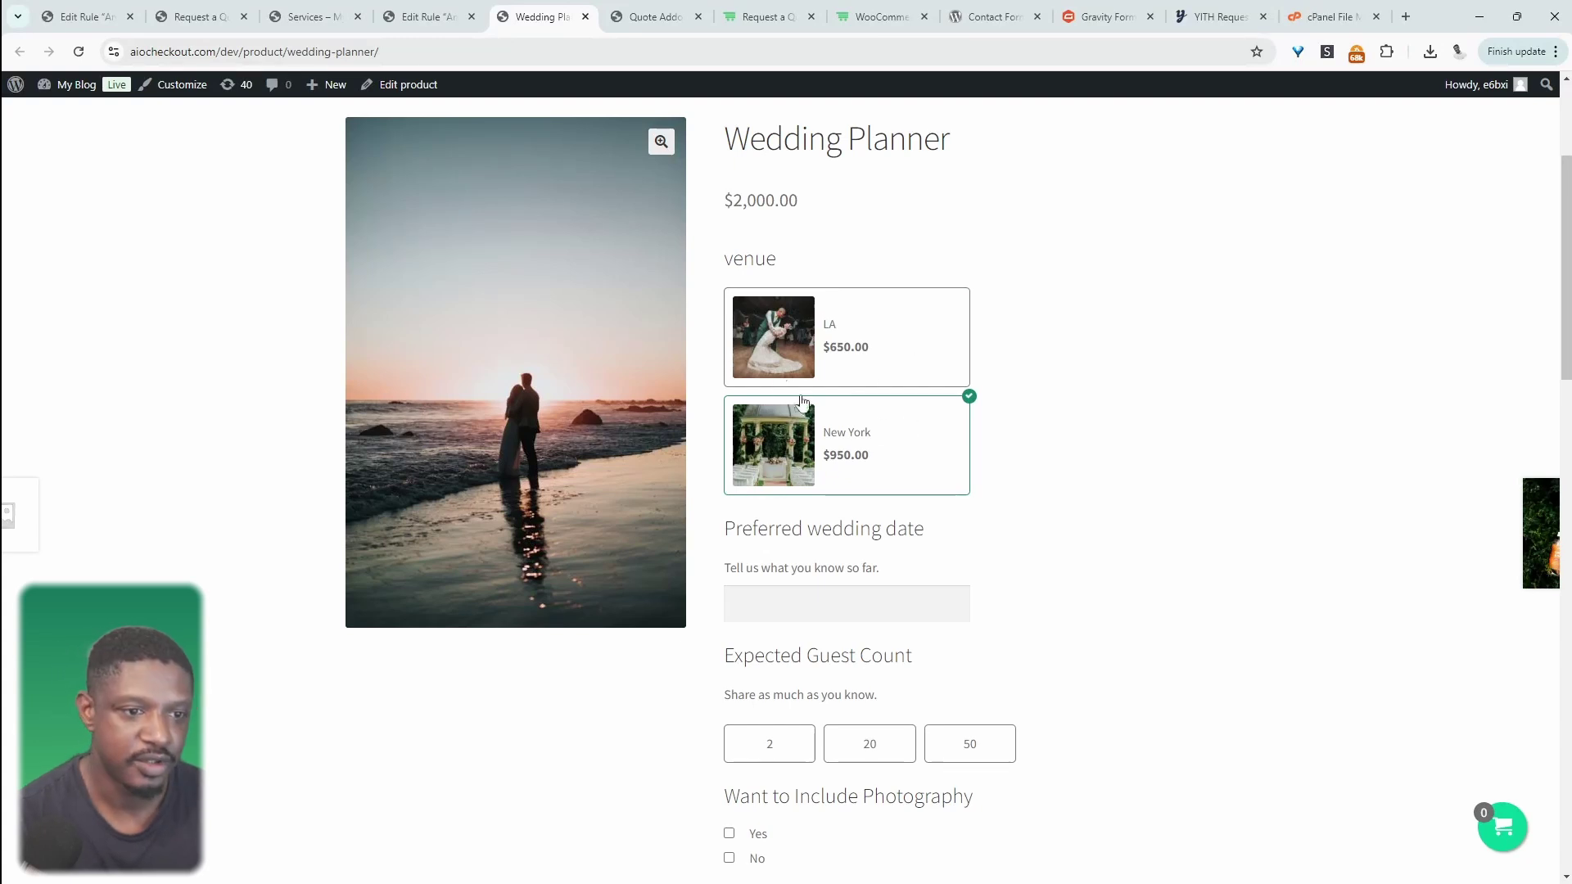
left_click(841, 352)
left_click(905, 461)
scroll(904, 491, "down", 2)
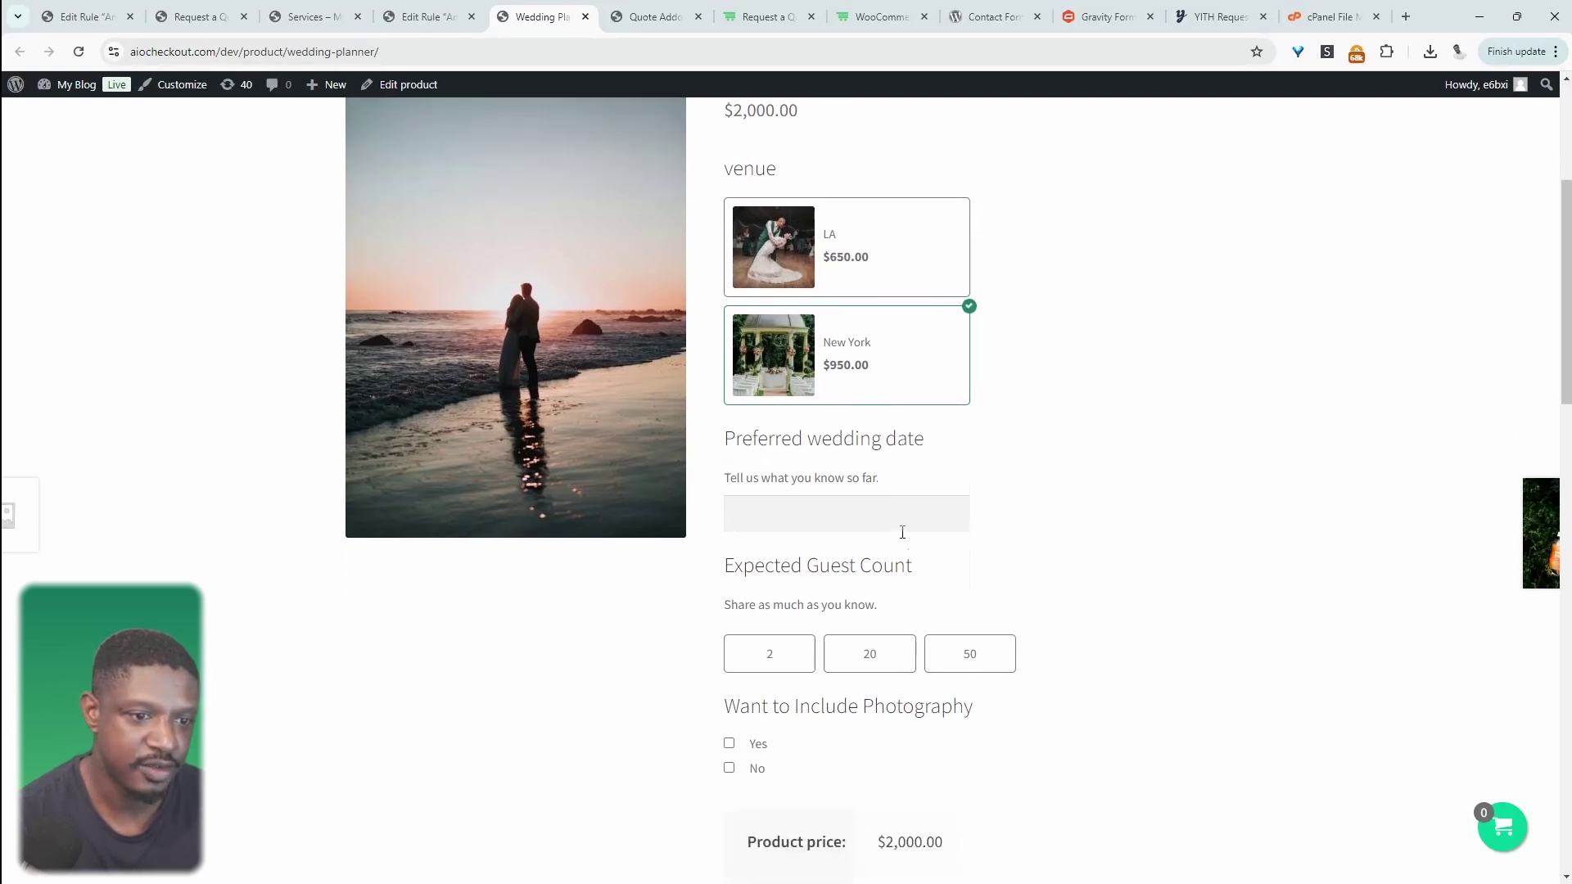
left_click(820, 450)
left_click(843, 618)
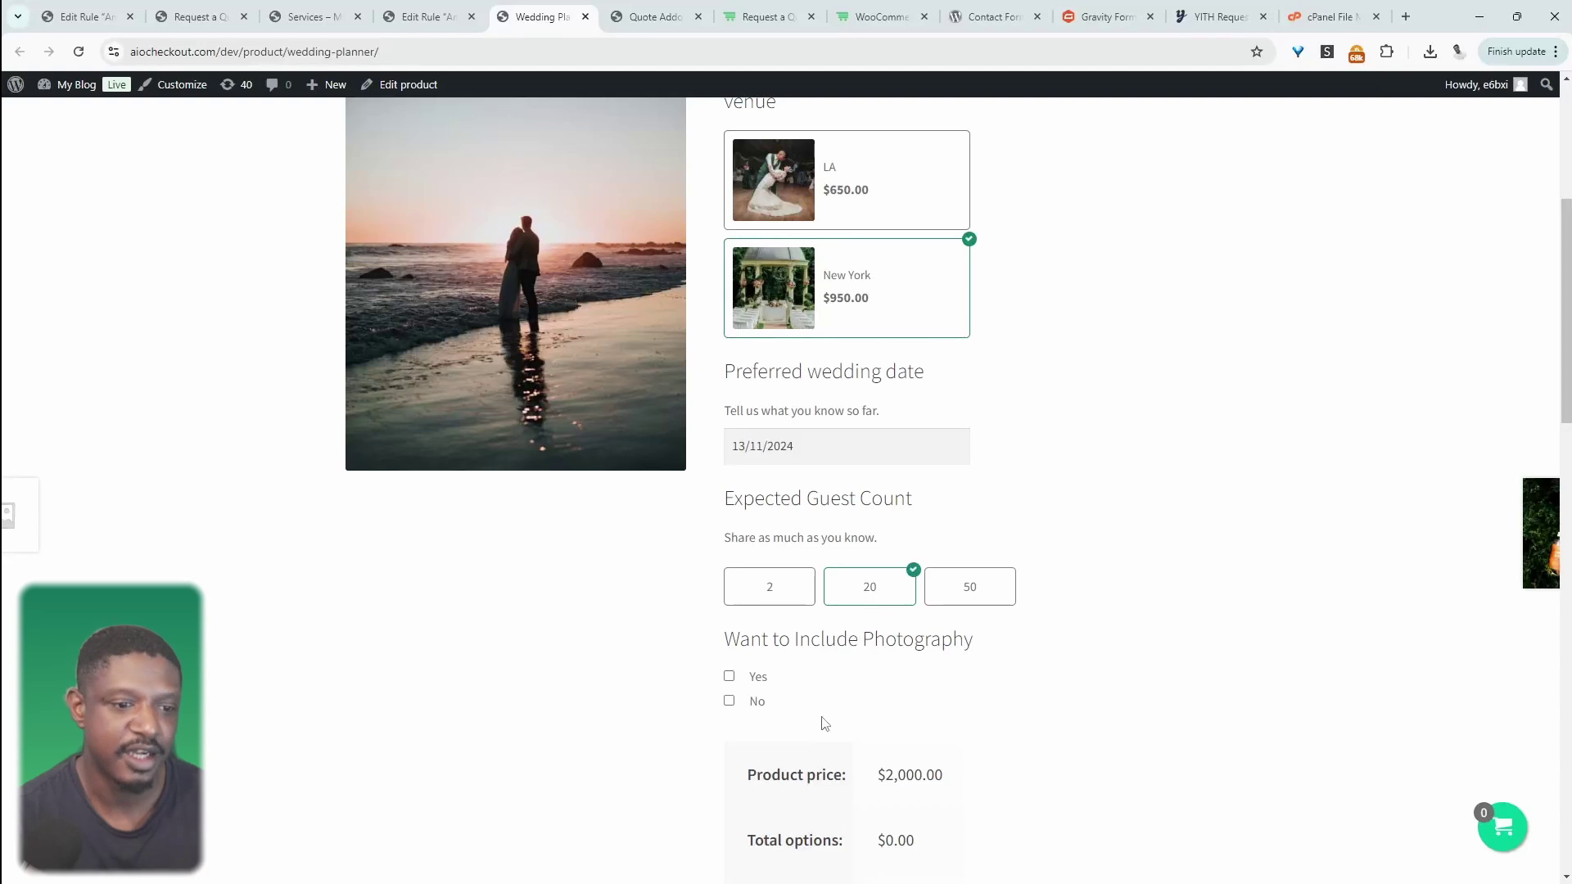
left_click(729, 677)
Examine the Wedding Planner product's price summary, Add to Quote button and selected options
scroll(952, 672, "down", 4)
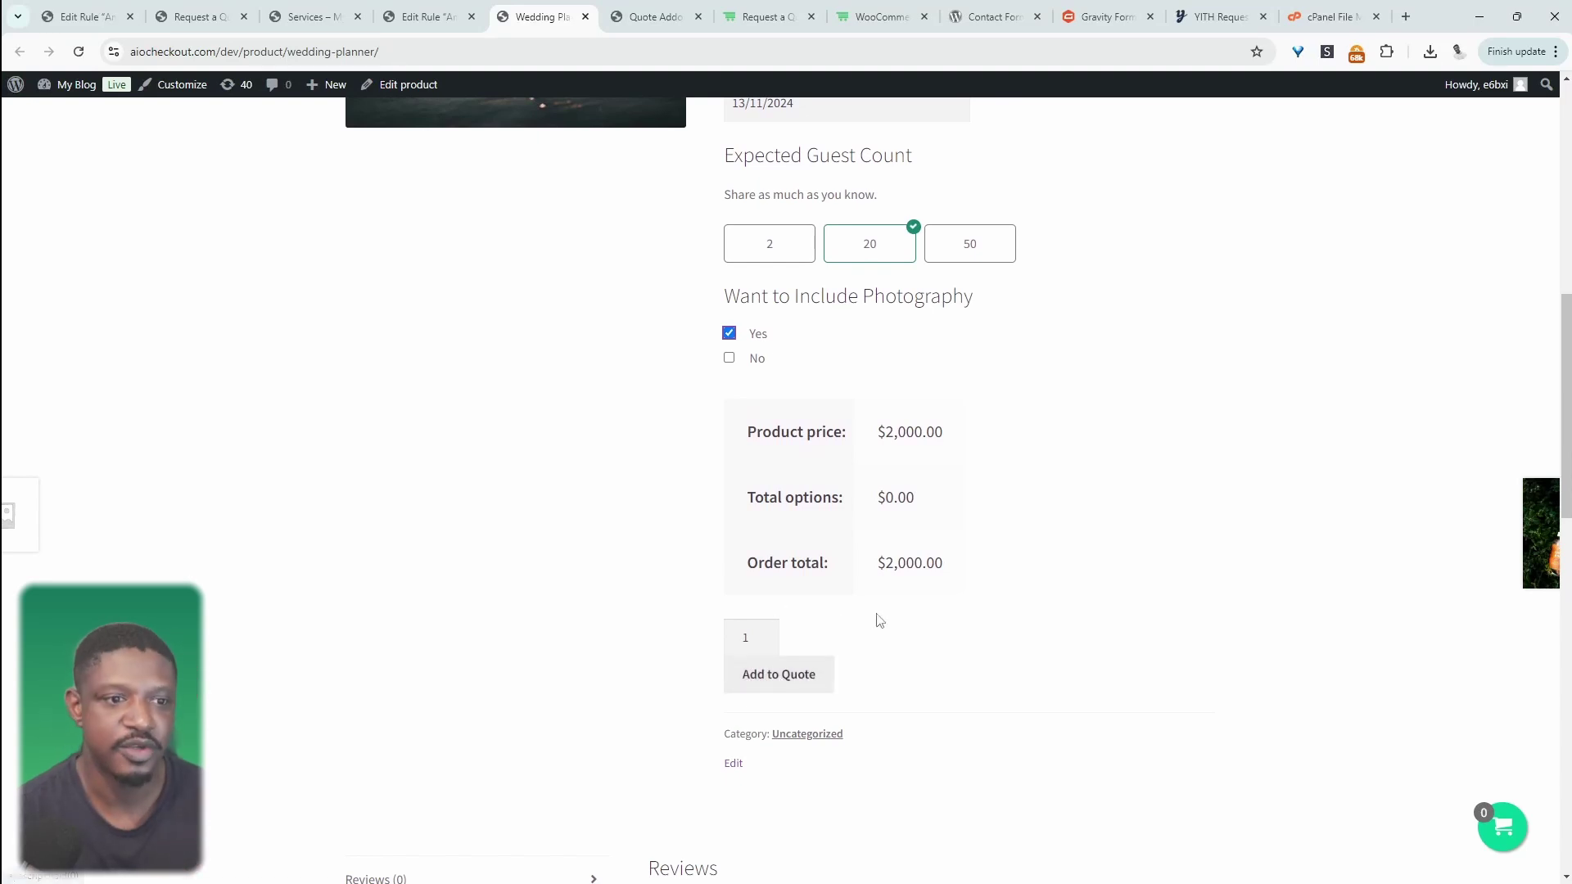
scroll(880, 606, "up", 4)
scroll(557, 498, "up", 4)
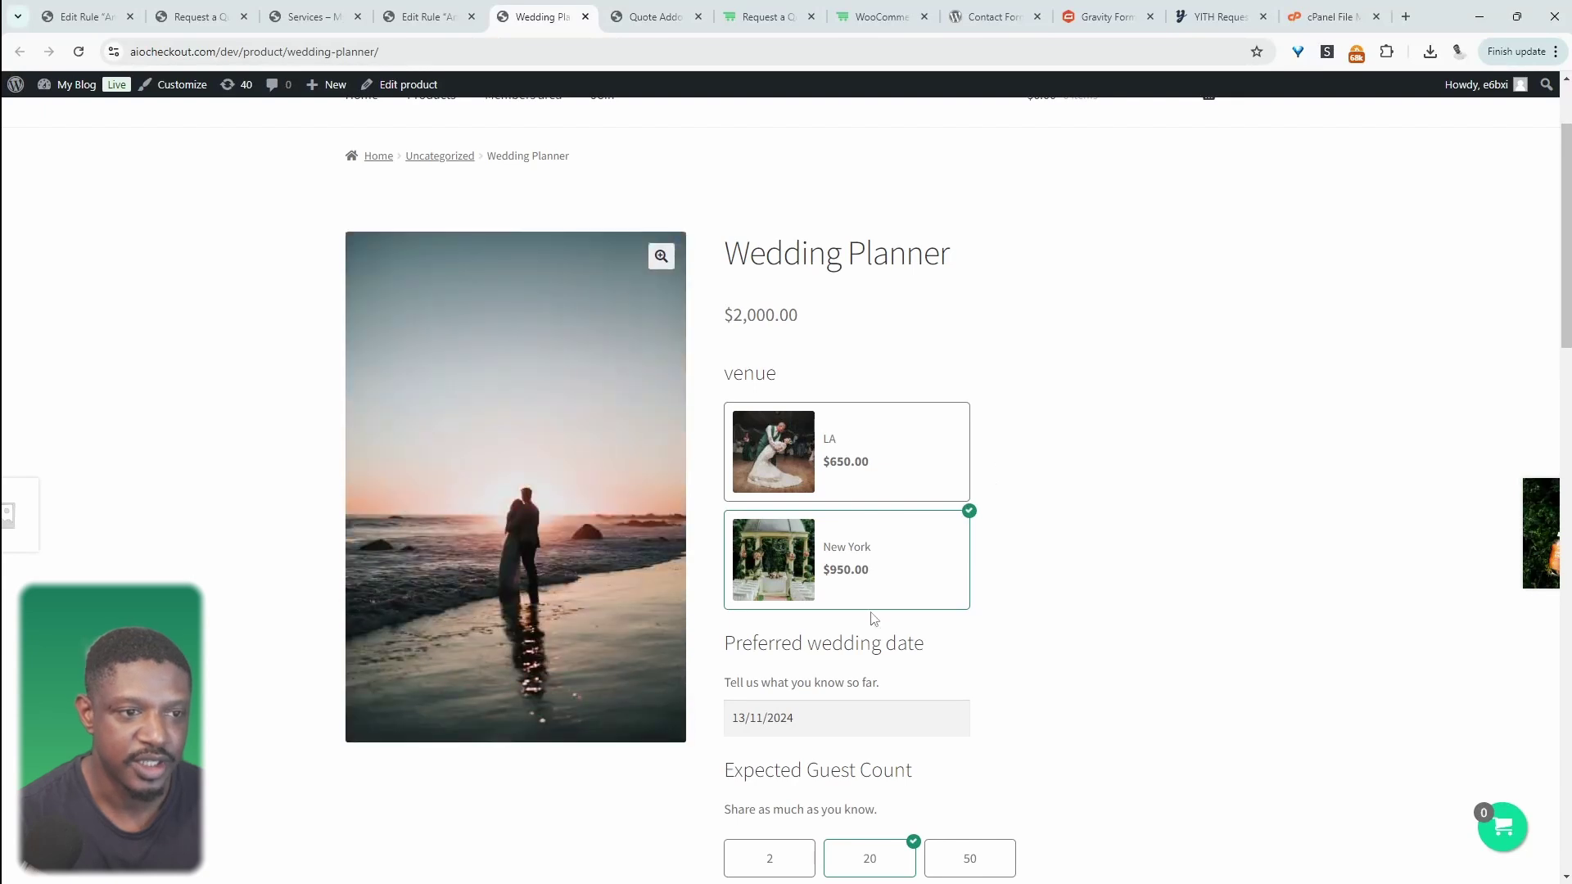
scroll(1048, 647, "up", 2)
scroll(1056, 635, "down", 2)
scroll(926, 631, "down", 8)
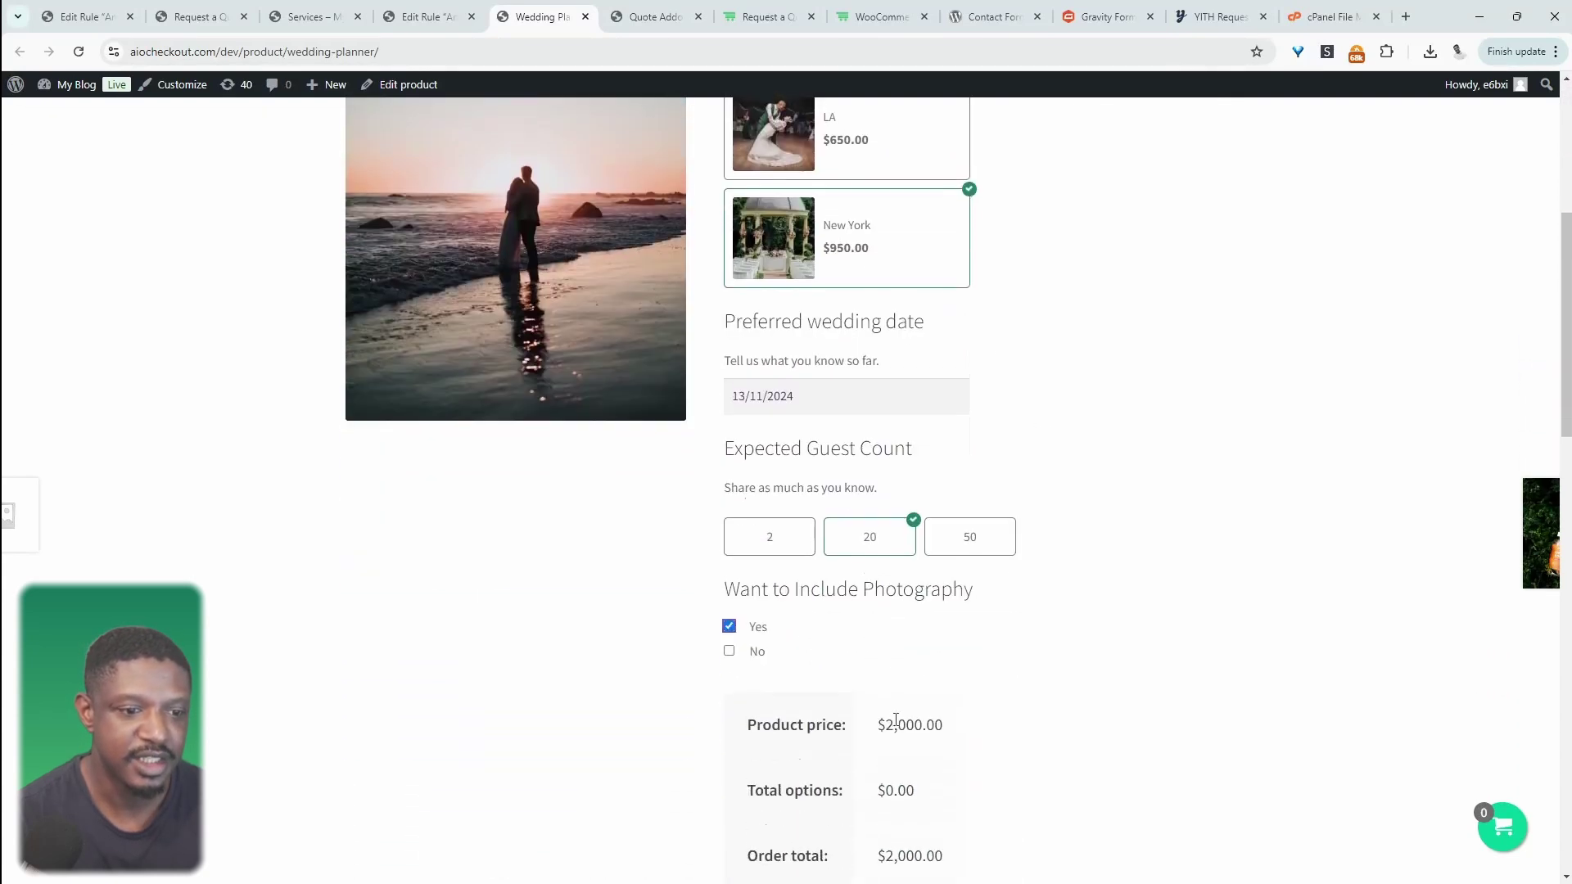
Switch to the Quote Addon Example page and examine its venue, date, guest count and photography options and its price summary
left_click(677, 18)
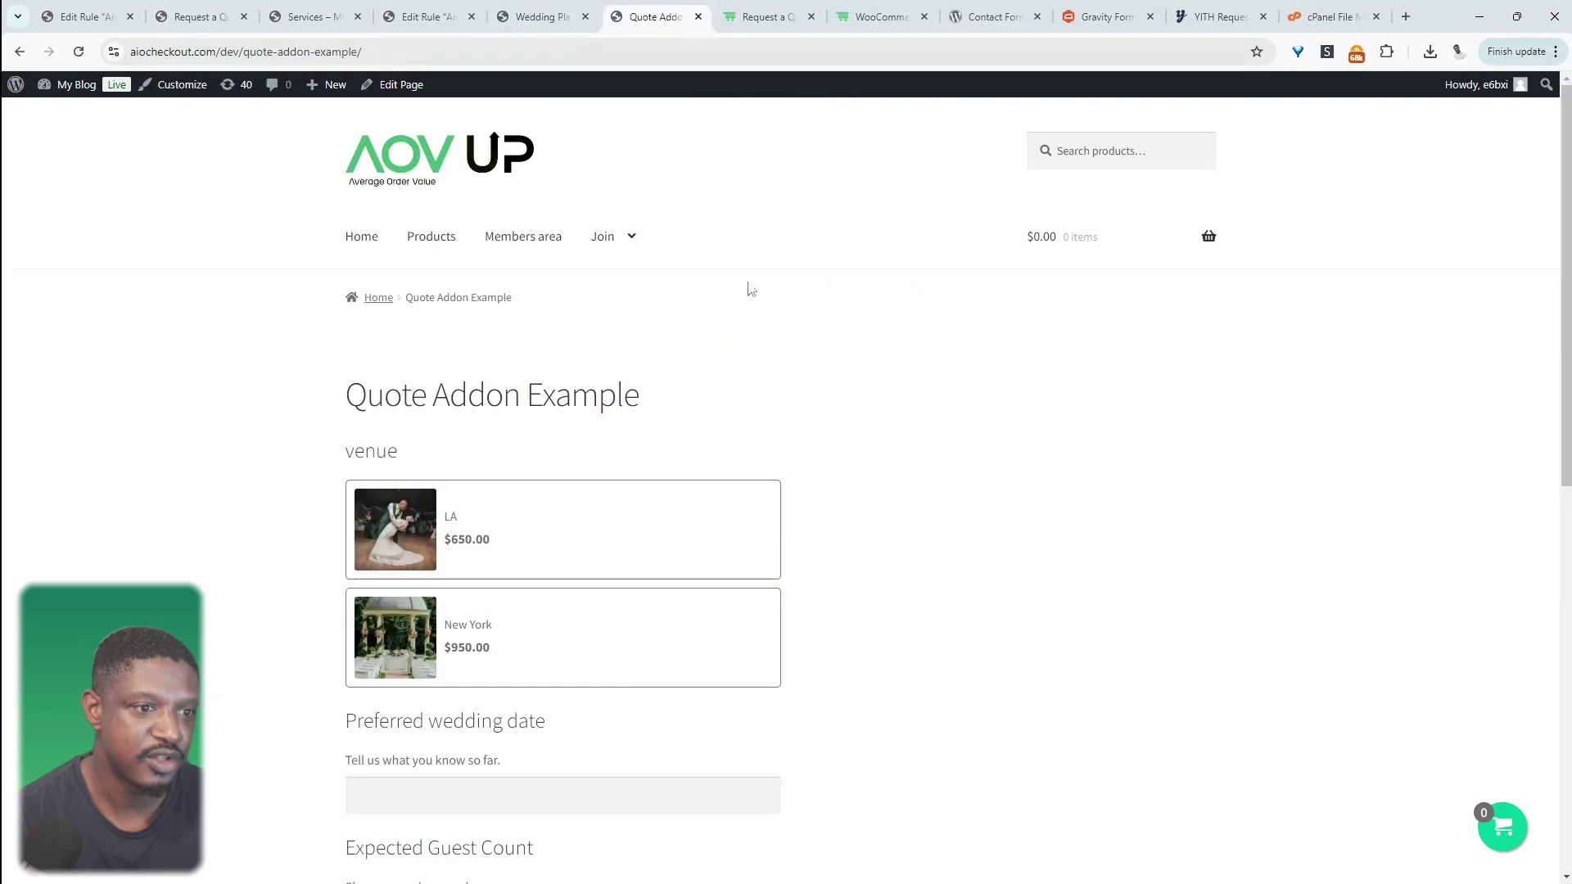
scroll(565, 450, "down", 2)
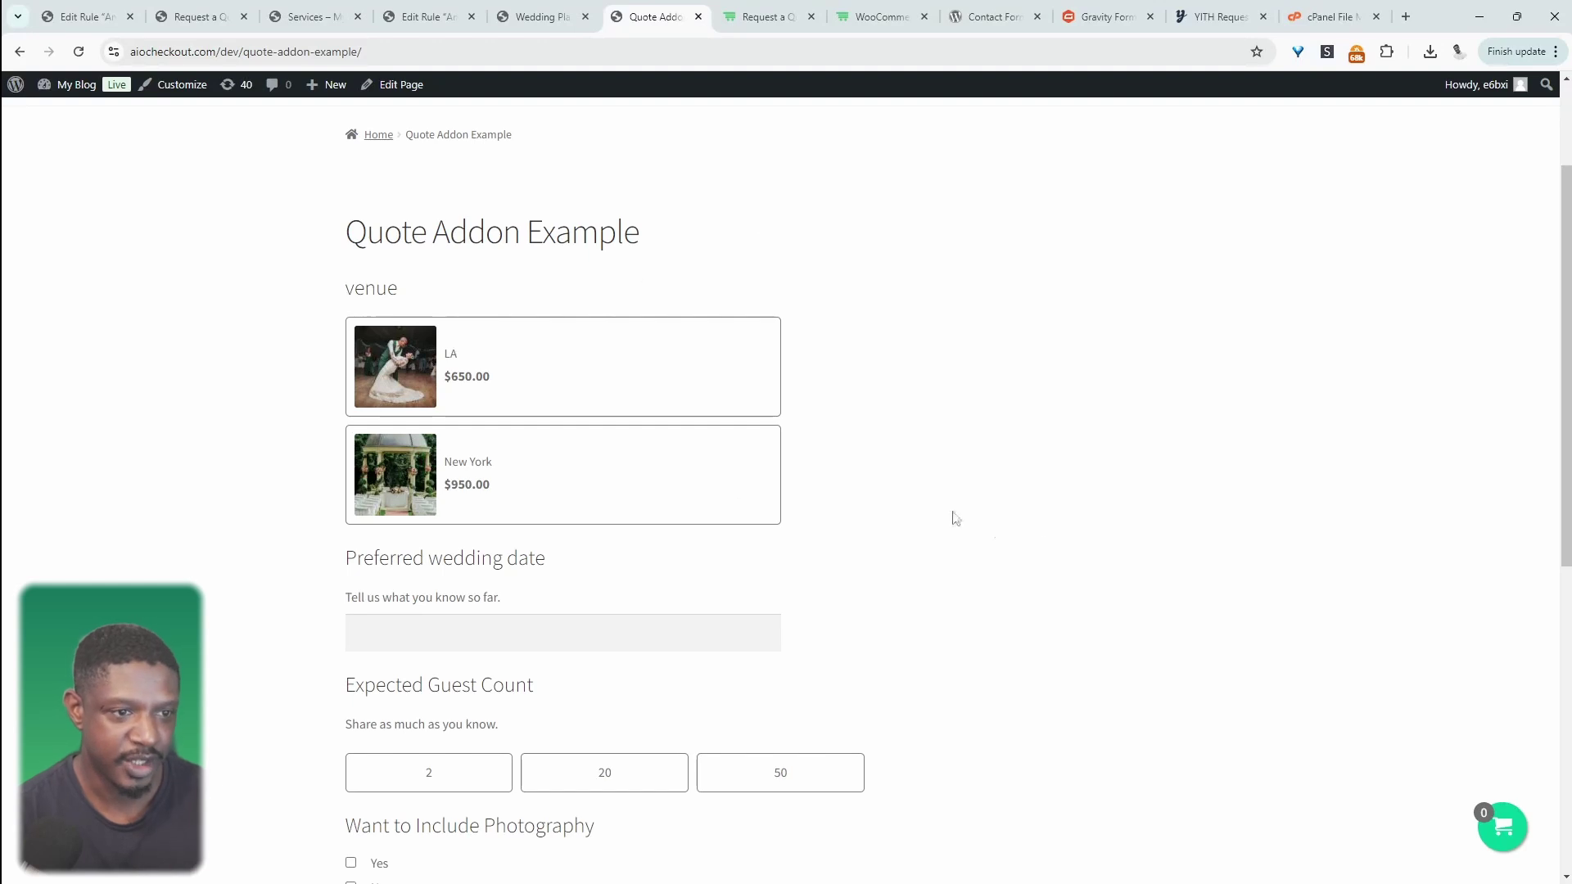
scroll(1128, 458, "up", 2)
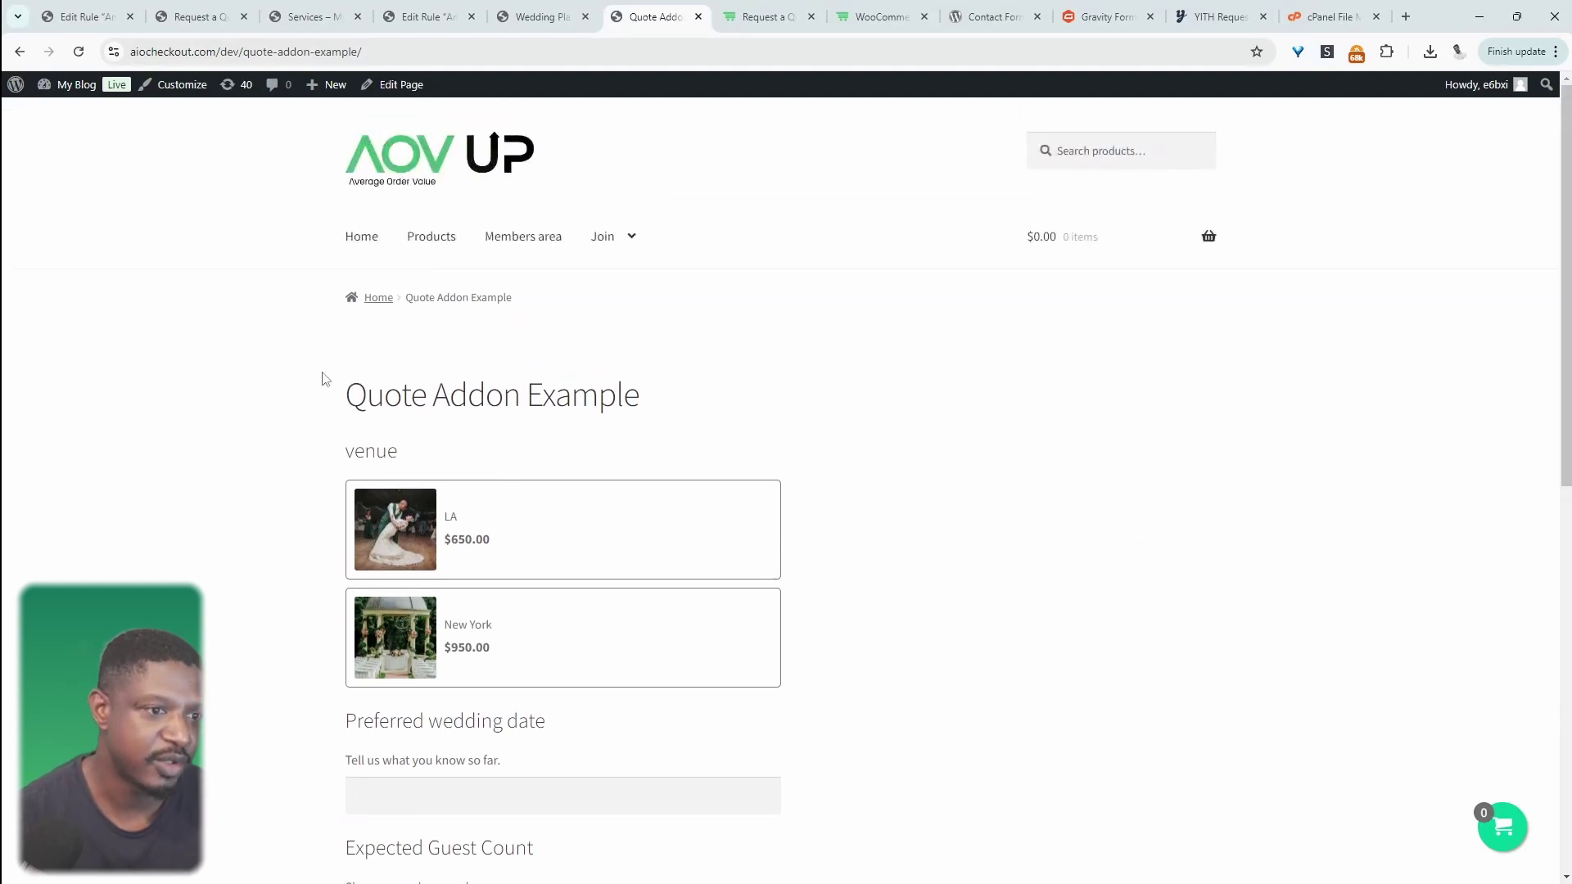
scroll(1035, 617, "down", 4)
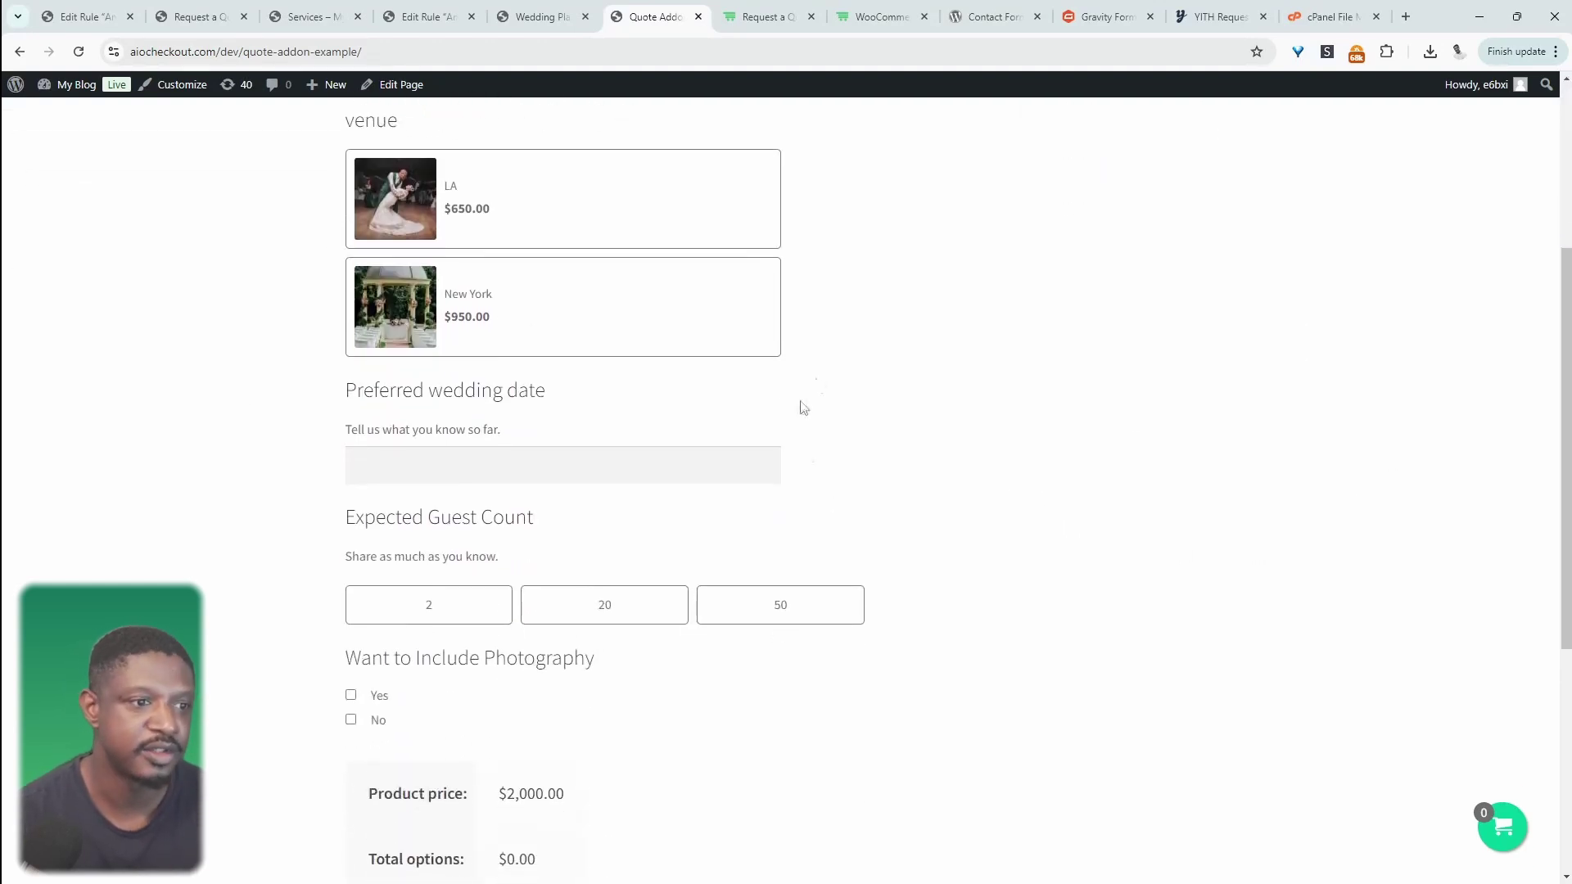
left_click_drag(1011, 149, 1024, 527)
left_click(1032, 245)
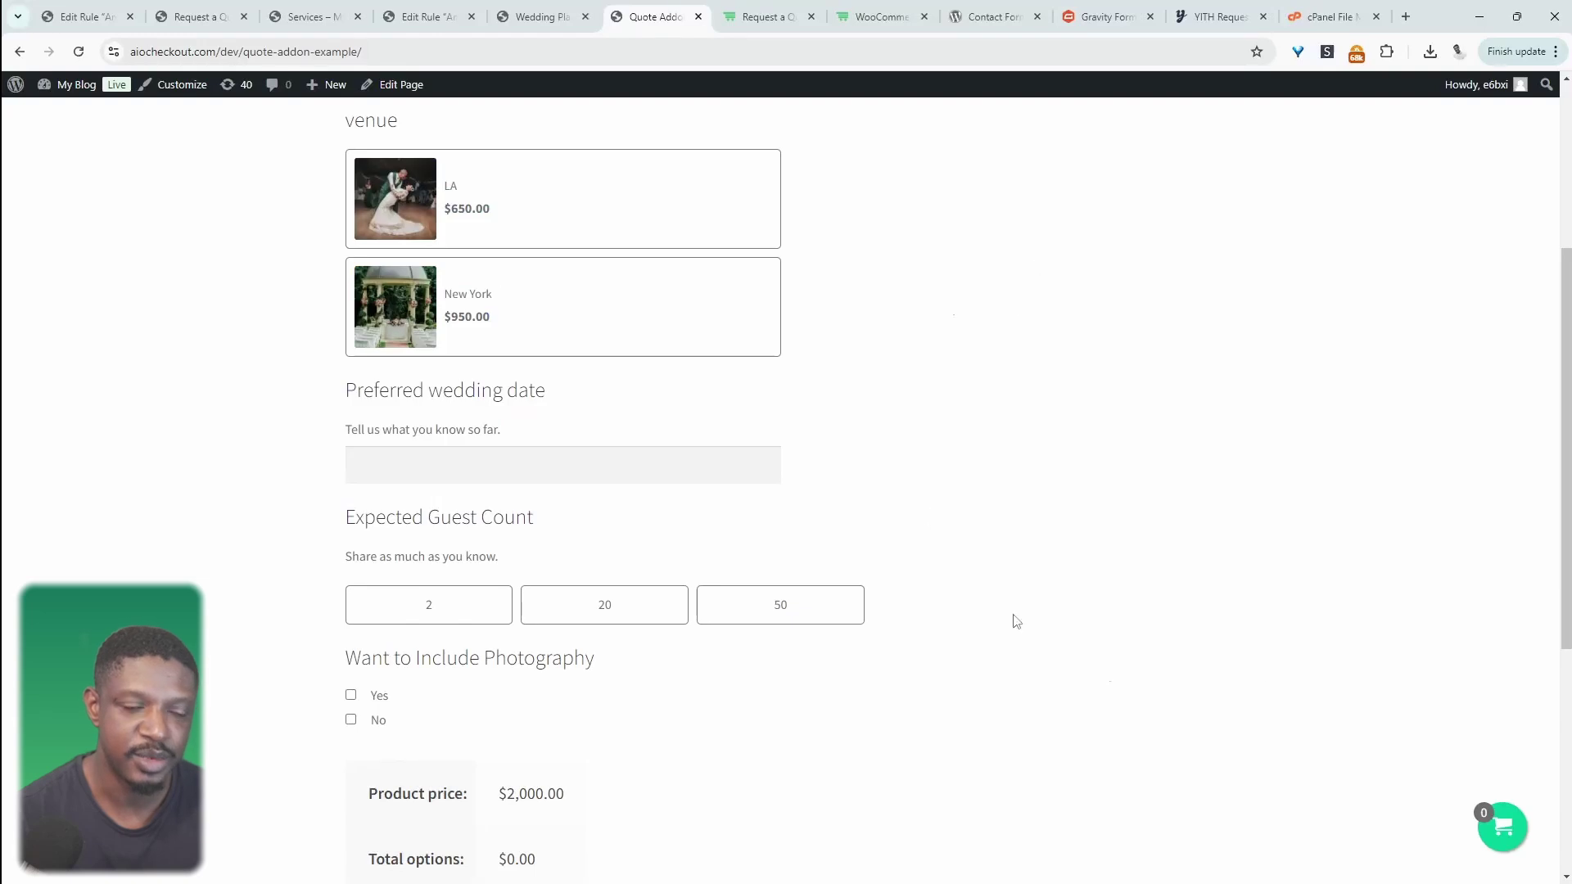
scroll(1180, 467, "down", 5)
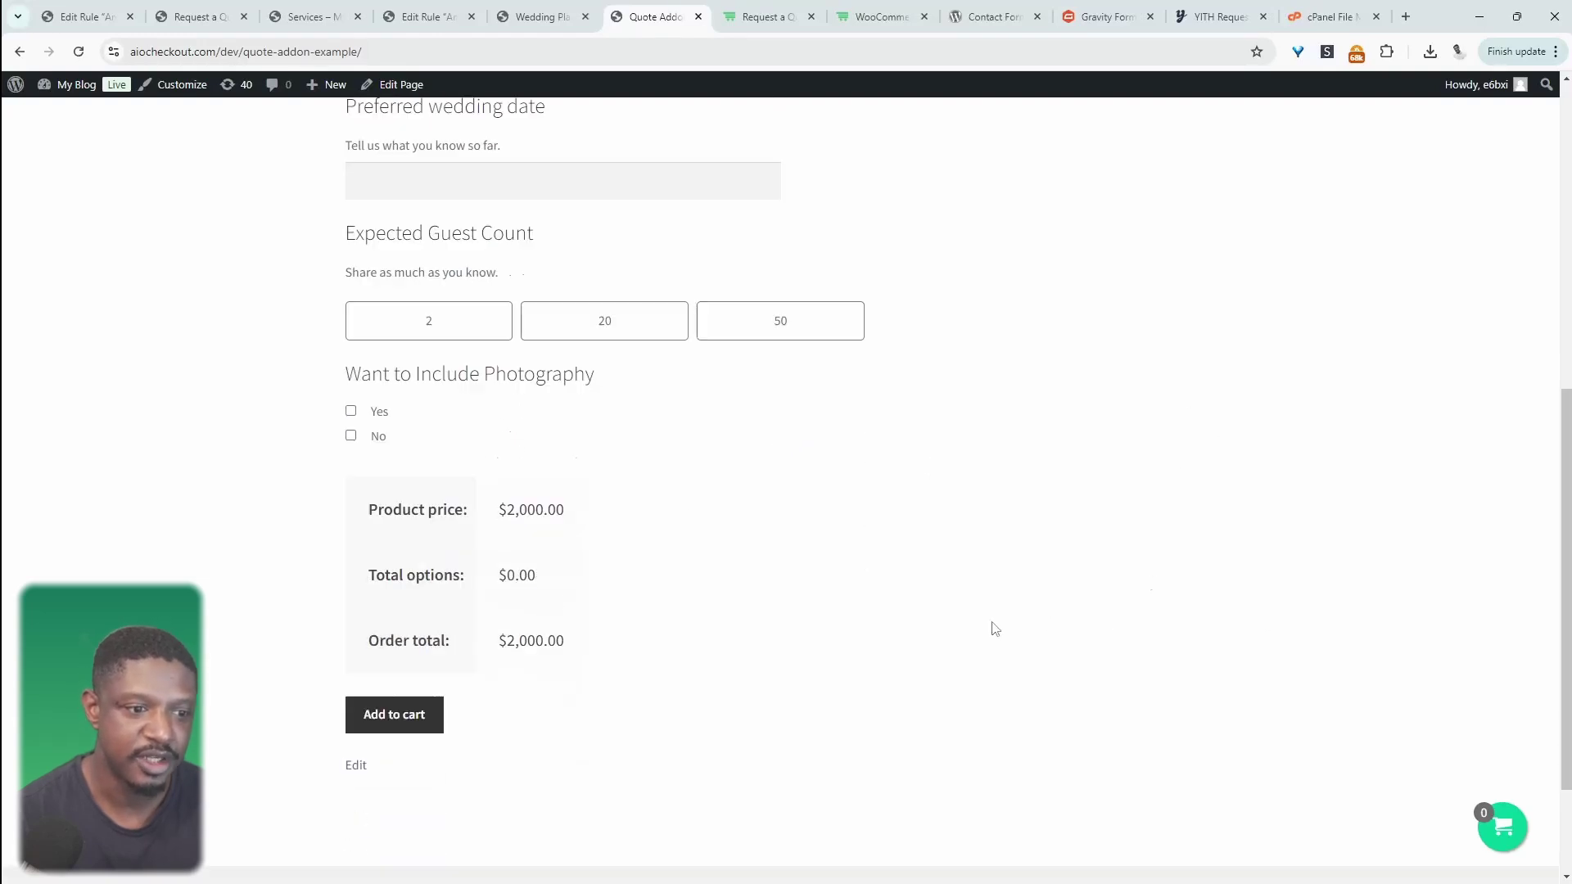
Open the wedding 1 option set and examine its name, embed targeting, selected product, user visibility choices and existing options
scroll(1123, 635, "up", 9)
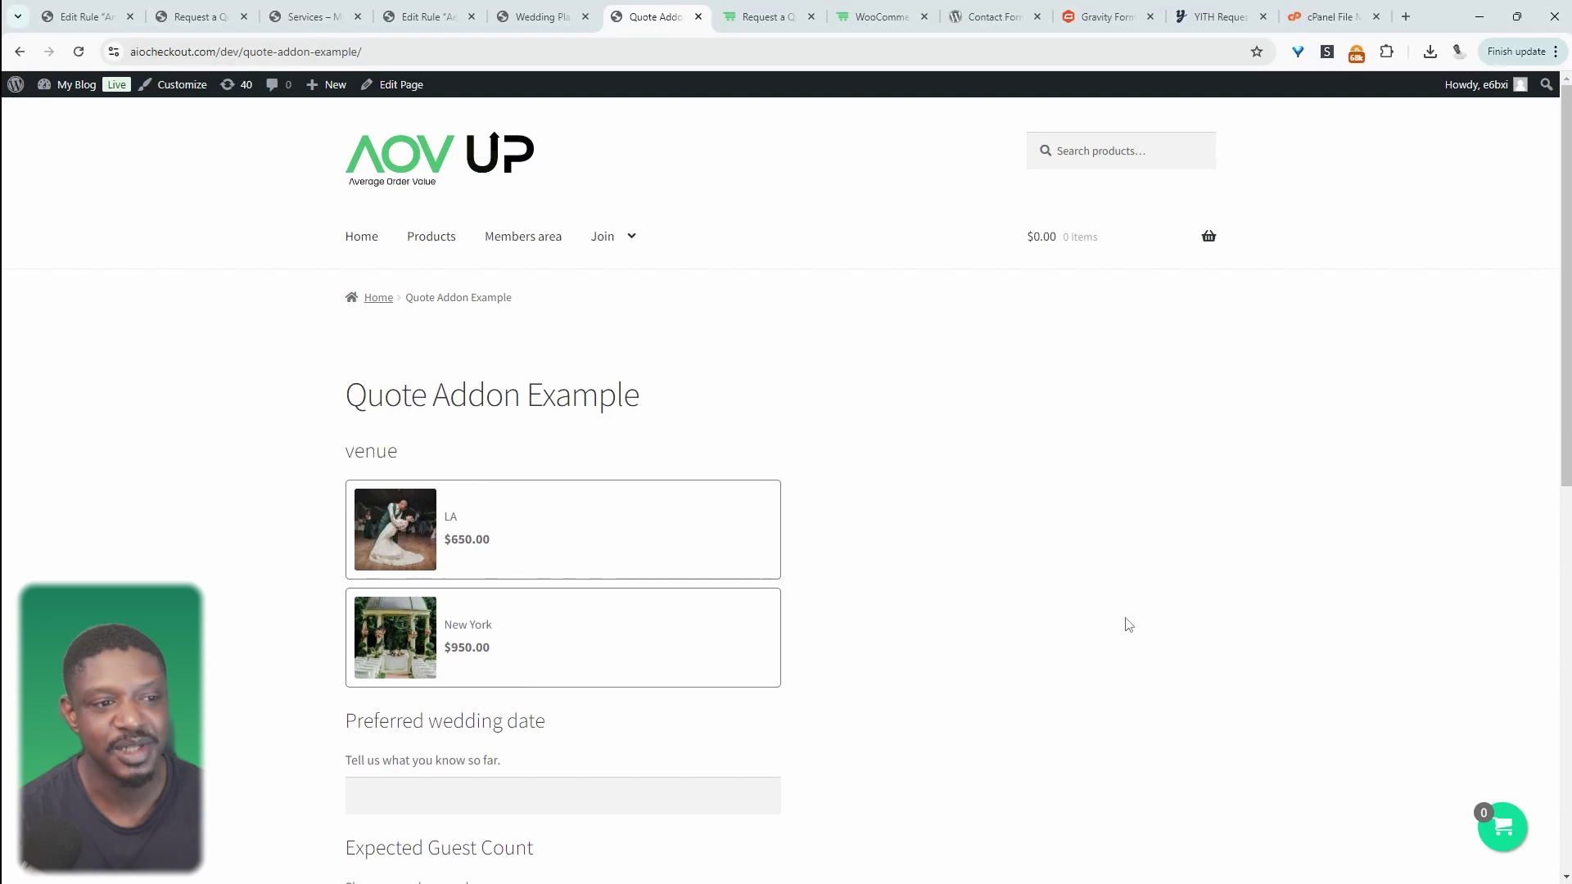
scroll(508, 642, "down", 8)
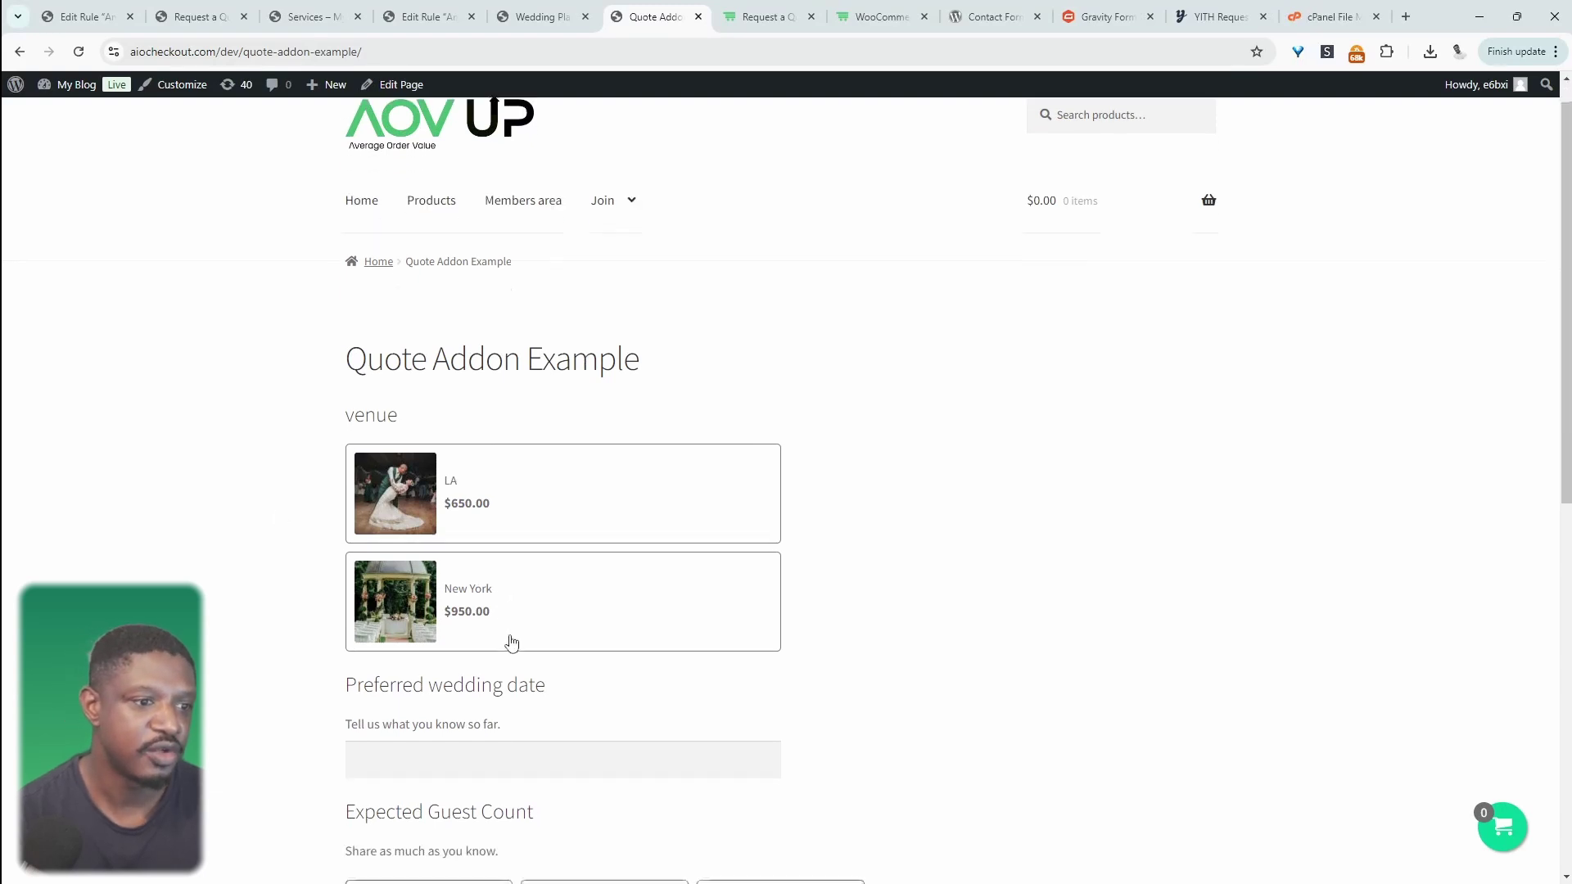
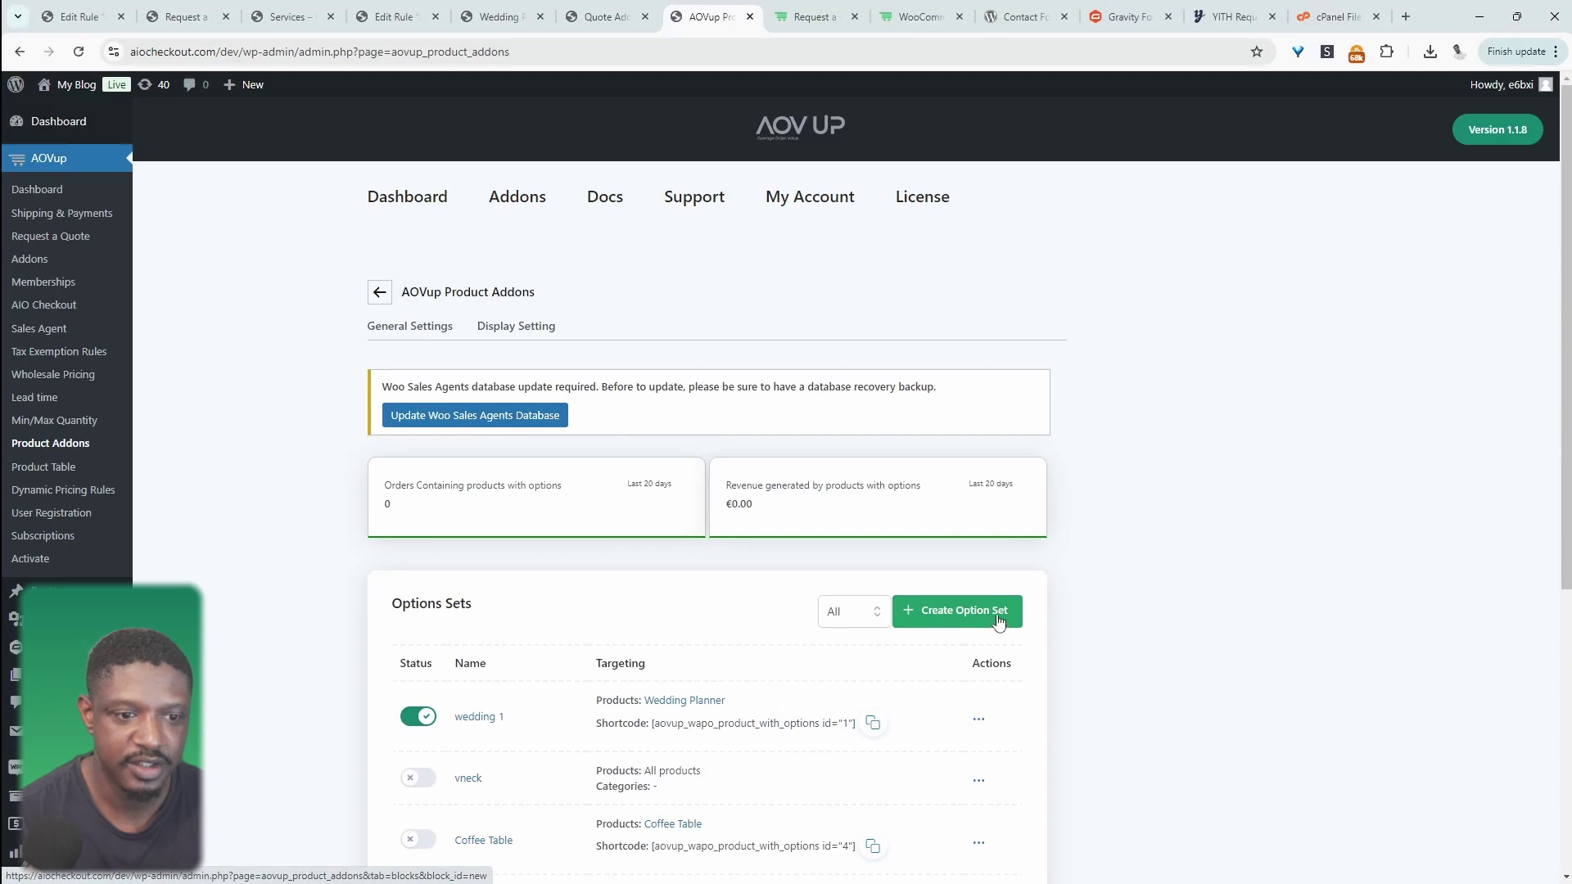
left_click(481, 718)
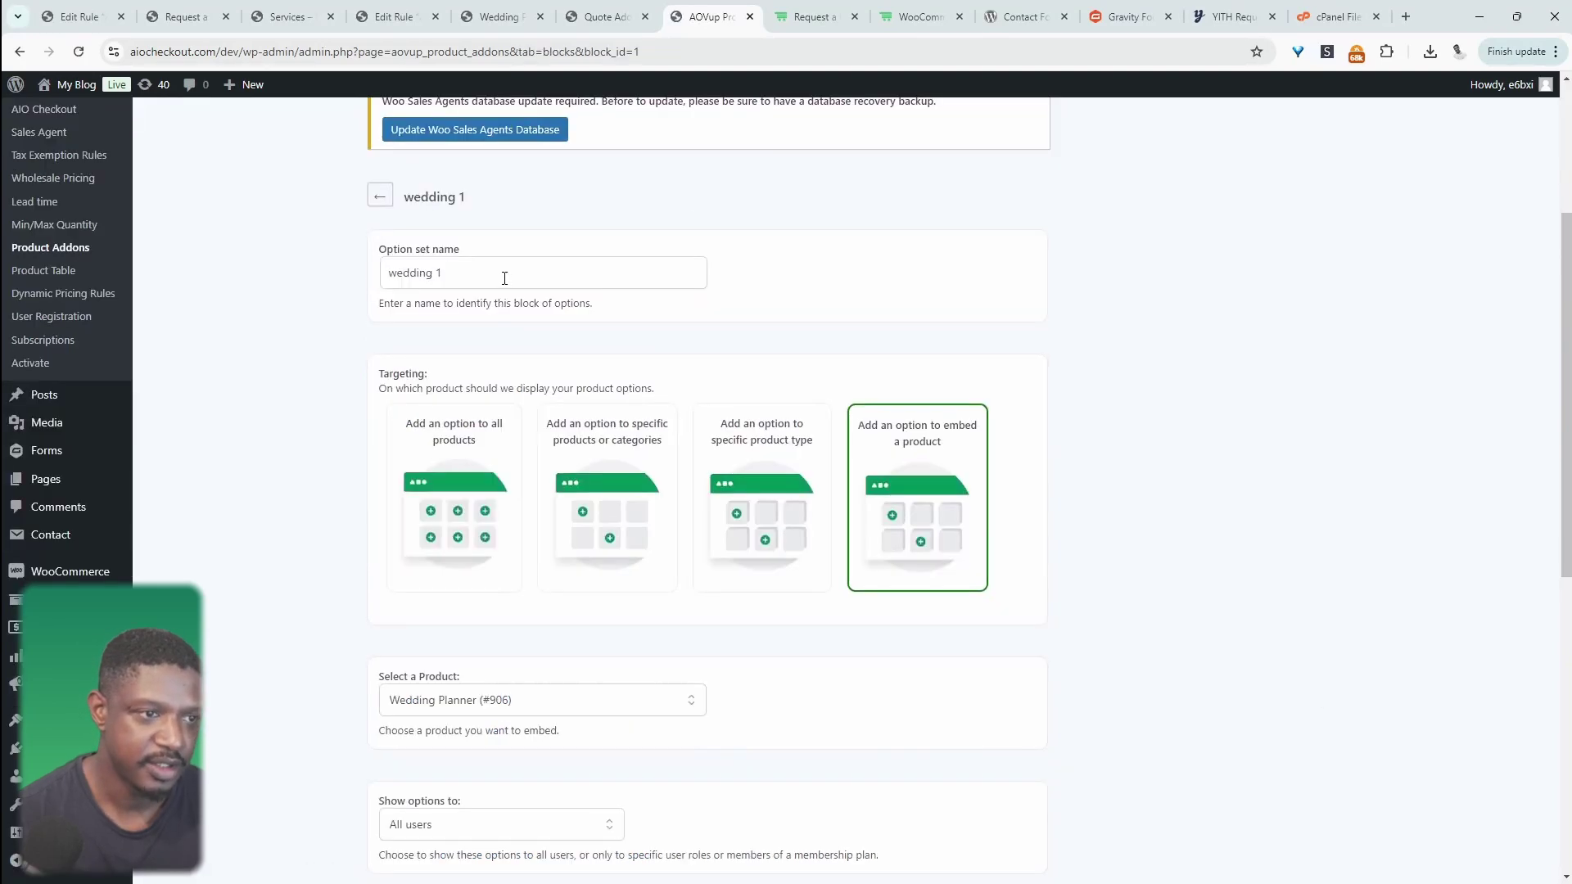
triple_click(505, 278)
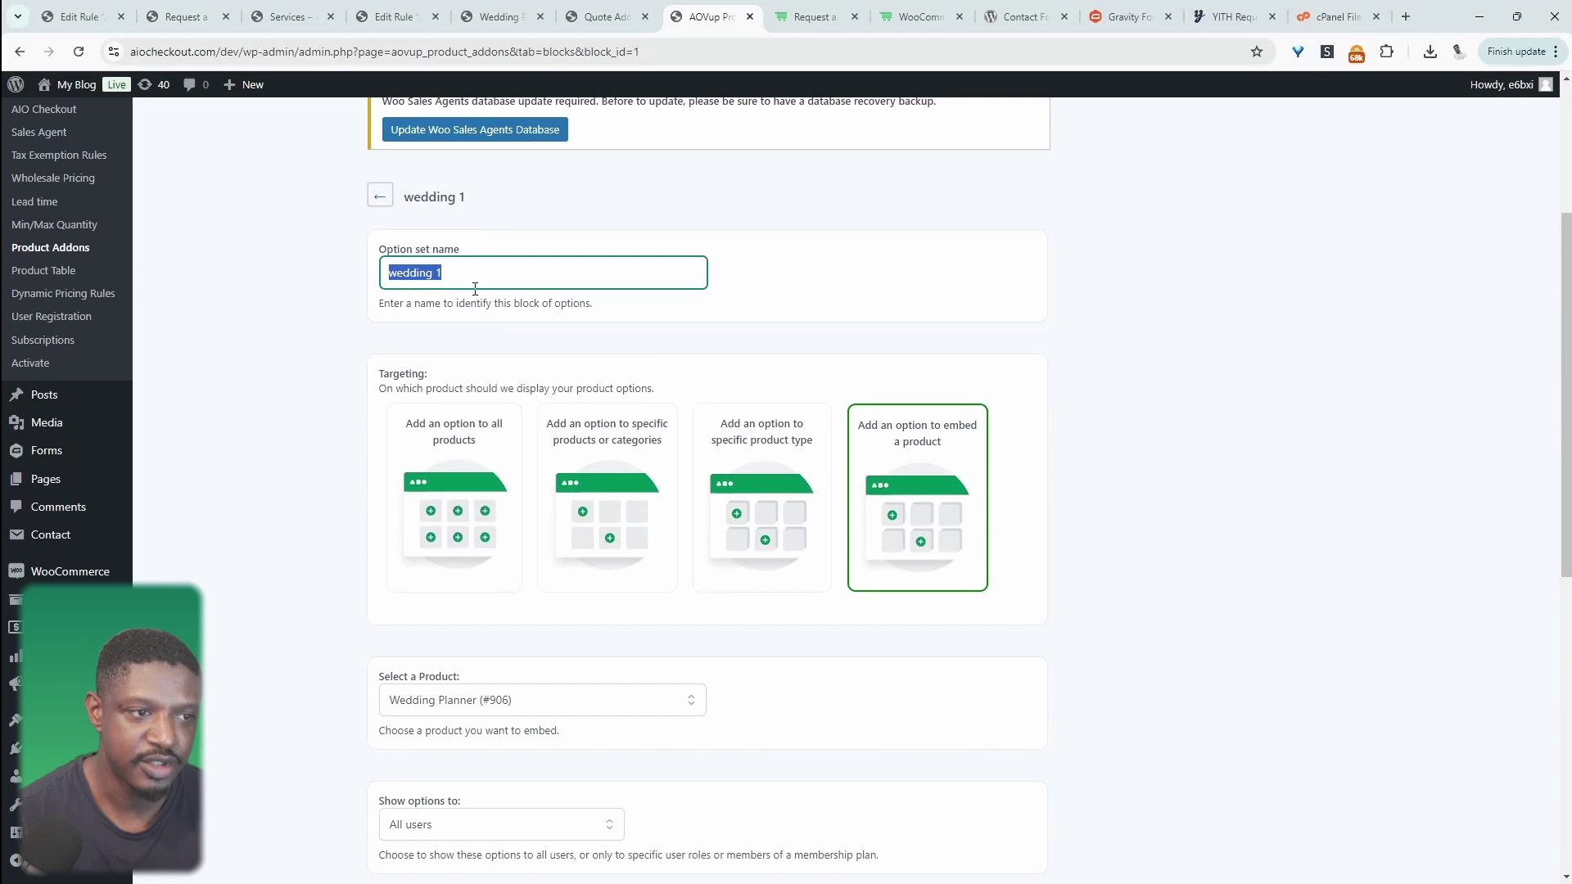
scroll(507, 307, "down", 3)
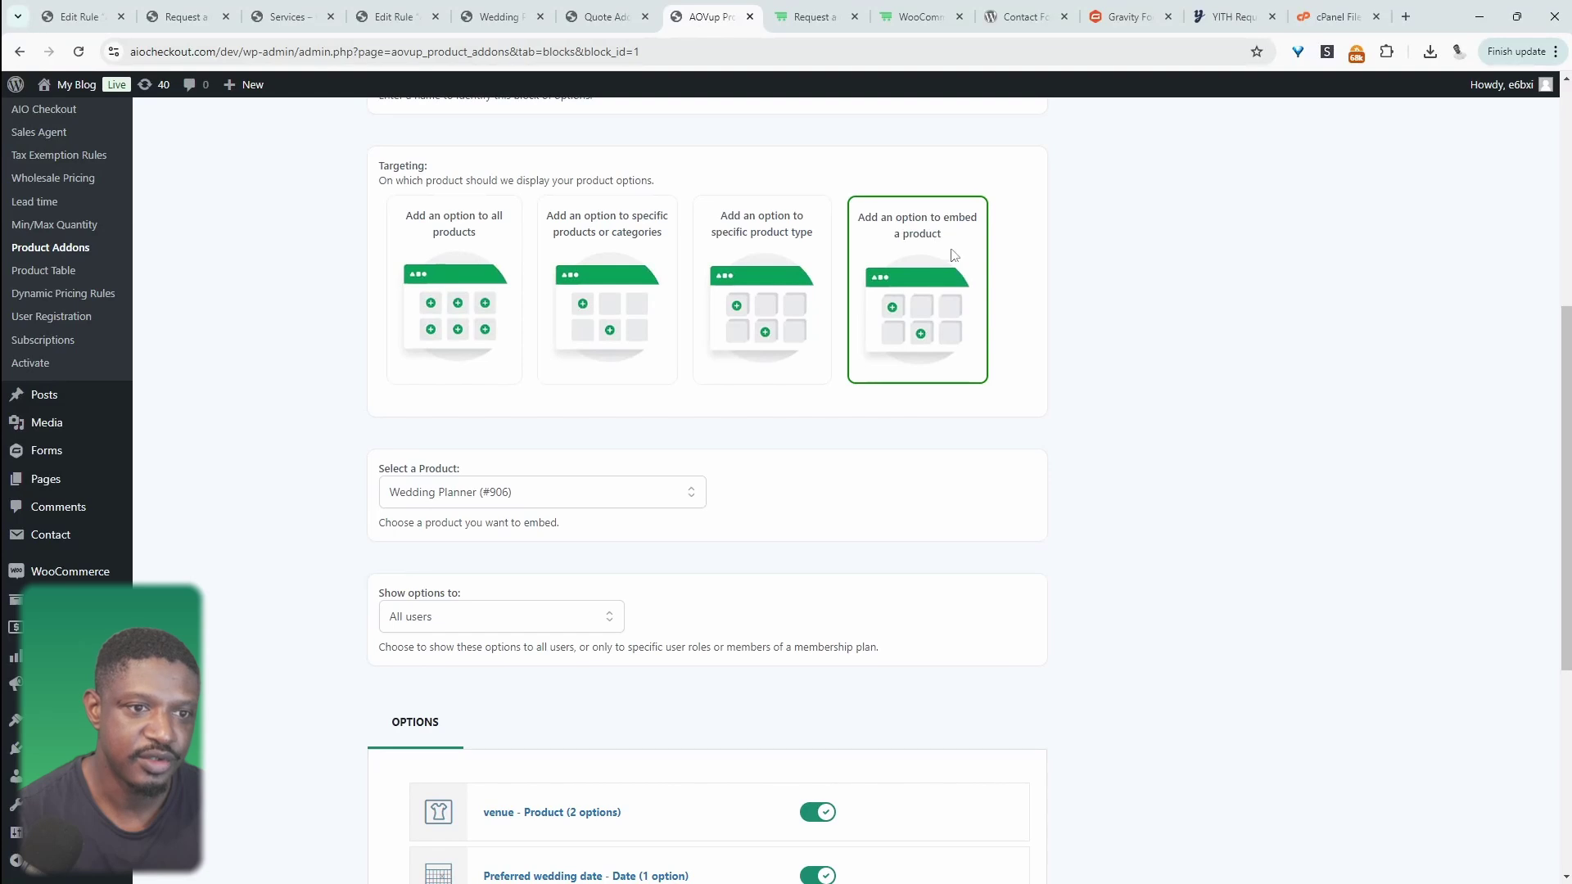
scroll(976, 399, "down", 3)
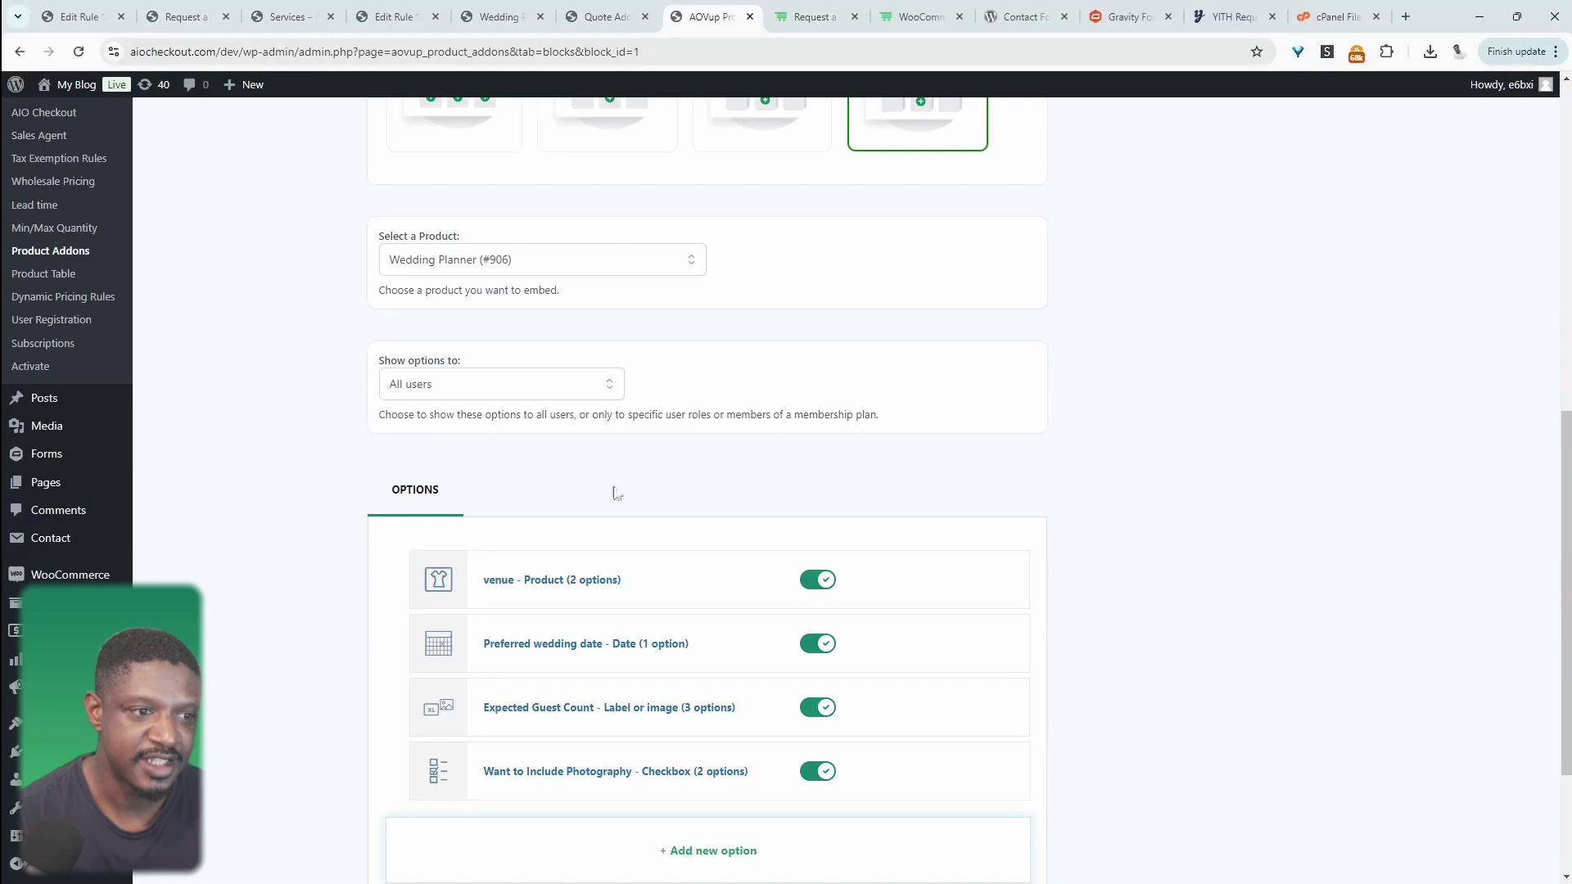
scroll(585, 647, "down", 2)
left_click(526, 254)
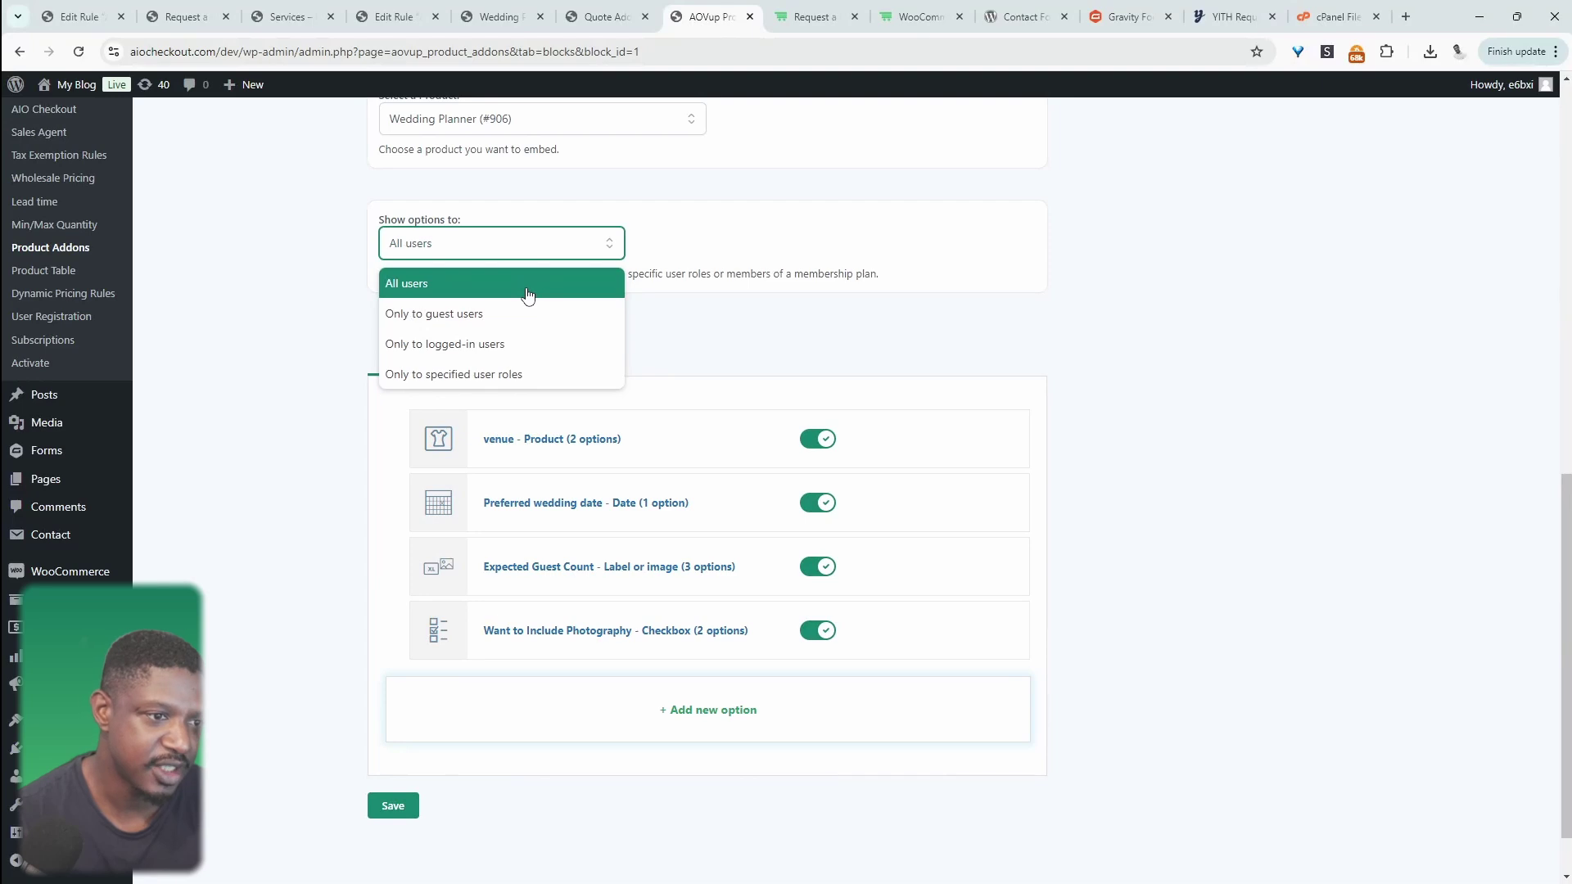
left_click(1280, 364)
scroll(787, 638, "down", 1)
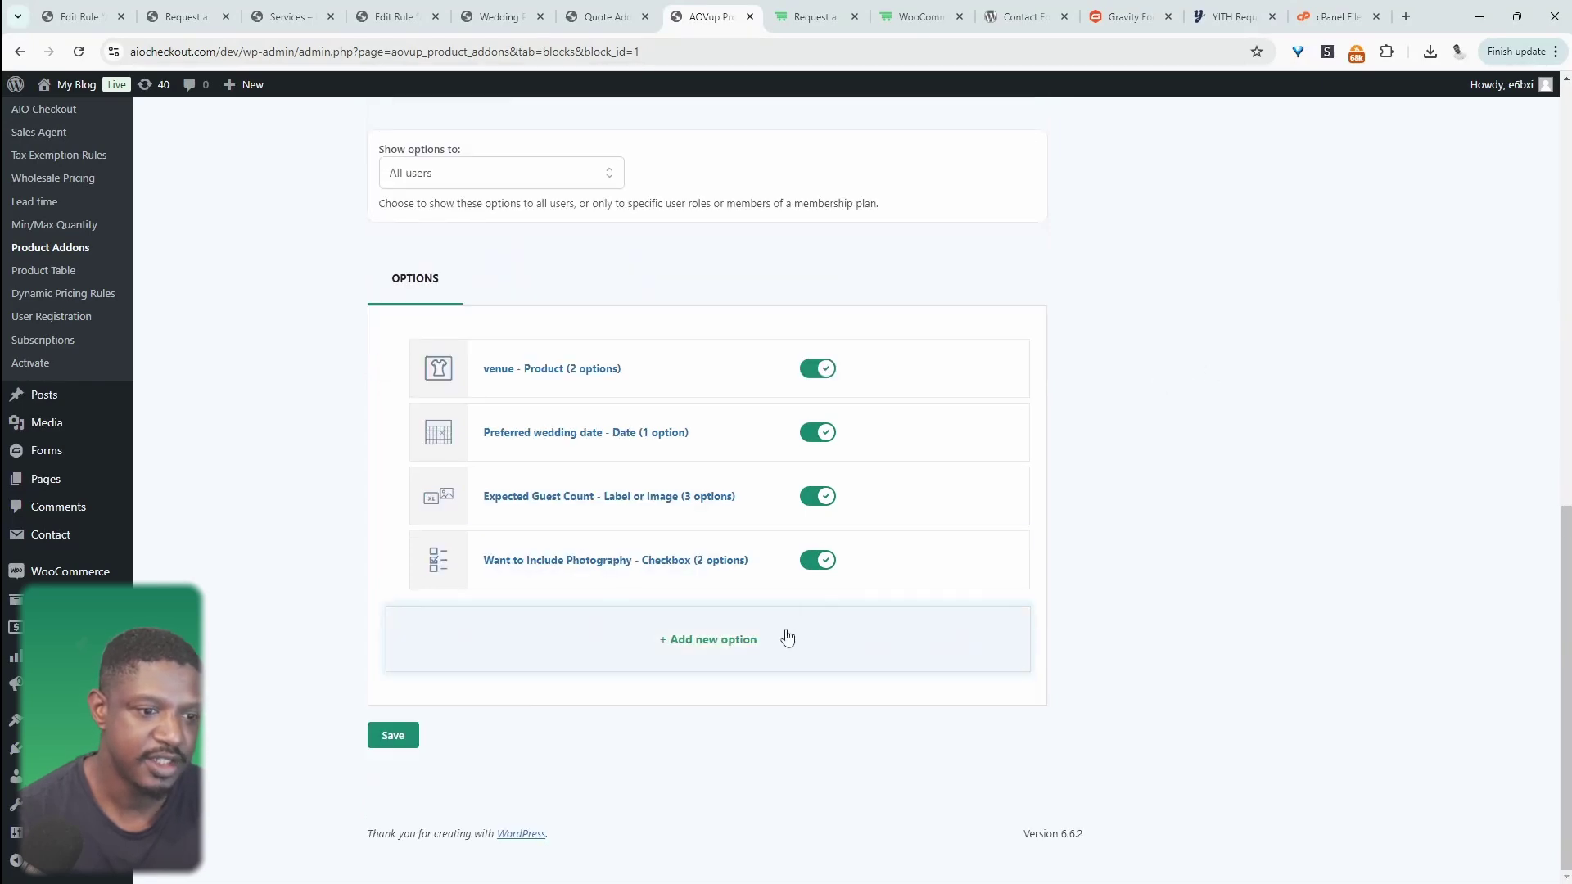
Add an HTML section titled Venue to the wedding 1 option set and move it above the venue product option
left_click(785, 639)
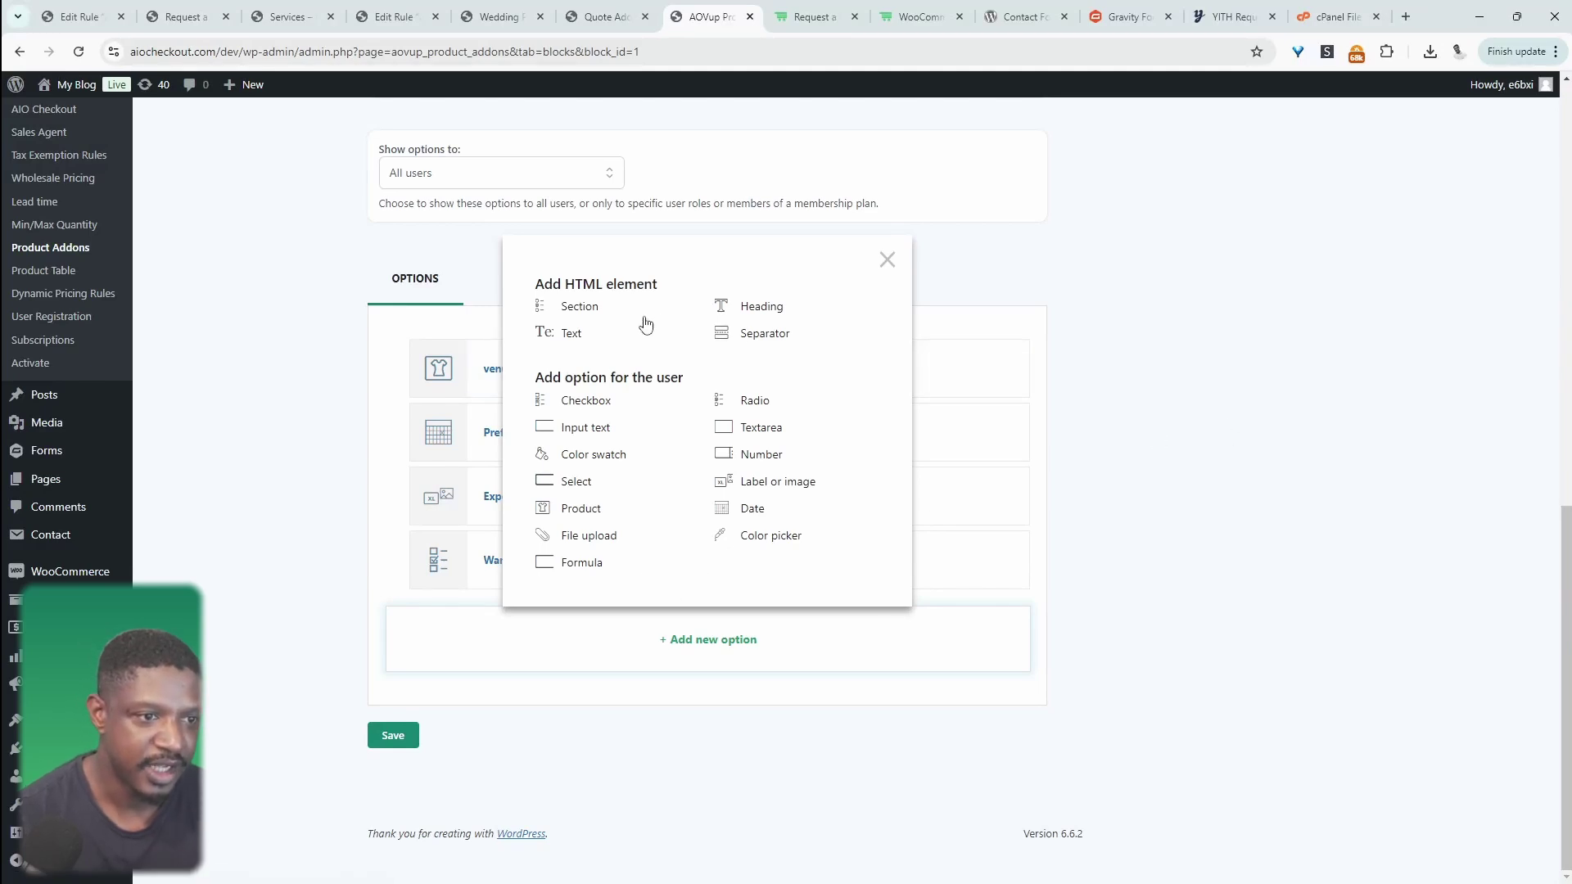
left_click(575, 313)
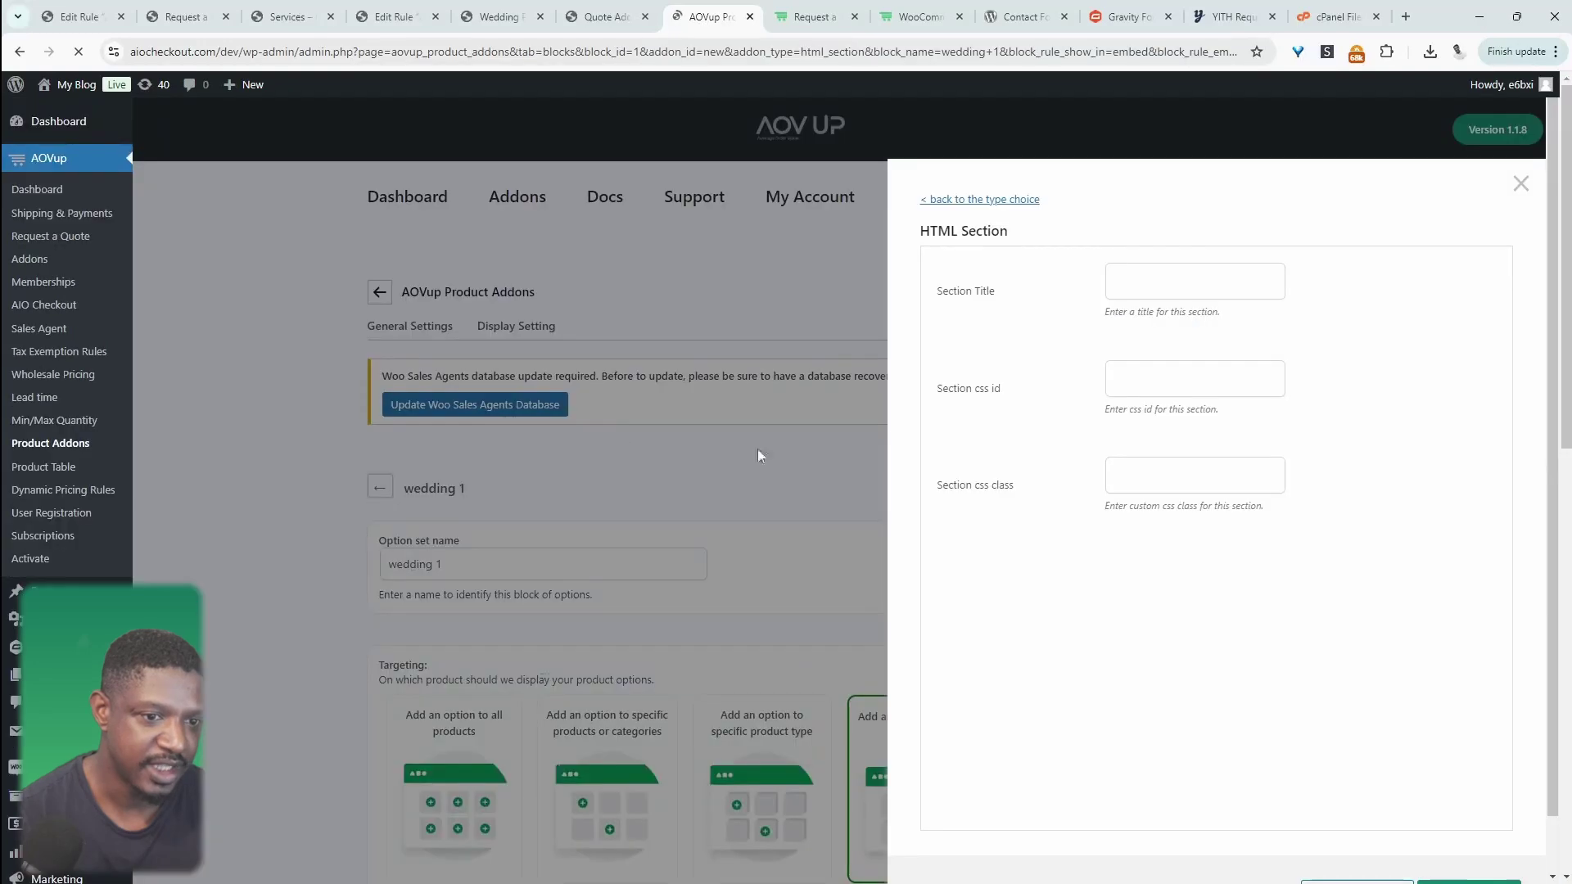
left_click(1163, 284)
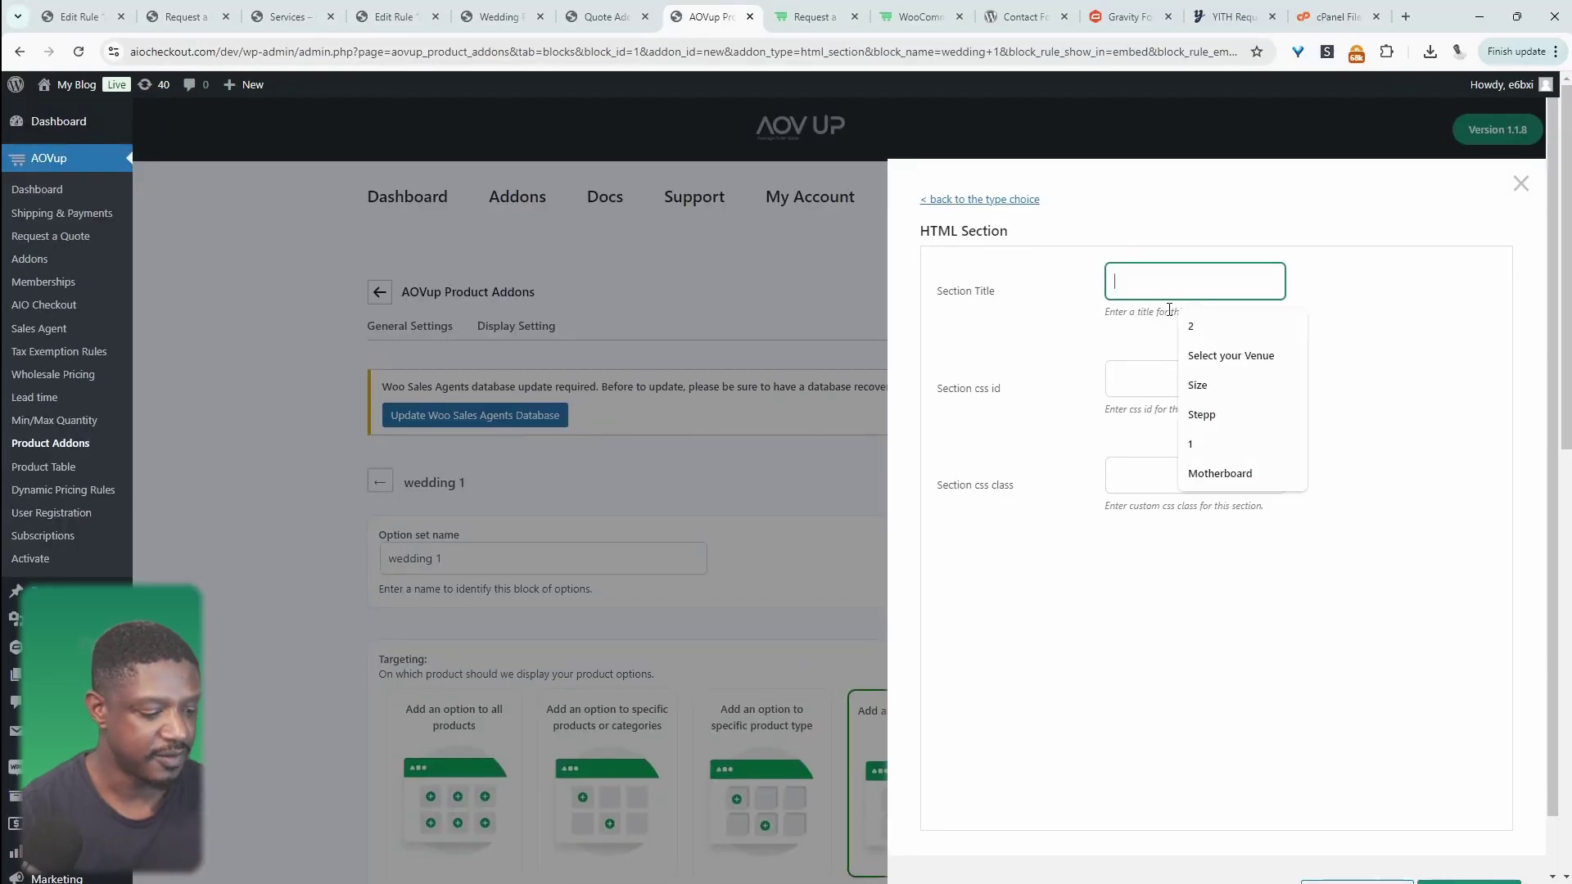
type("Venue")
scroll(1195, 352, "down", 2)
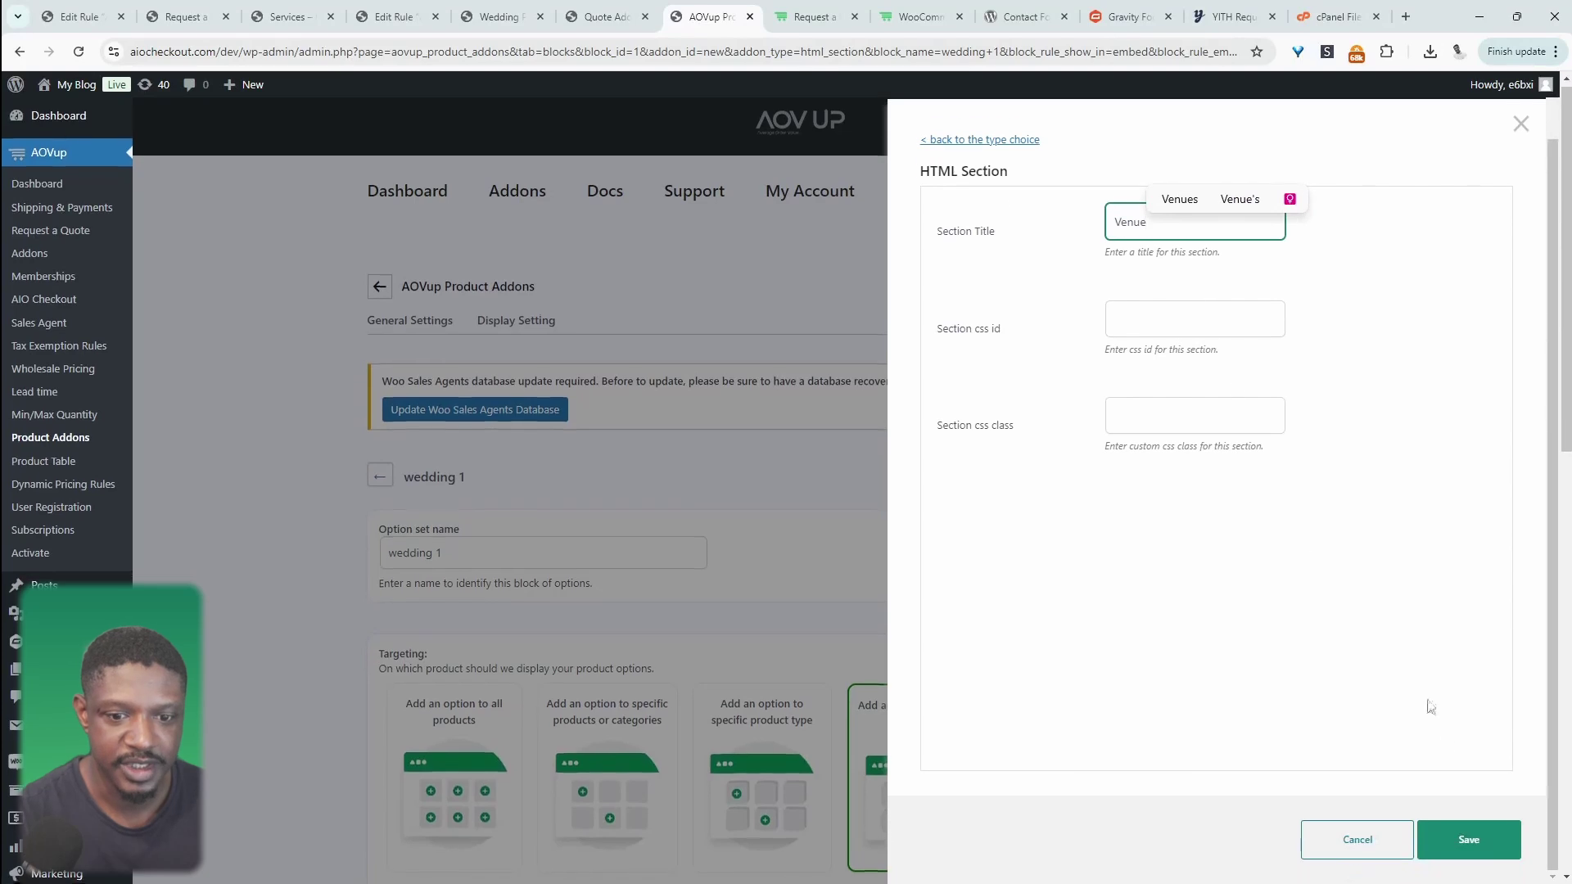
left_click(1425, 829)
scroll(1009, 561, "down", 10)
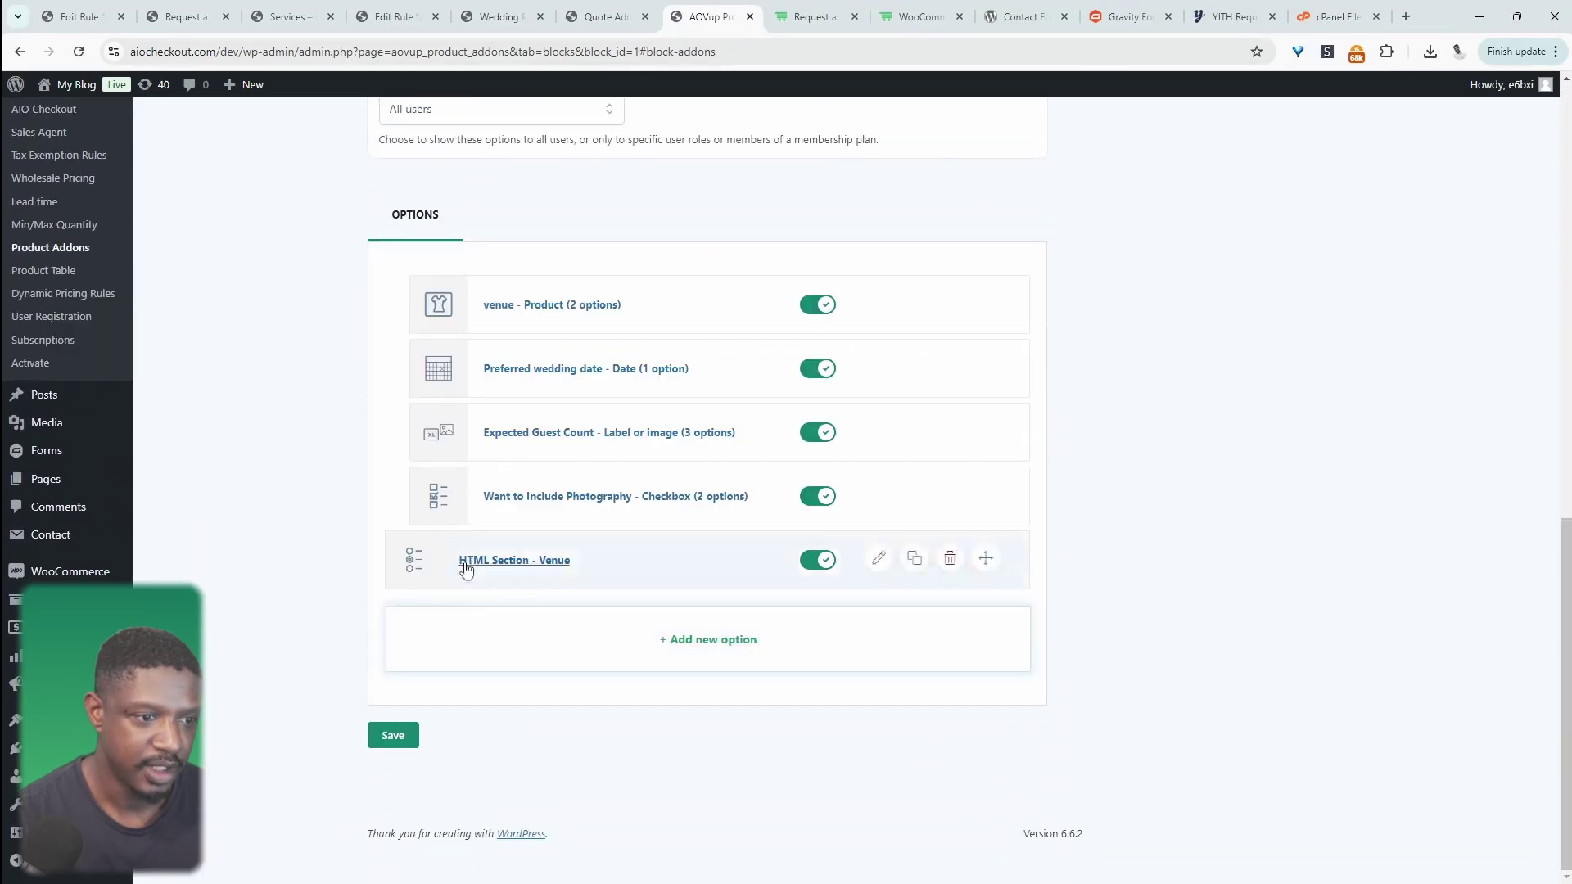
left_click_drag(987, 560, 947, 409)
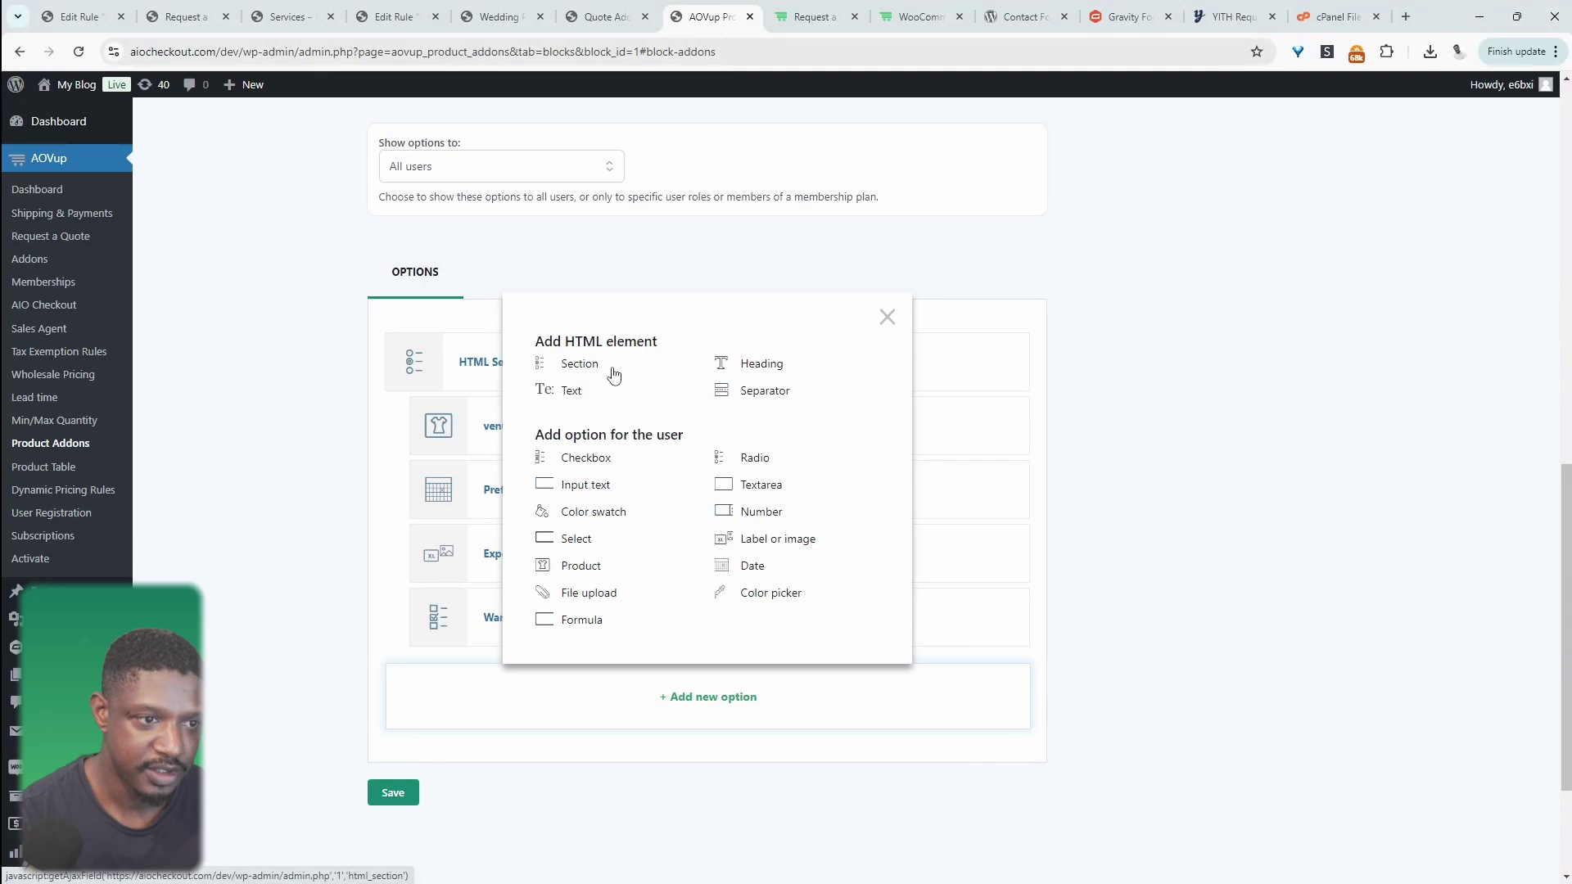
Add HTML sections Wedding Details above the preferred wedding date and Extra above the photography option, and save the option set
left_click(589, 373)
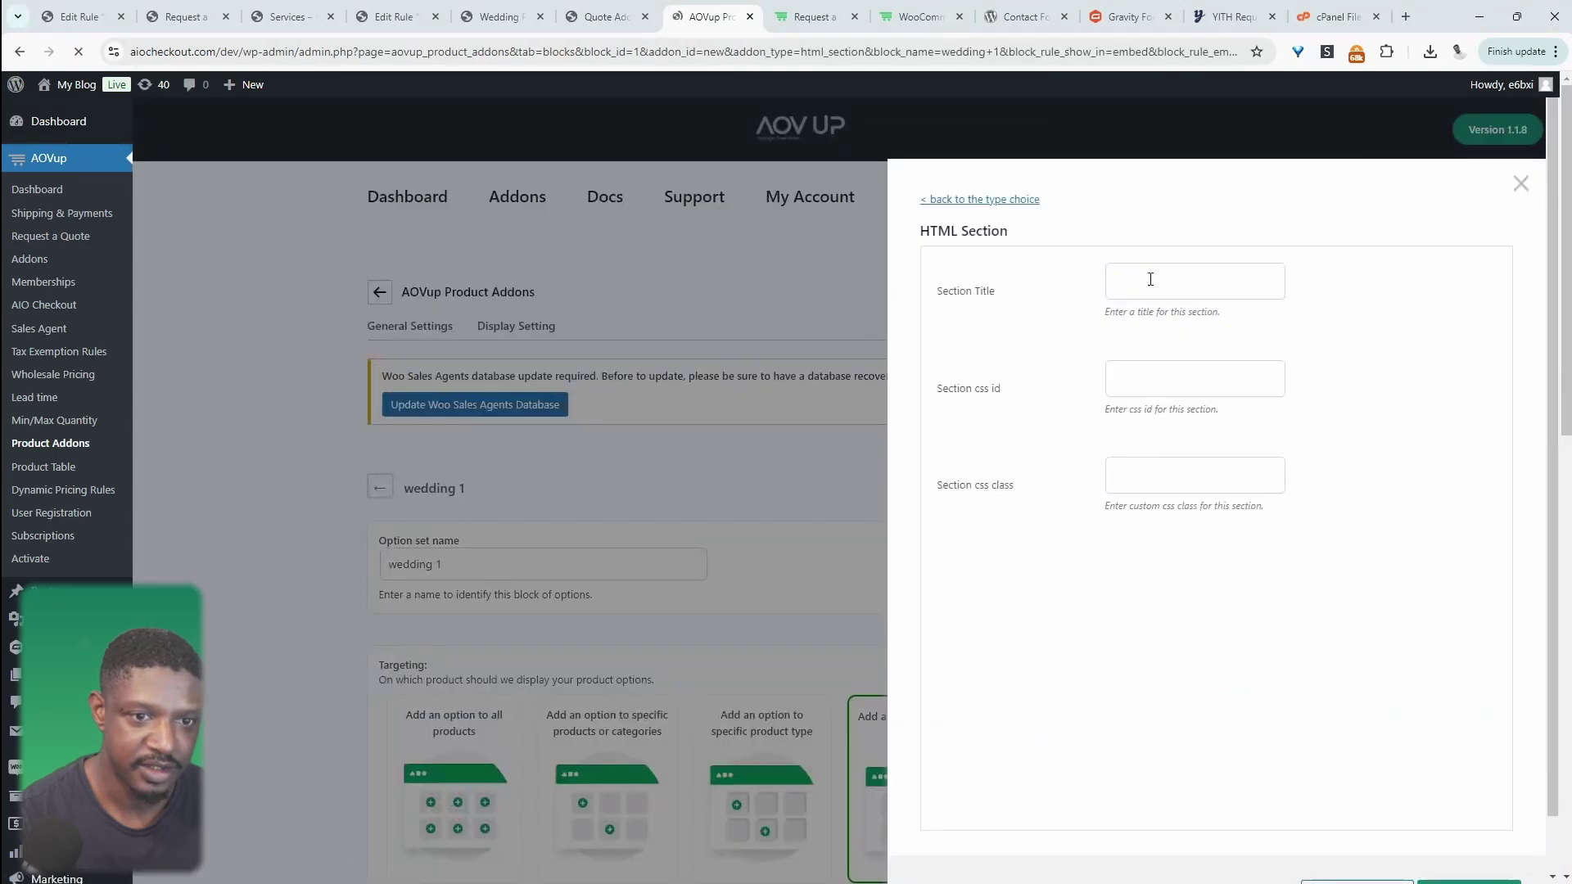
left_click(1150, 279)
type("Wedding Details")
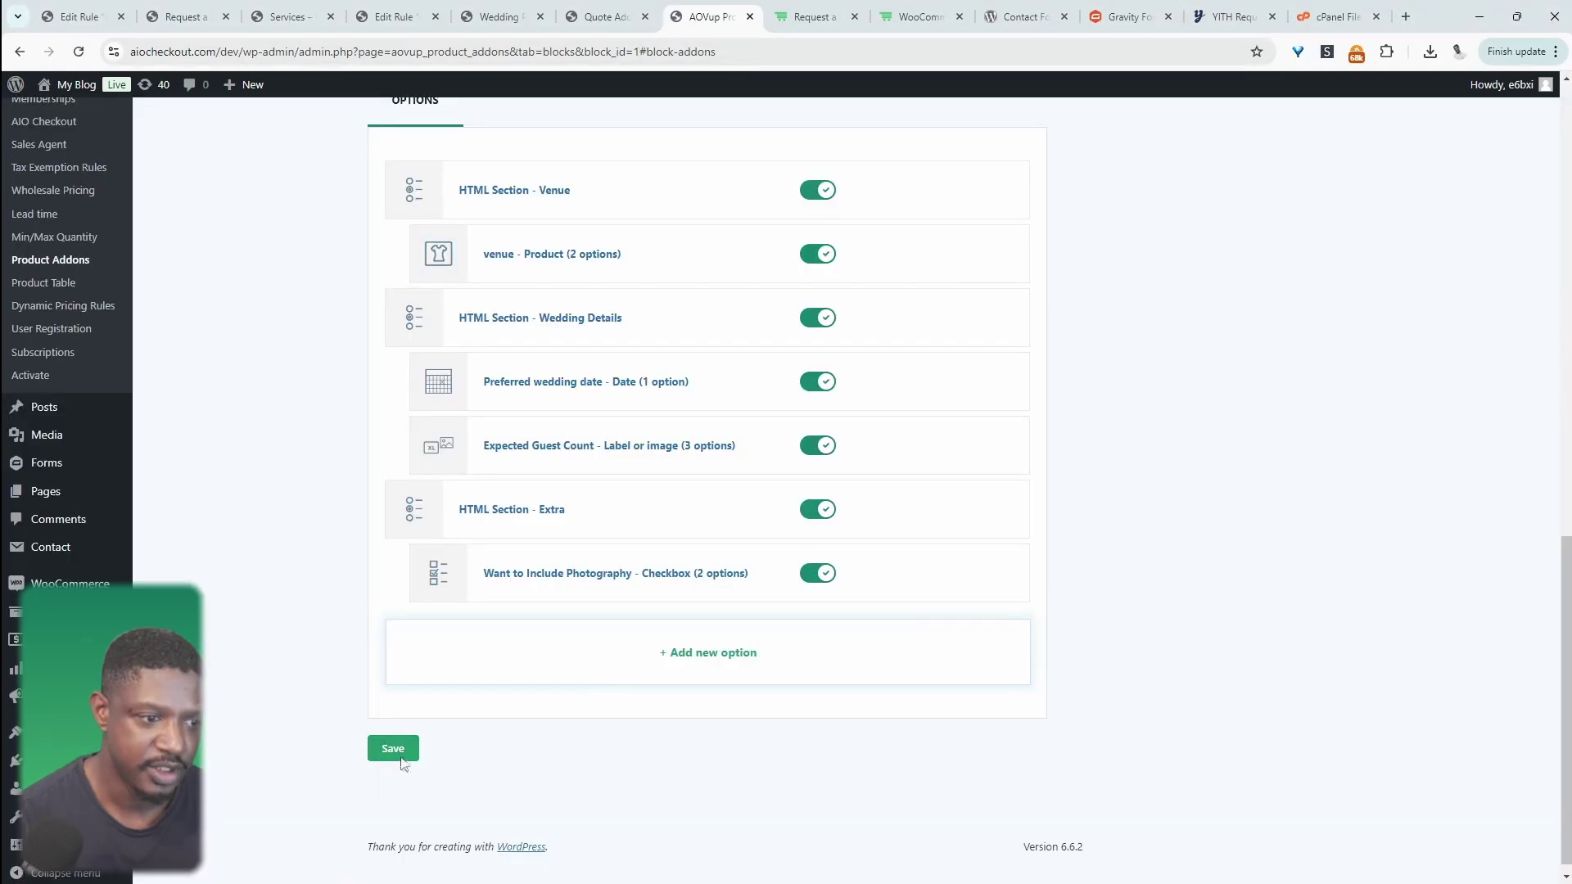
left_click(401, 758)
Switch to the Wedding Planner product page and reload it with the new option sections
left_click(499, 17)
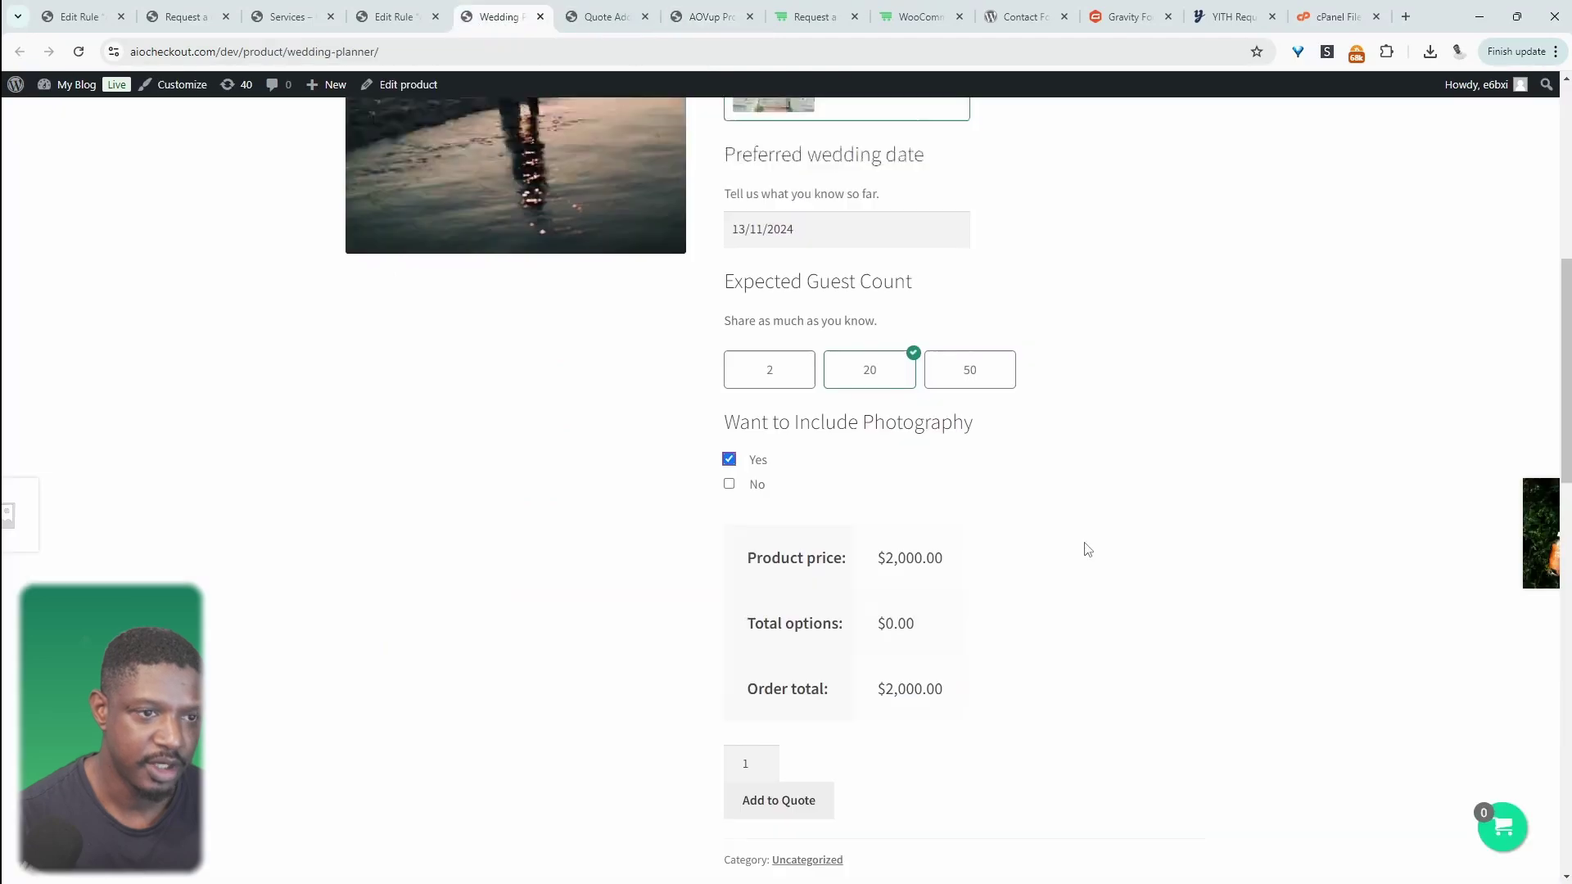
scroll(655, 607, "up", 1)
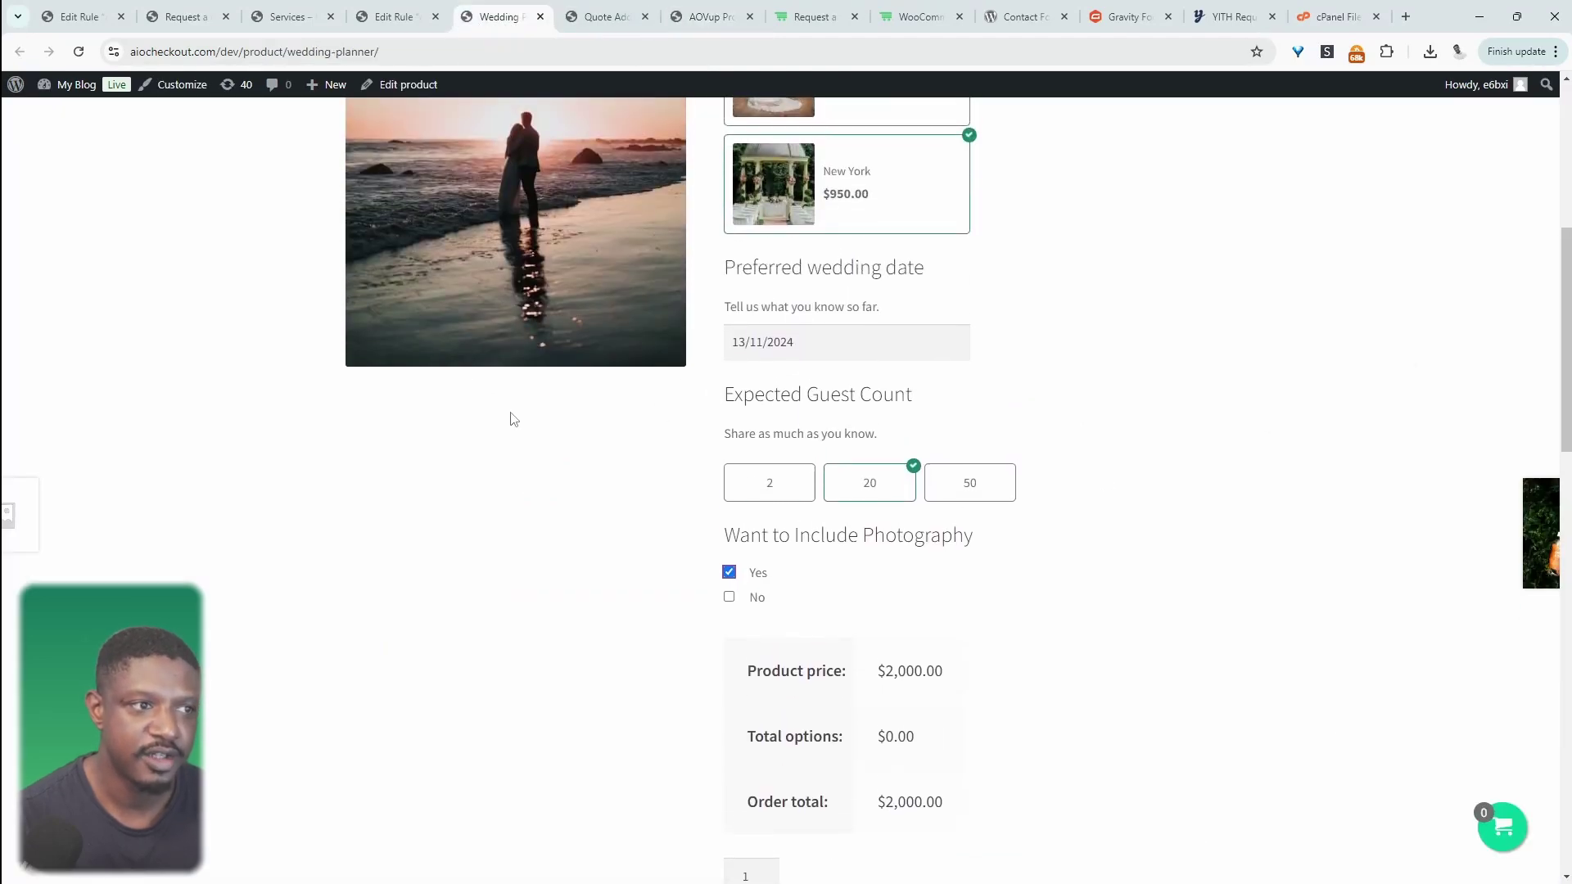
left_click(77, 53)
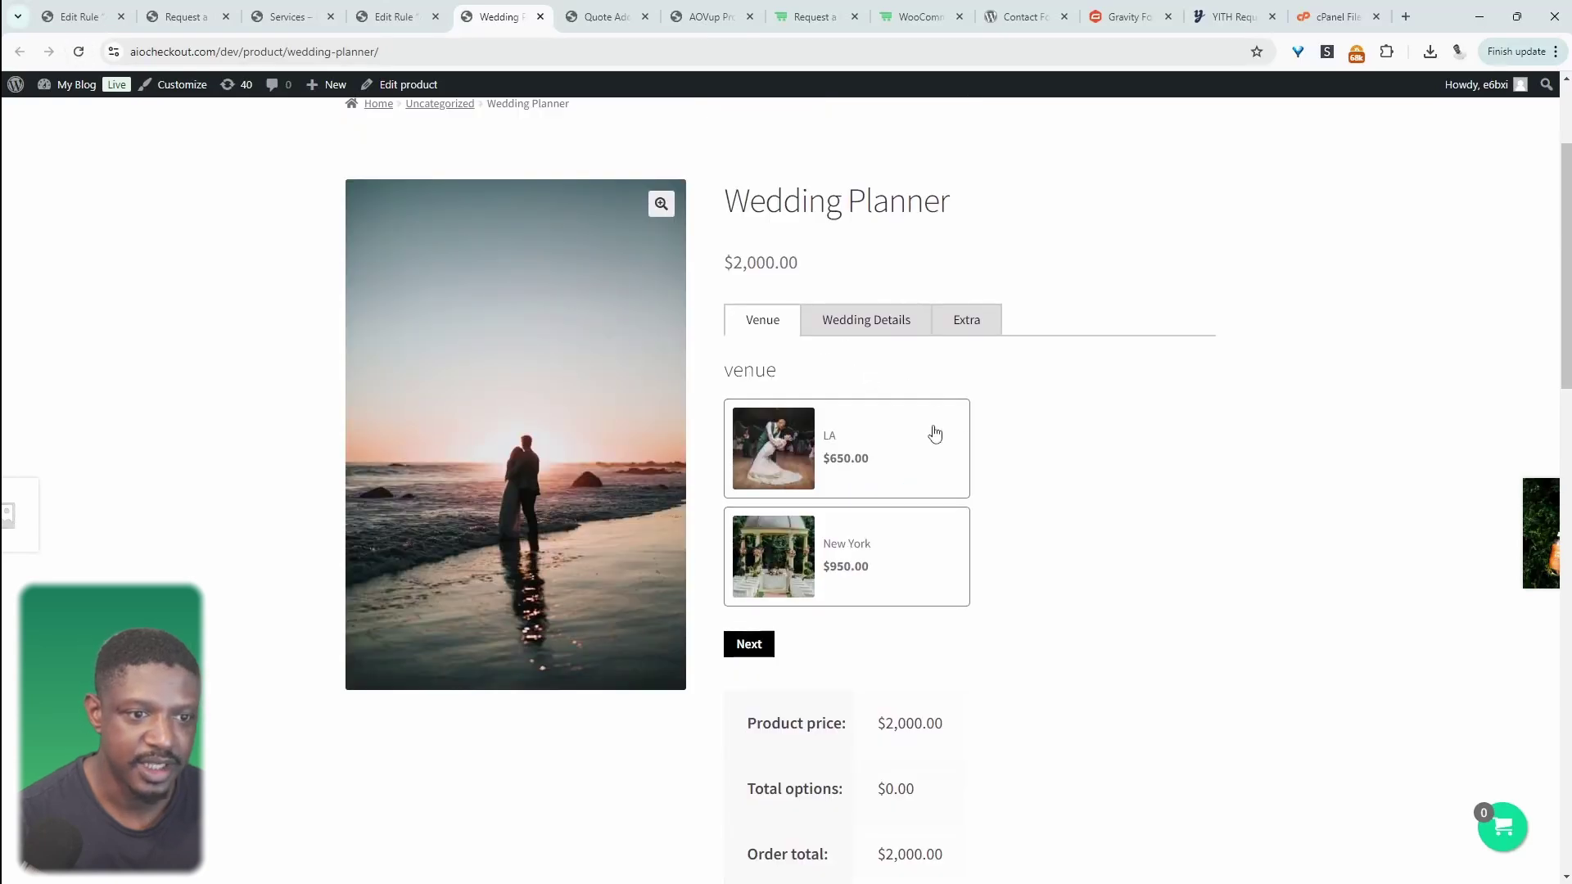
Choose the LA venue, wedding date 07/11/2024 and 20 guests, advance to the Extra section and review the price summary
left_click(887, 442)
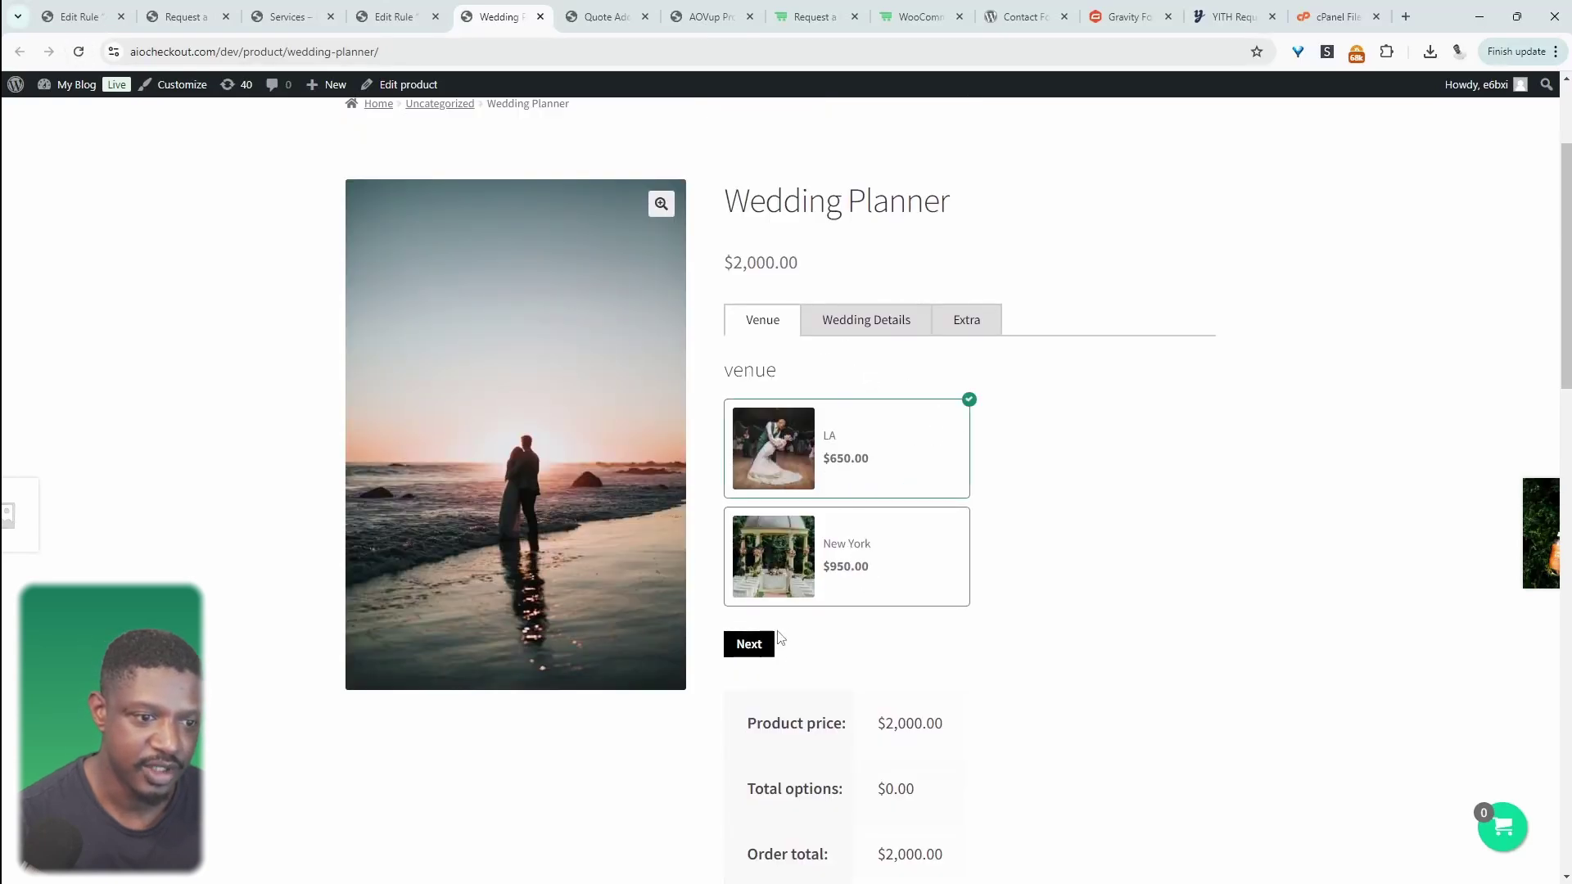
left_click(748, 645)
left_click(812, 444)
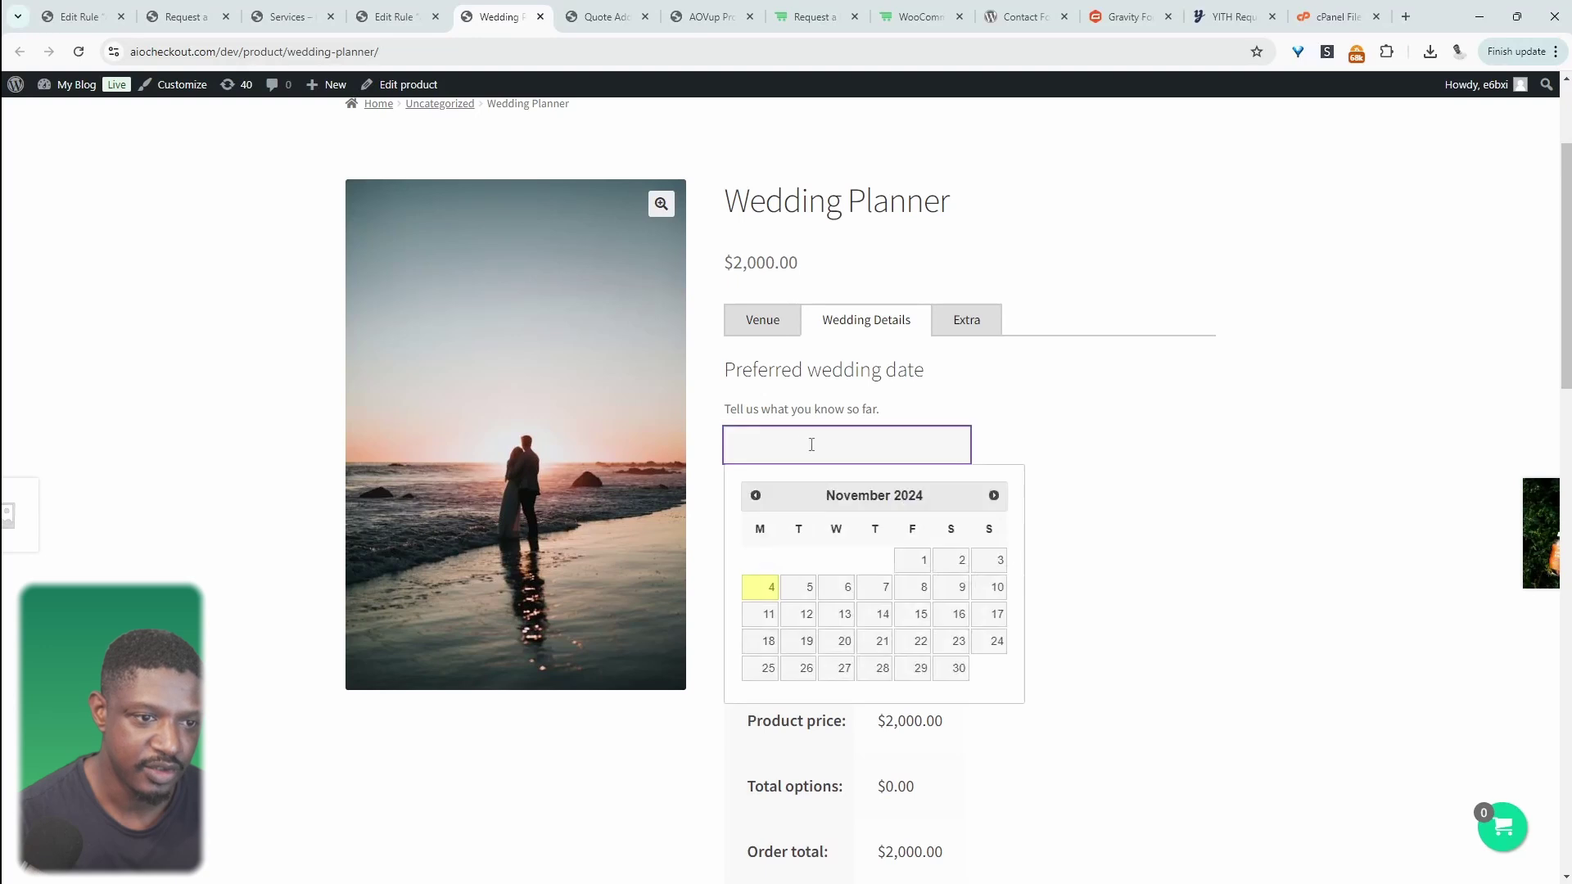
left_click(876, 590)
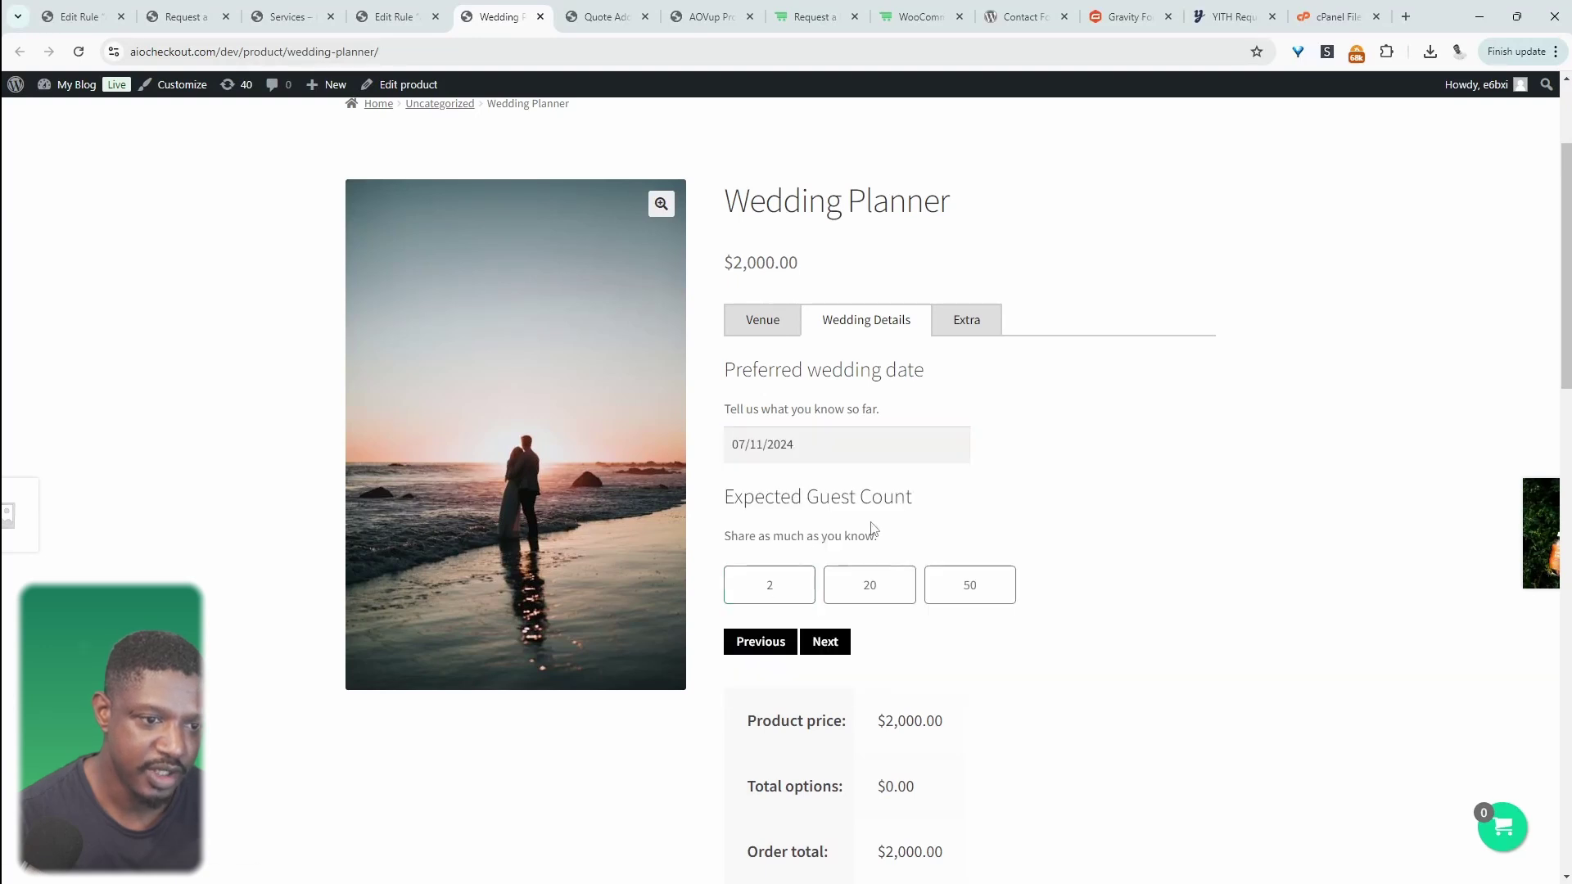
left_click(872, 602)
left_click(826, 642)
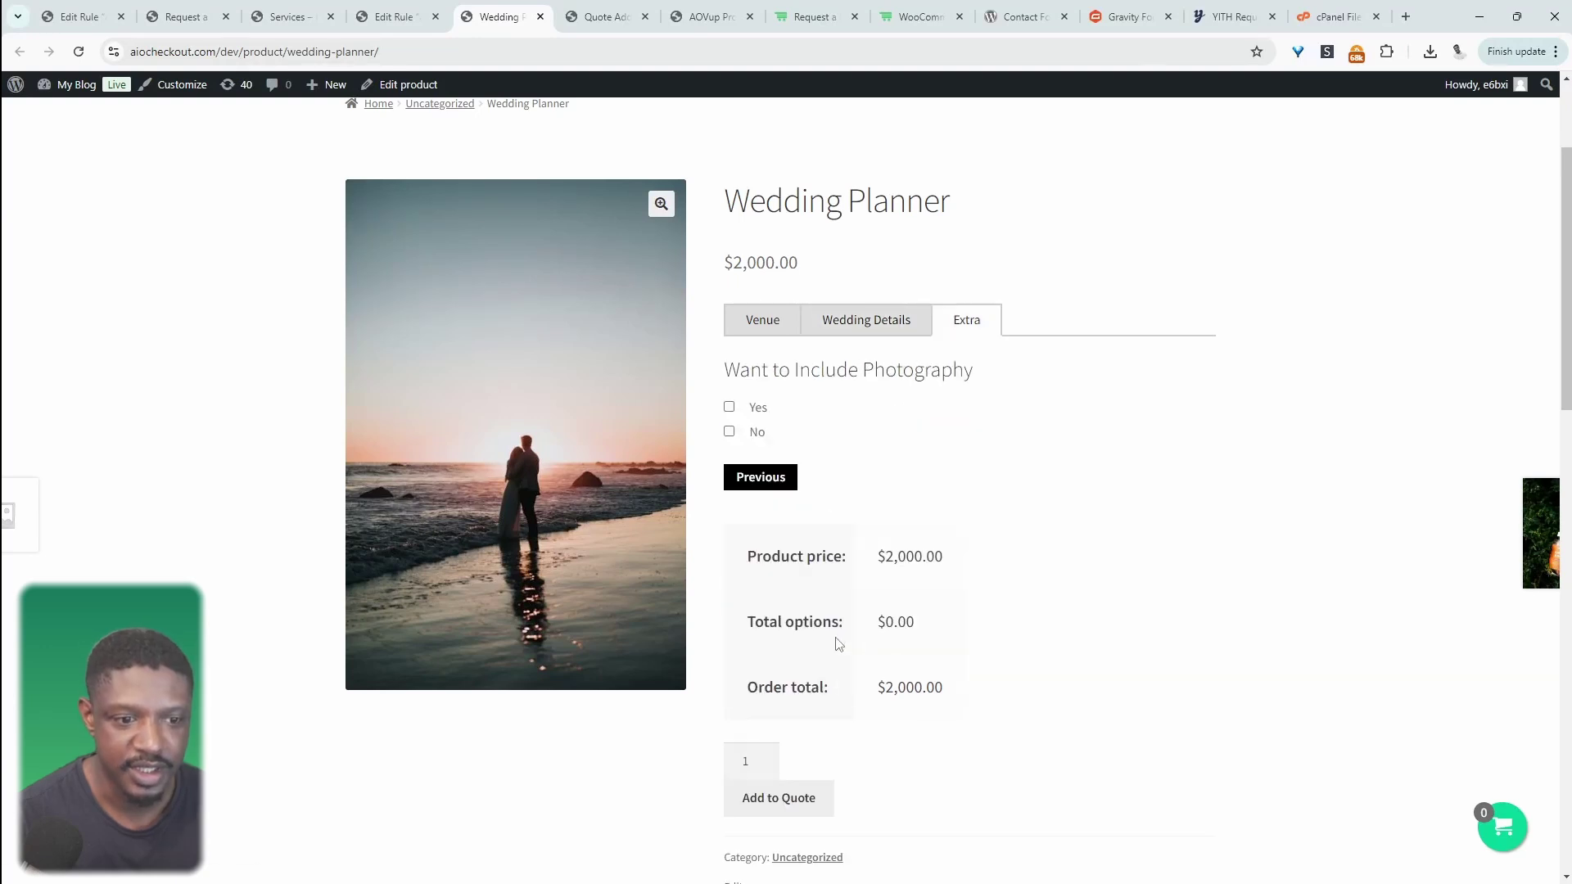
scroll(819, 602, "down", 3)
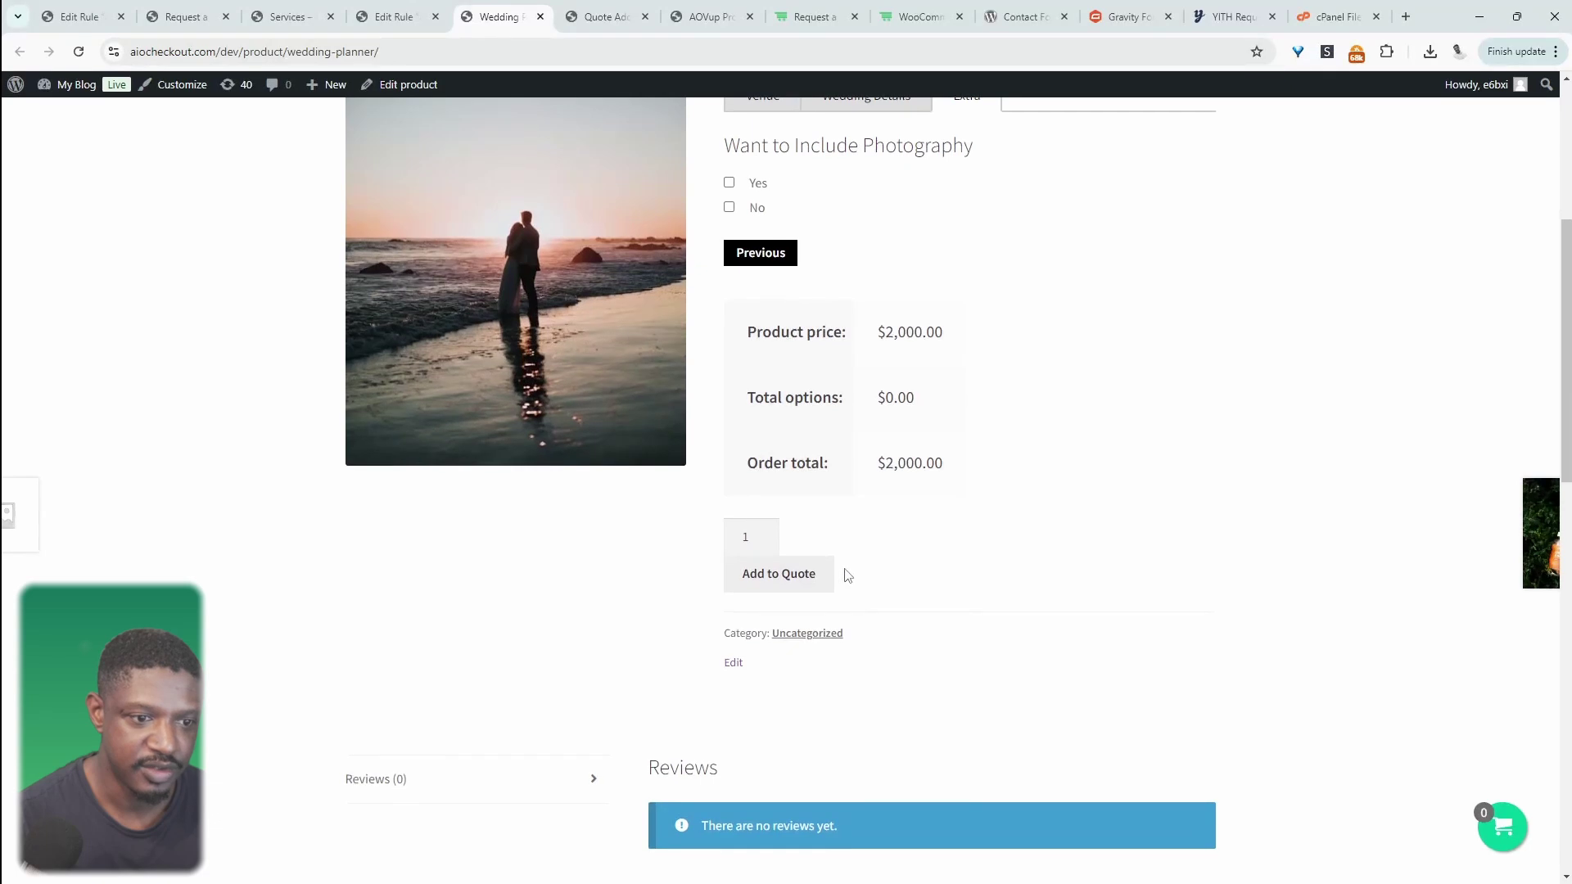
scroll(810, 524, "up", 4)
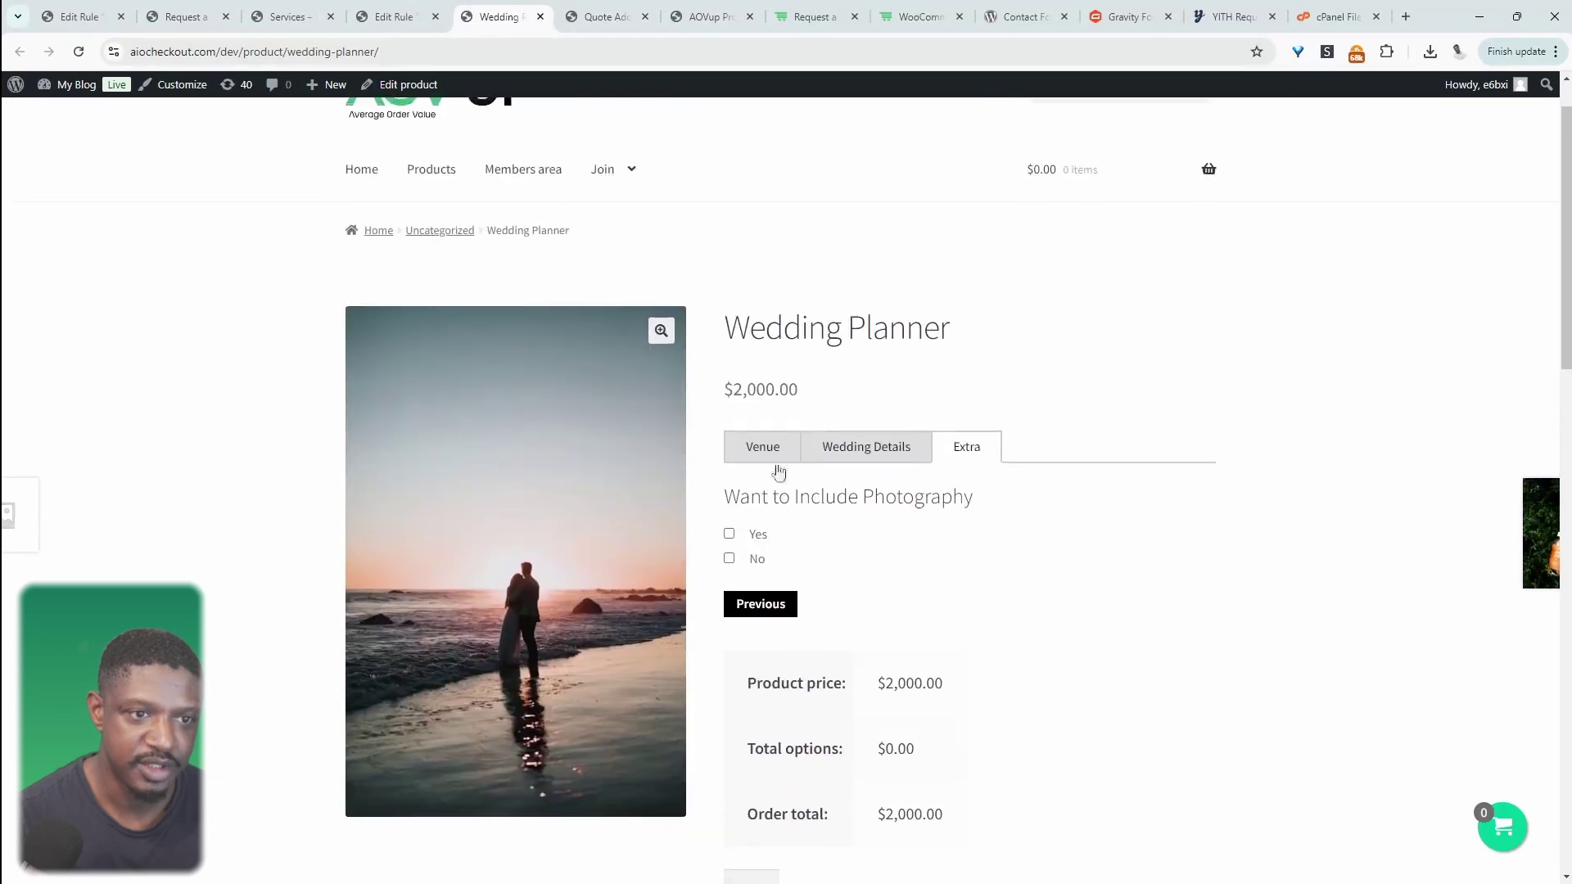
Reload the Quote Addon Example page and examine its sectioned options and price summary
left_click(608, 21)
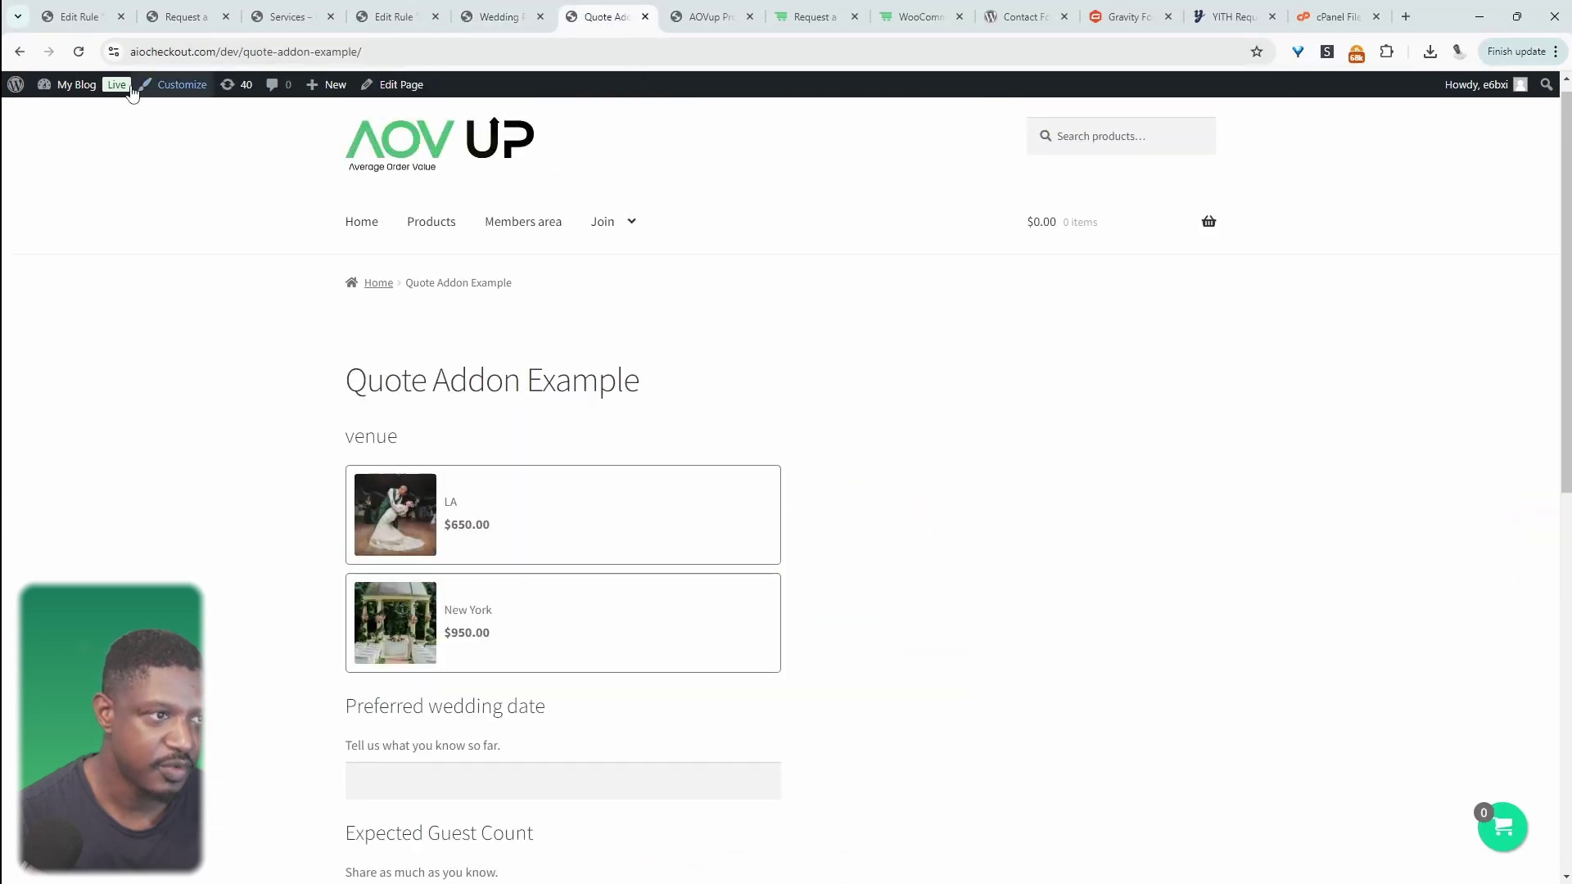
left_click(81, 55)
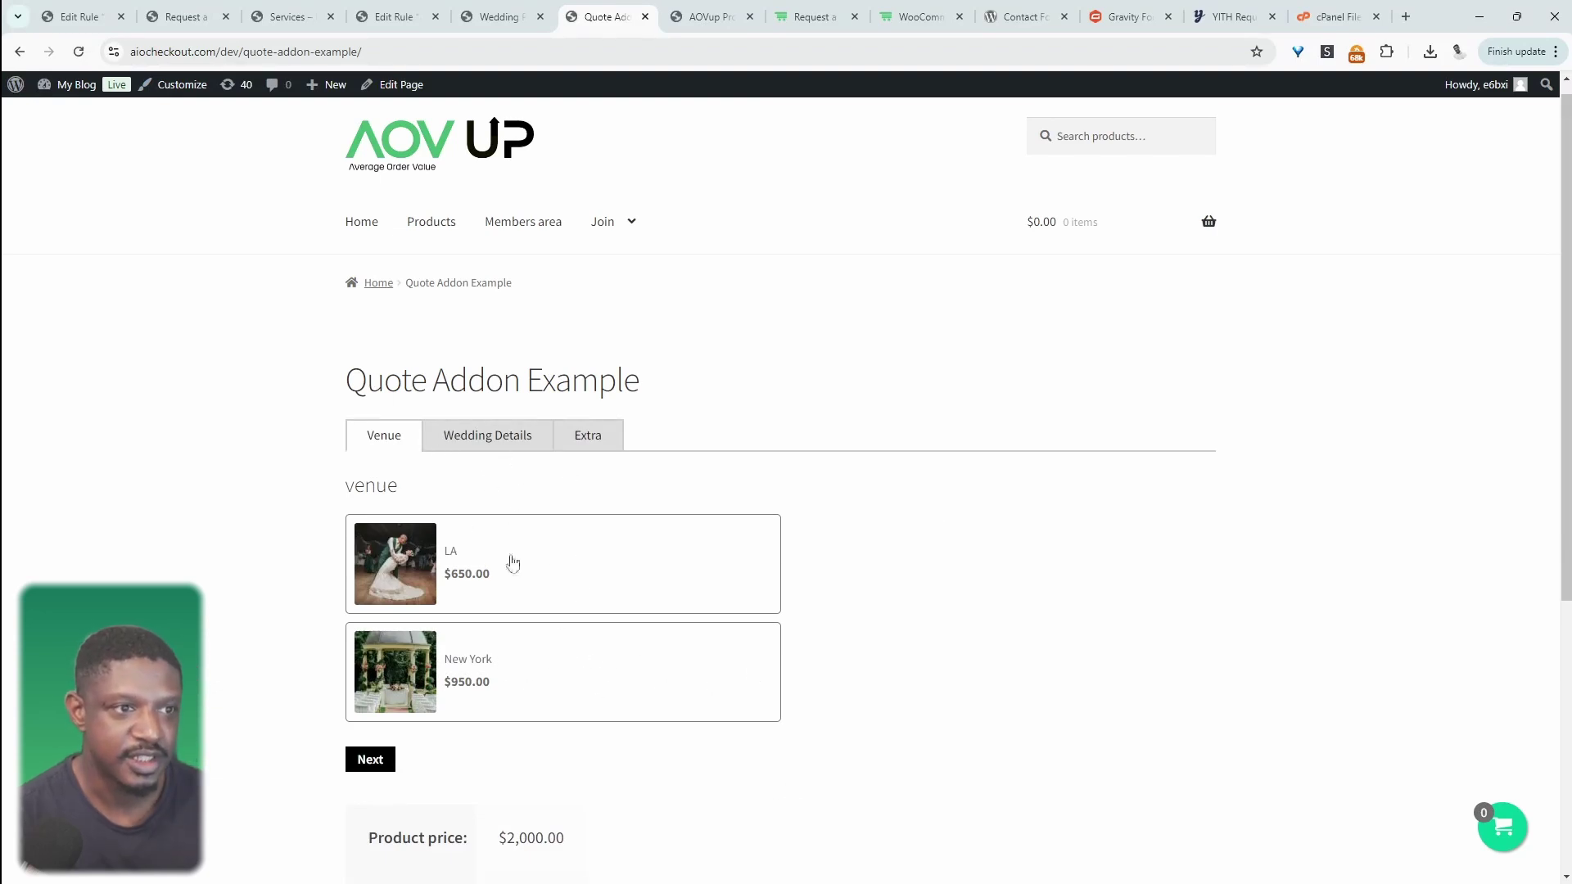
scroll(732, 565, "down", 3)
scroll(737, 667, "up", 3)
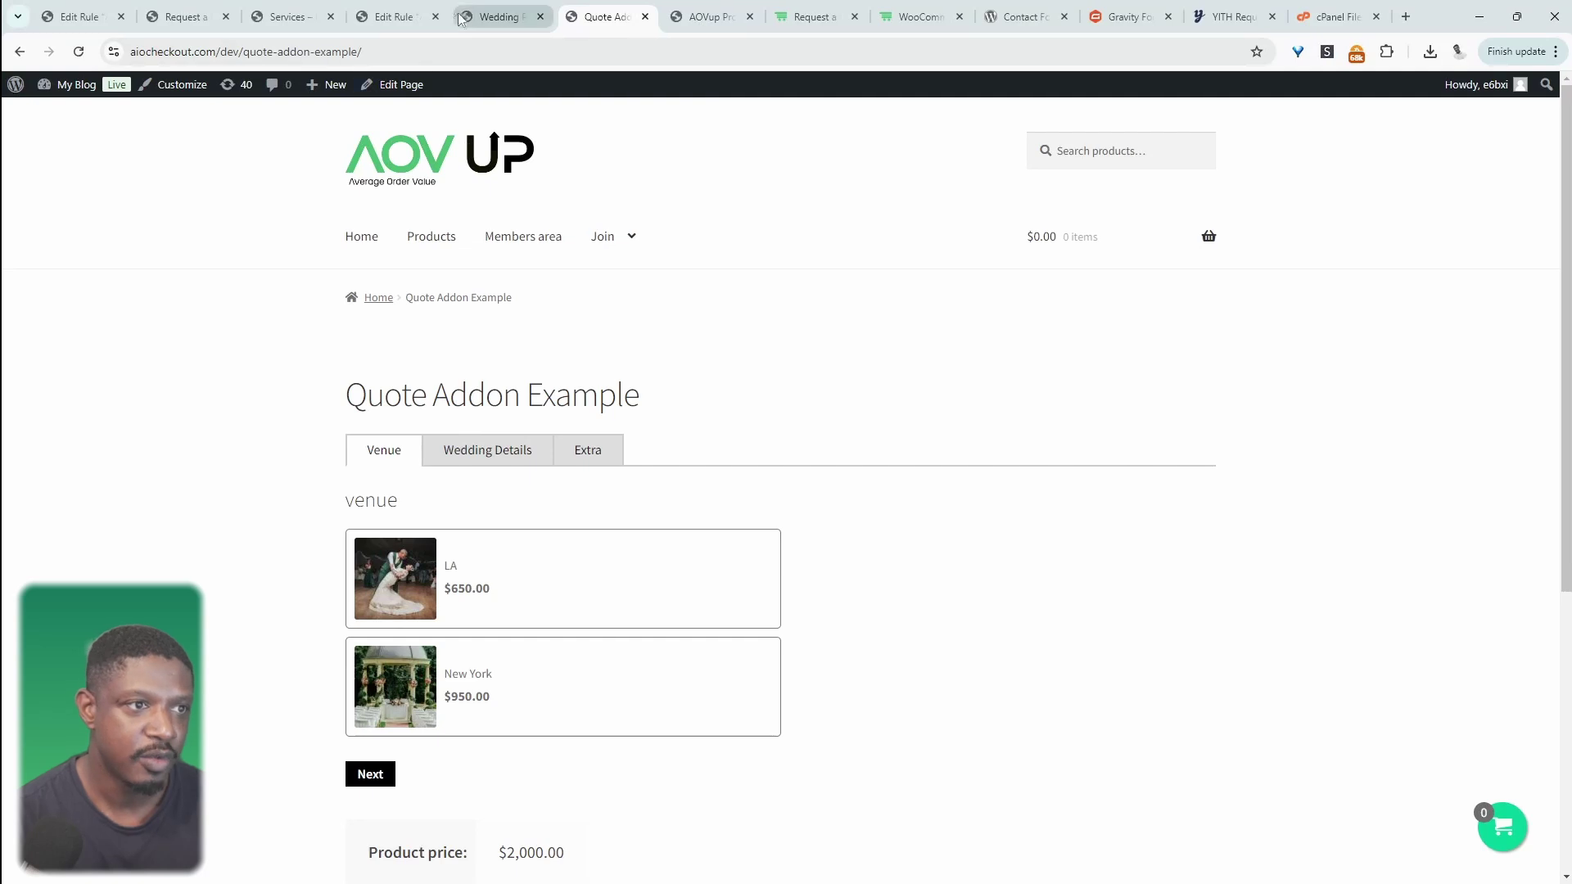
Return to the product add-ons option sets list, copy the wedding 1 shortcode and switch back to the Wedding Planner page
left_click(393, 16)
left_click(79, 16)
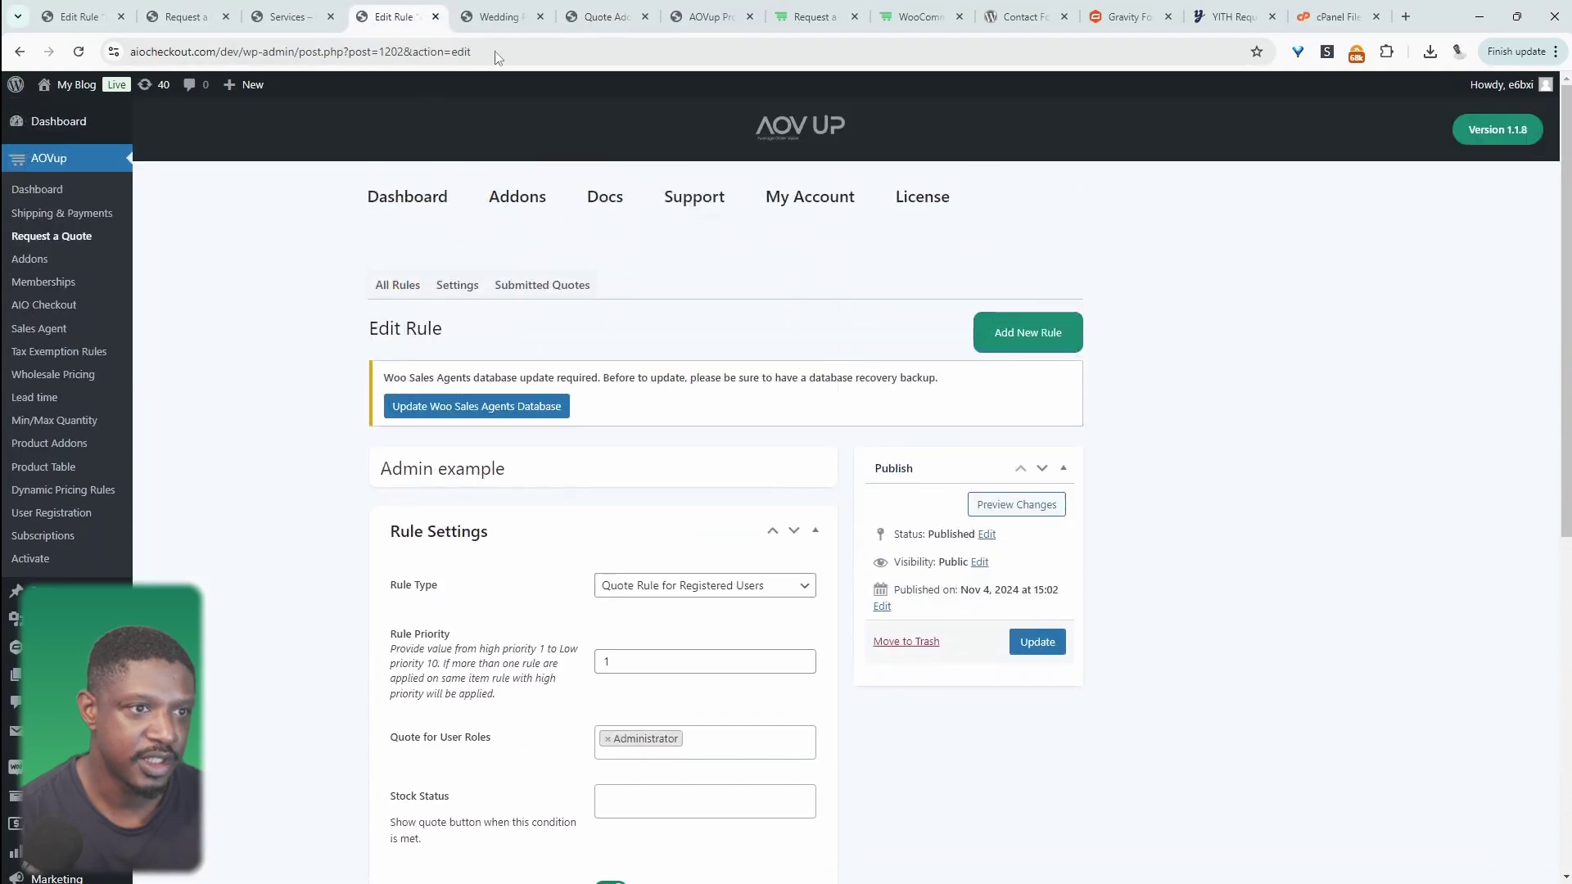
left_click(704, 16)
scroll(485, 250, "up", 7)
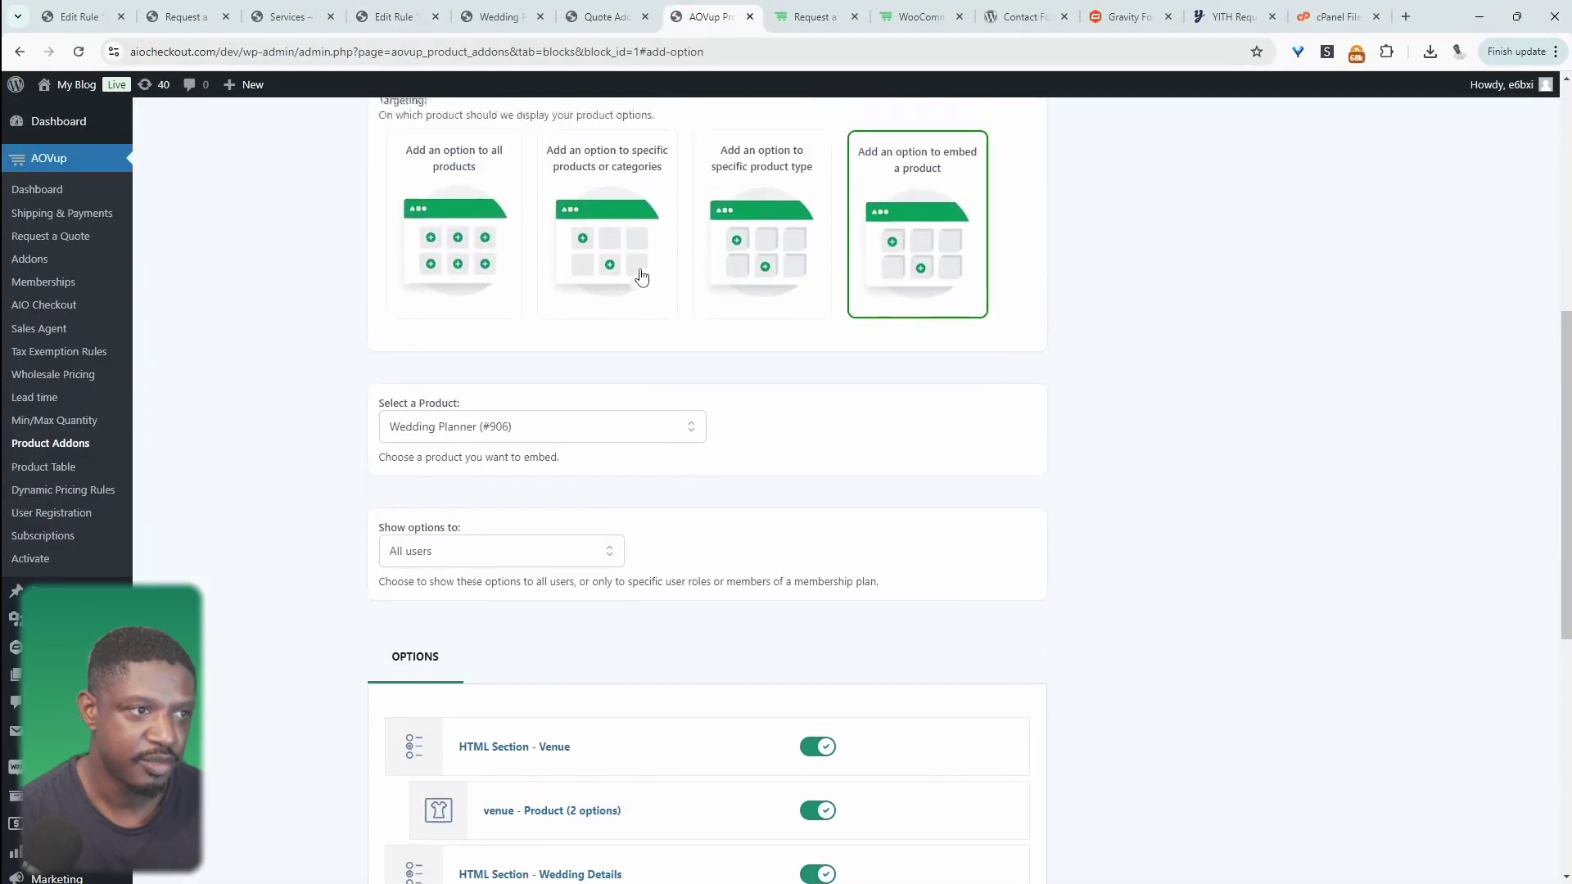
scroll(641, 273, "up", 7)
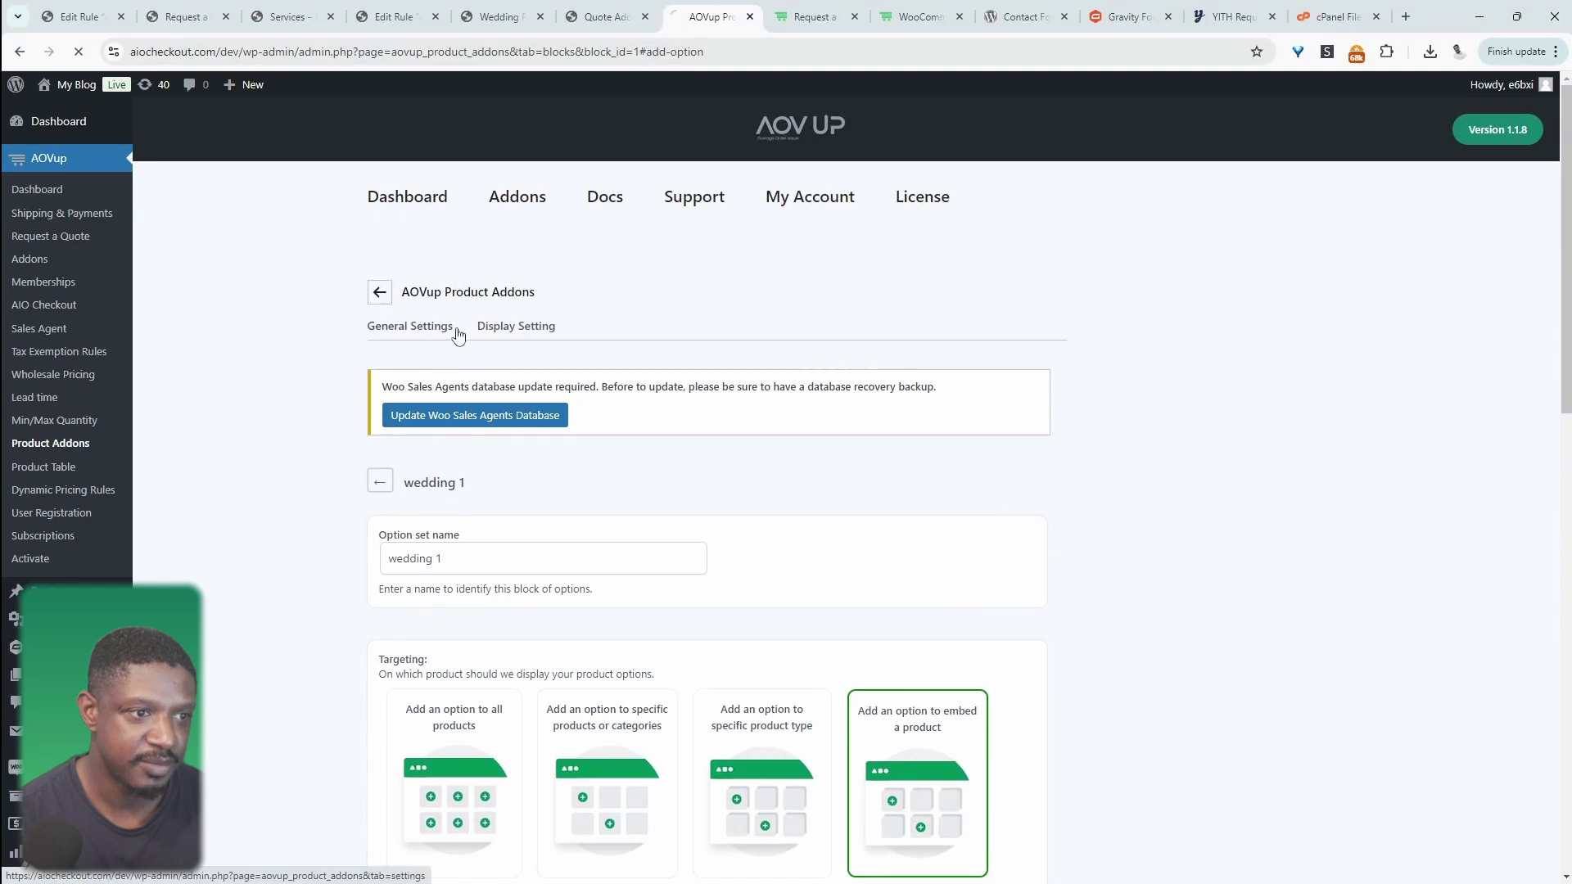
left_click(382, 295)
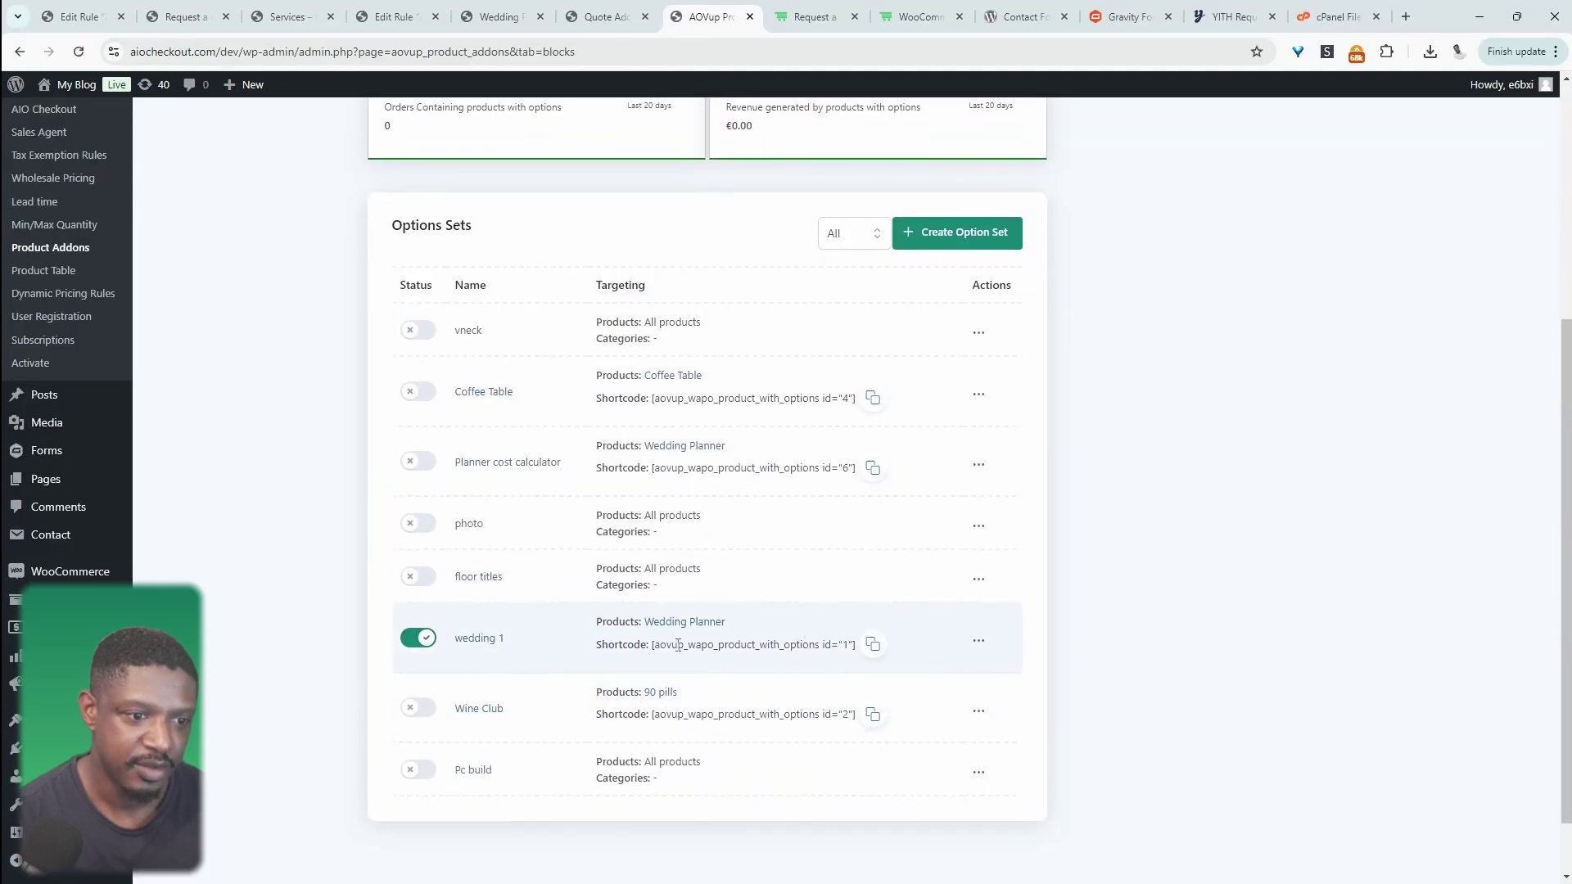
left_click(873, 647)
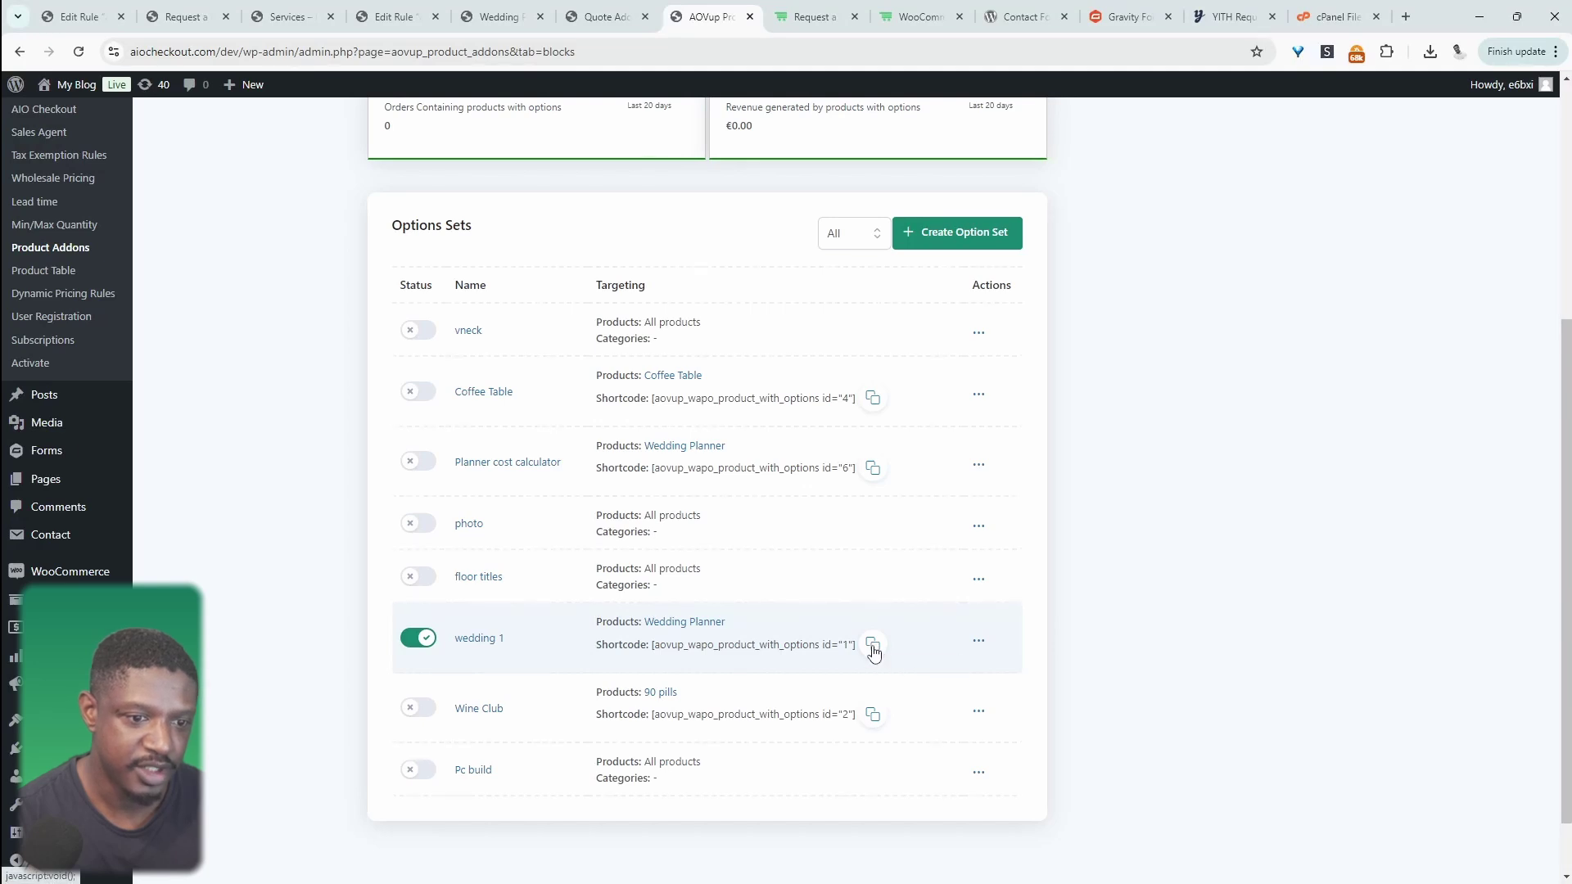
left_click(498, 16)
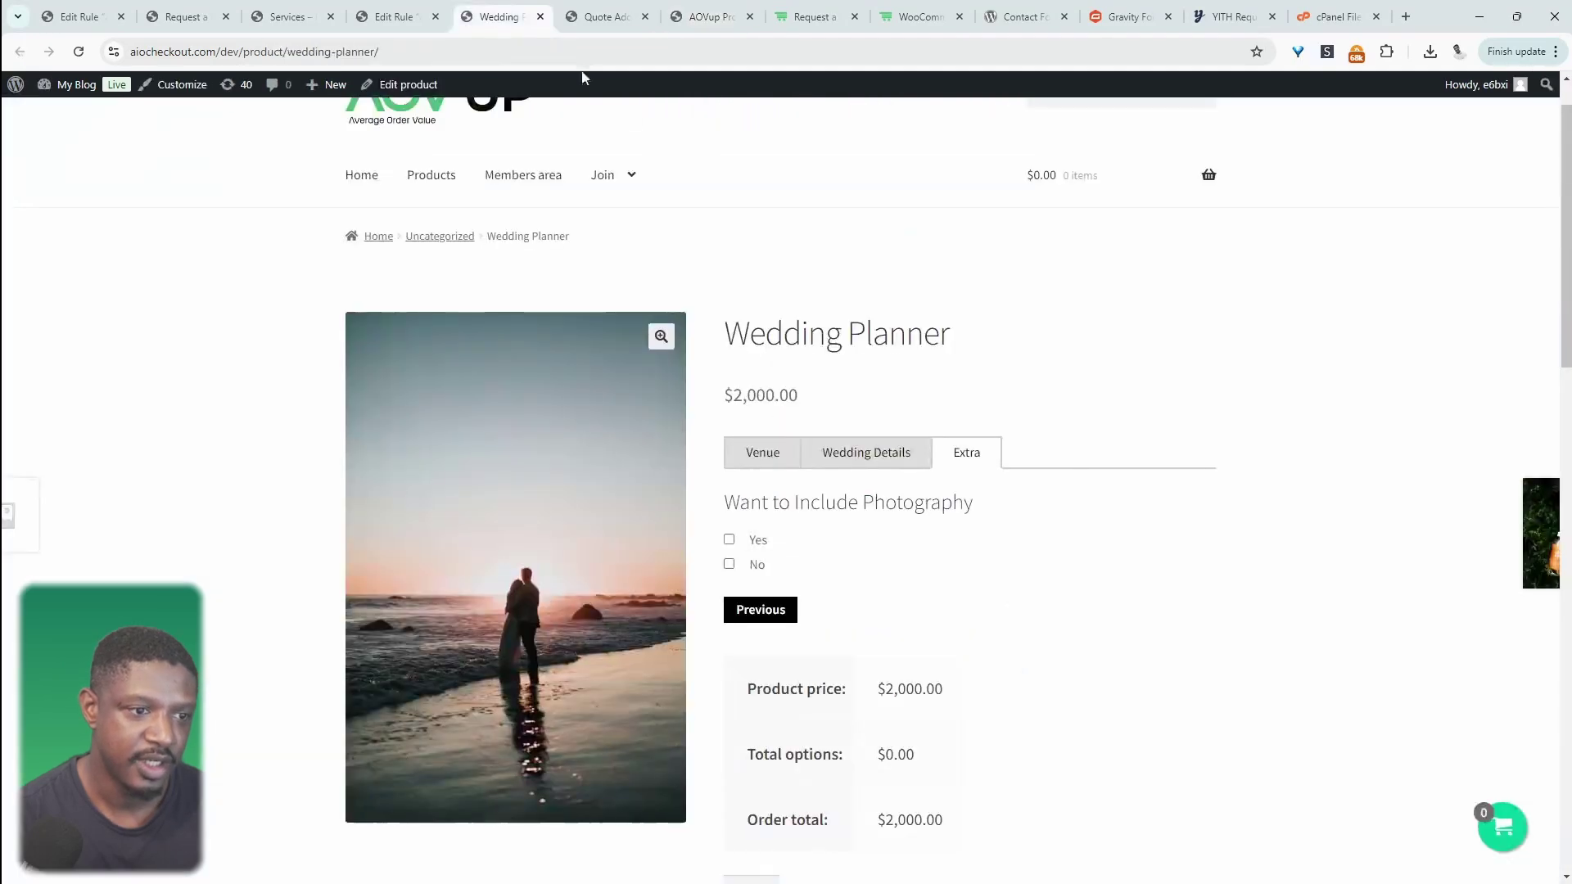
Switch to the Quote Addon Example page, open it in the editor and place the cursor in the empty block below its shortcode
left_click(589, 20)
left_click(393, 84)
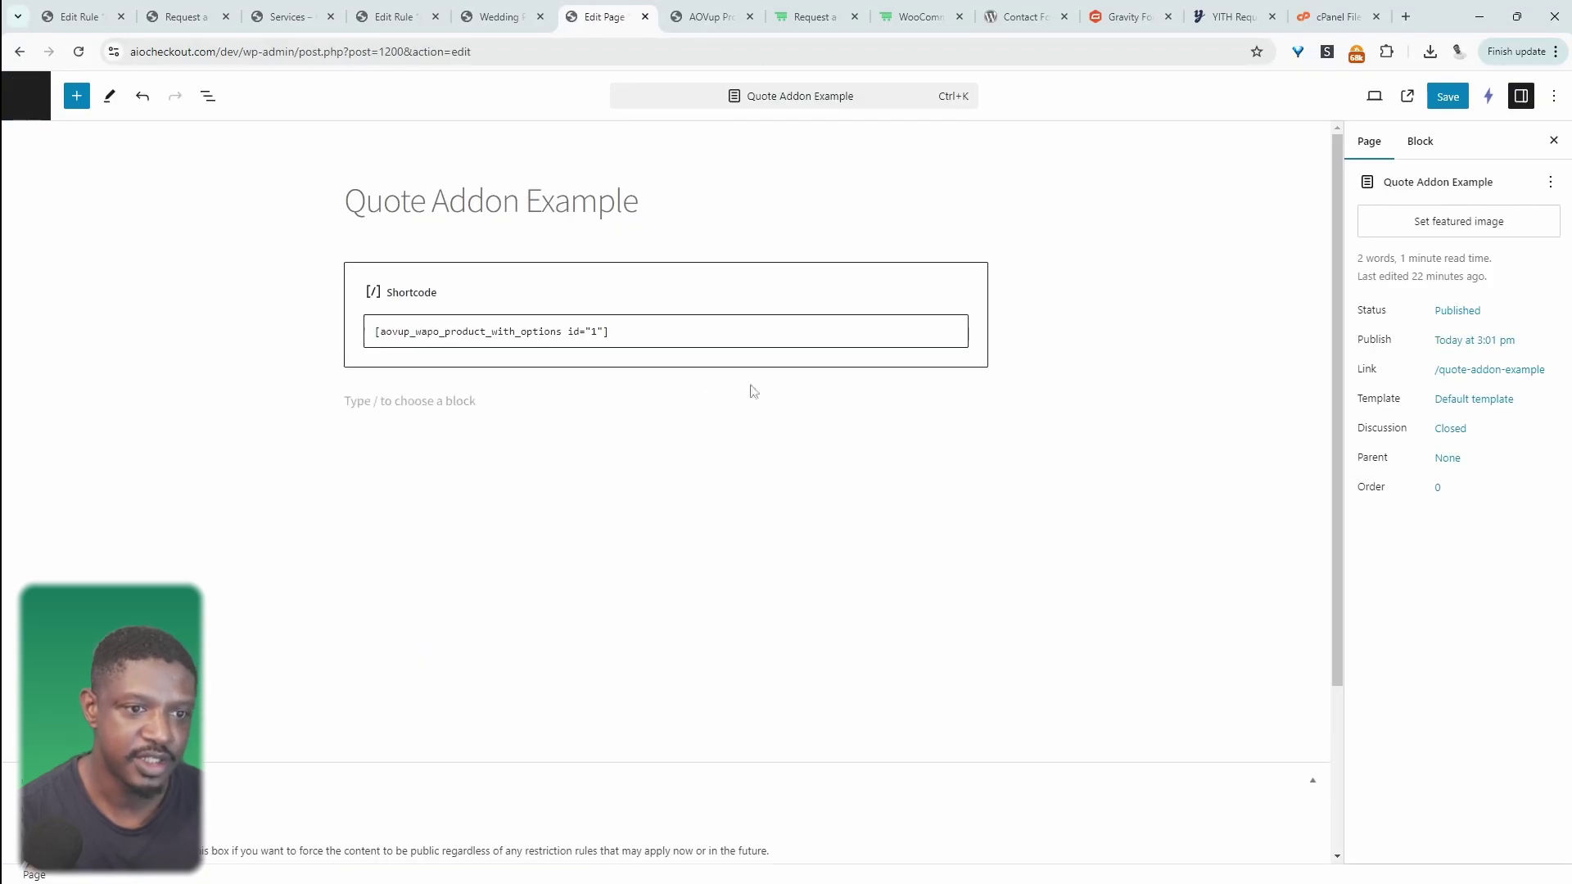
left_click(530, 397)
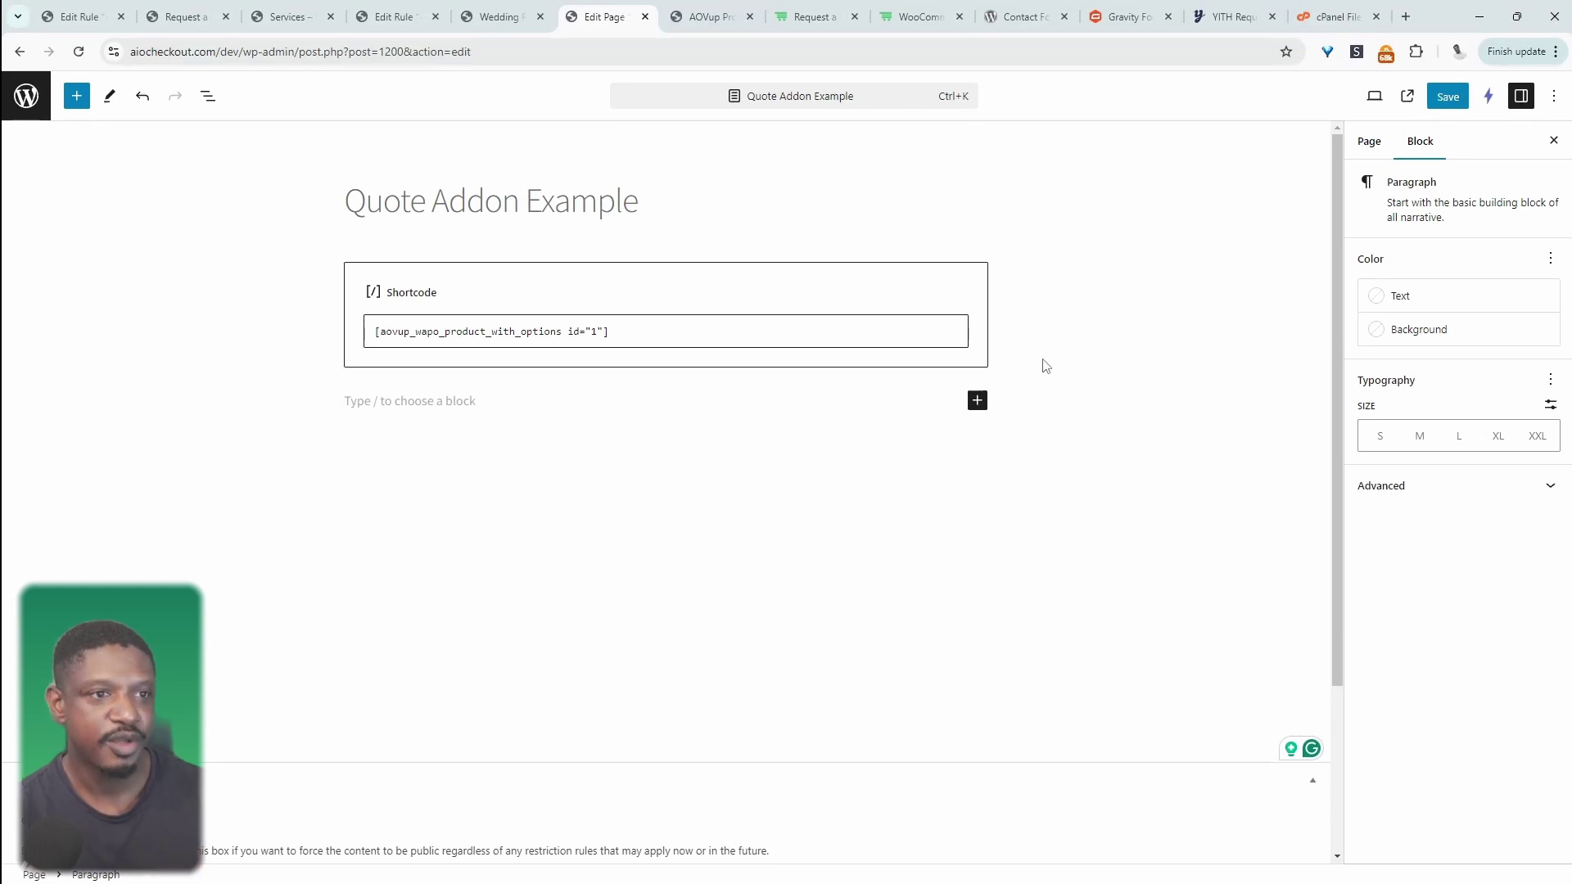
Switch to the AOVup Request a Quote admin, list the submitted quotes and open the newest one waiting for proposal
left_click(177, 15)
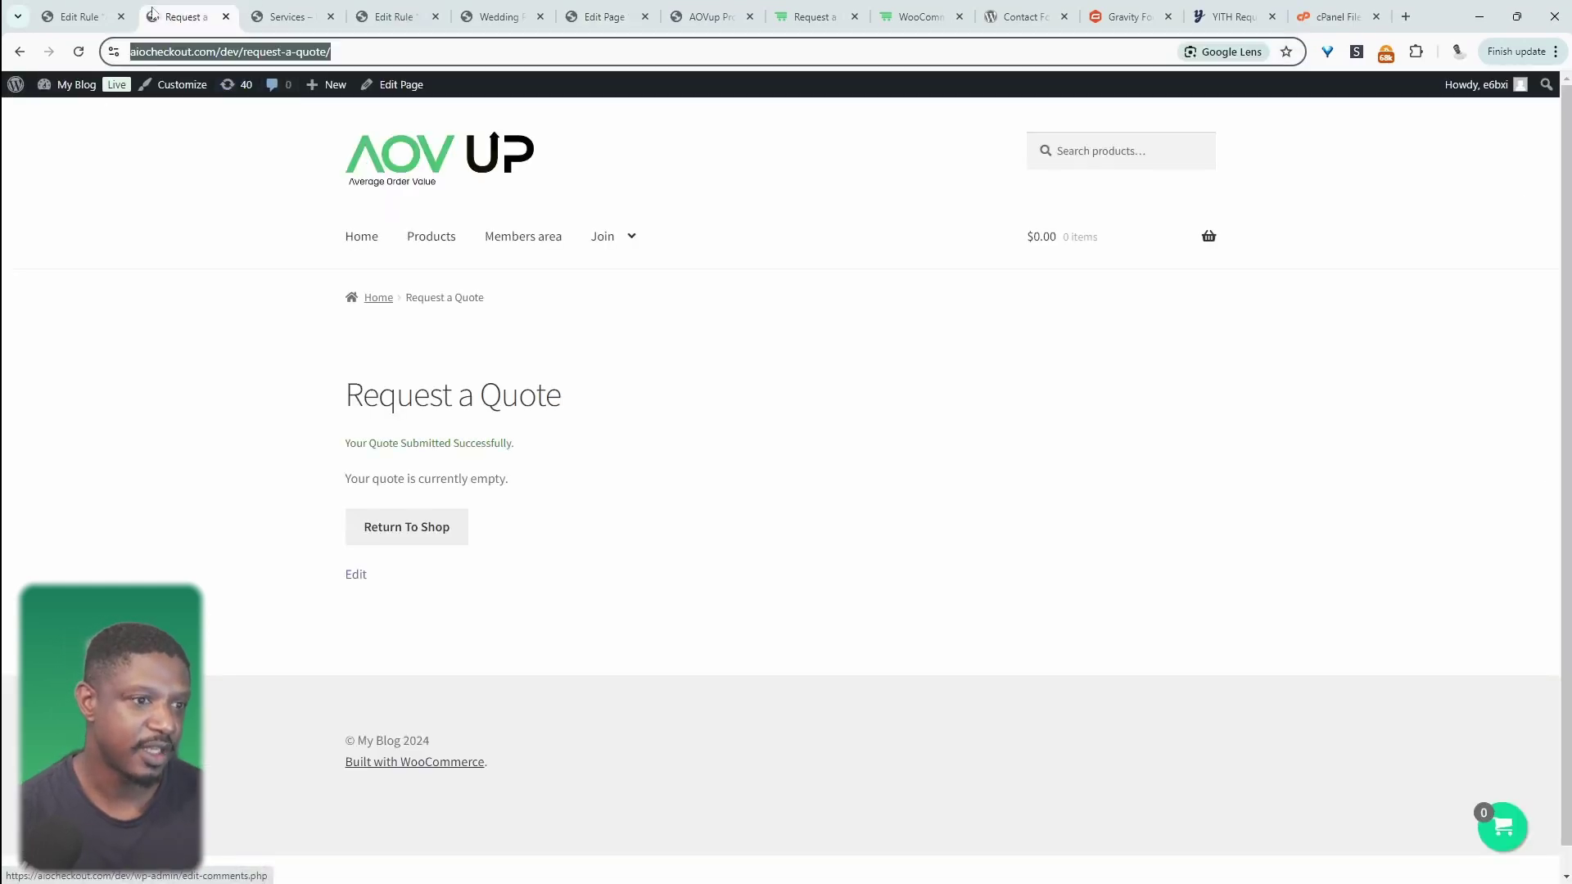
left_click(286, 17)
left_click(397, 16)
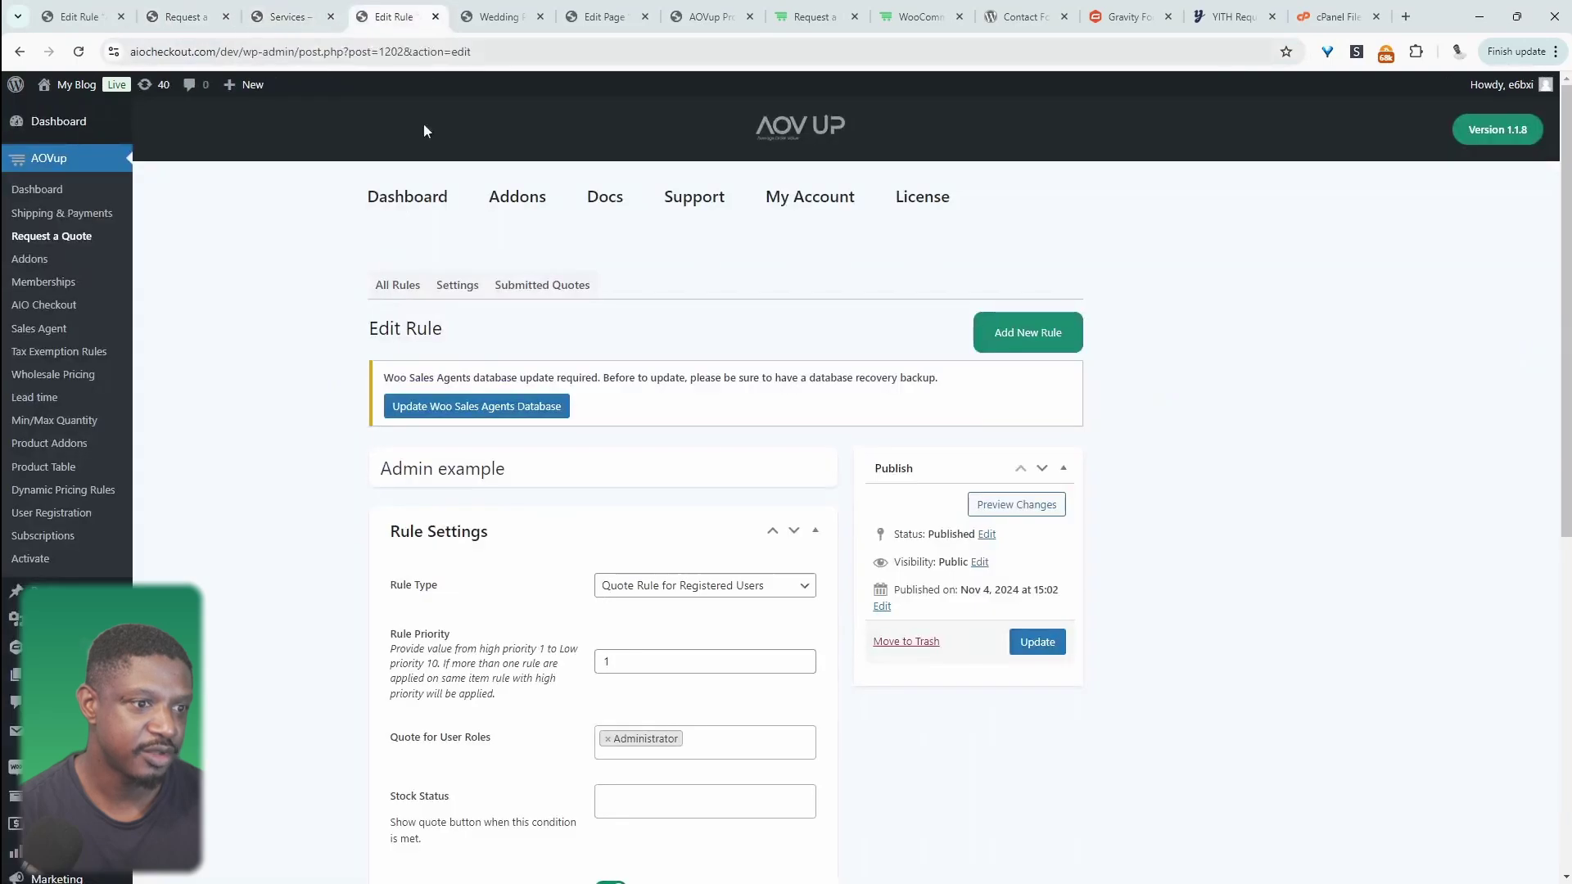
left_click(873, 166)
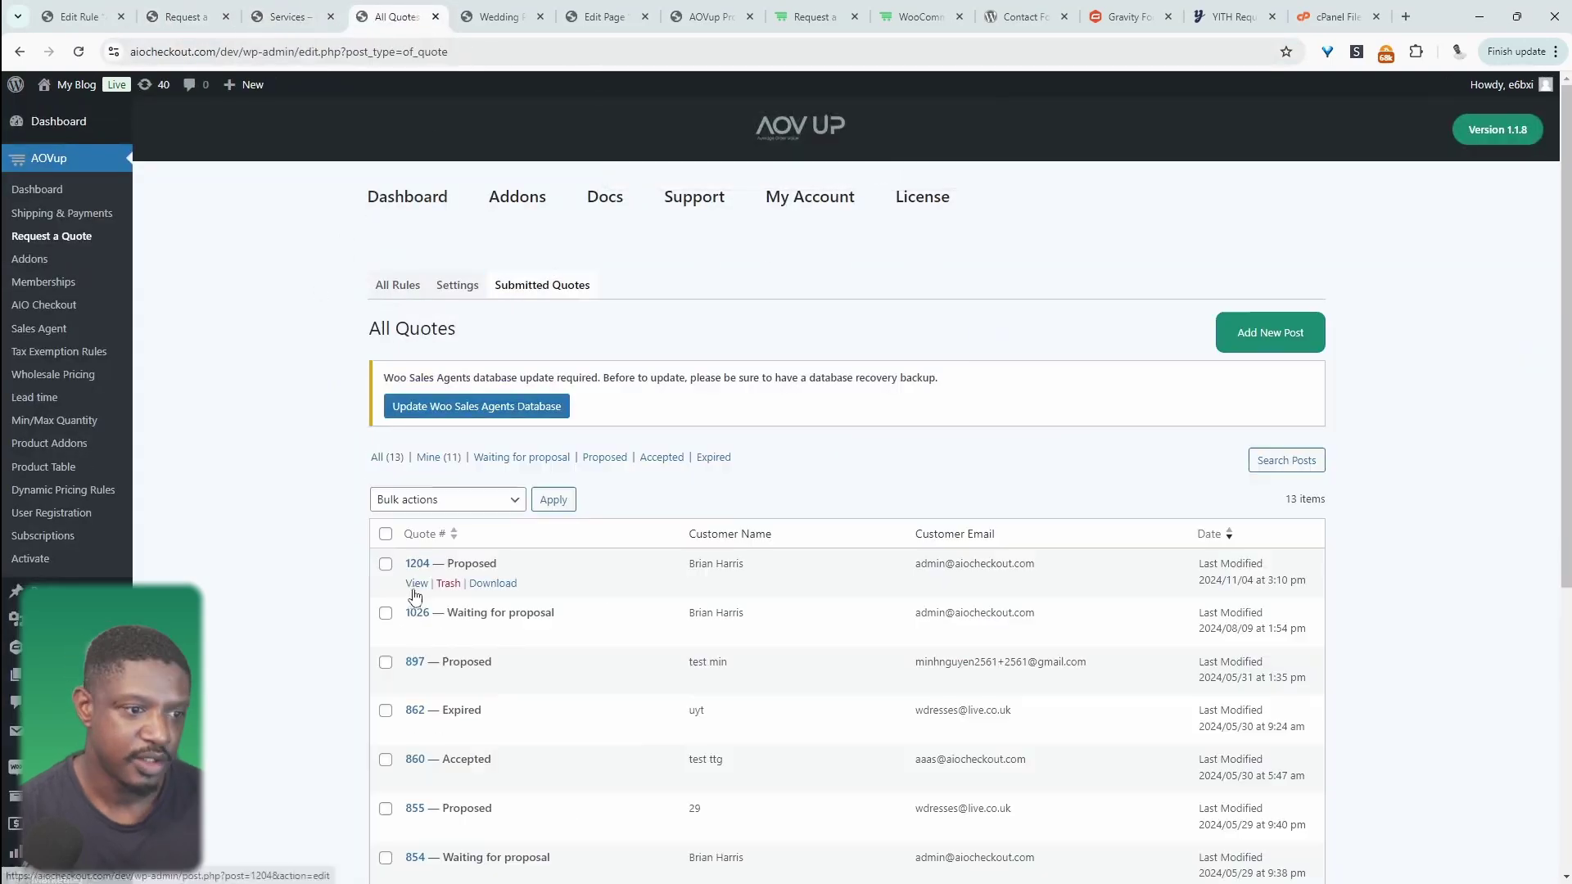
left_click(416, 633)
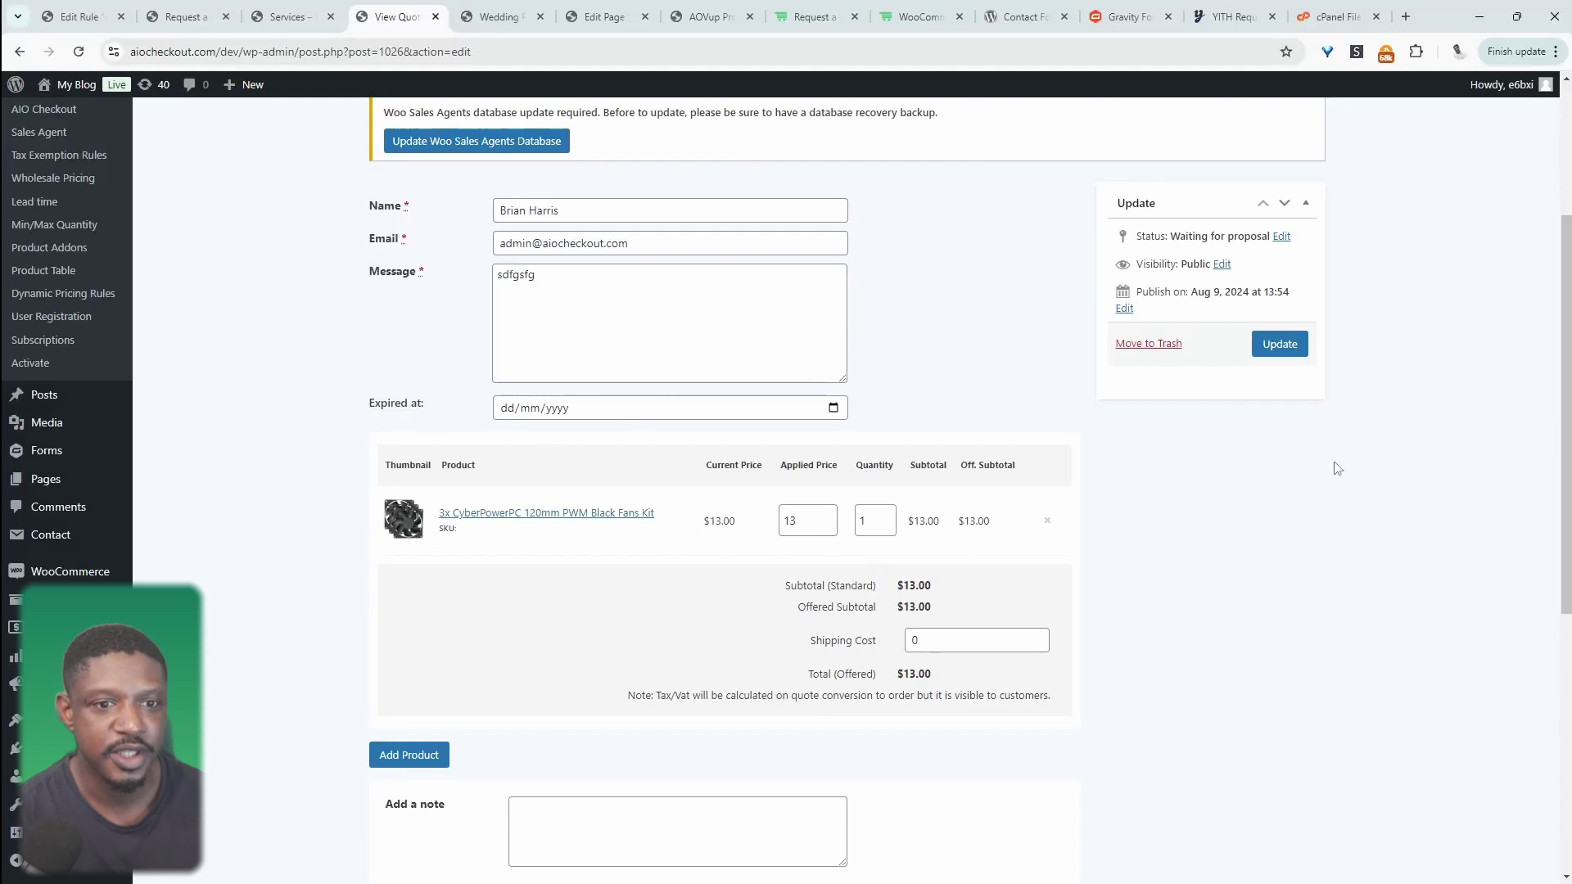
Examine the quote's customer name and email, applied price, quantity, totals and note field
scroll(861, 637, "down", 3)
left_click(641, 621)
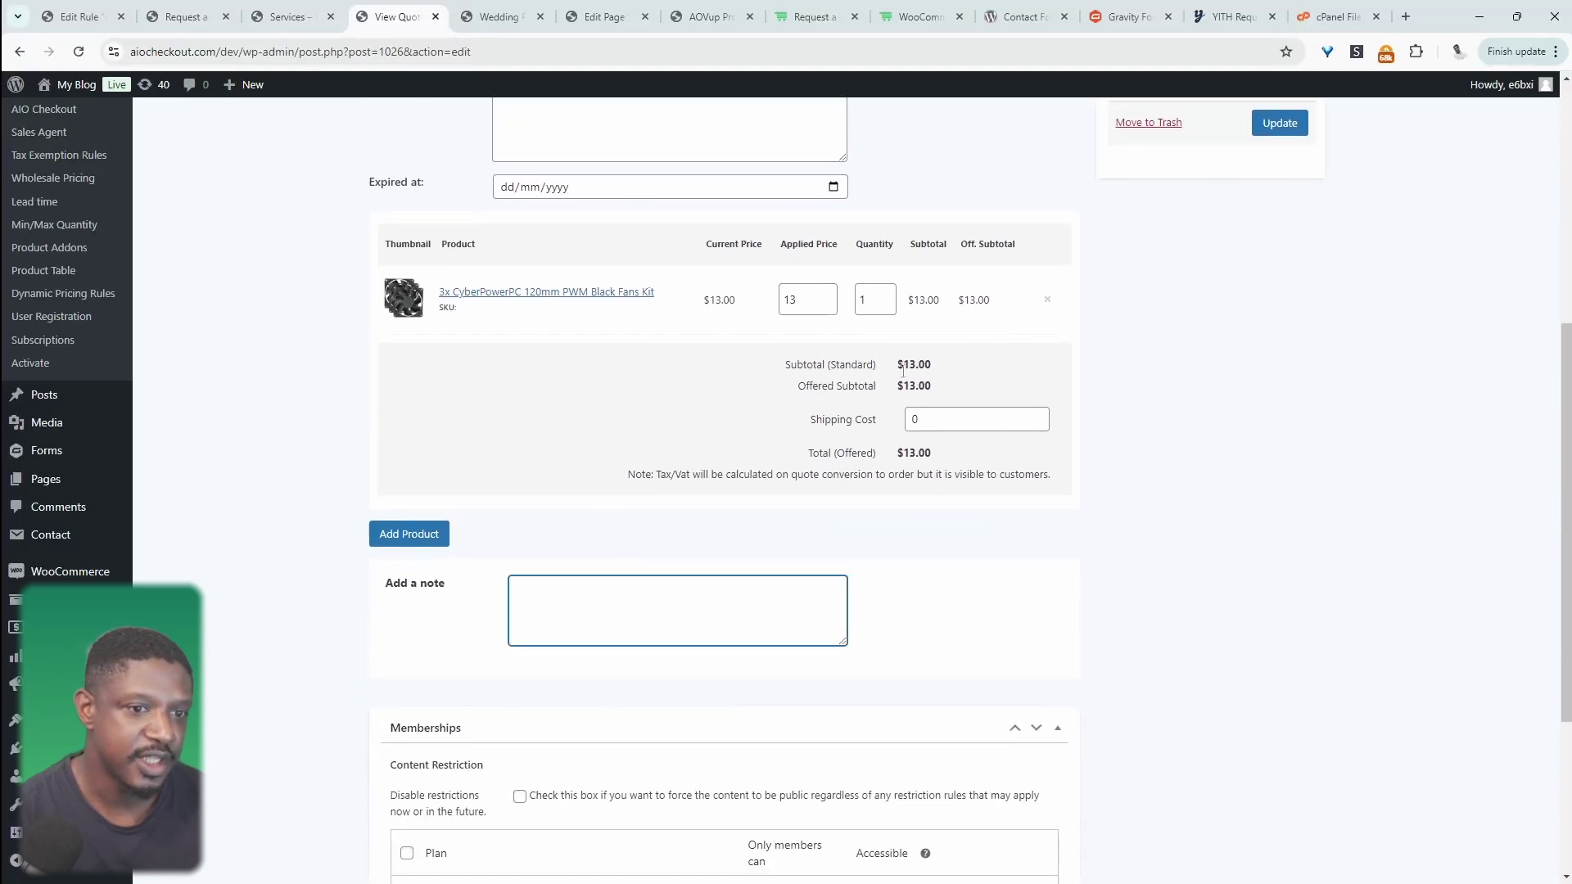
left_click(880, 305)
left_click(807, 297)
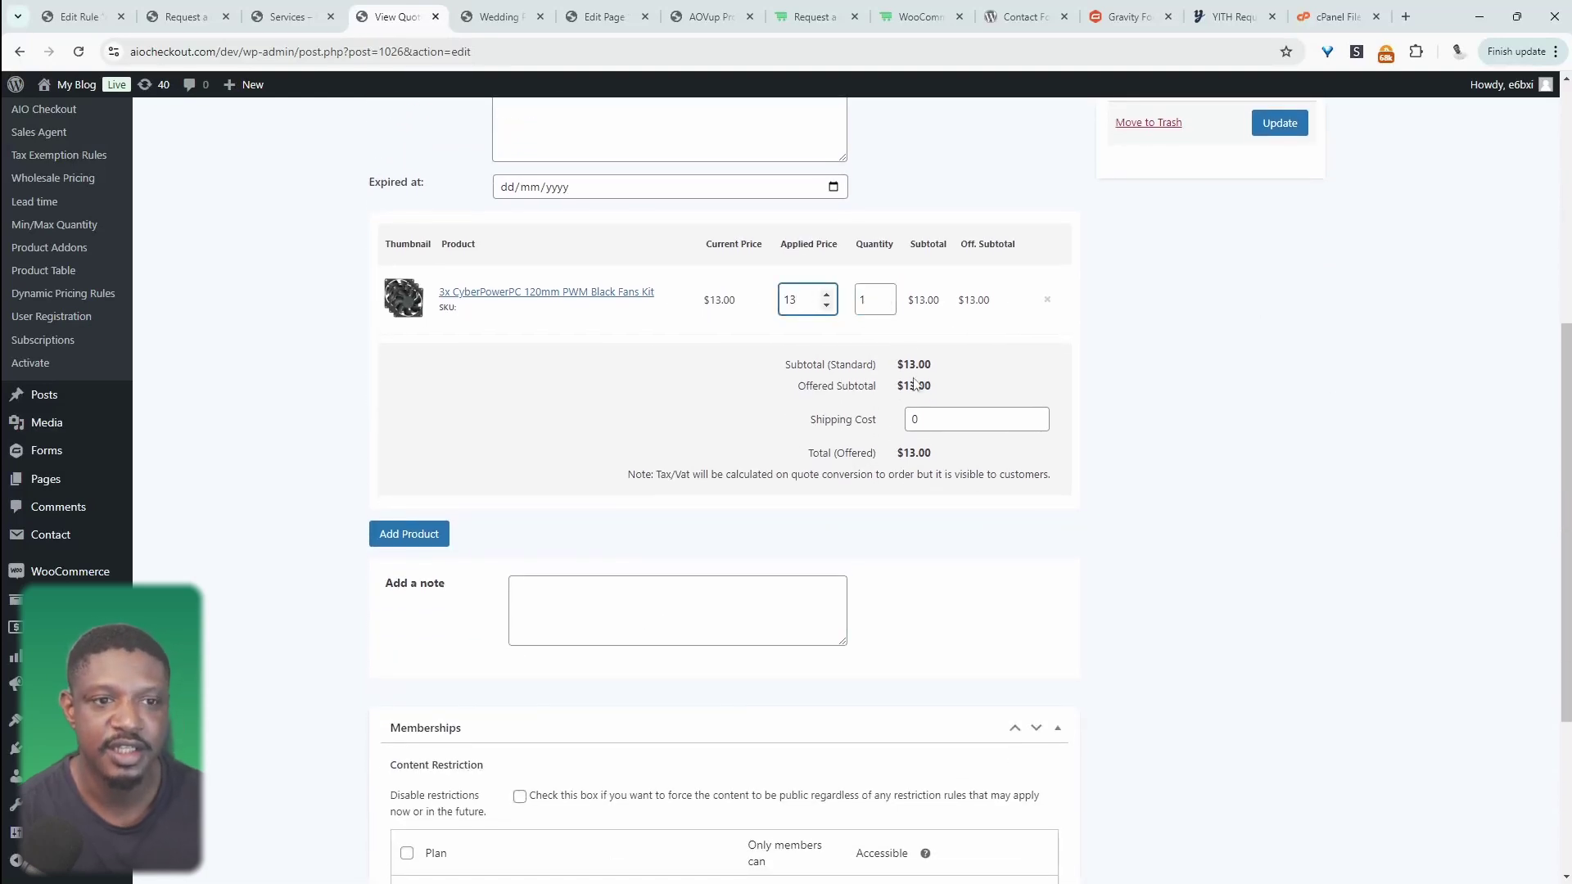
scroll(915, 383, "up", 5)
triple_click(559, 362)
triple_click(585, 336)
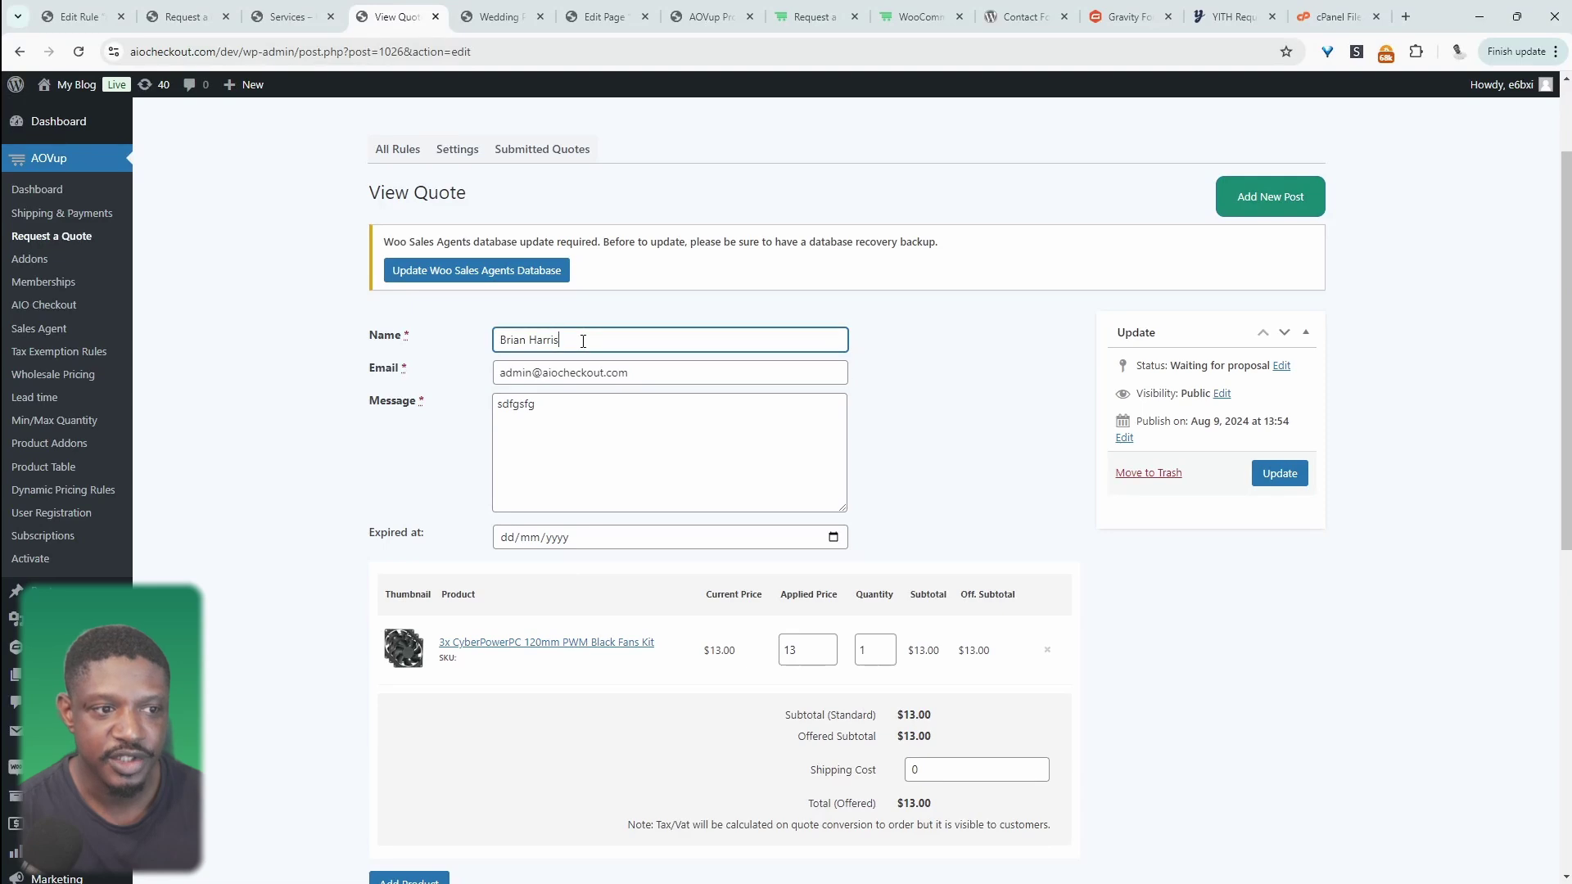
triple_click(709, 374)
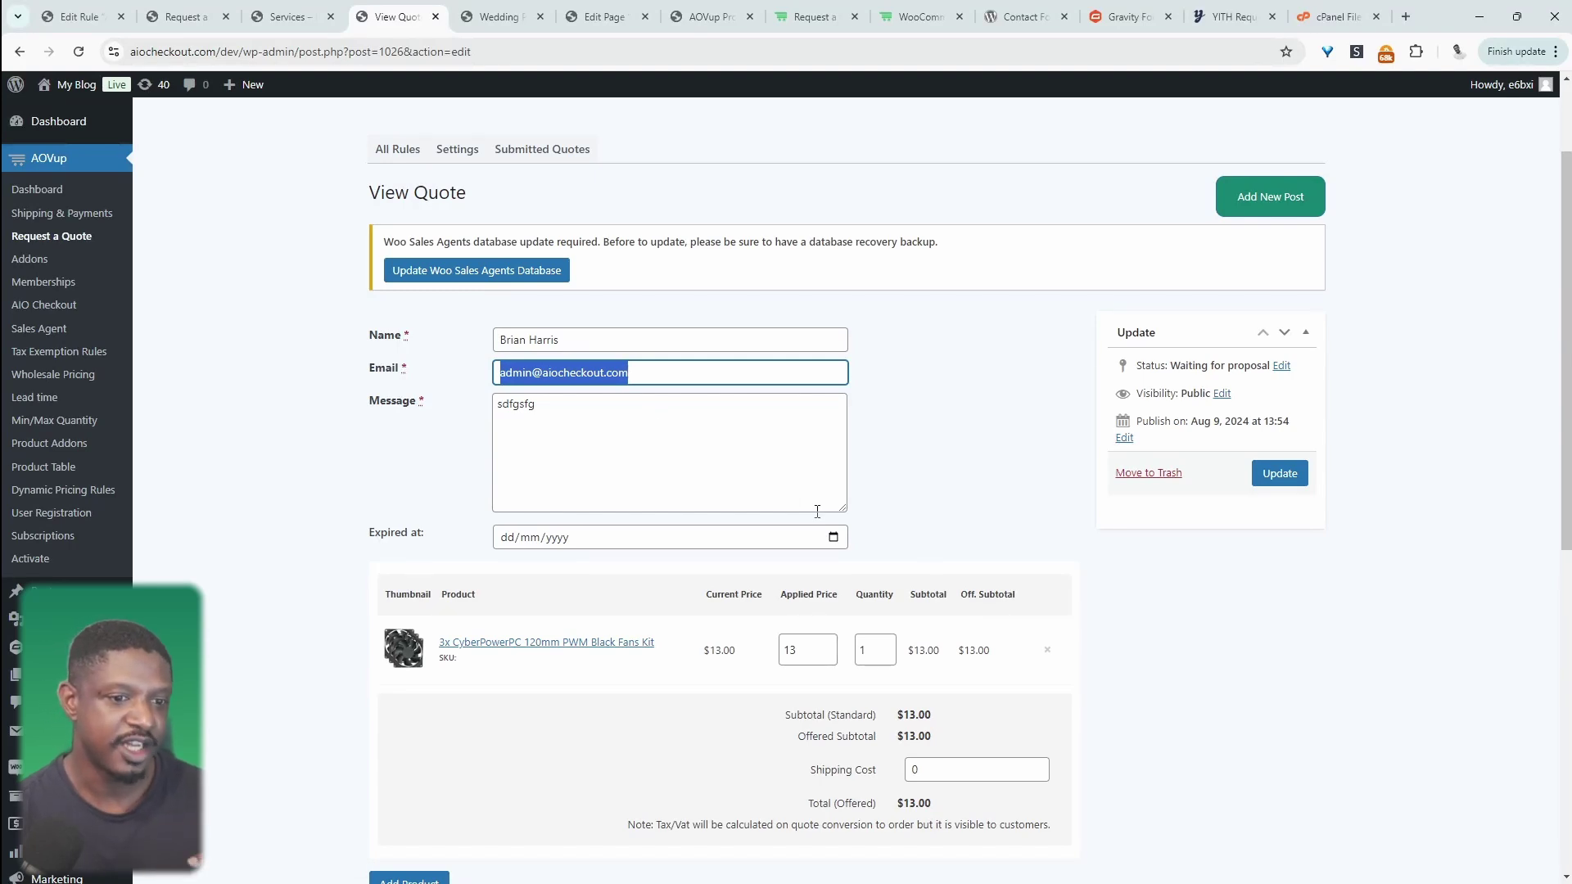
scroll(901, 524, "down", 1)
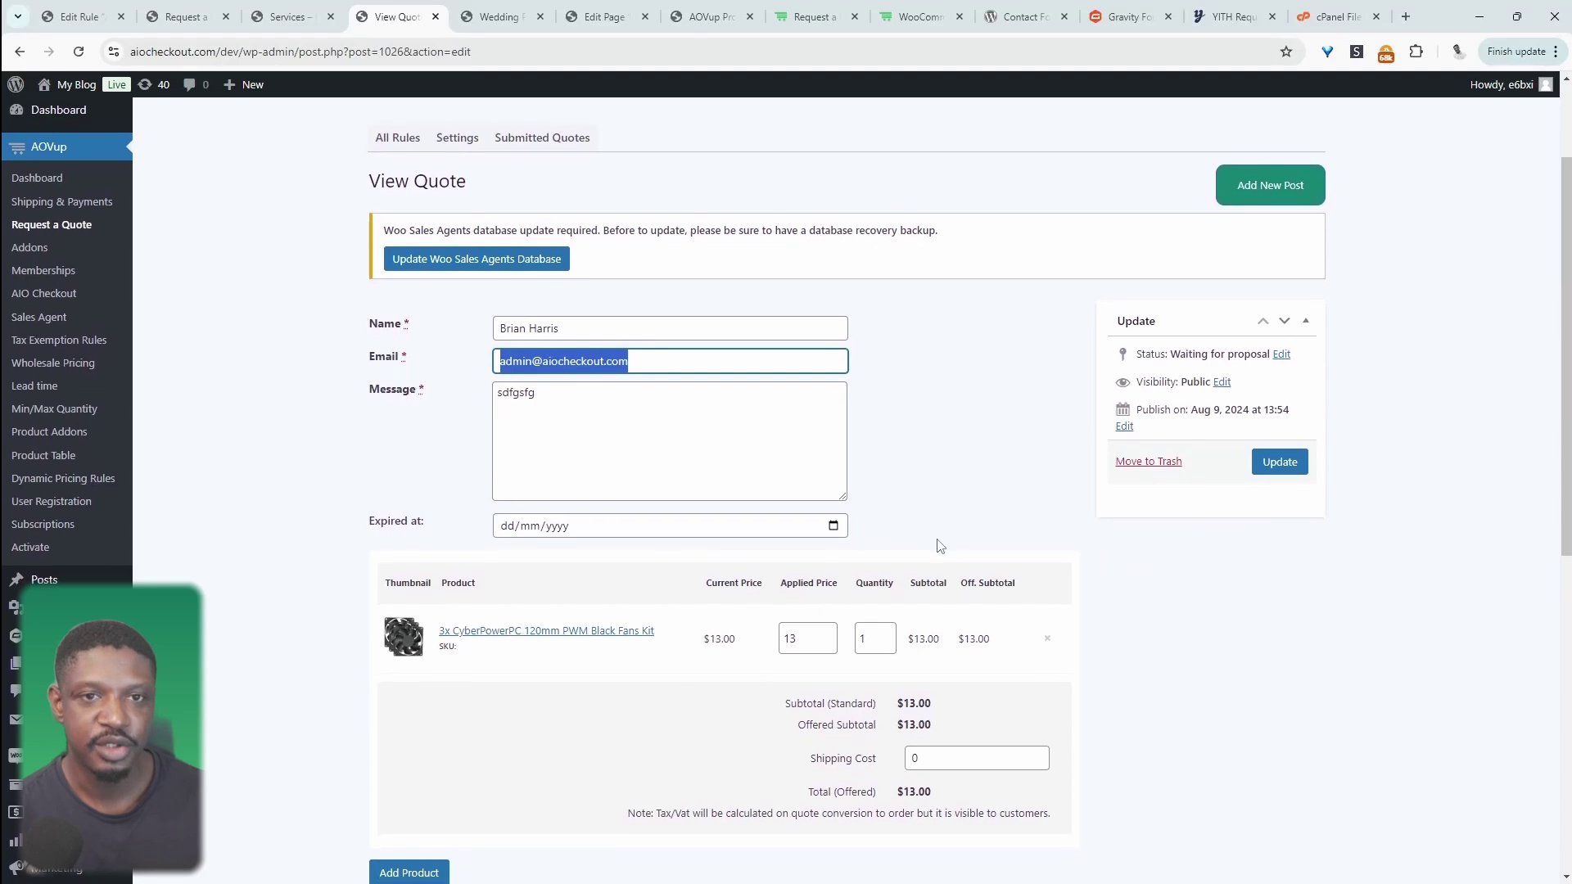
scroll(922, 551, "down", 2)
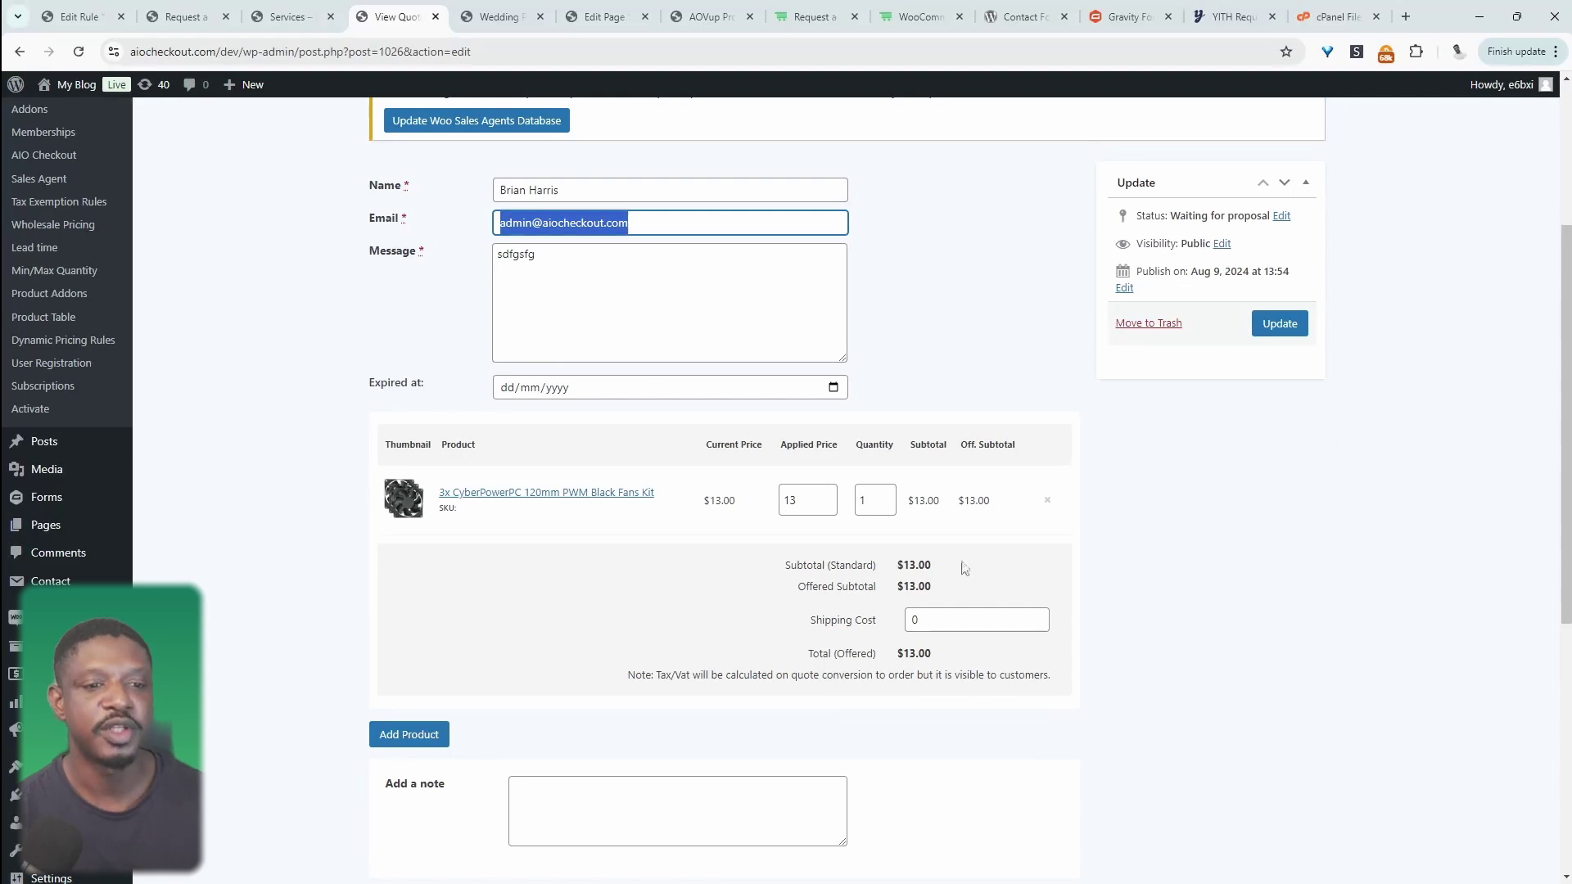
left_click(608, 809)
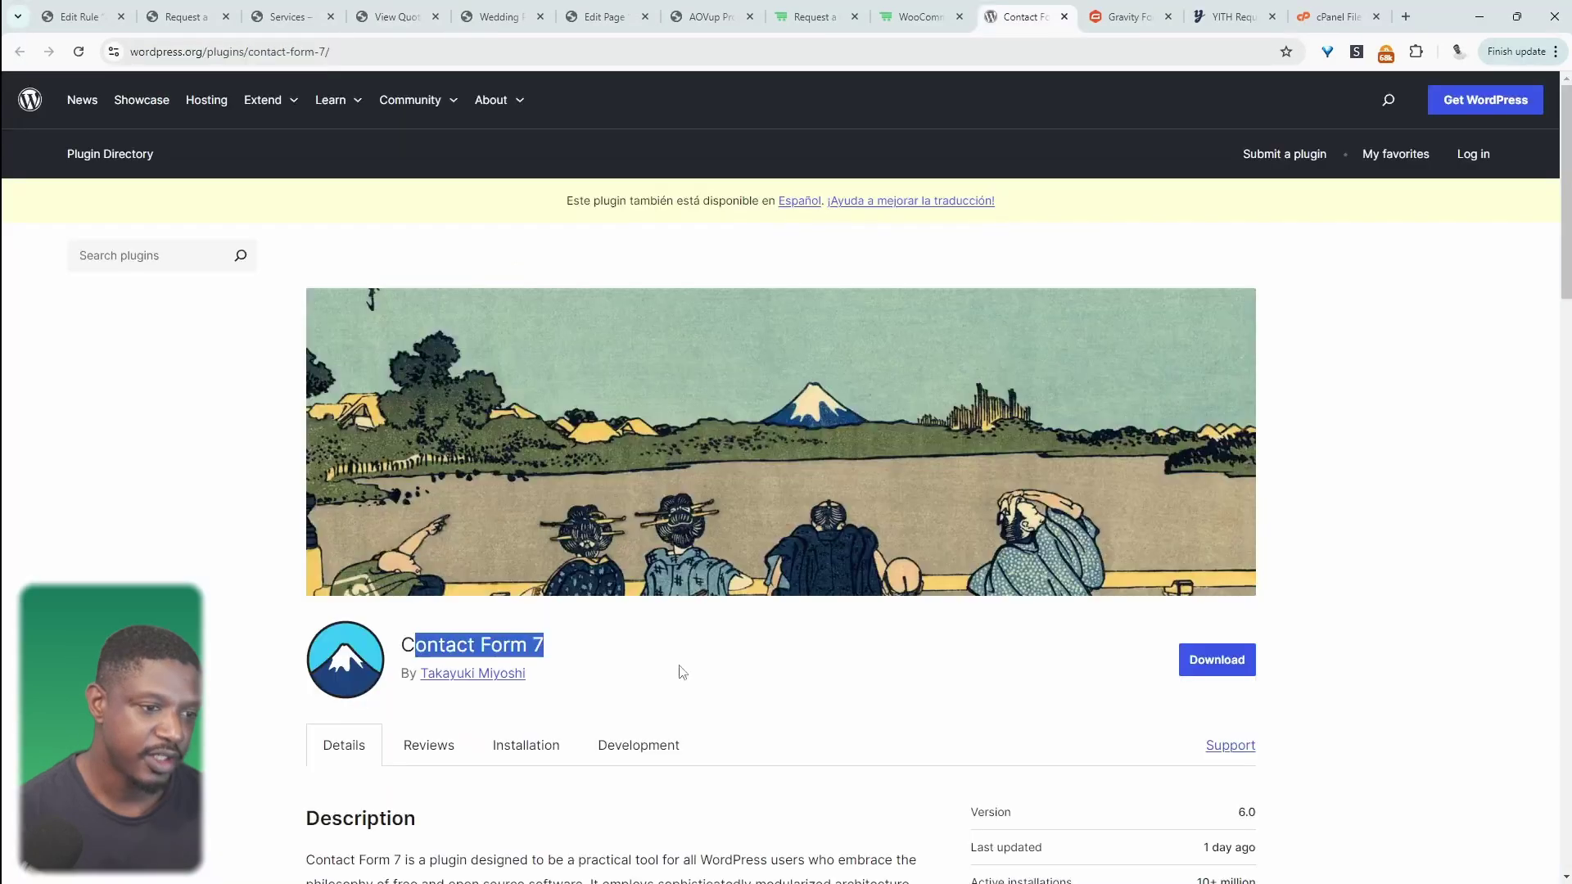
Review the Contact Form 7 plugin page on WordPress.org, highlighting the plugin's name
left_click(688, 639)
scroll(491, 491, "down", 3)
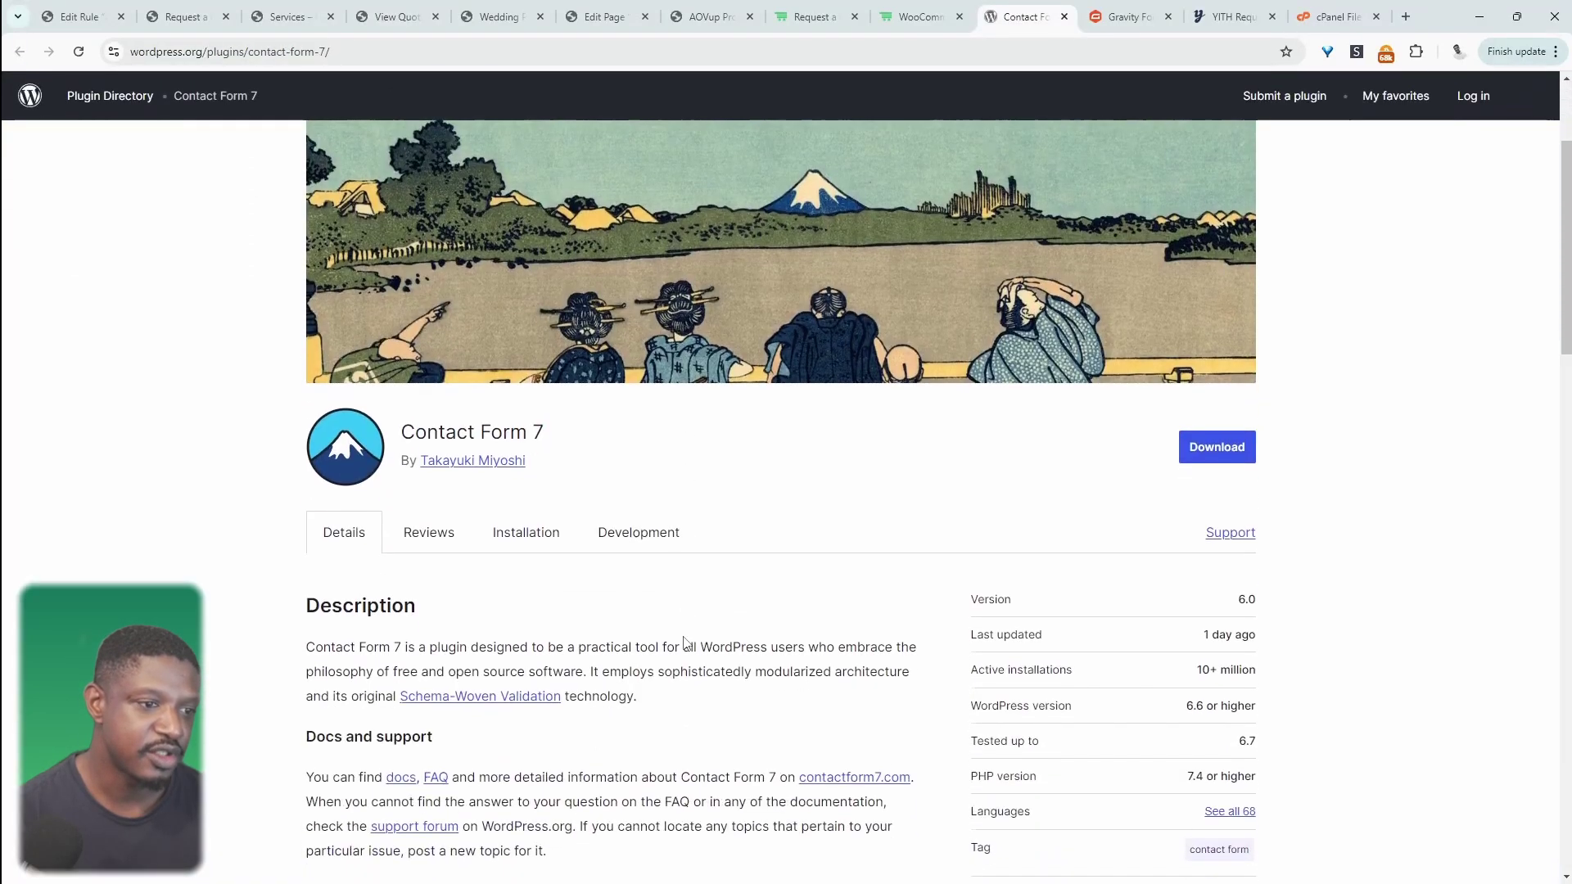
left_click_drag(405, 429, 552, 434)
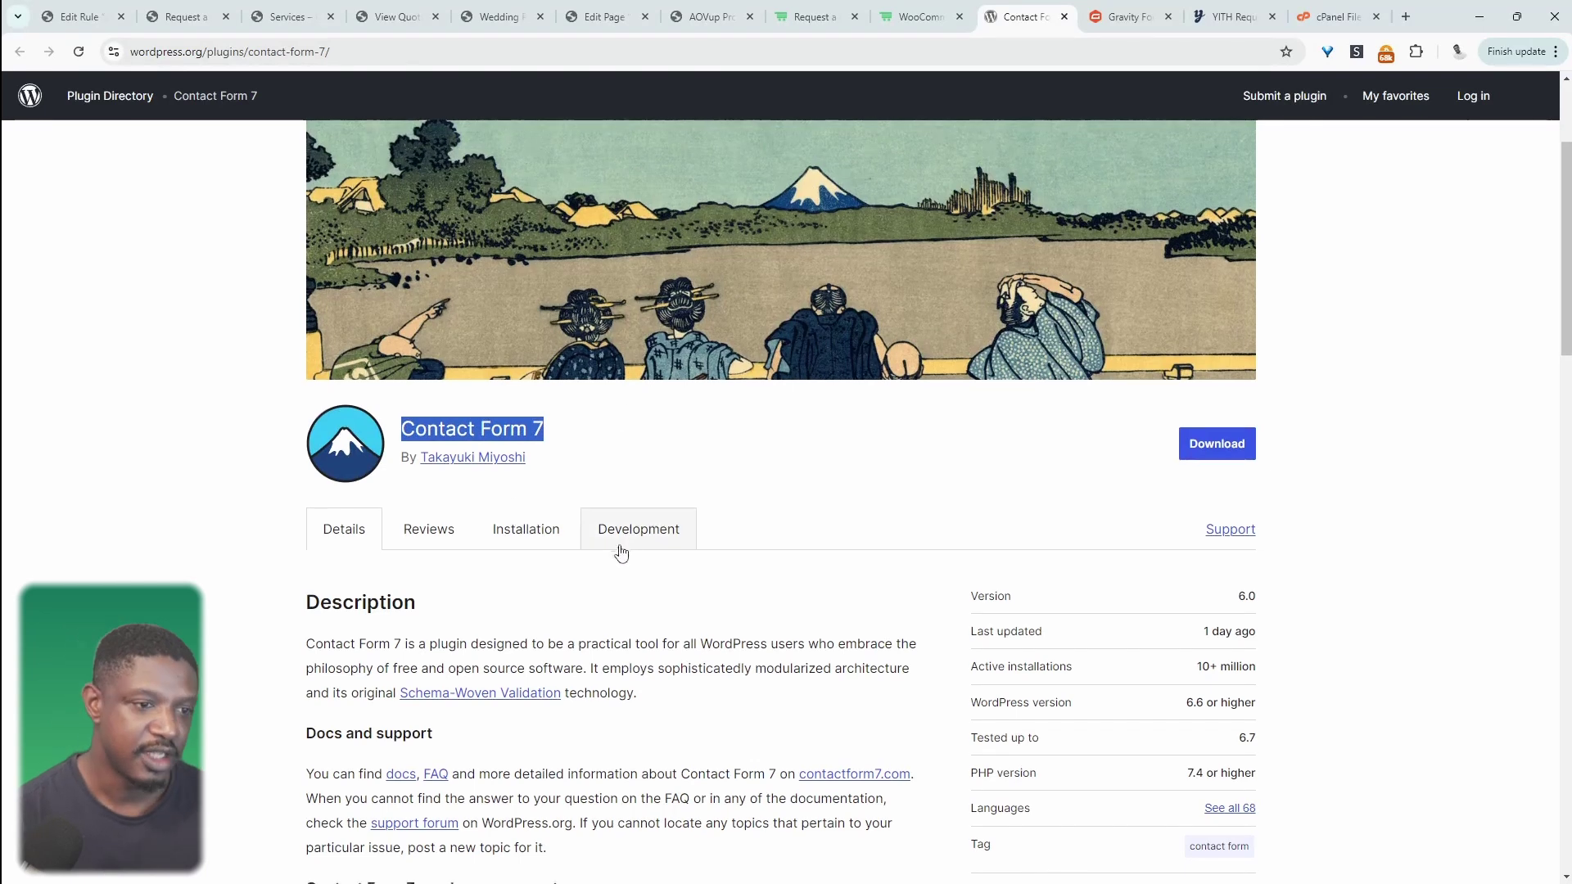
scroll(618, 551, "down", 1)
Return to the WordPress admin, open Contact form 1 from the contact forms list for editing and review its form template
left_click(82, 18)
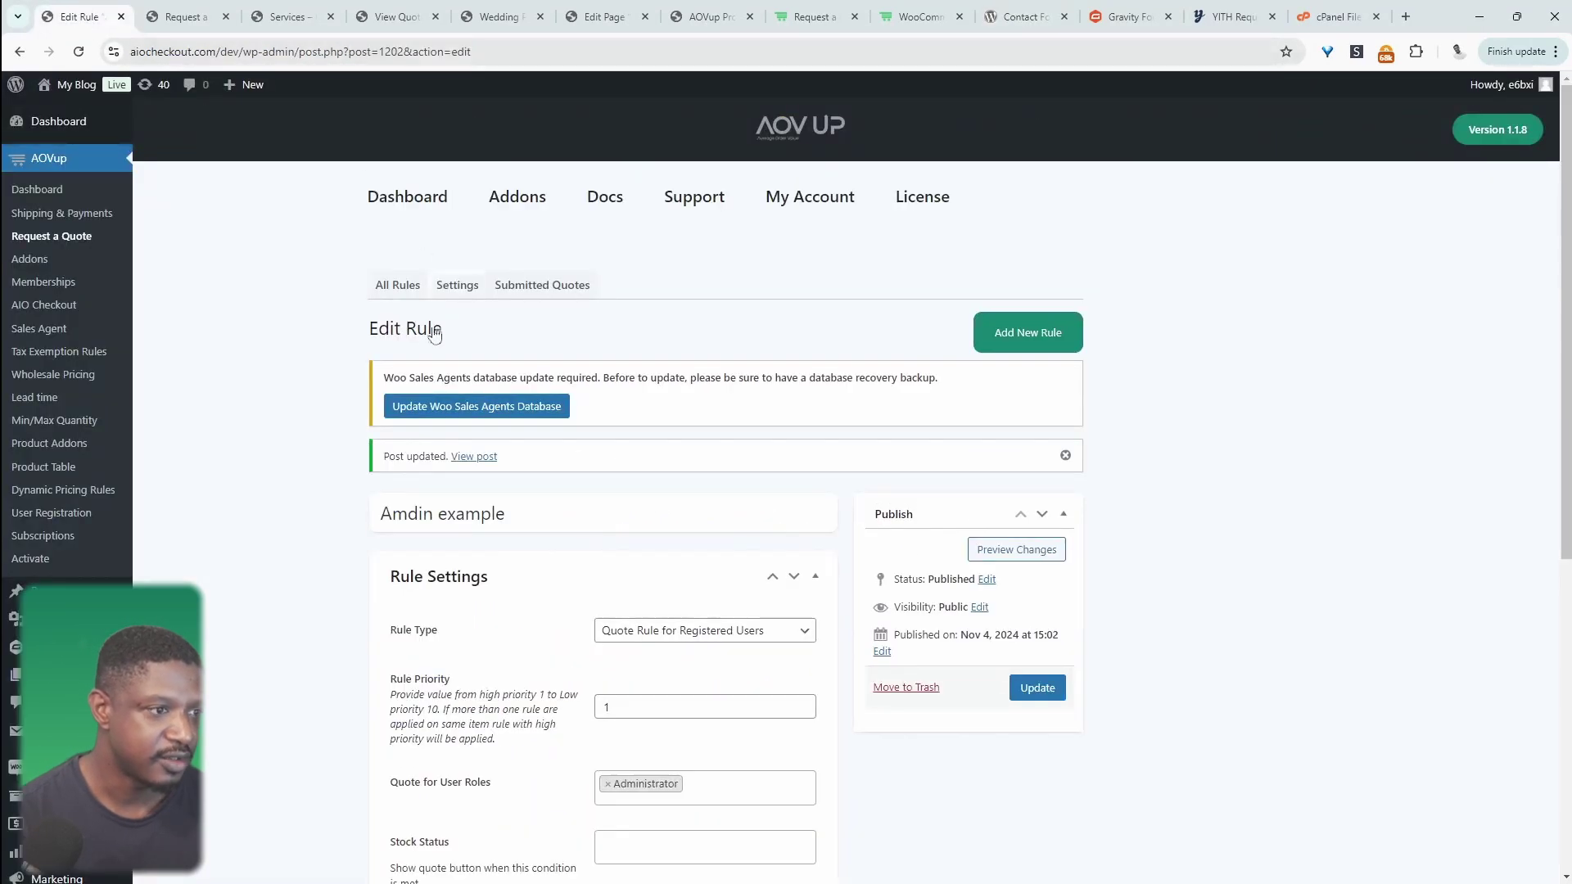
scroll(256, 494, "down", 2)
mouse_move(15, 616)
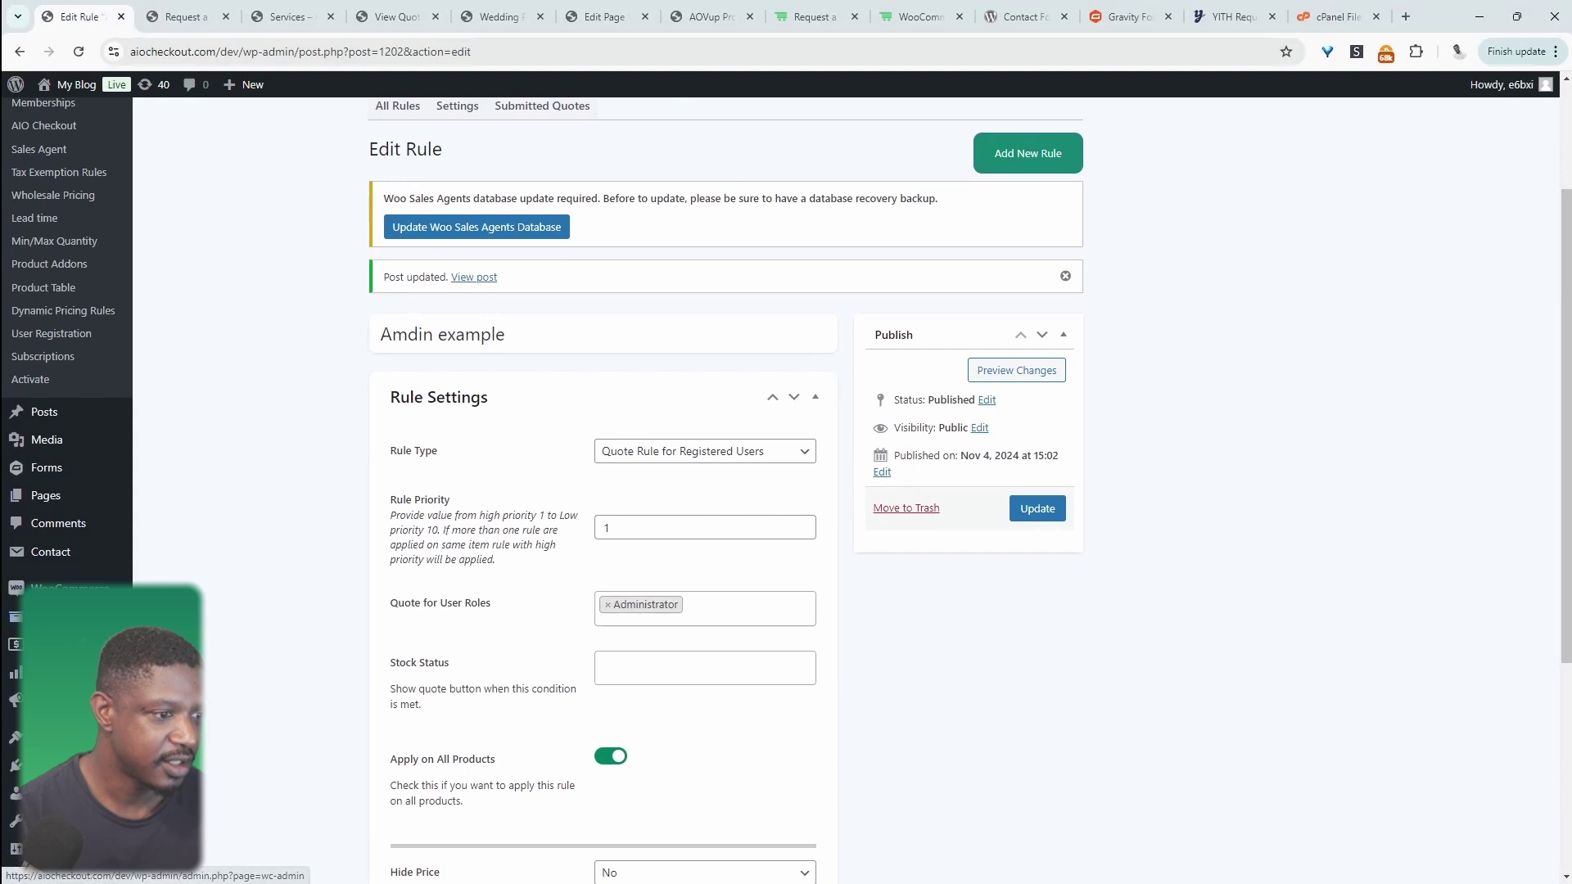
scroll(15, 581, "down", 1)
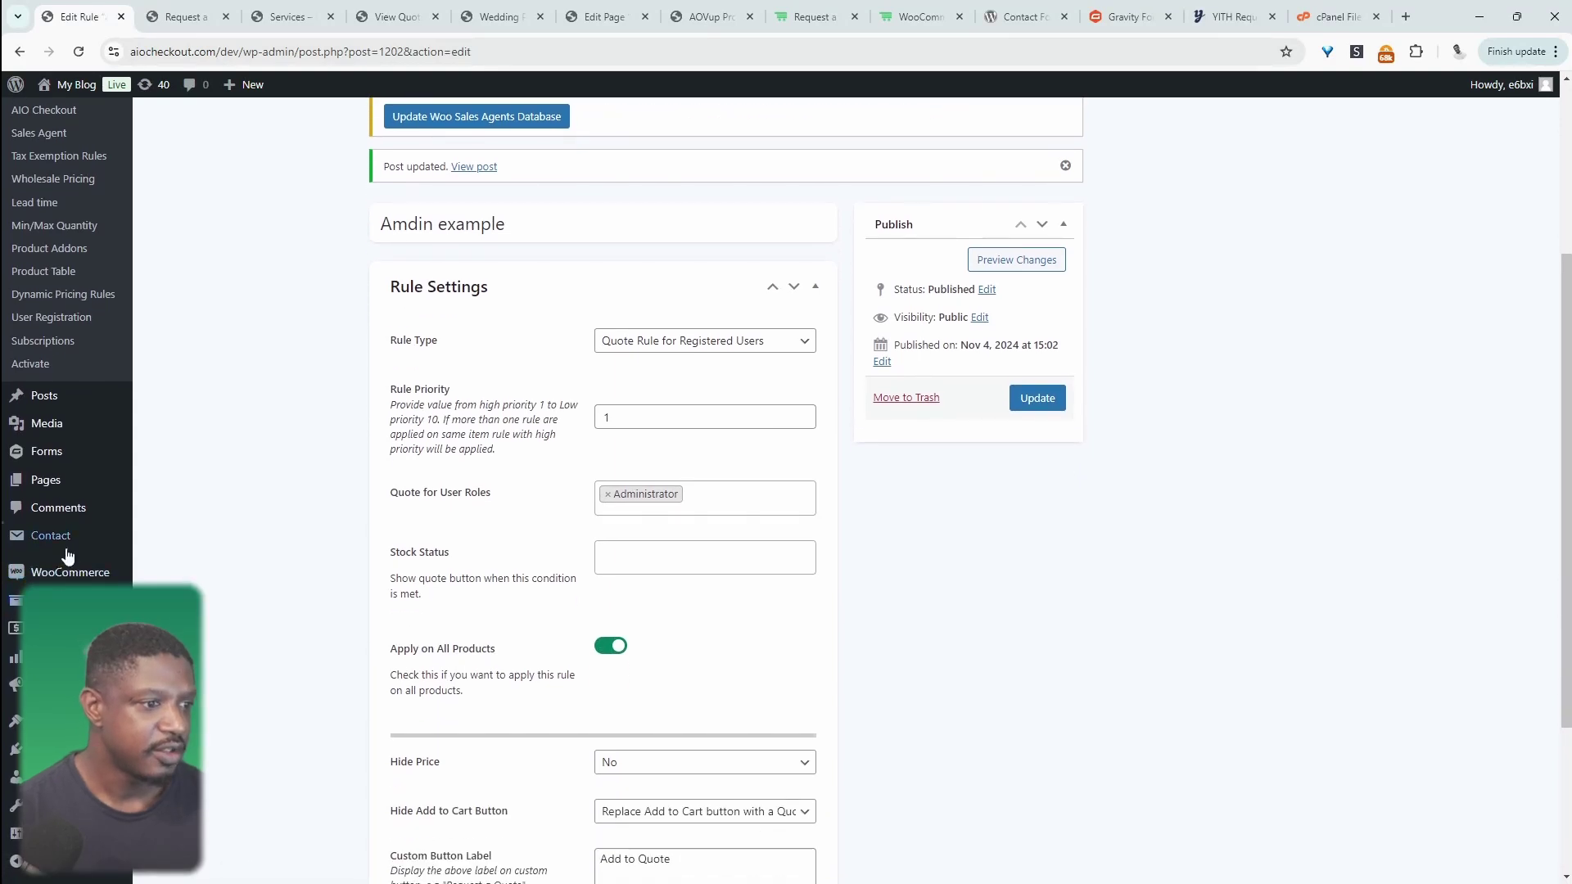
left_click(168, 556)
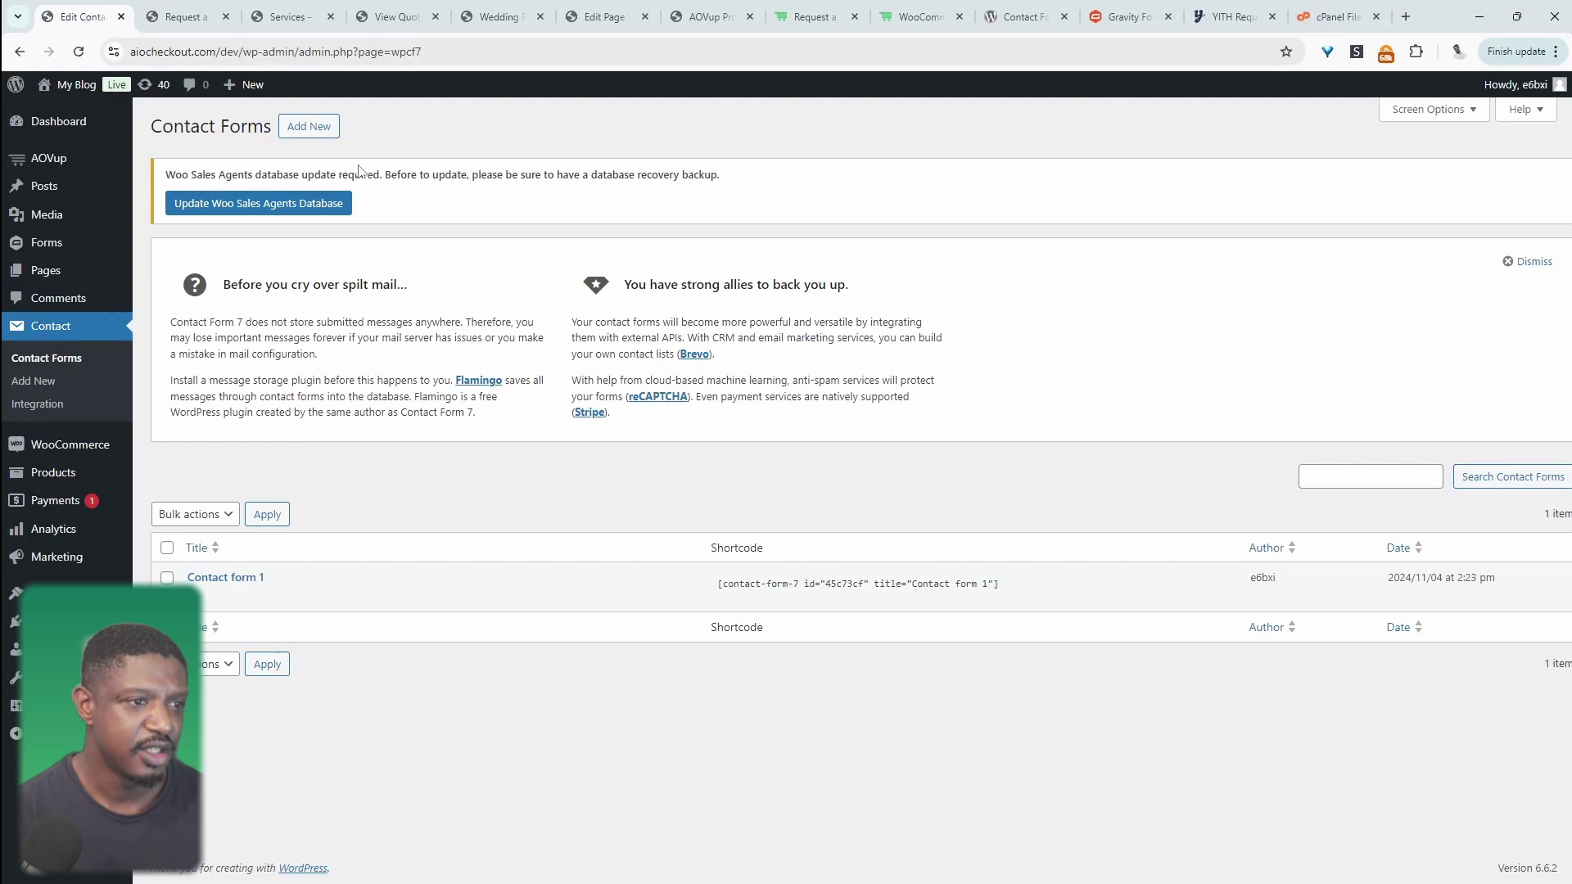
left_click(199, 598)
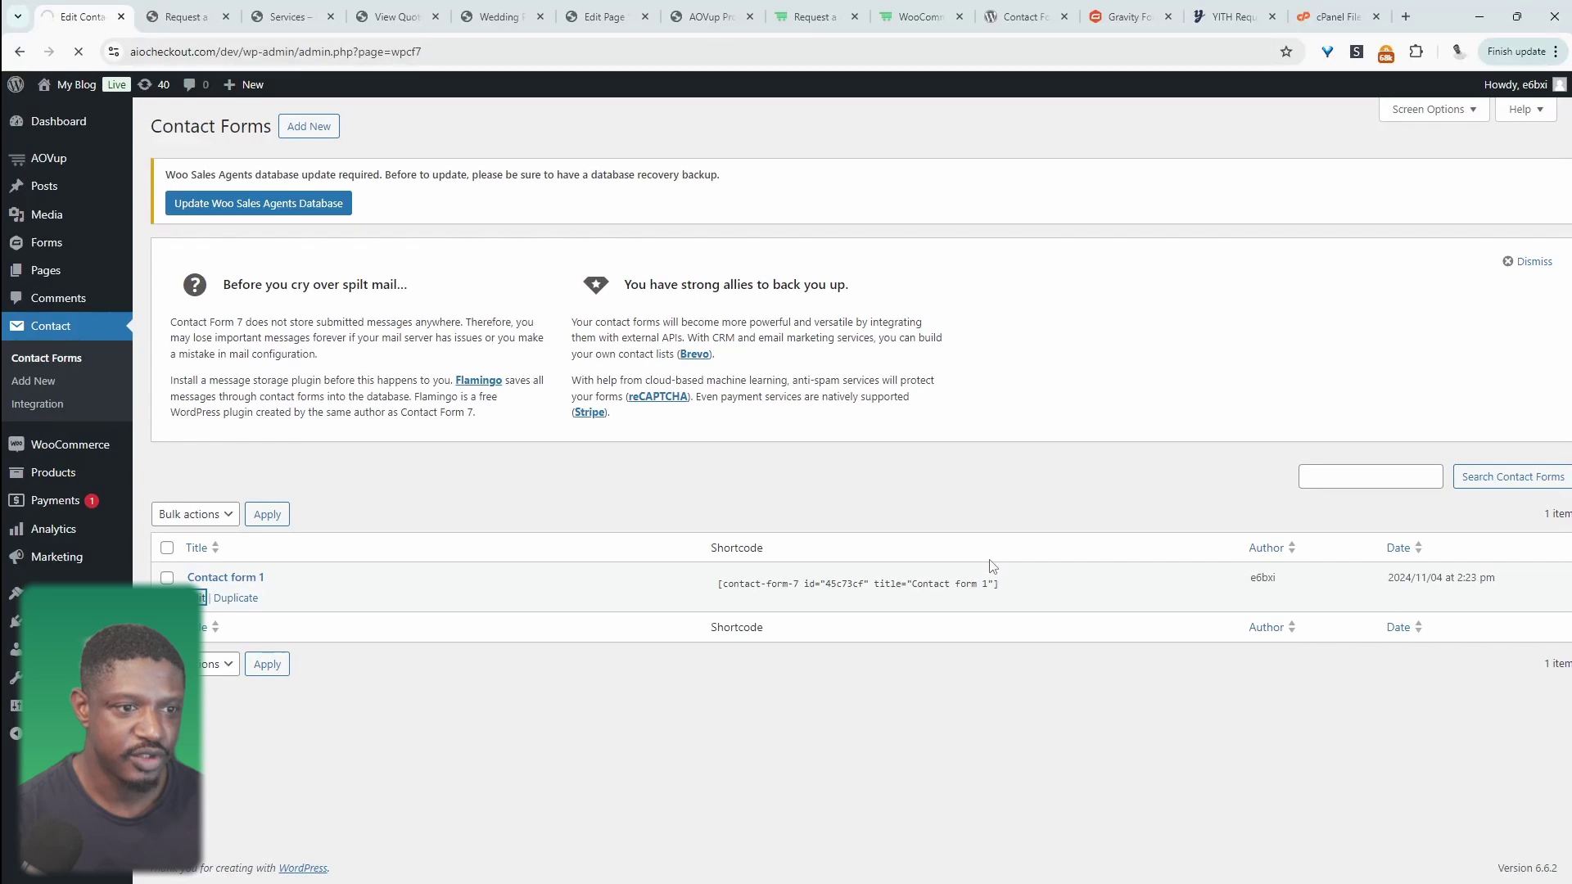
scroll(843, 355, "down", 2)
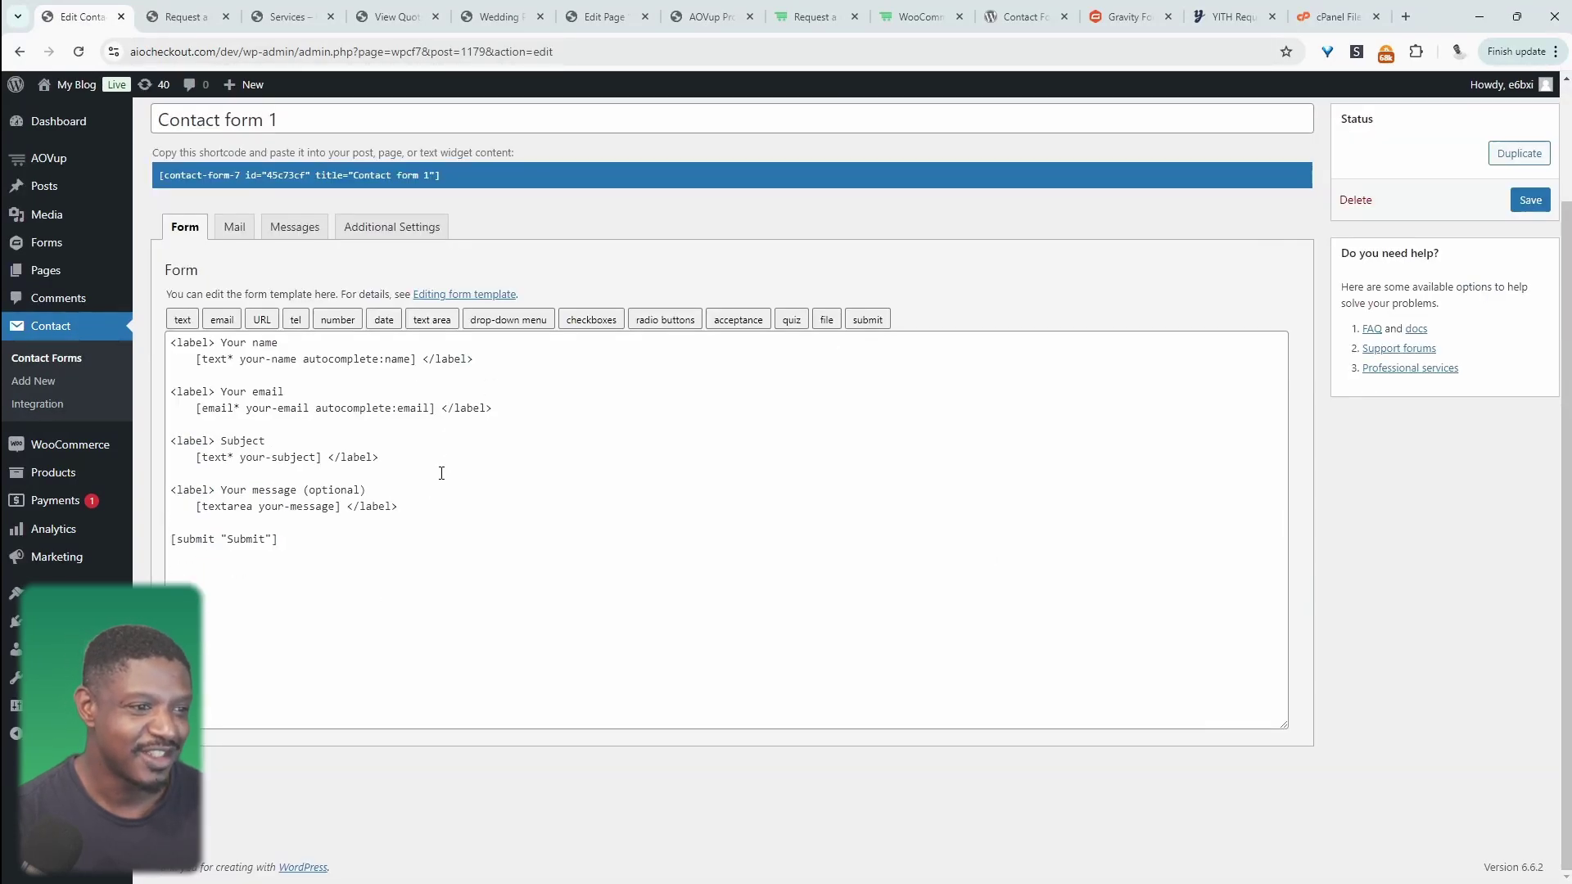
scroll(584, 454, "up", 2)
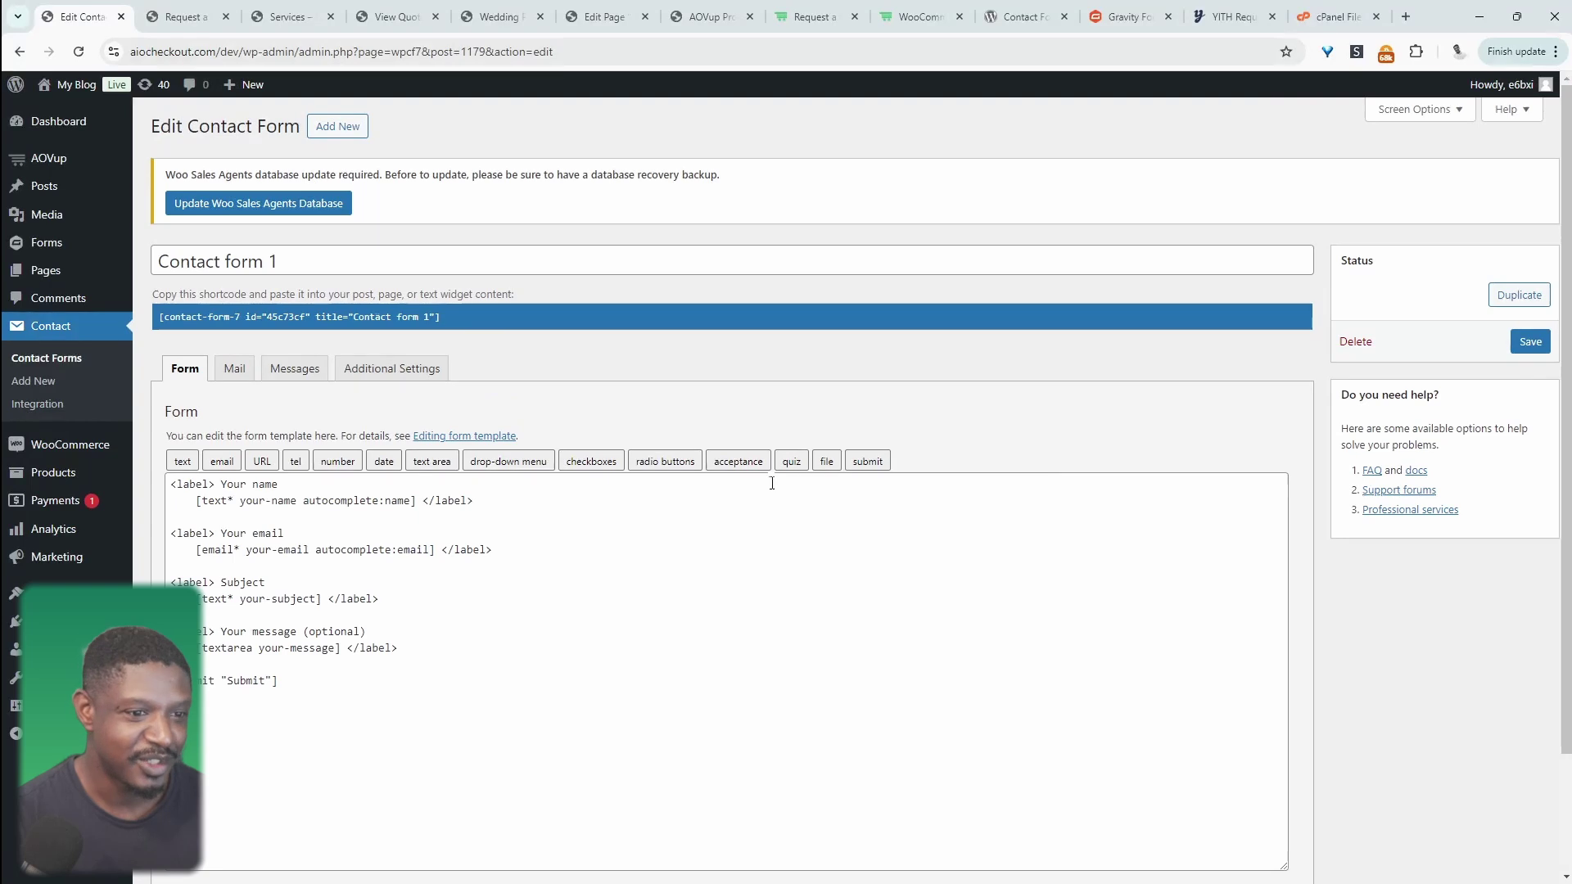
Replace the tag under the "Your name" label with a newly generated text field tag using the default settings
left_click_drag(278, 484, 418, 501)
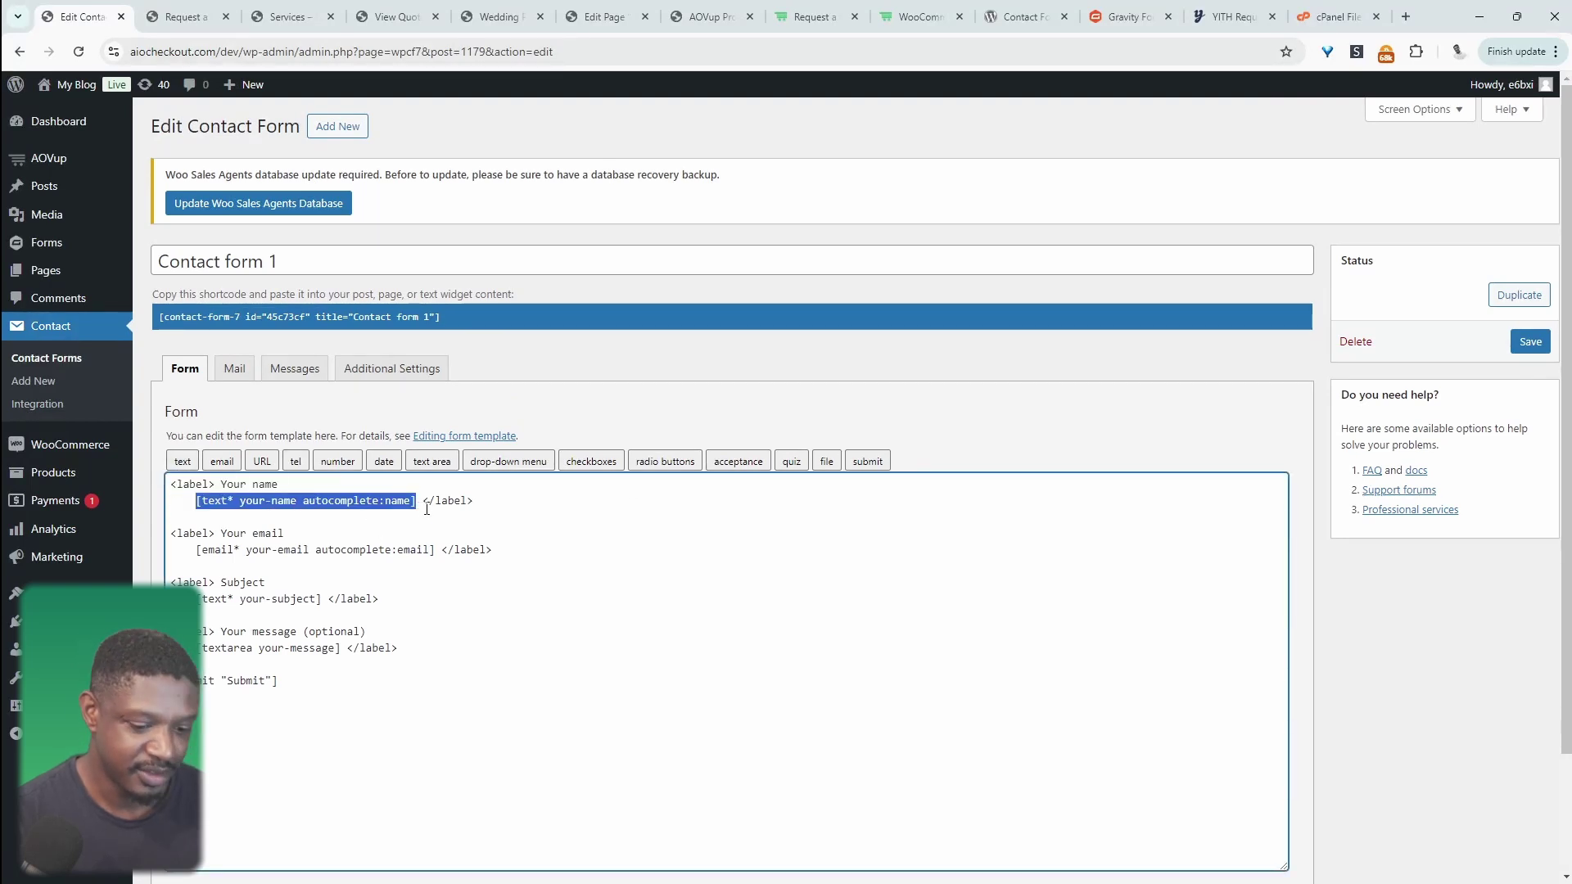
key("BackSpace")
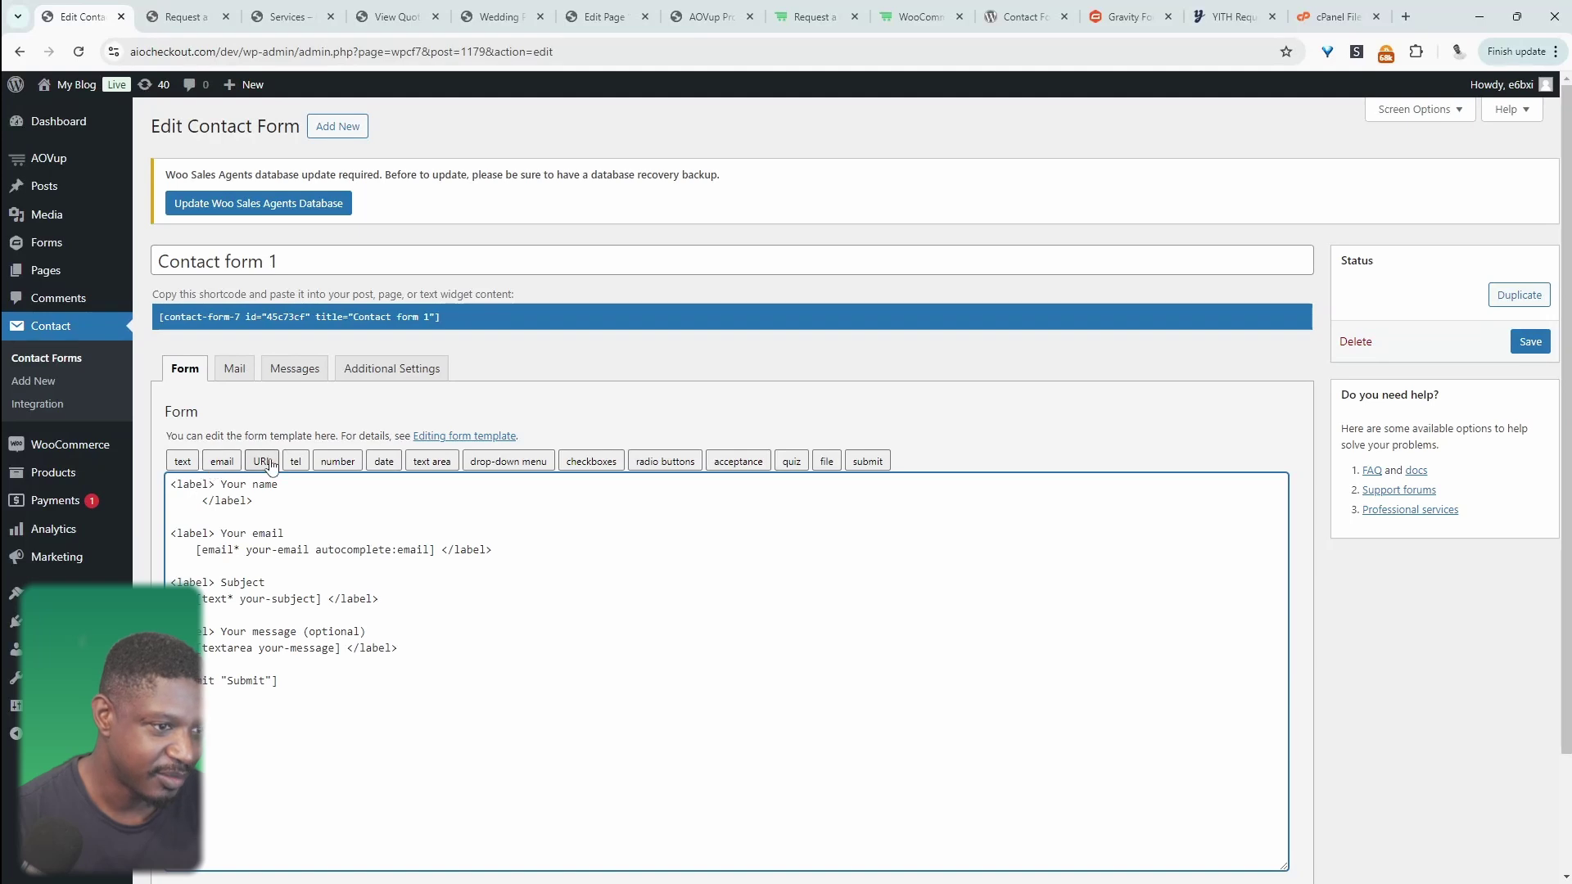
left_click(185, 463)
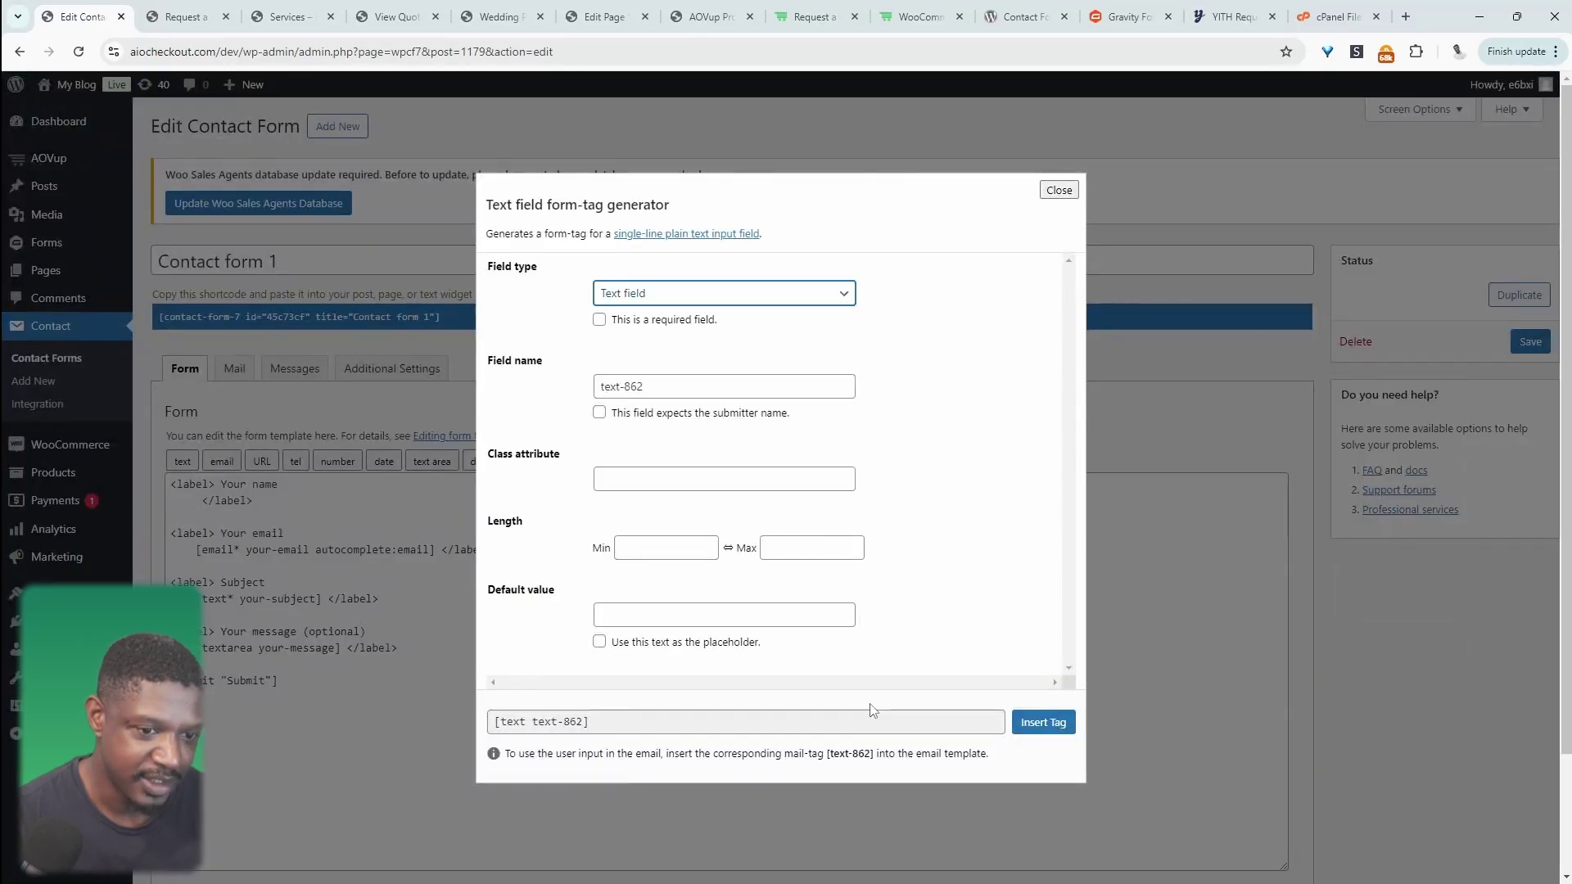
left_click(1029, 731)
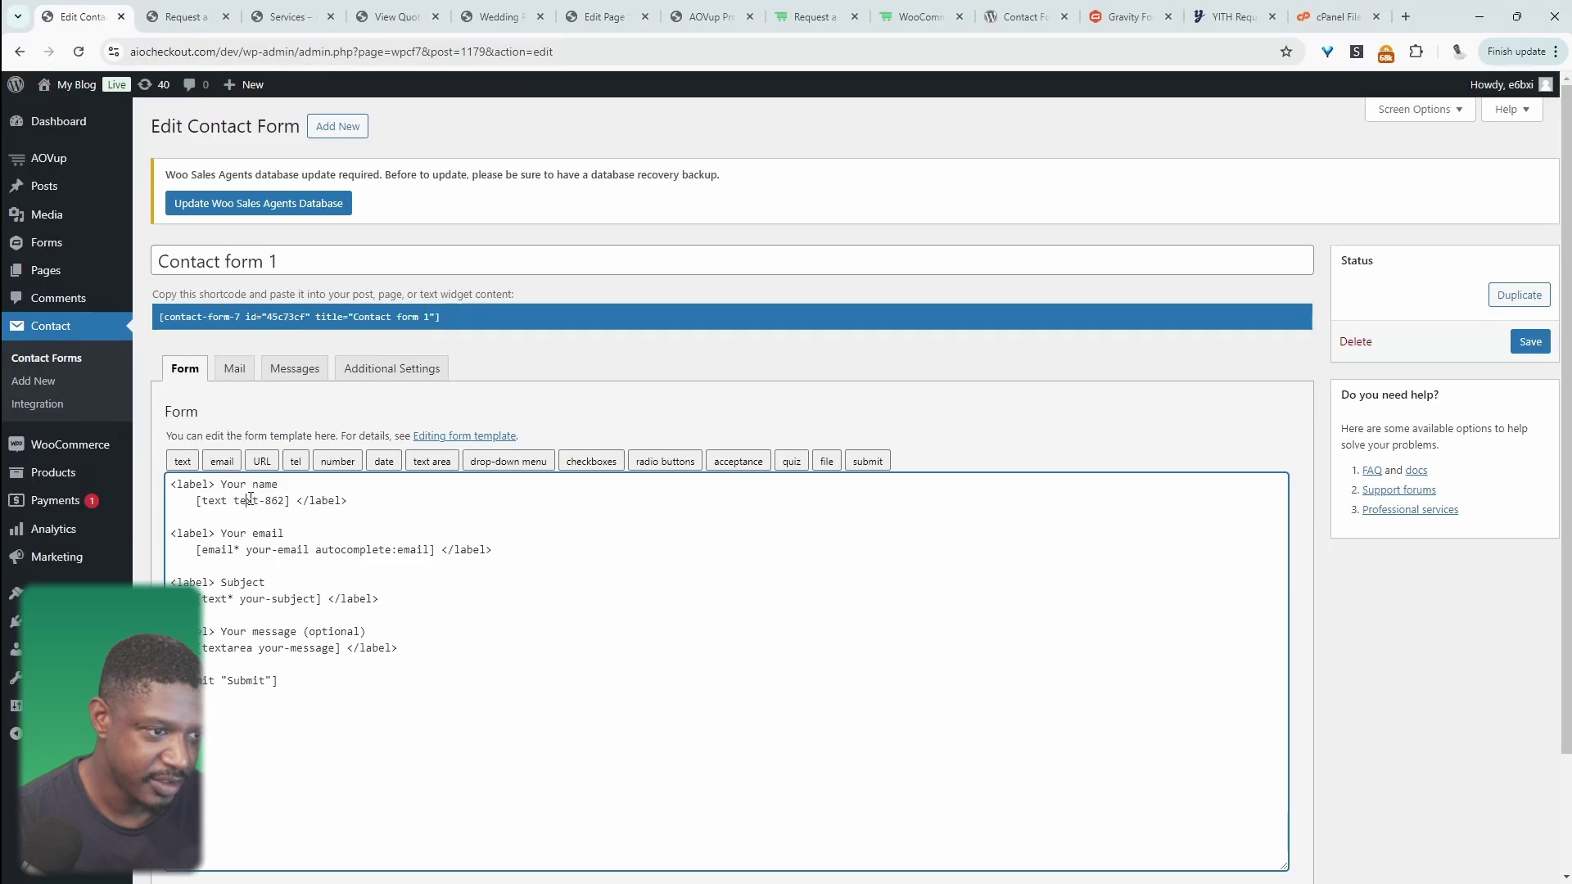
Insert a date field tag with default settings on a new line below the email field
left_click(522, 551)
key("Return")
key("Return")
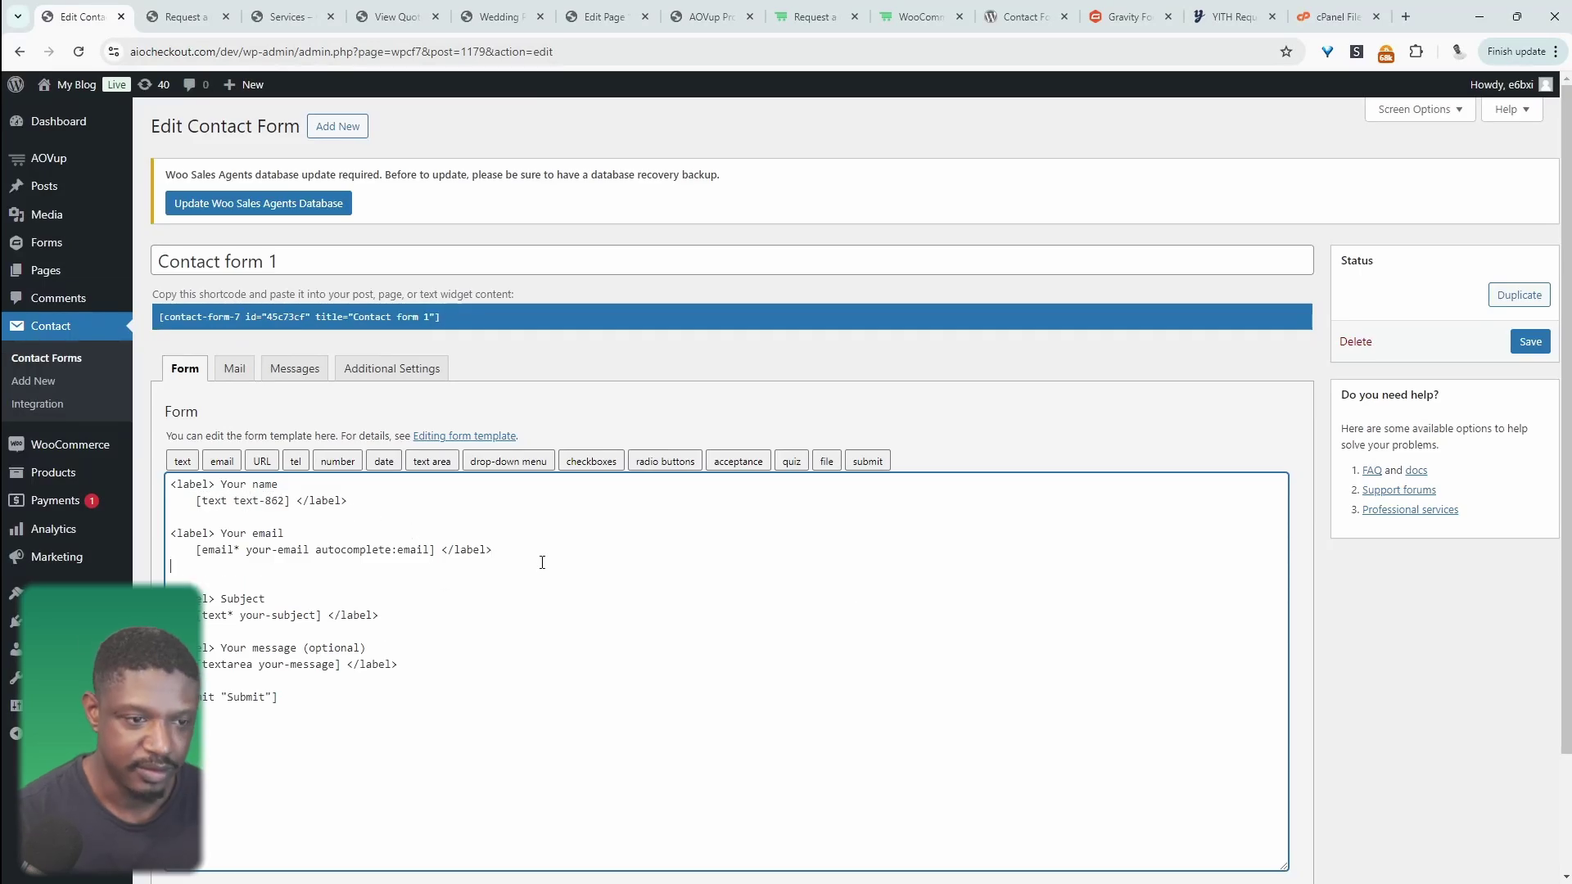
left_click(388, 462)
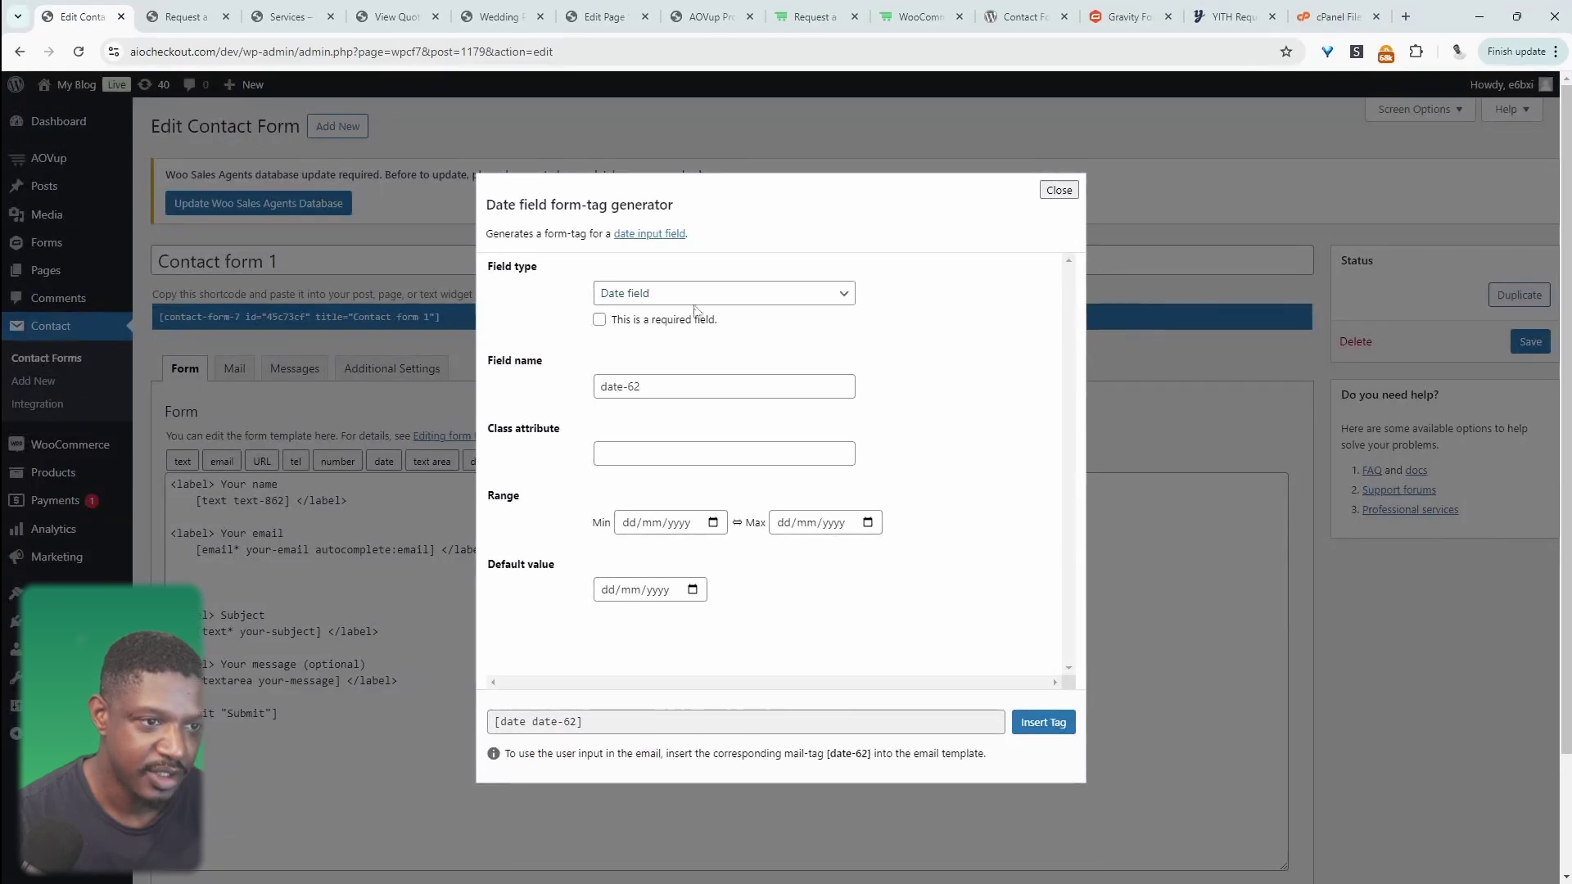
key("Return")
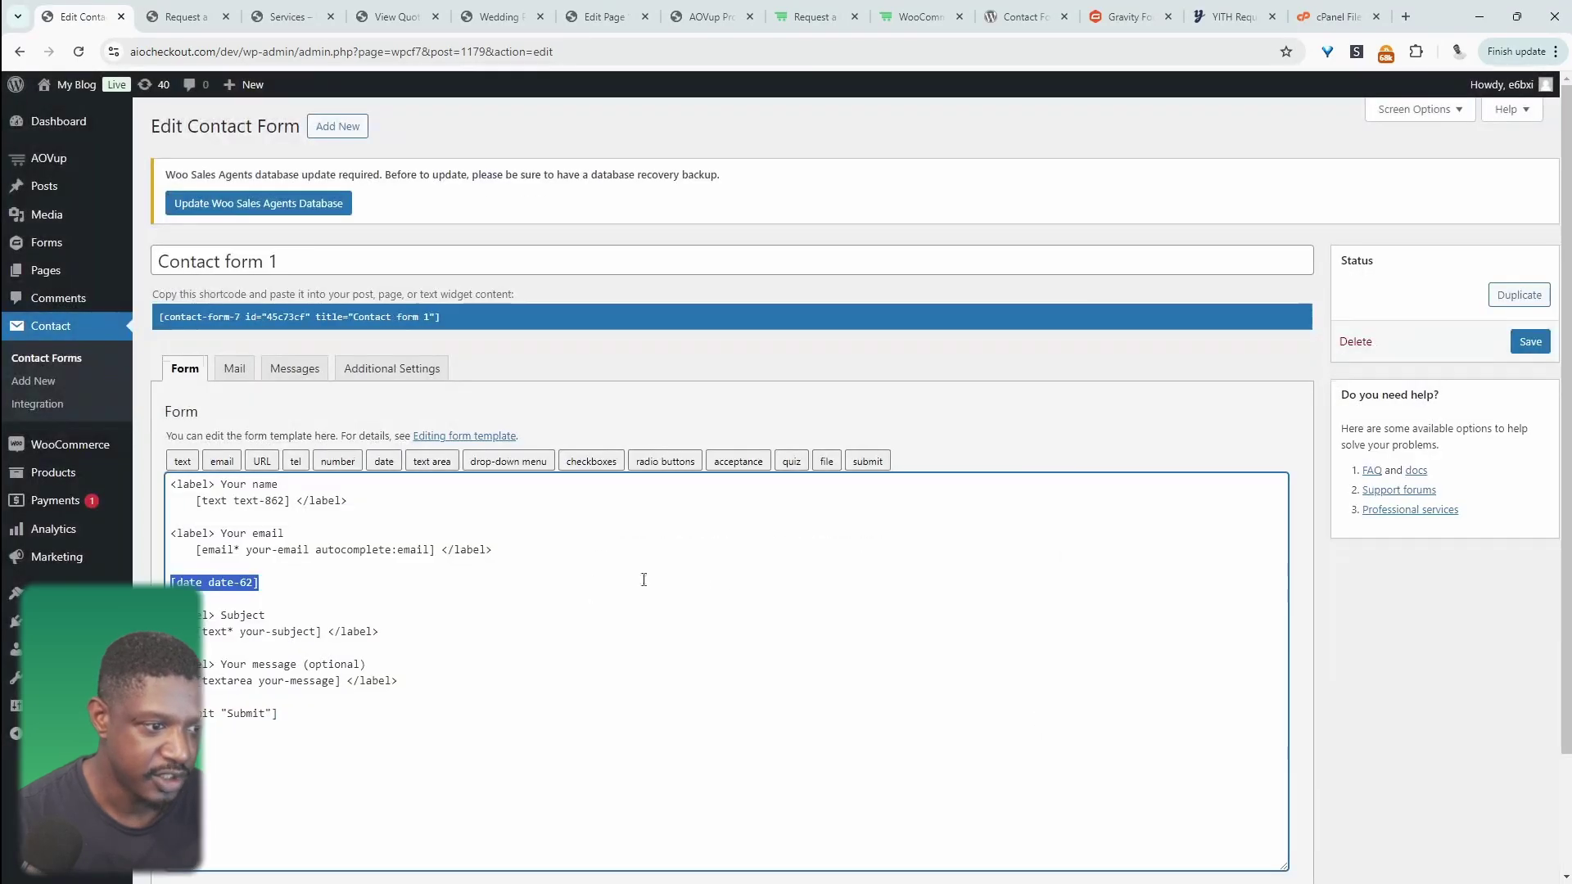
Copy the email field's opening label above the date tag, change its text to "Choose date" and save the form
left_click(293, 531)
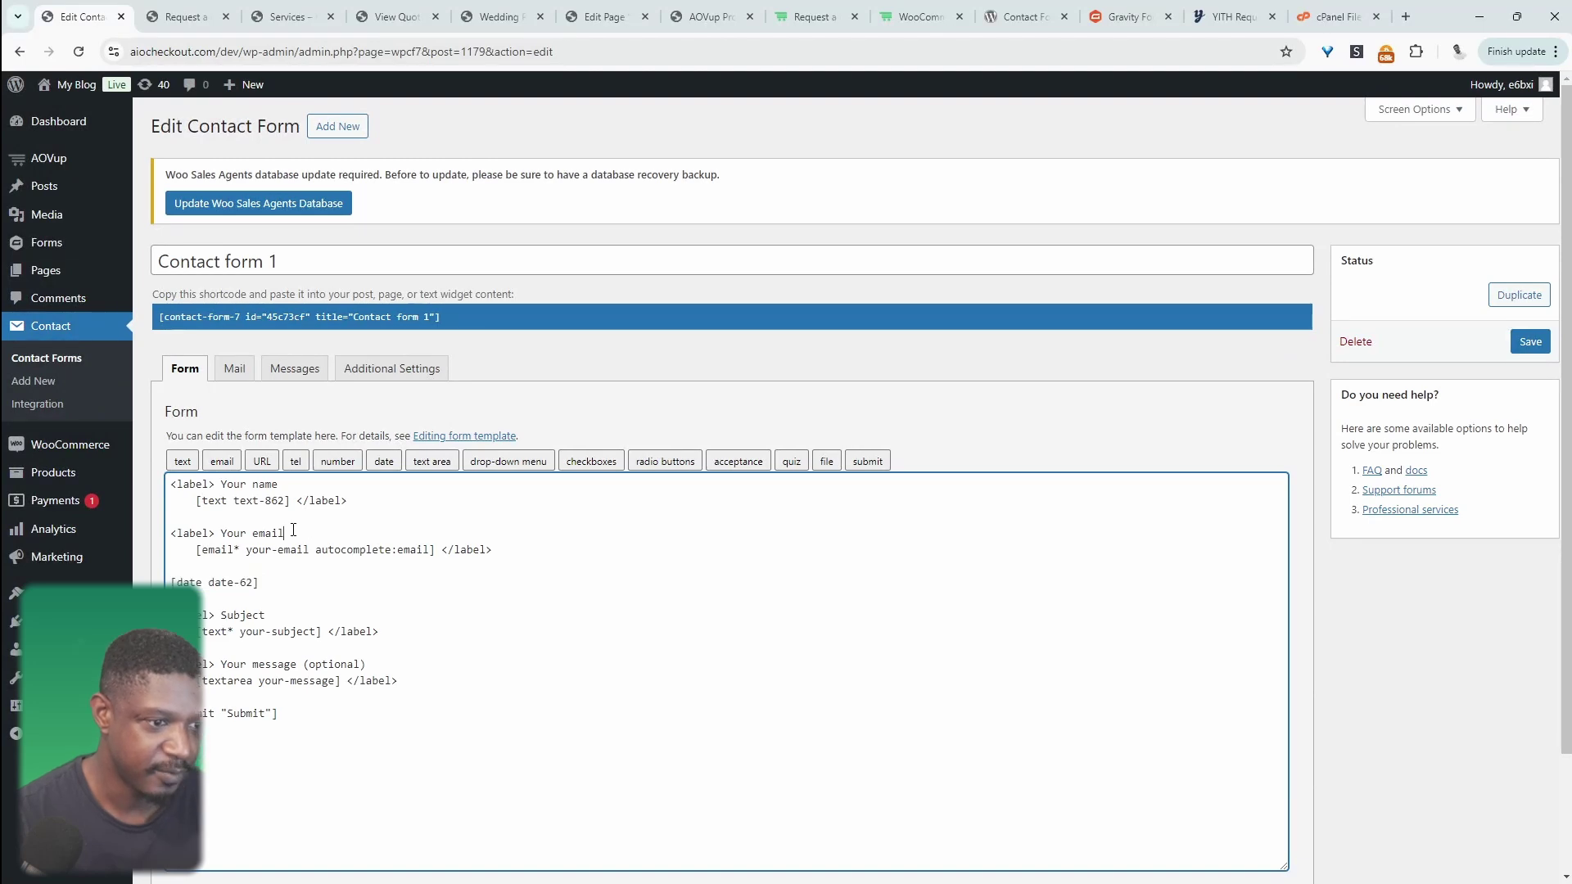
key("shift+Home")
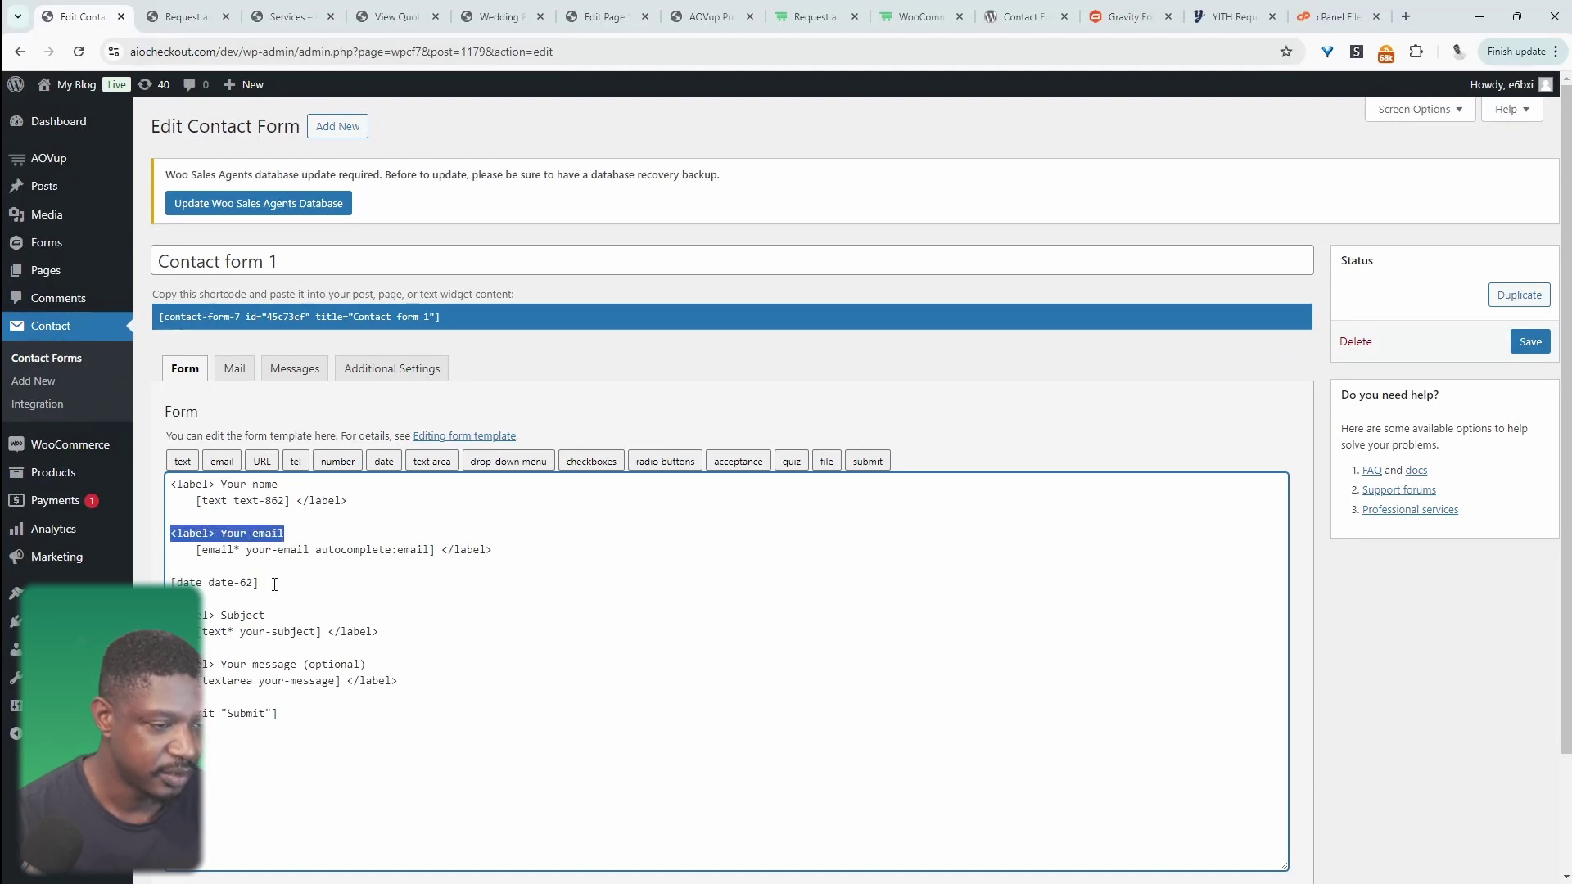
key("ctrl+c")
left_click(198, 566)
key("ctrl+v")
left_click_drag(221, 565, 285, 566)
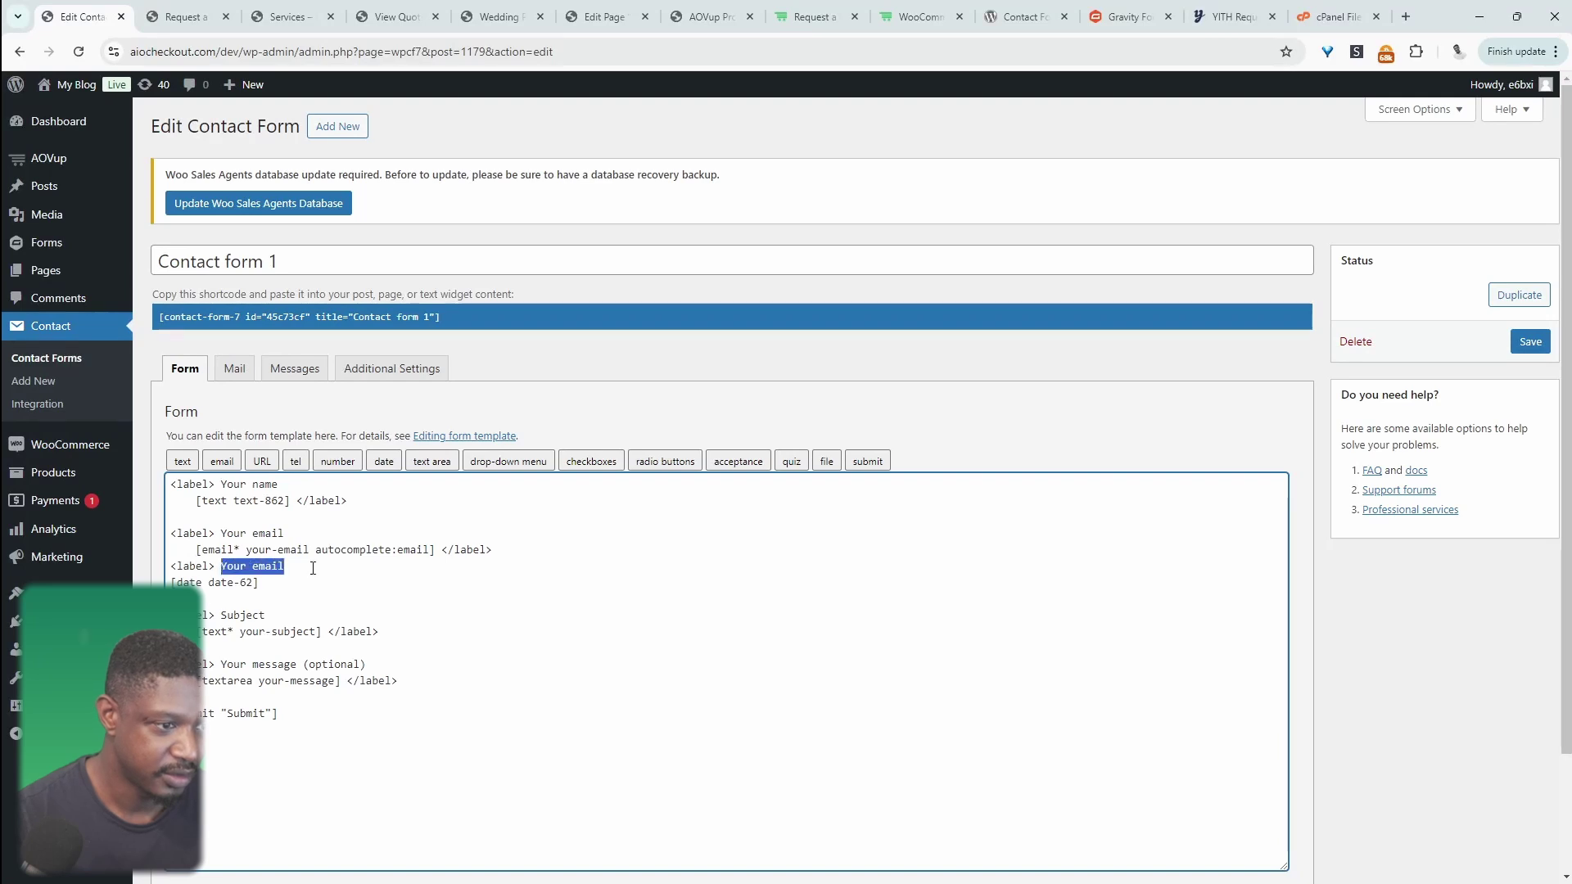
type("Choose date")
left_click(1529, 341)
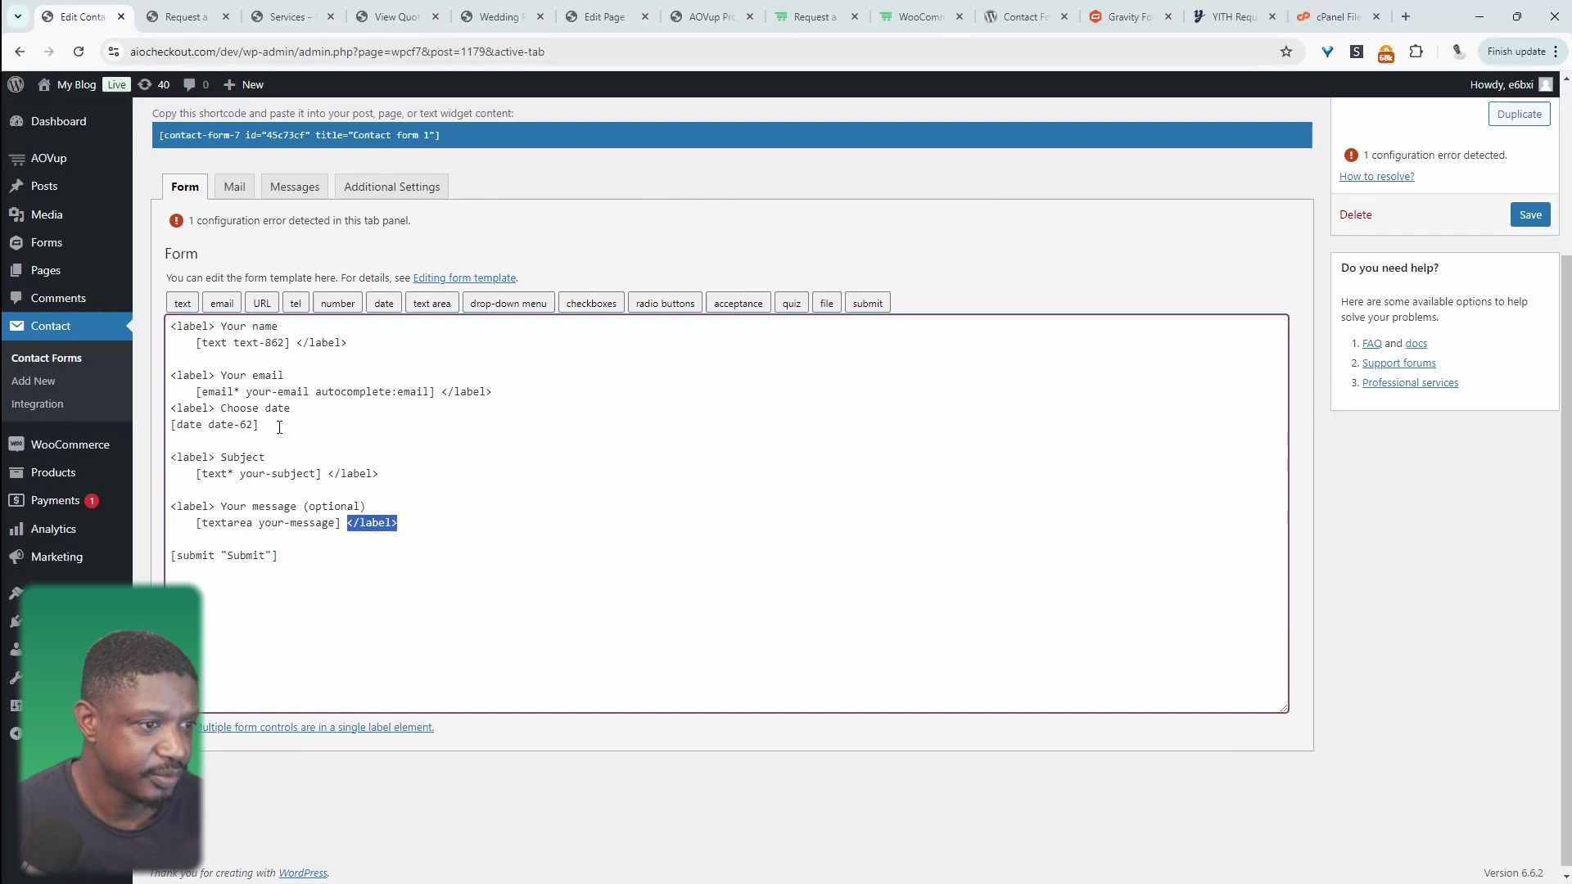
Add the closing </label> tag after the date tag and save the contact form again
left_click(279, 426)
key("ctrl+v")
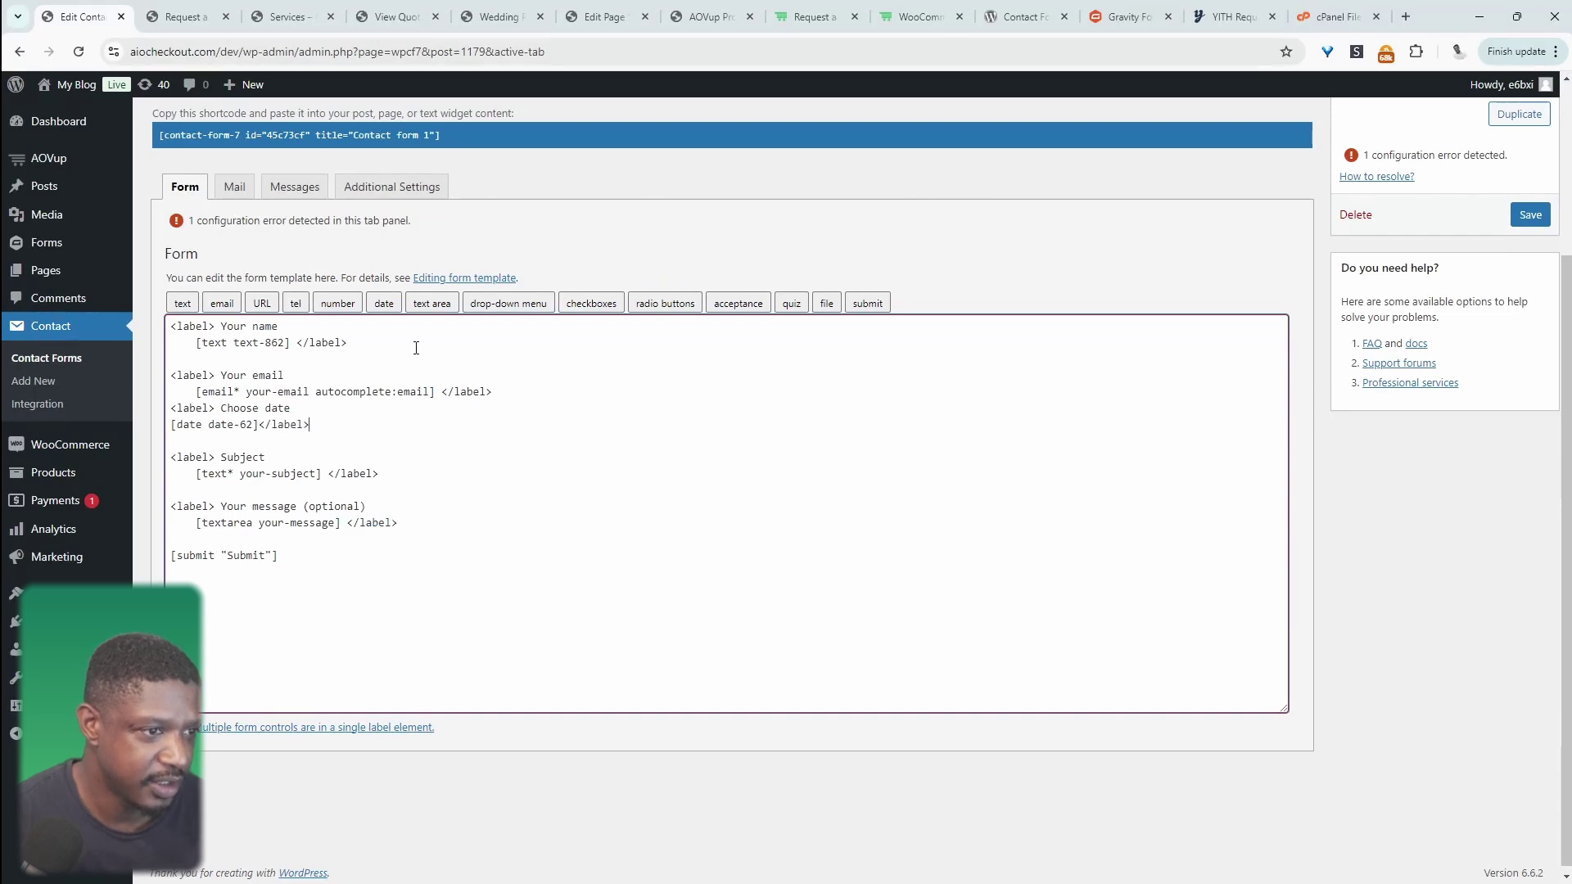
left_click(1530, 215)
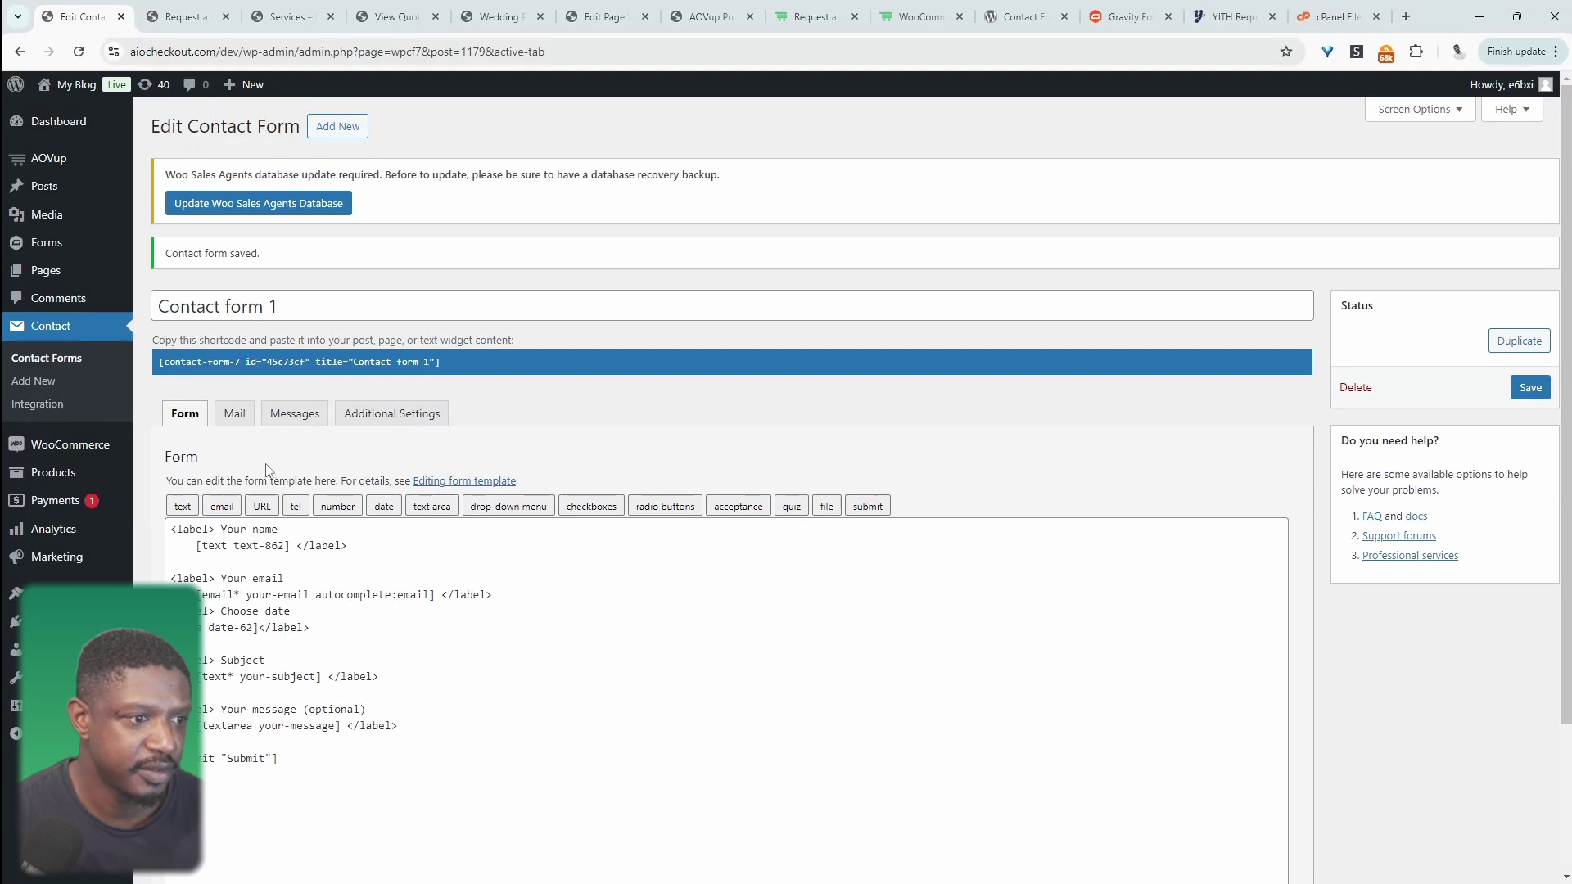
Examine the contact form's mail settings, focusing on the recipient and sender addresses
left_click(234, 413)
scroll(573, 360, "down", 3)
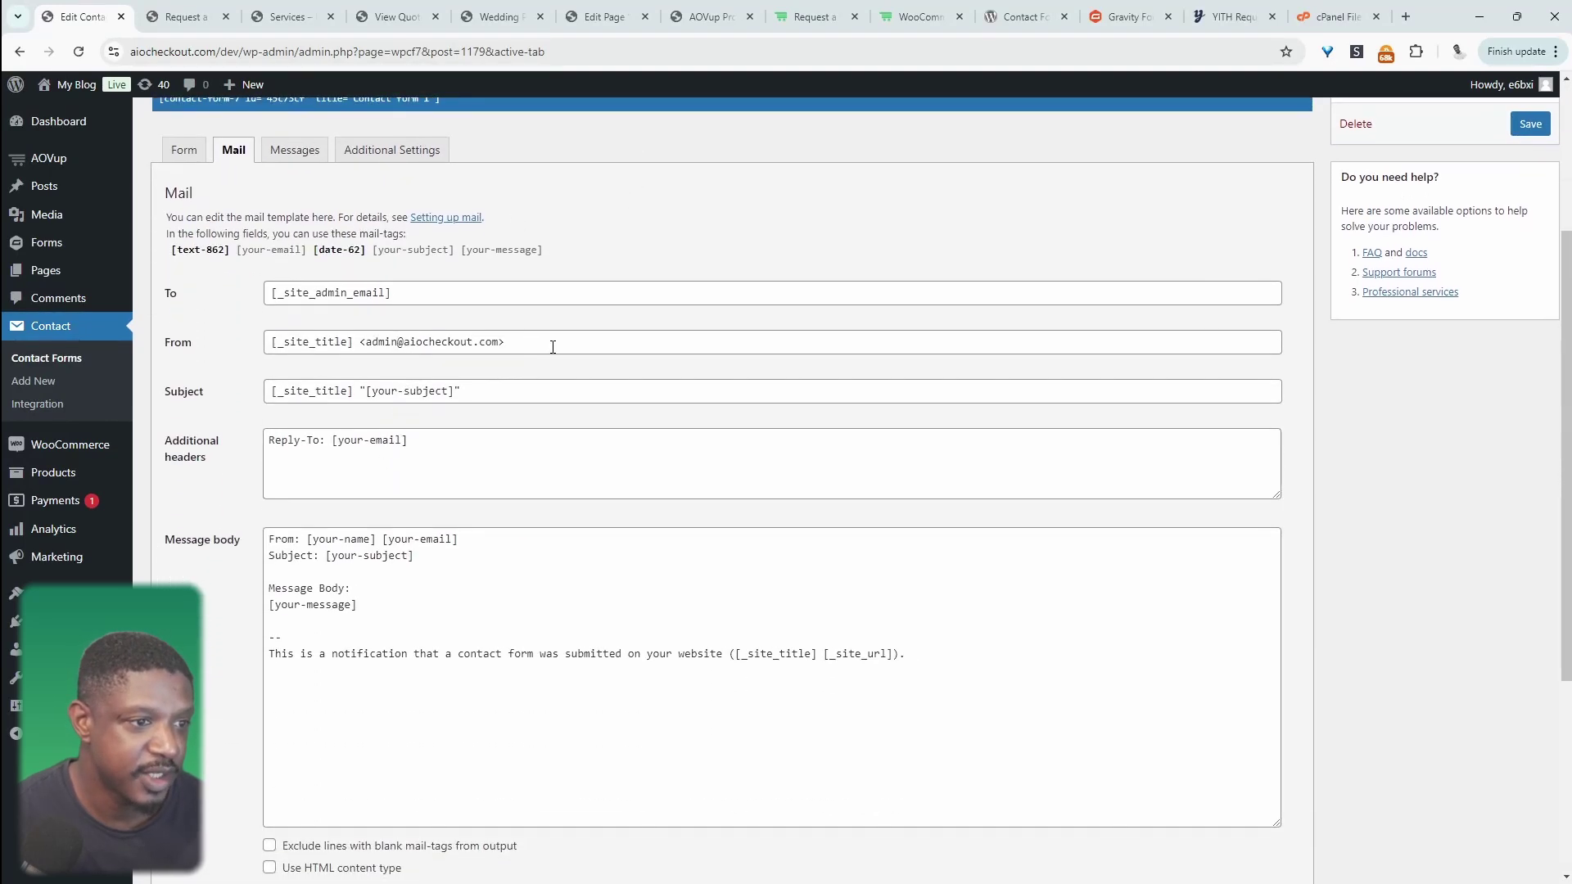
left_click_drag(392, 293, 250, 296)
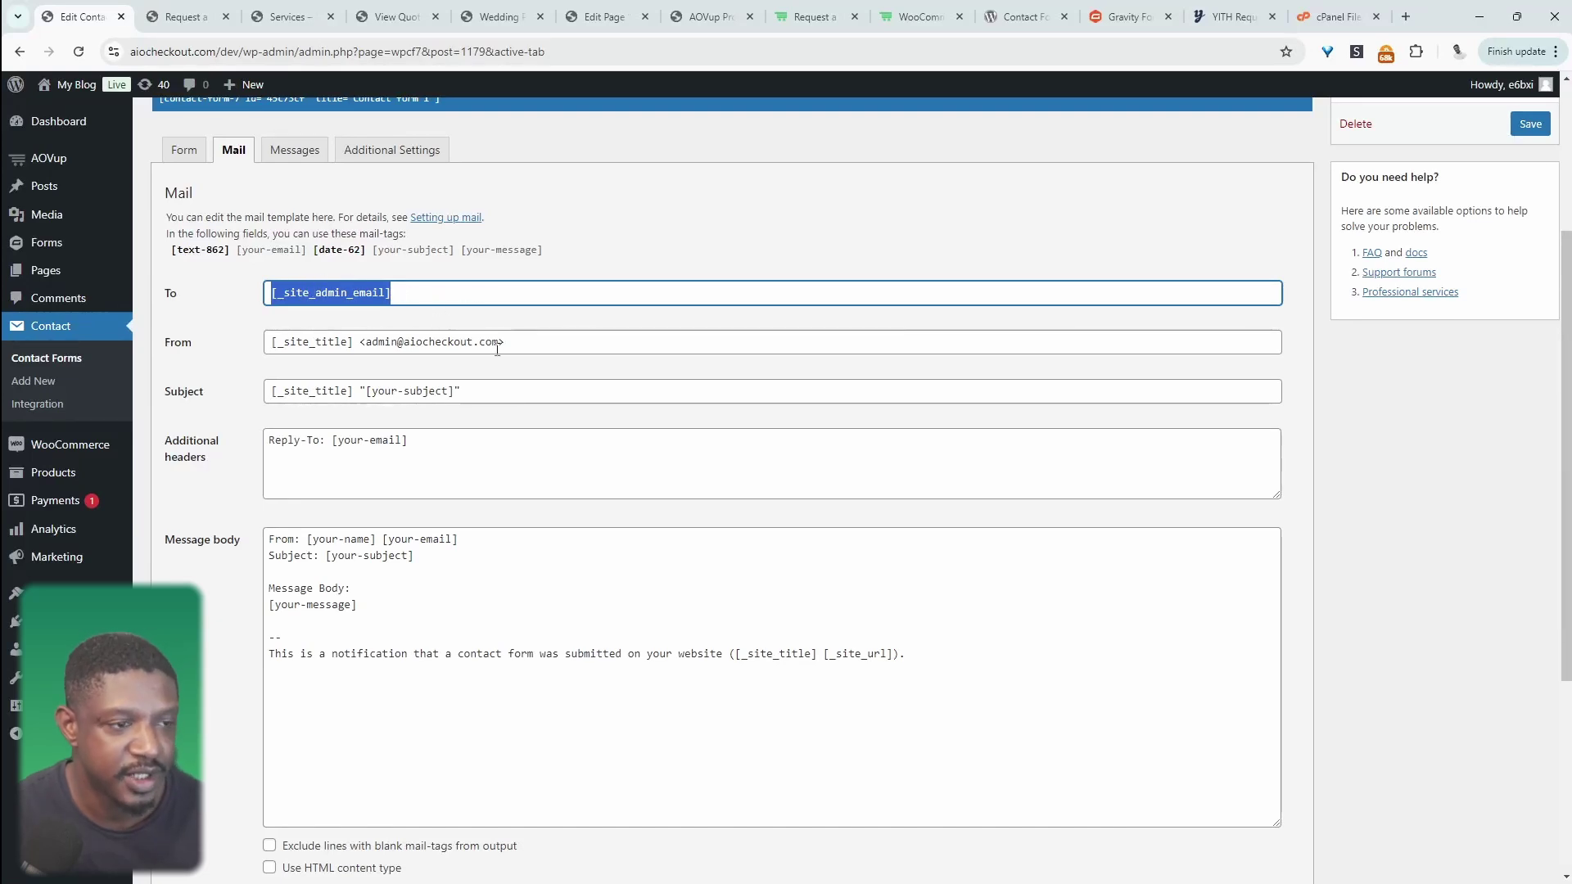
left_click(545, 344)
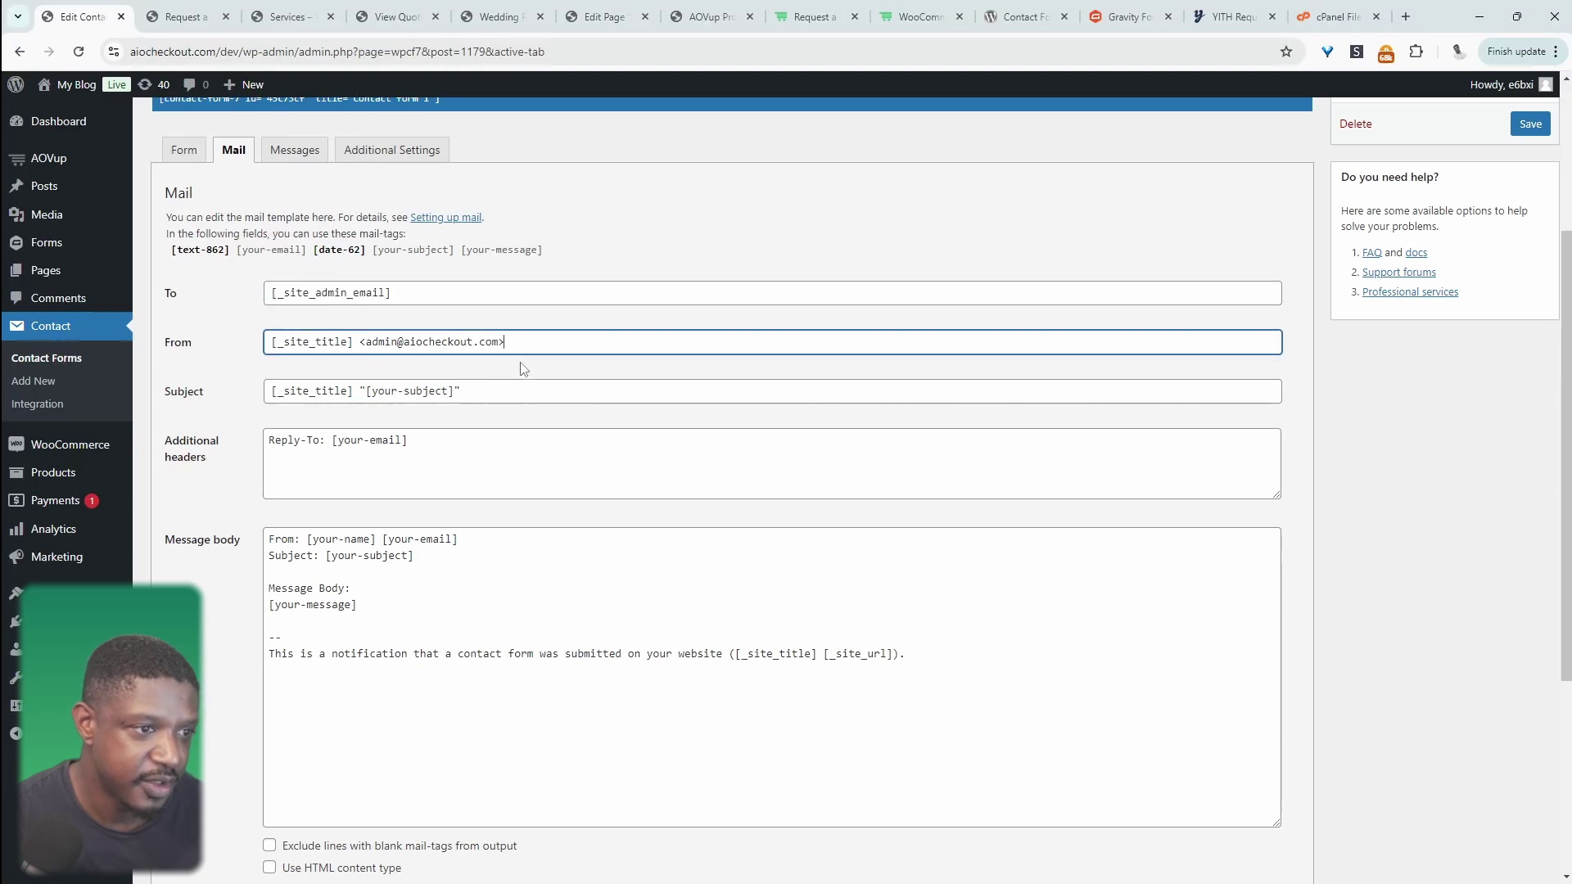
key("Return")
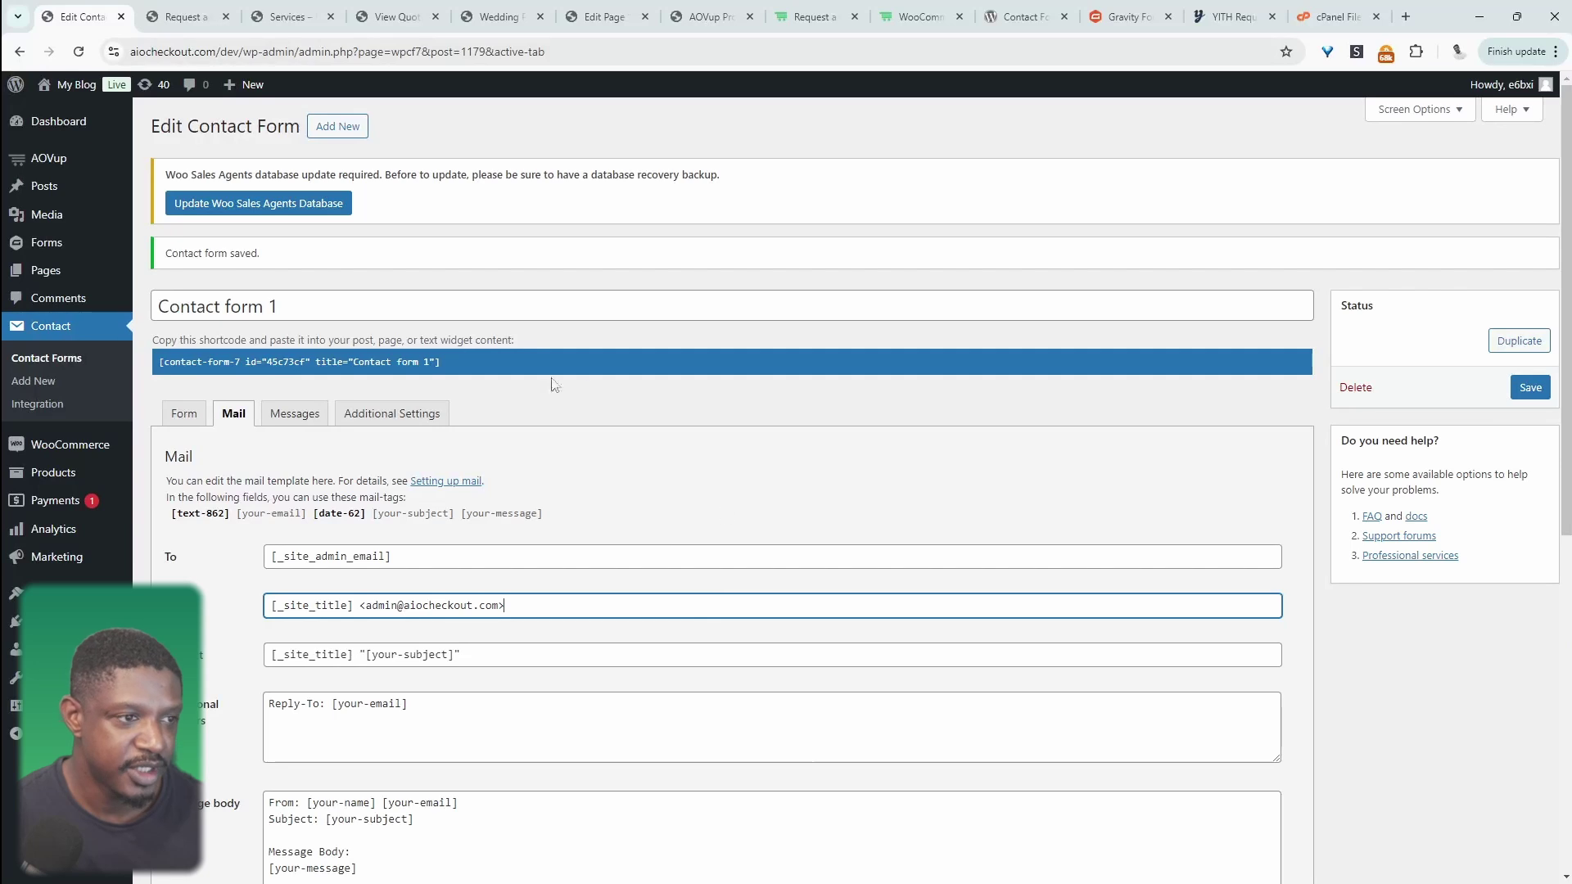
Copy the contact form's shortcode and open a new WordPress page in a separate browser tab
left_click(450, 319)
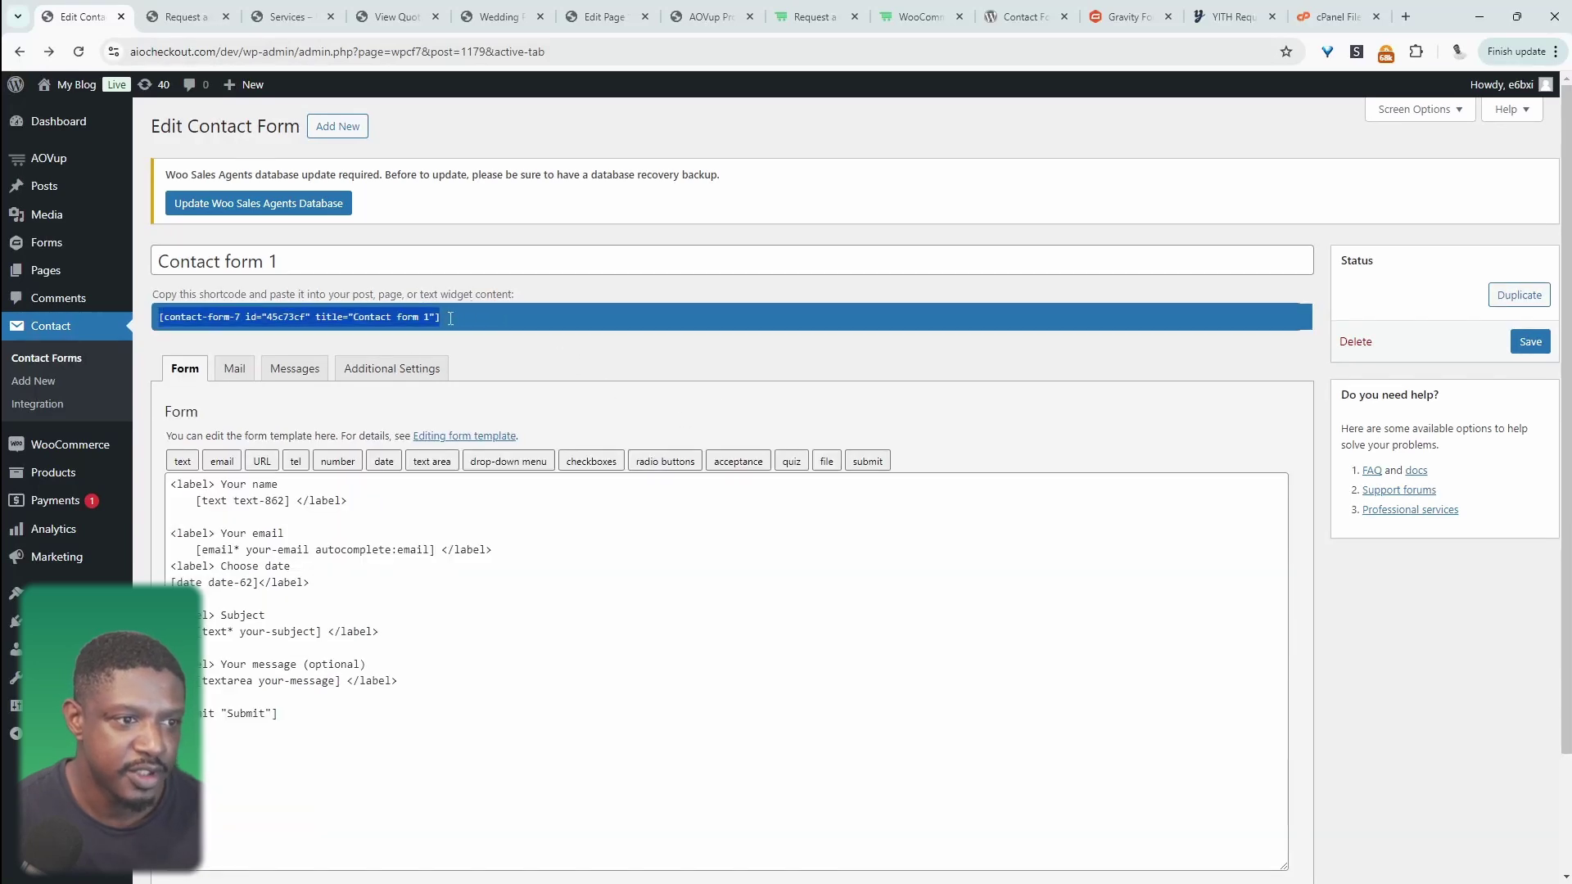
left_click(398, 316)
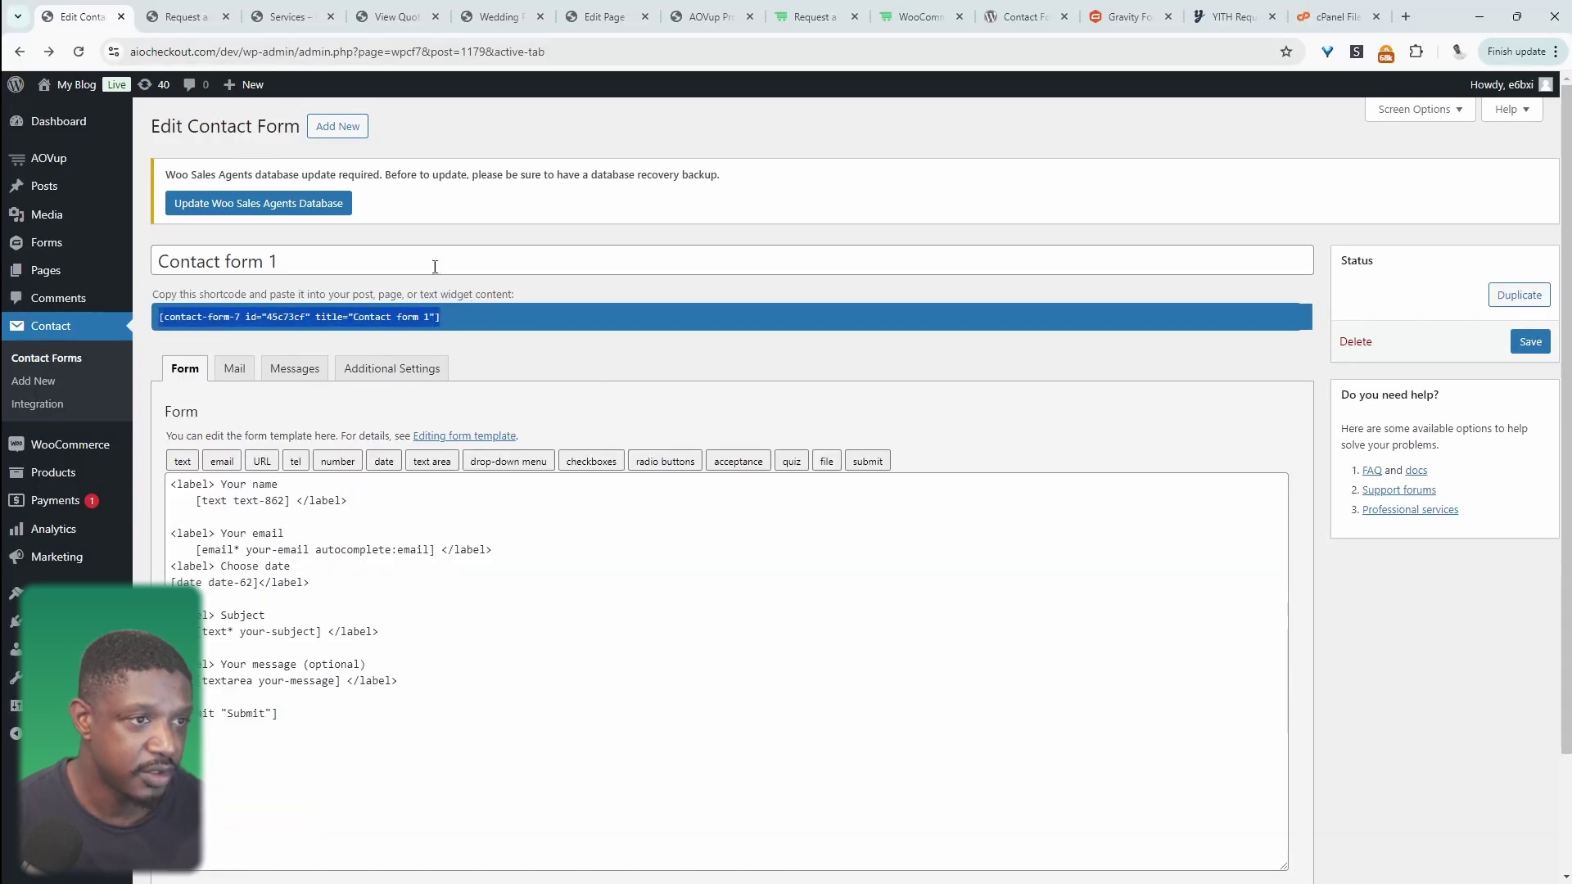
mouse_move(245, 84)
middle_click(256, 151)
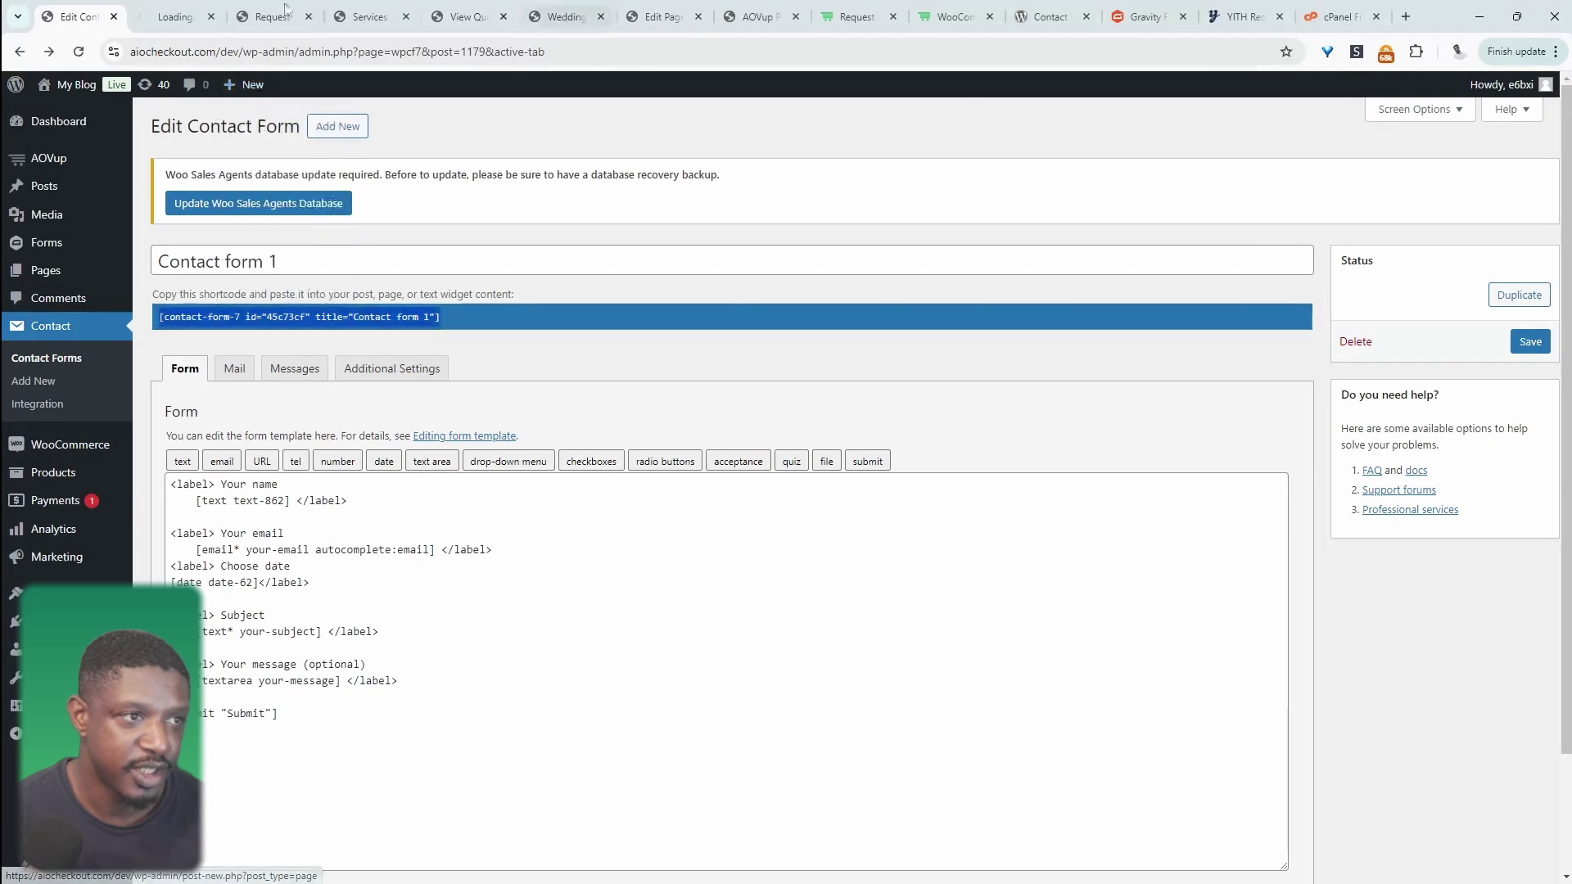
Title the new page "Get Quote" and publish it with the copied contact form shortcode as its content
left_click(176, 16)
type("Get")
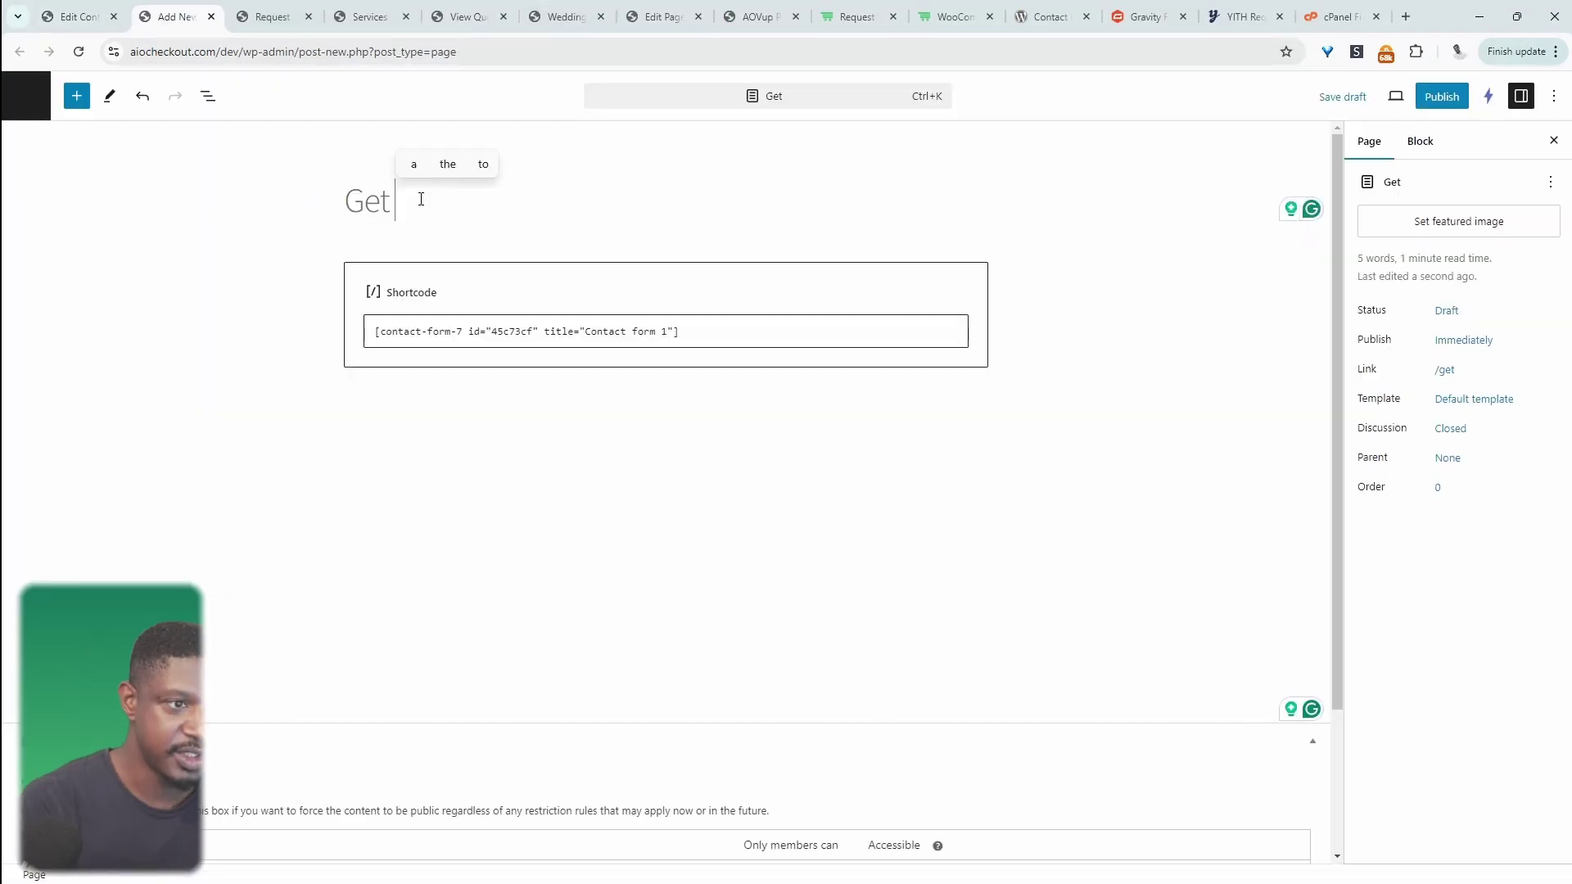
type(" Quote")
left_click(1453, 101)
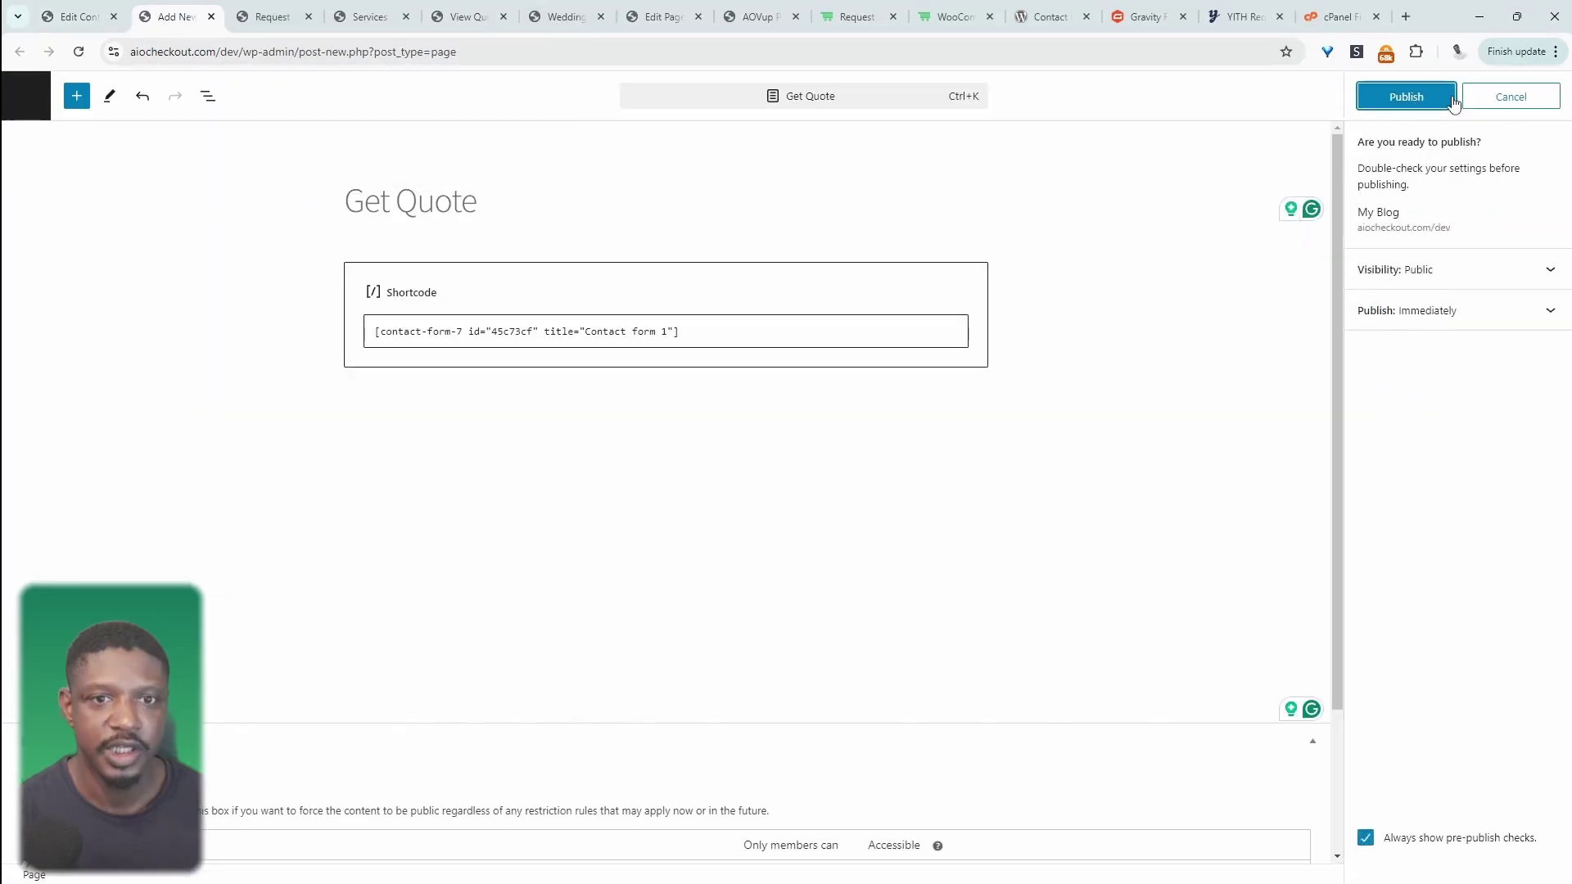
left_click(1453, 101)
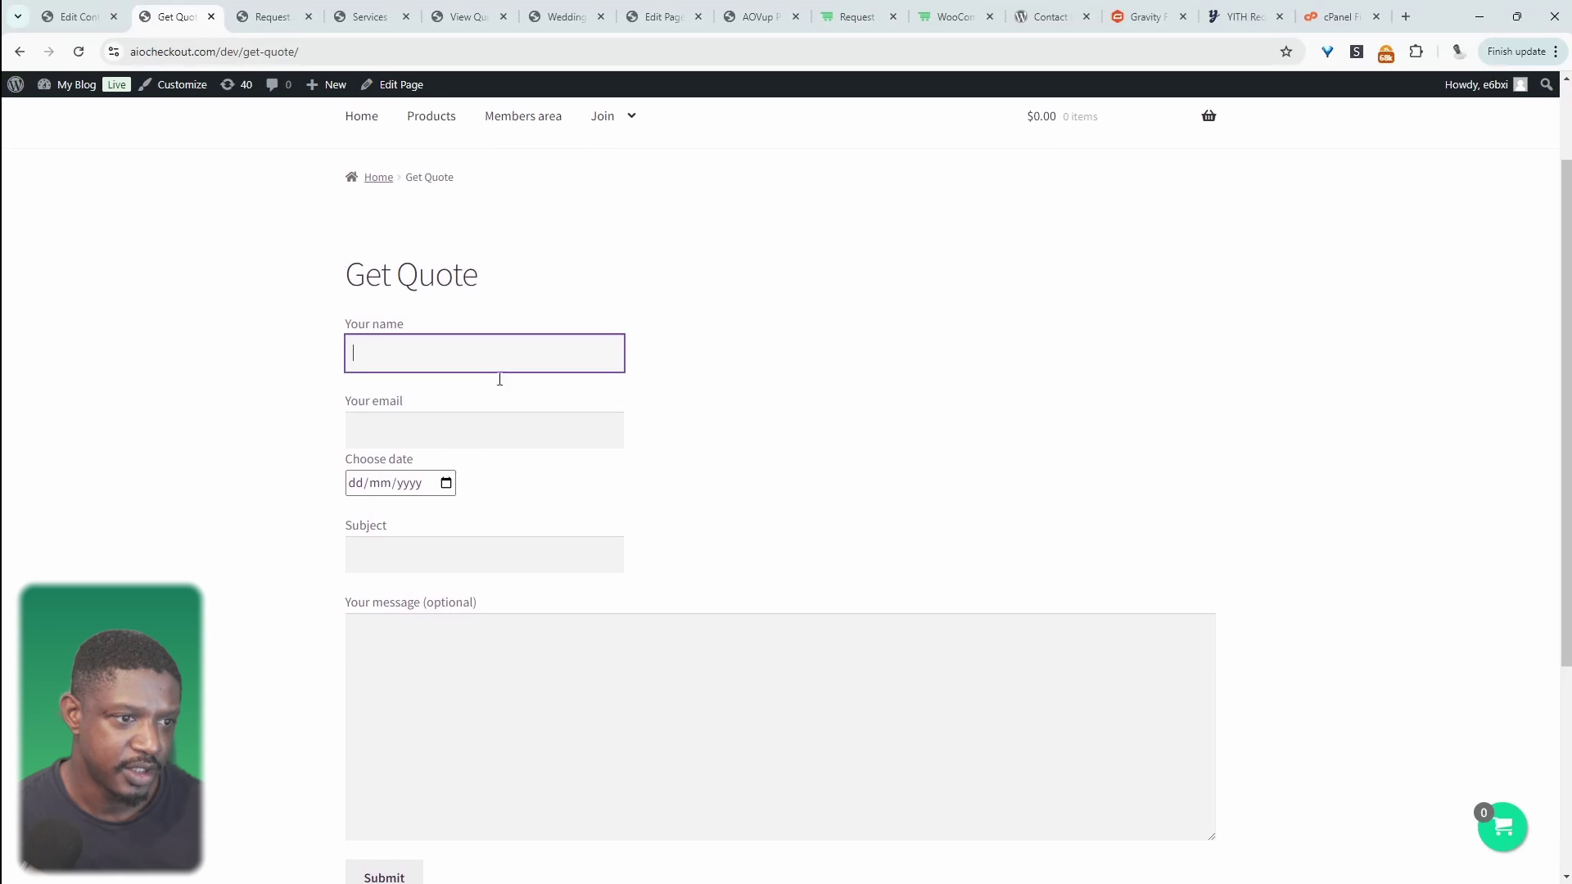
Pick 15/11/2024 in the published Get Quote form's date field and check the remaining fields
left_click(447, 483)
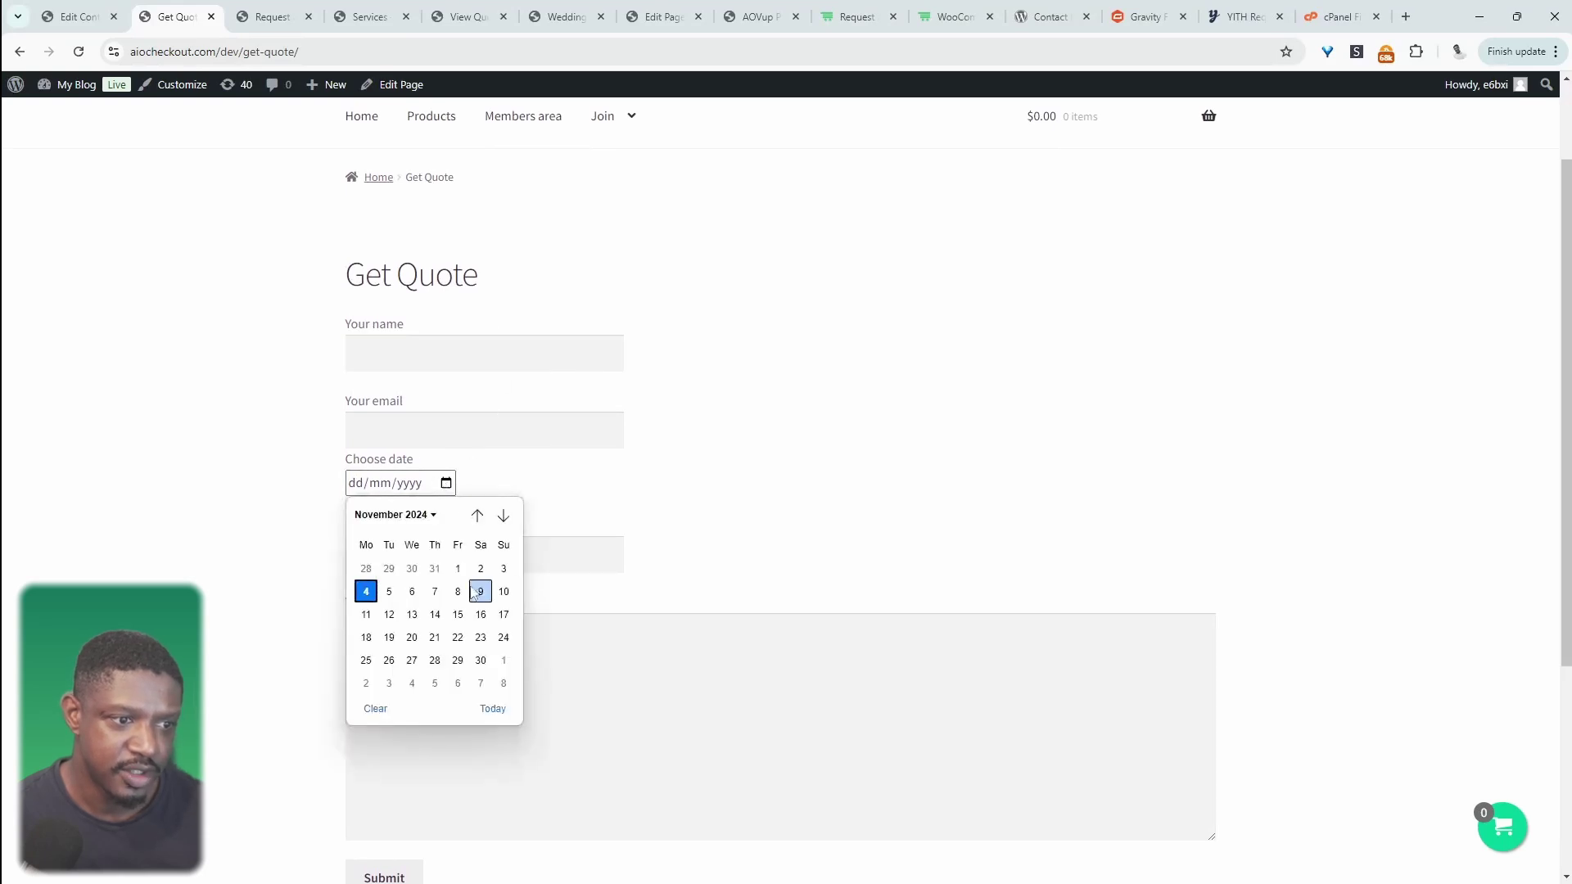
left_click(462, 621)
left_click(554, 586)
scroll(819, 573, "down", 4)
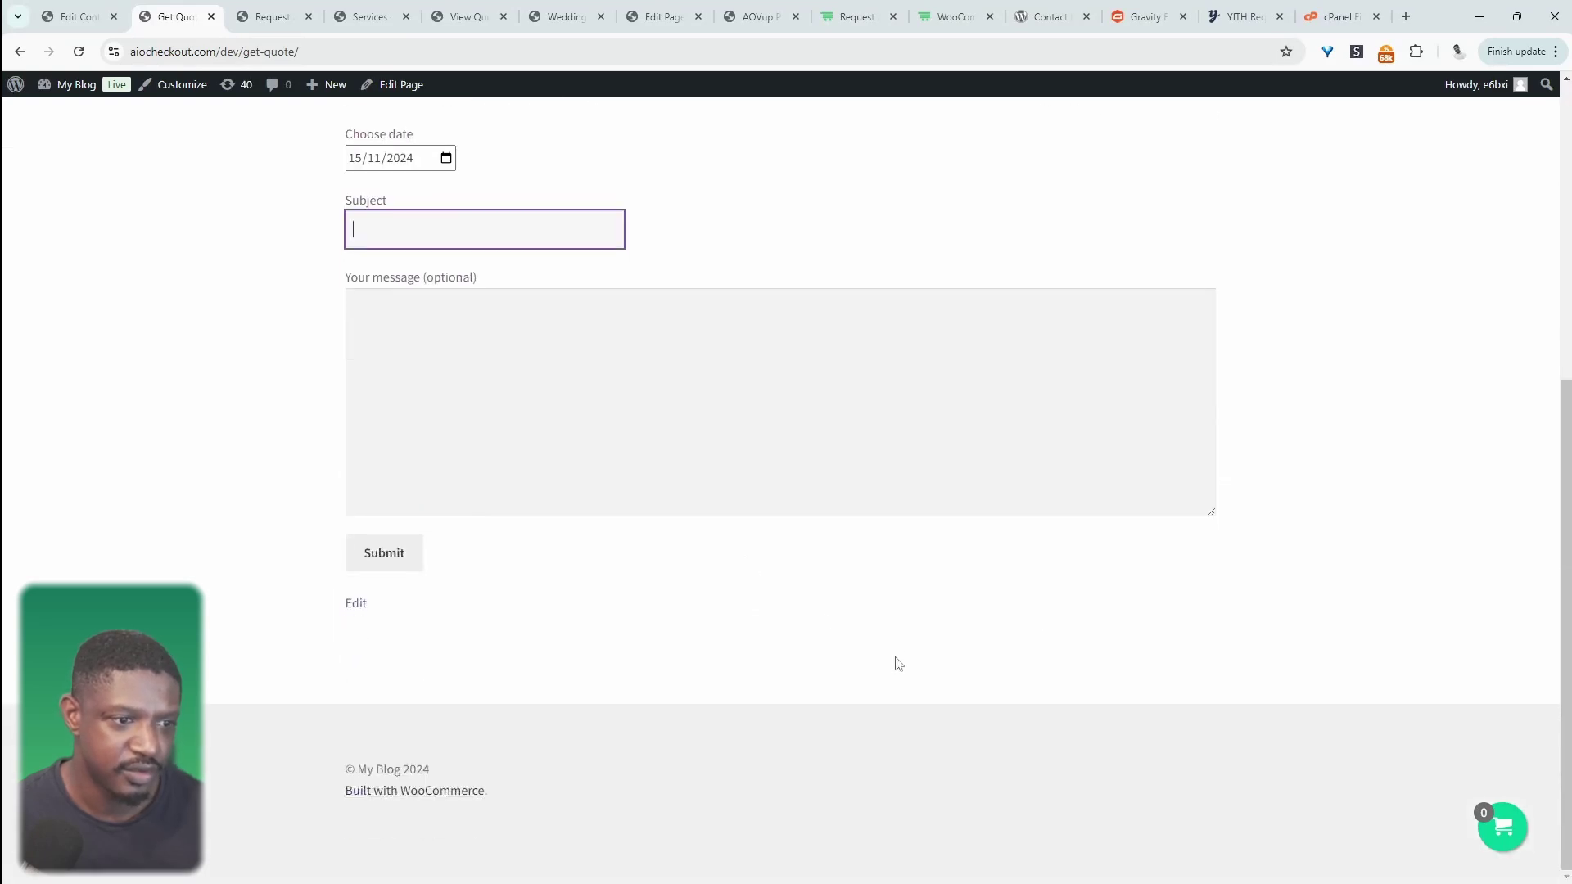
Decline the cookies on the Gravity Forms website and examine its features and license pricing
left_click(1146, 16)
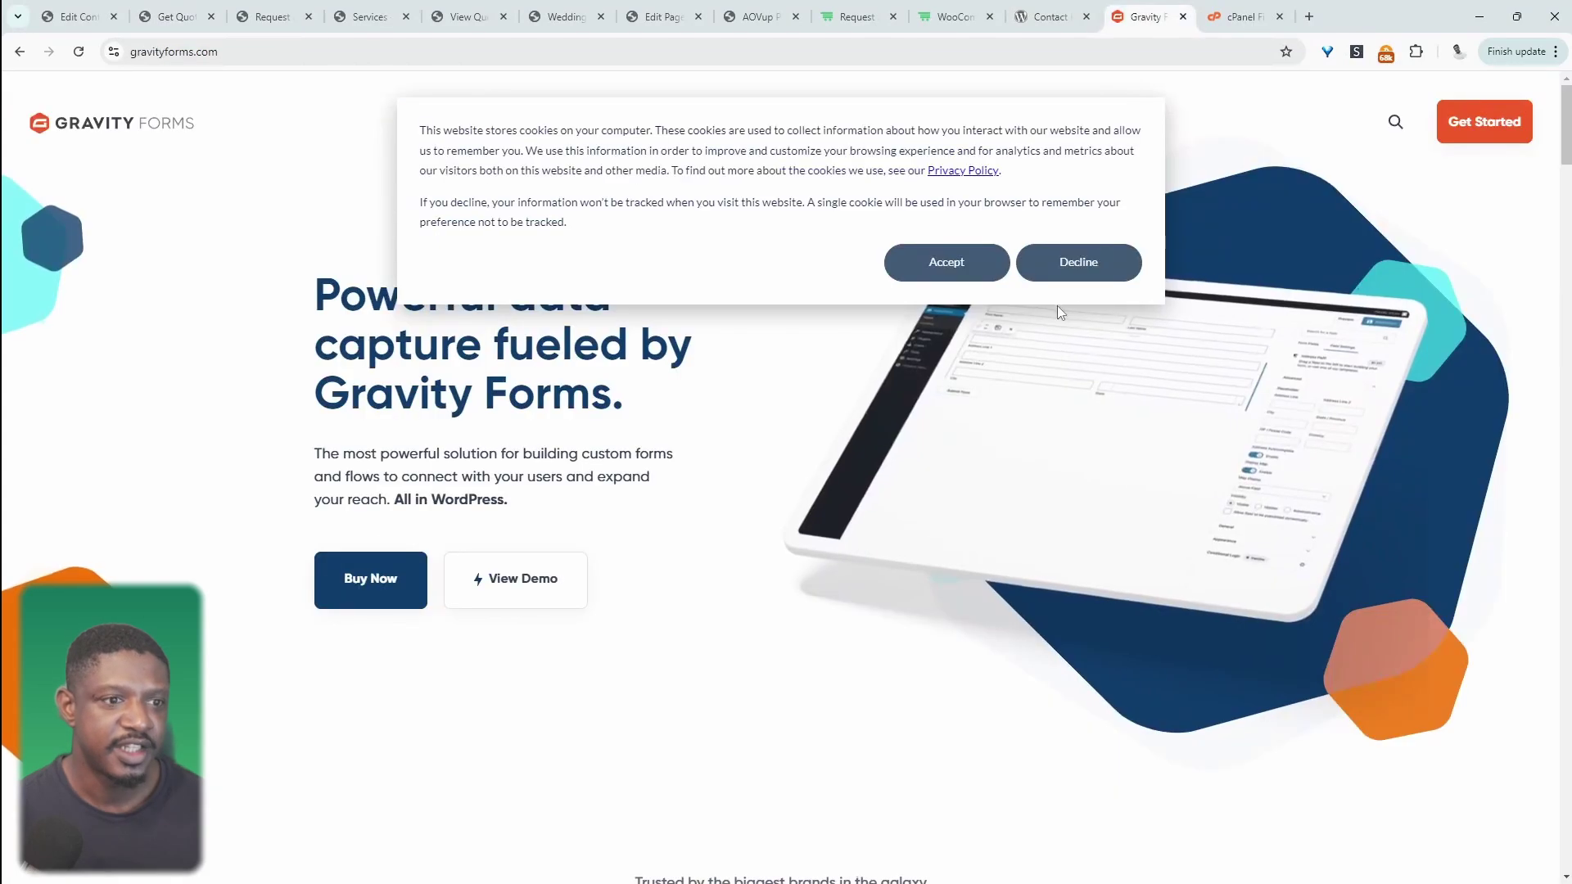
left_click(1077, 264)
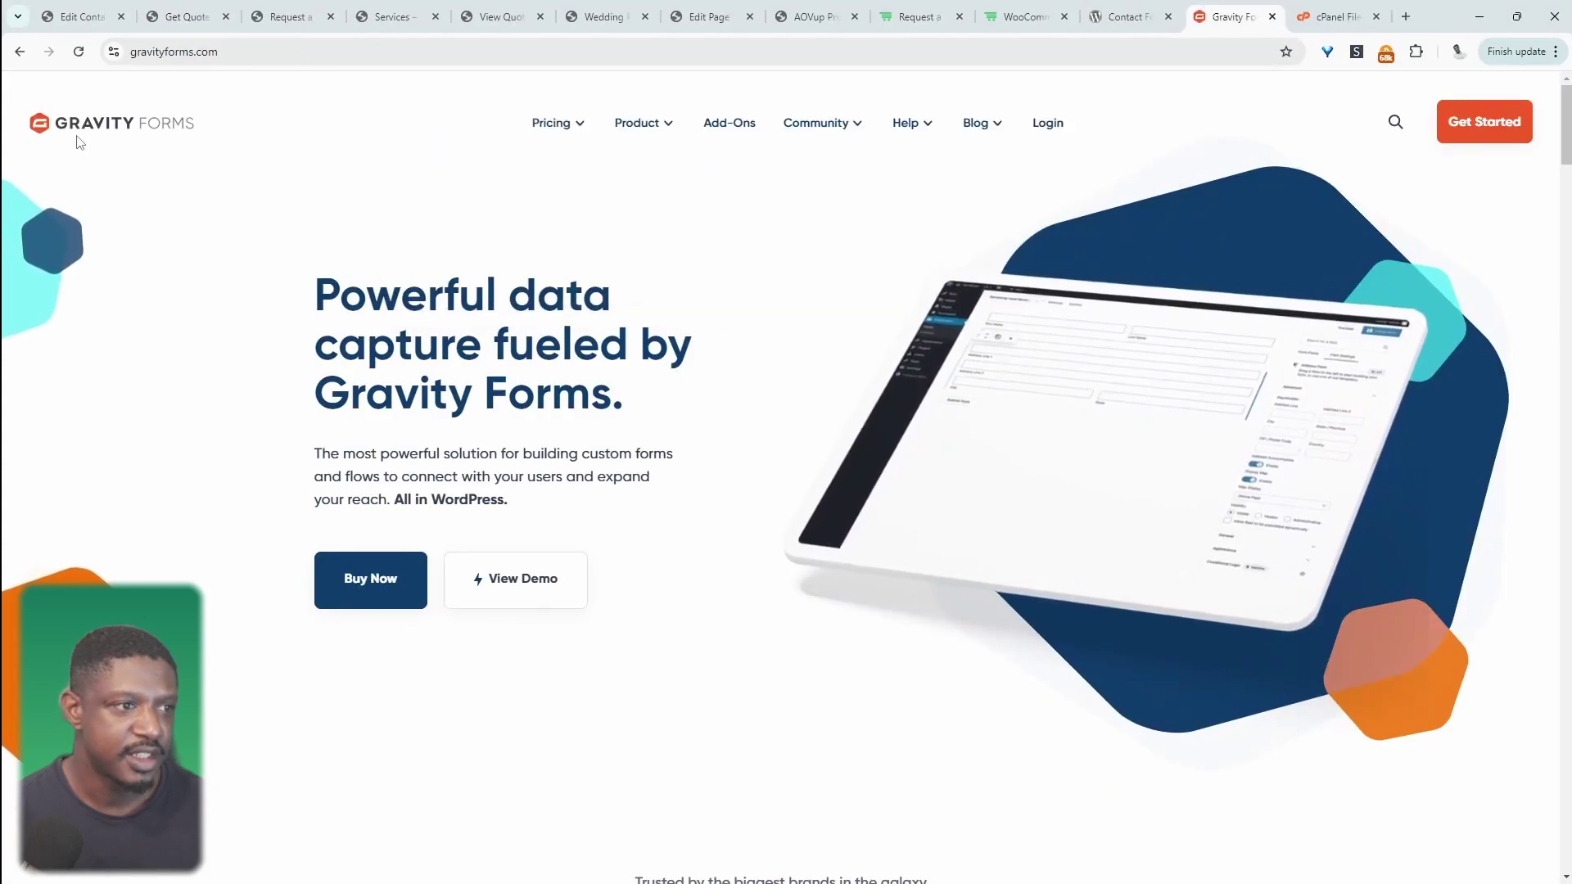
scroll(414, 268, "down", 2)
scroll(413, 269, "down", 6)
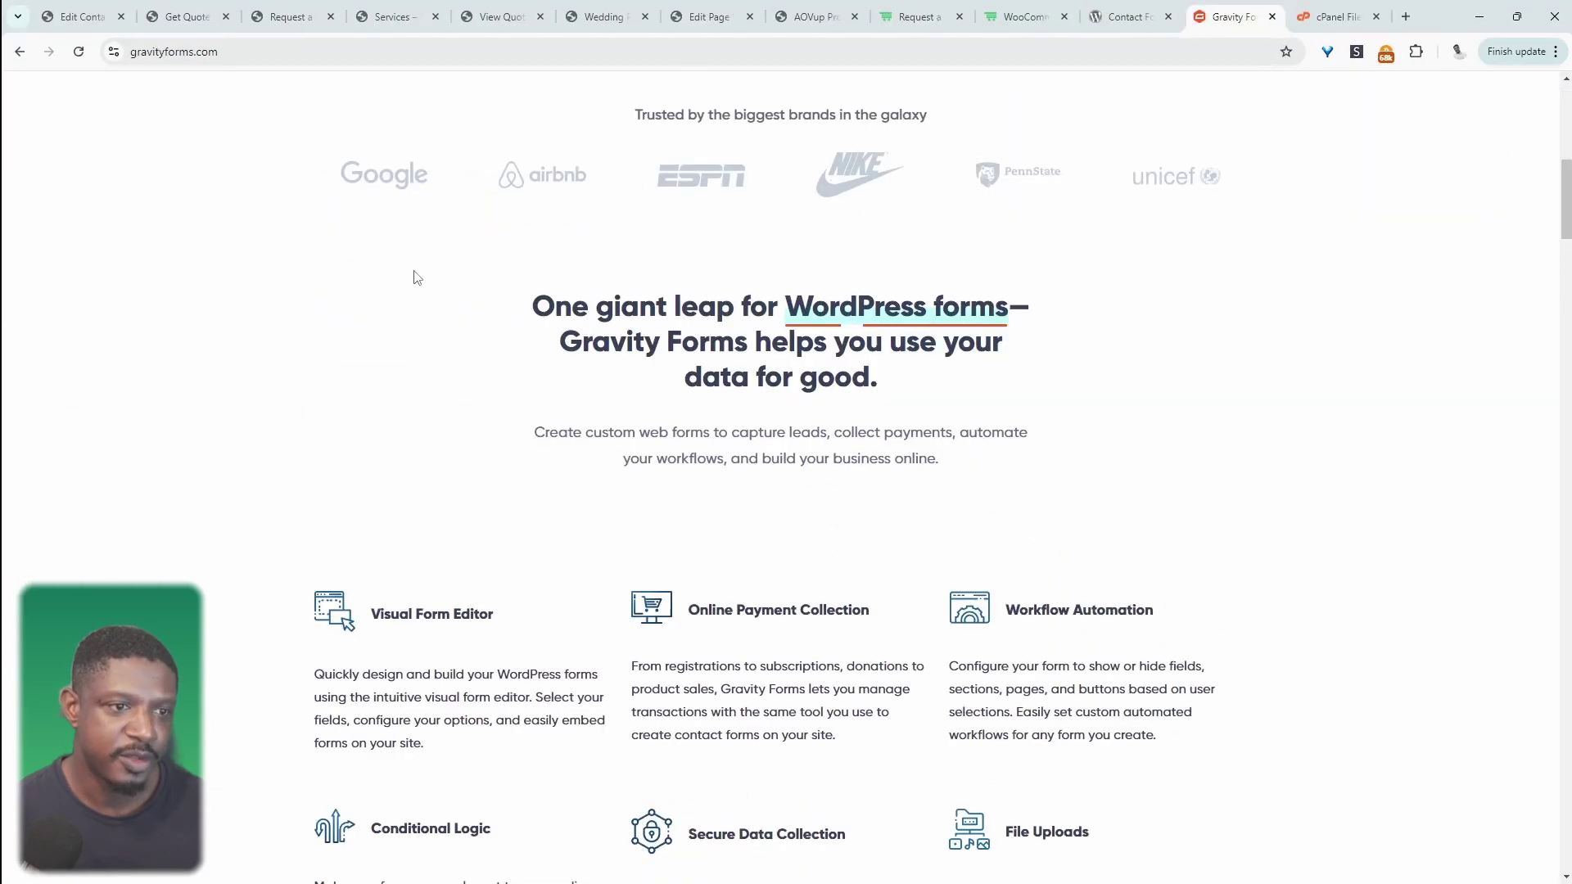
scroll(983, 347, "down", 1)
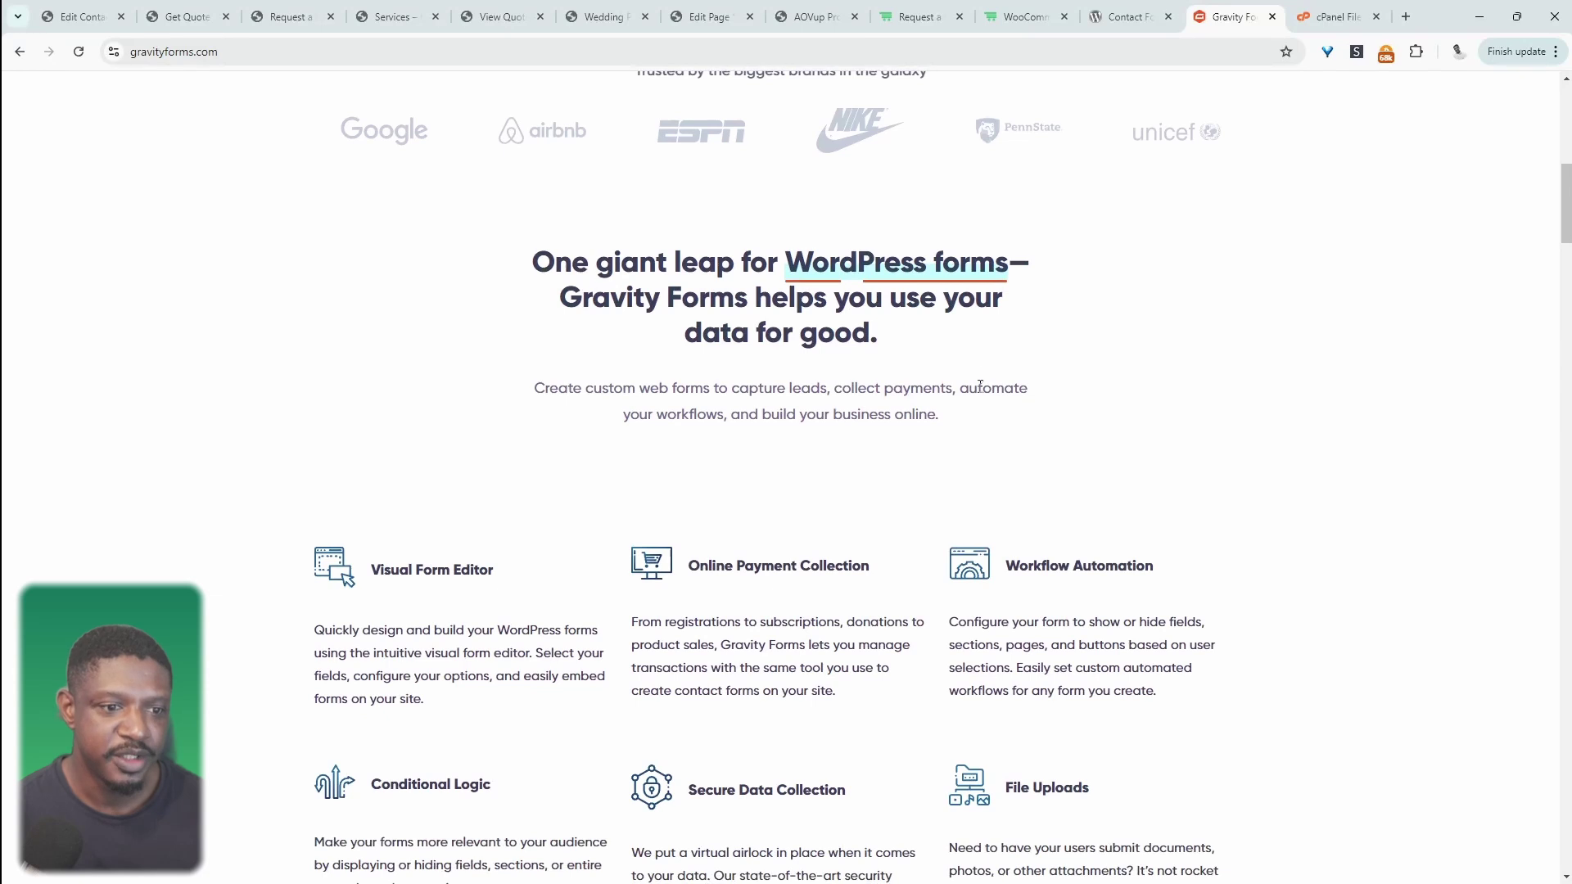
scroll(980, 385, "down", 16)
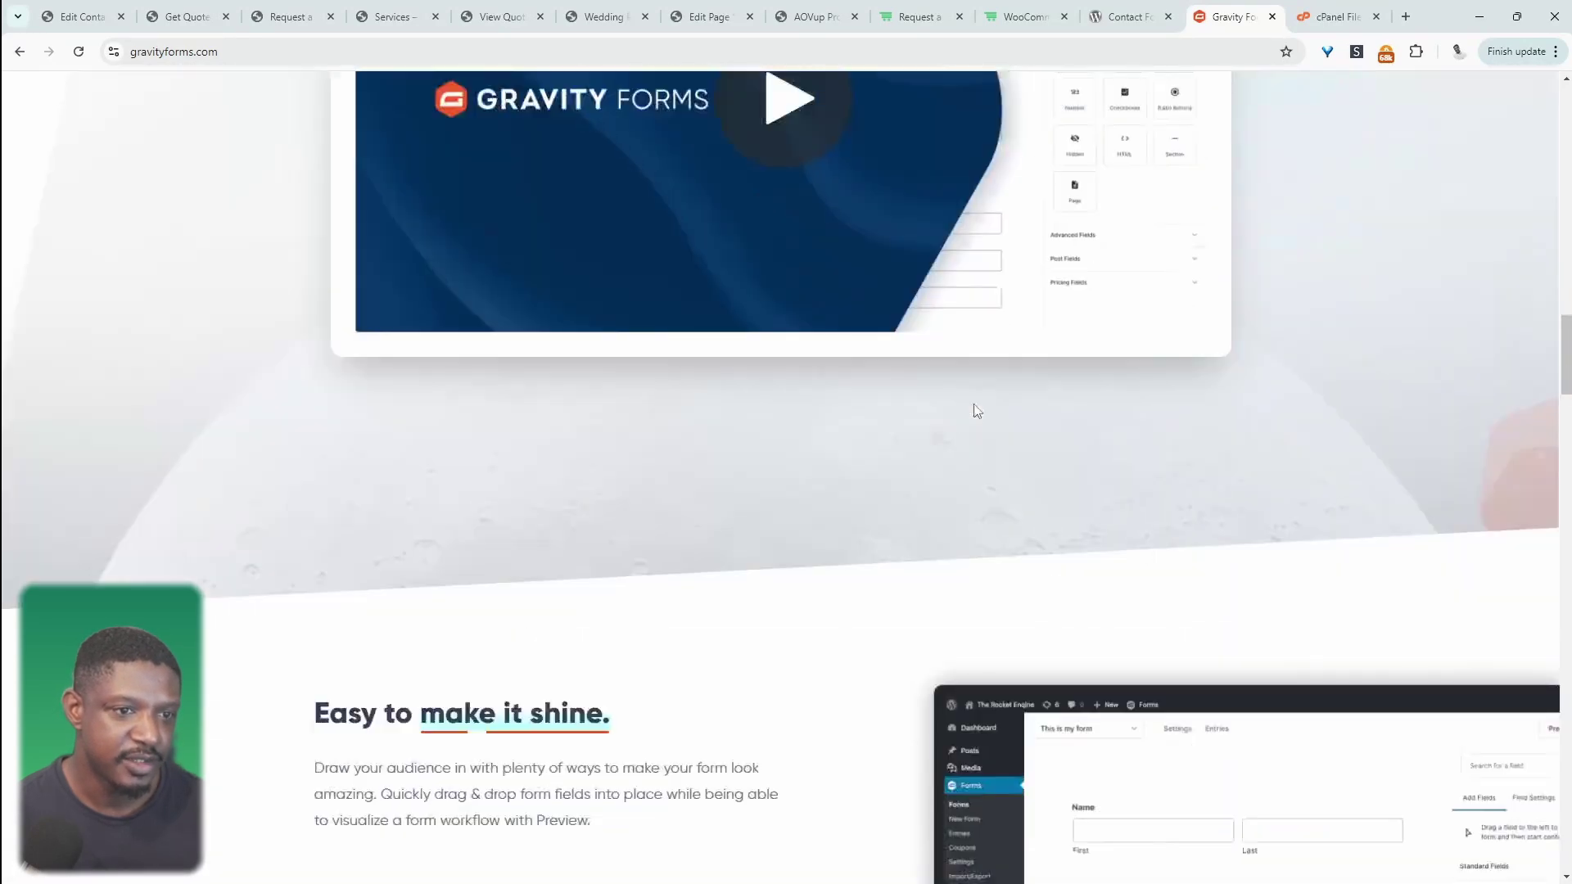
scroll(974, 404, "down", 20)
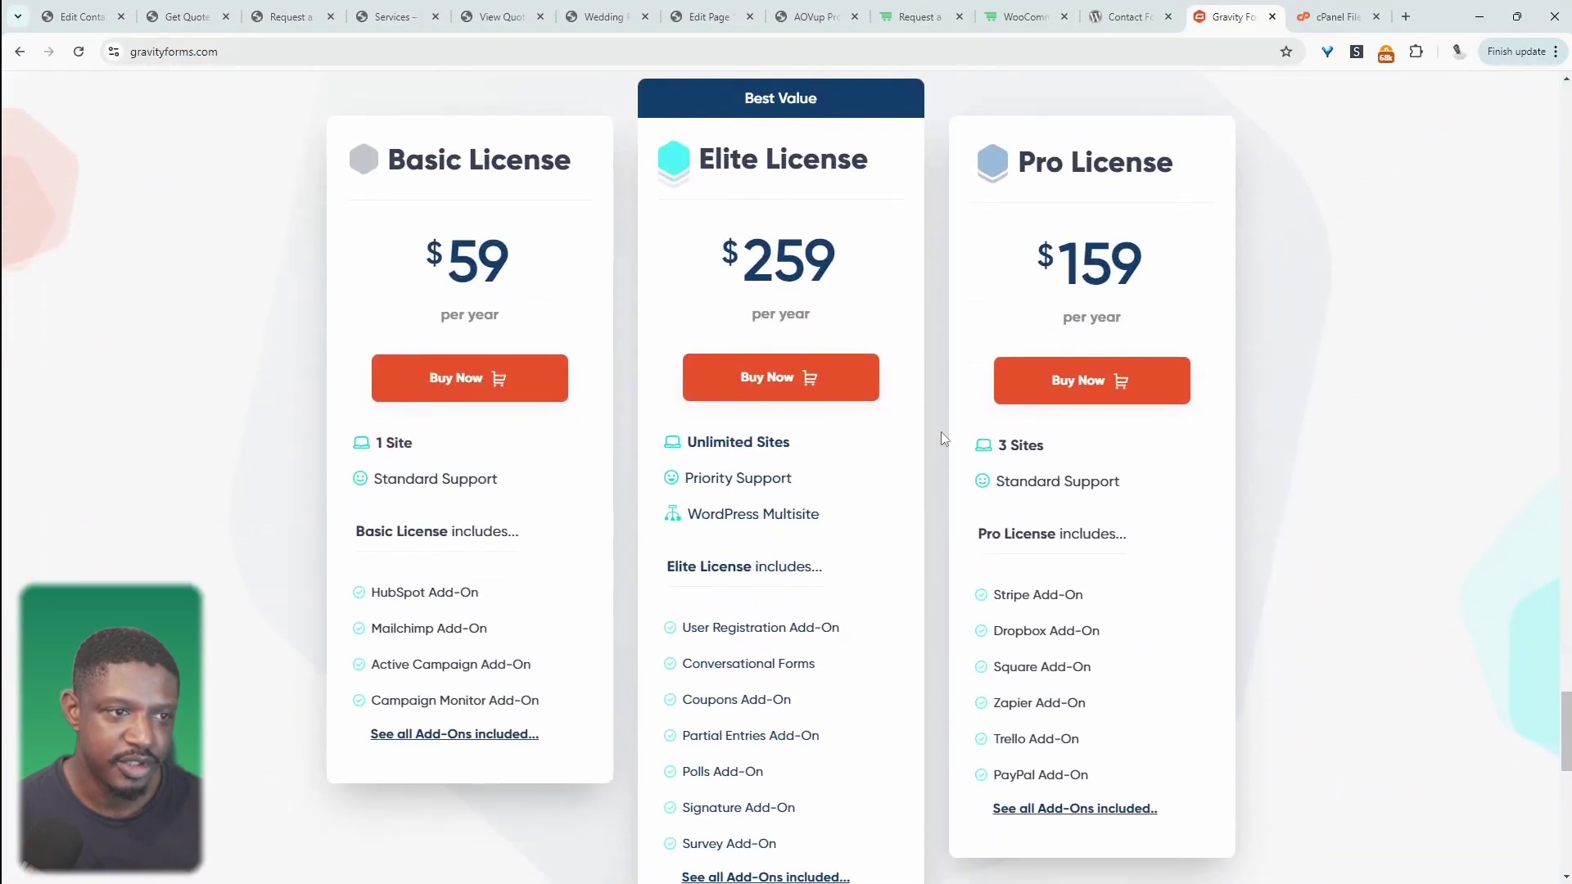
scroll(941, 431, "down", 12)
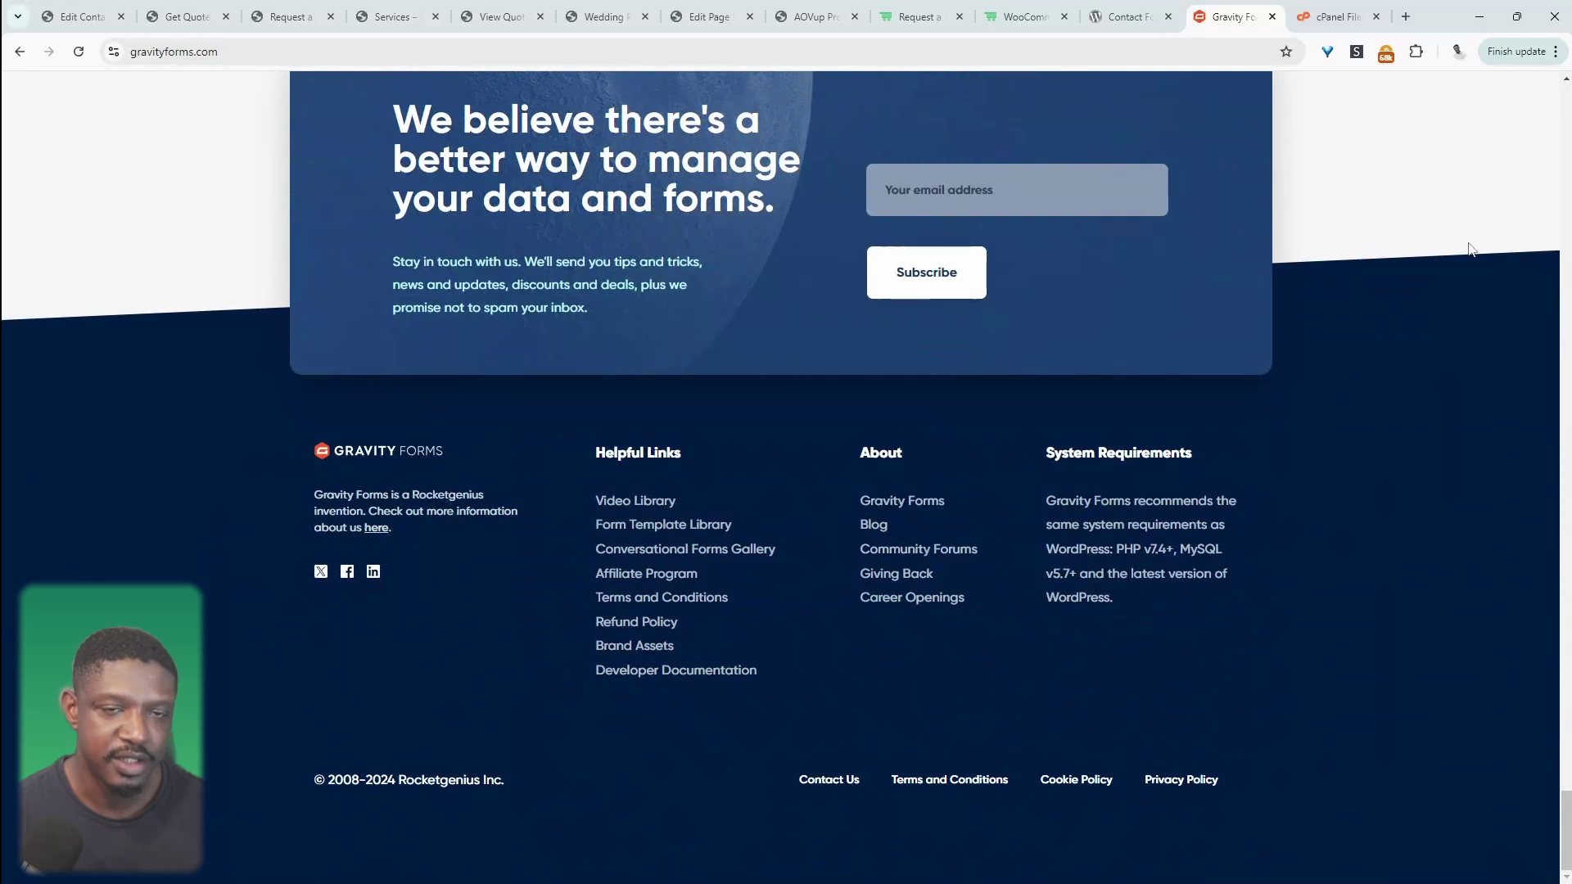
scroll(1432, 224, "up", 20)
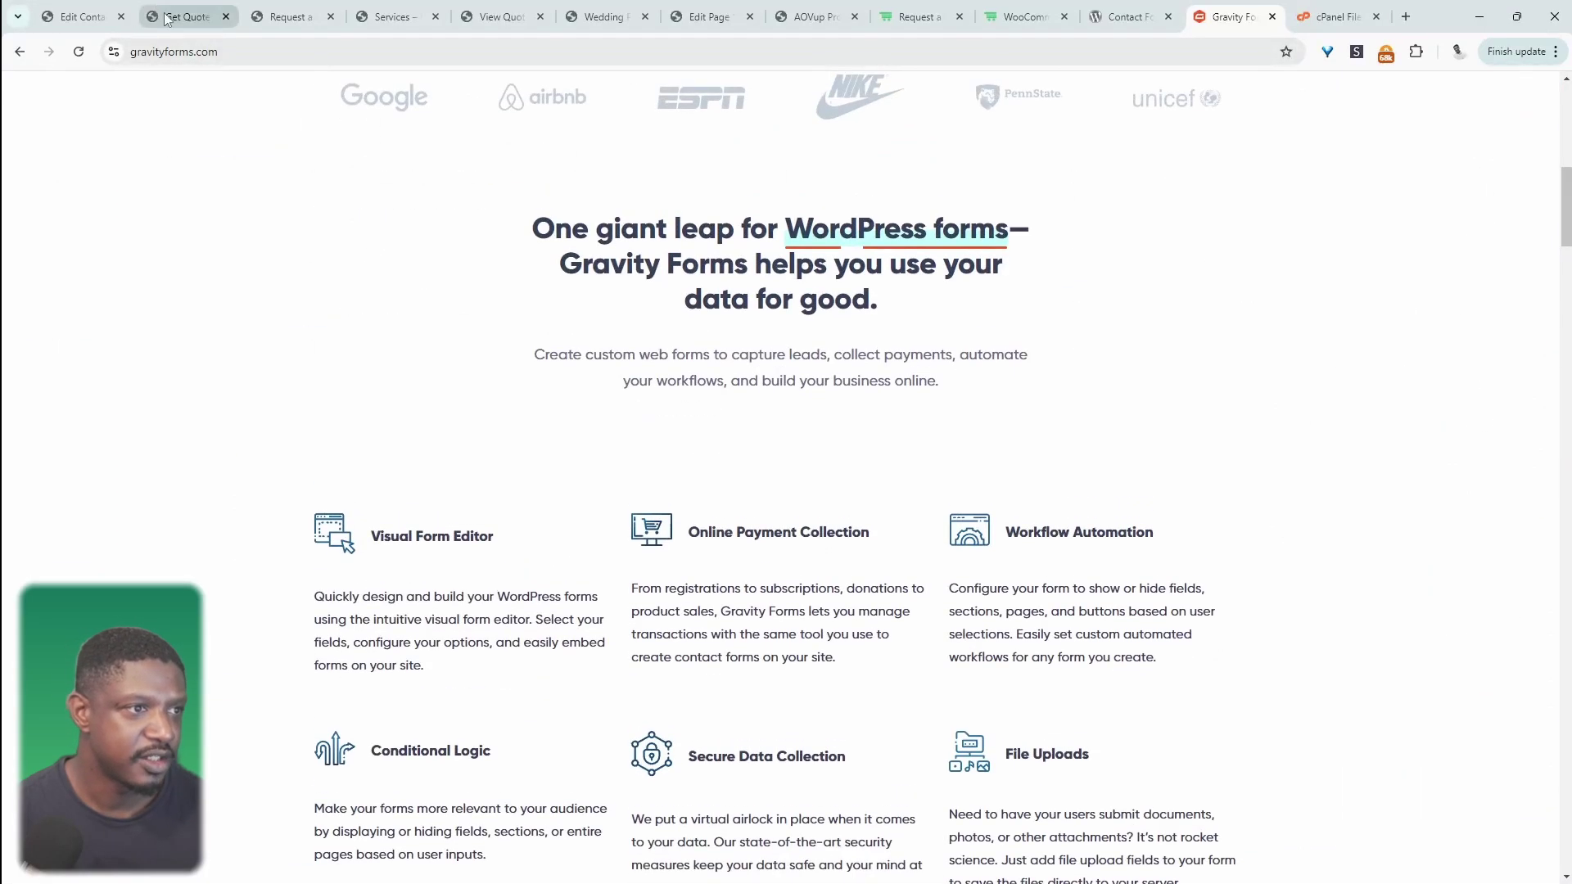
Return to the WordPress admin, start a new Gravity Forms form and choose the Request a Quote Form template
left_click(61, 9)
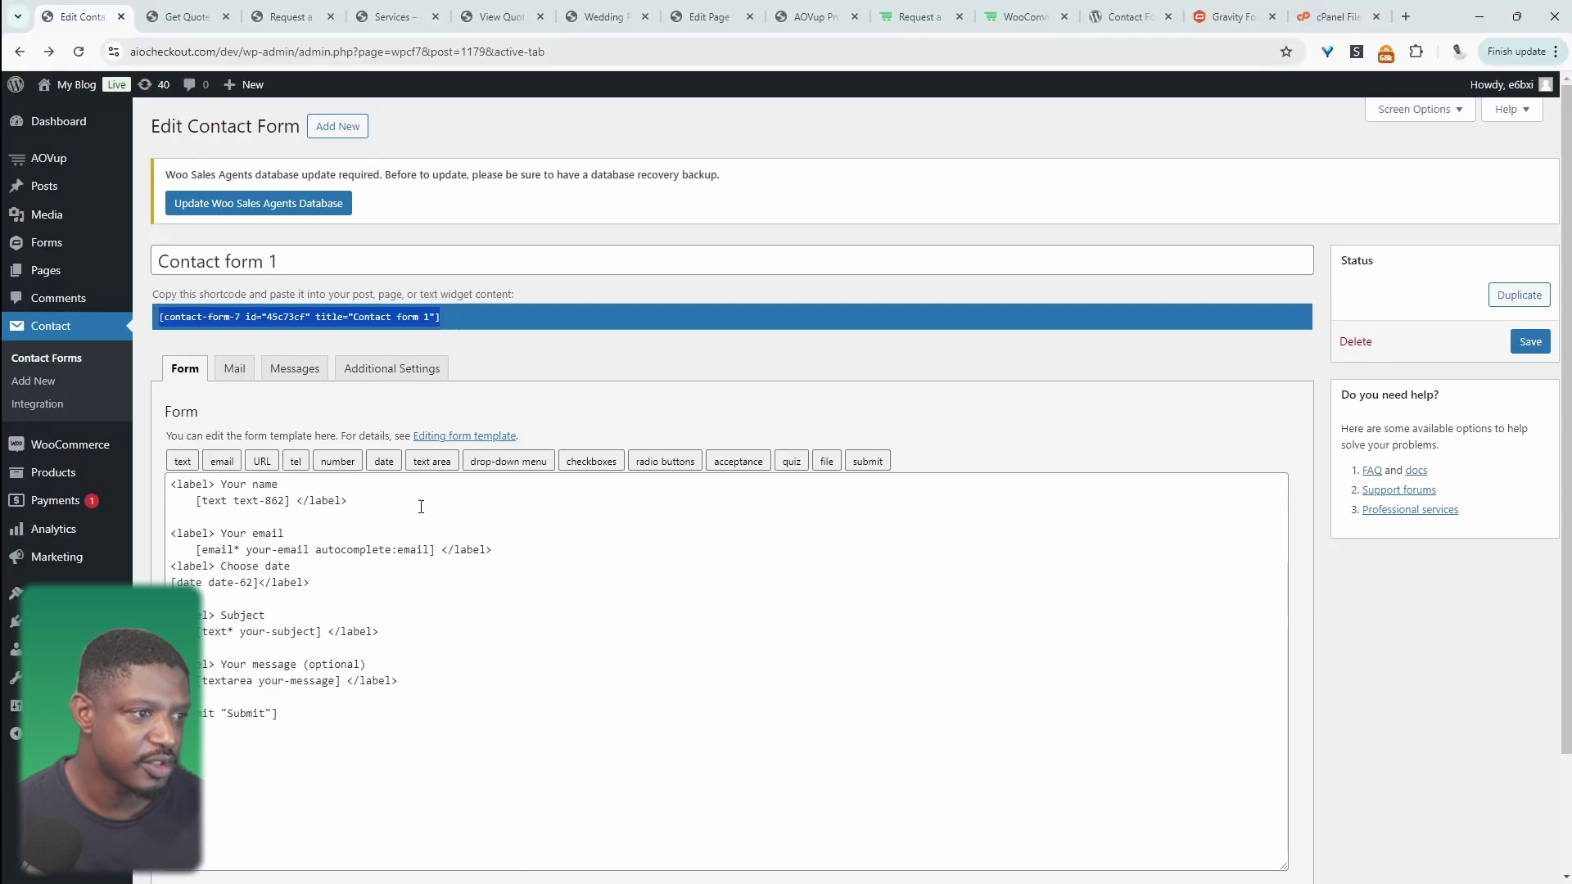
mouse_move(47, 243)
left_click(193, 250)
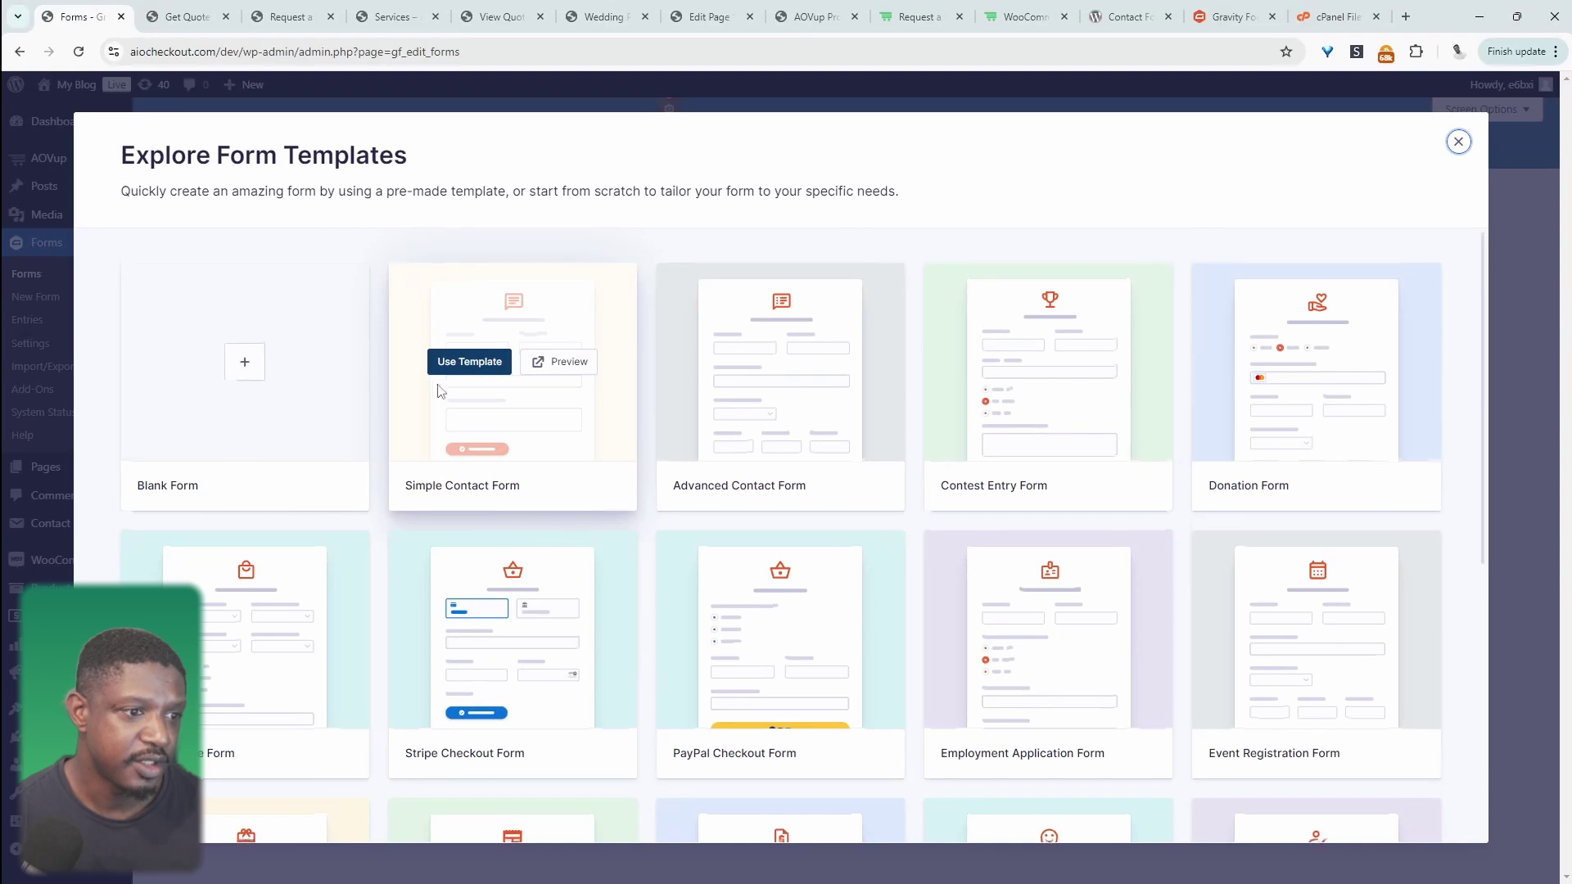
scroll(456, 411, "down", 1)
scroll(646, 400, "down", 2)
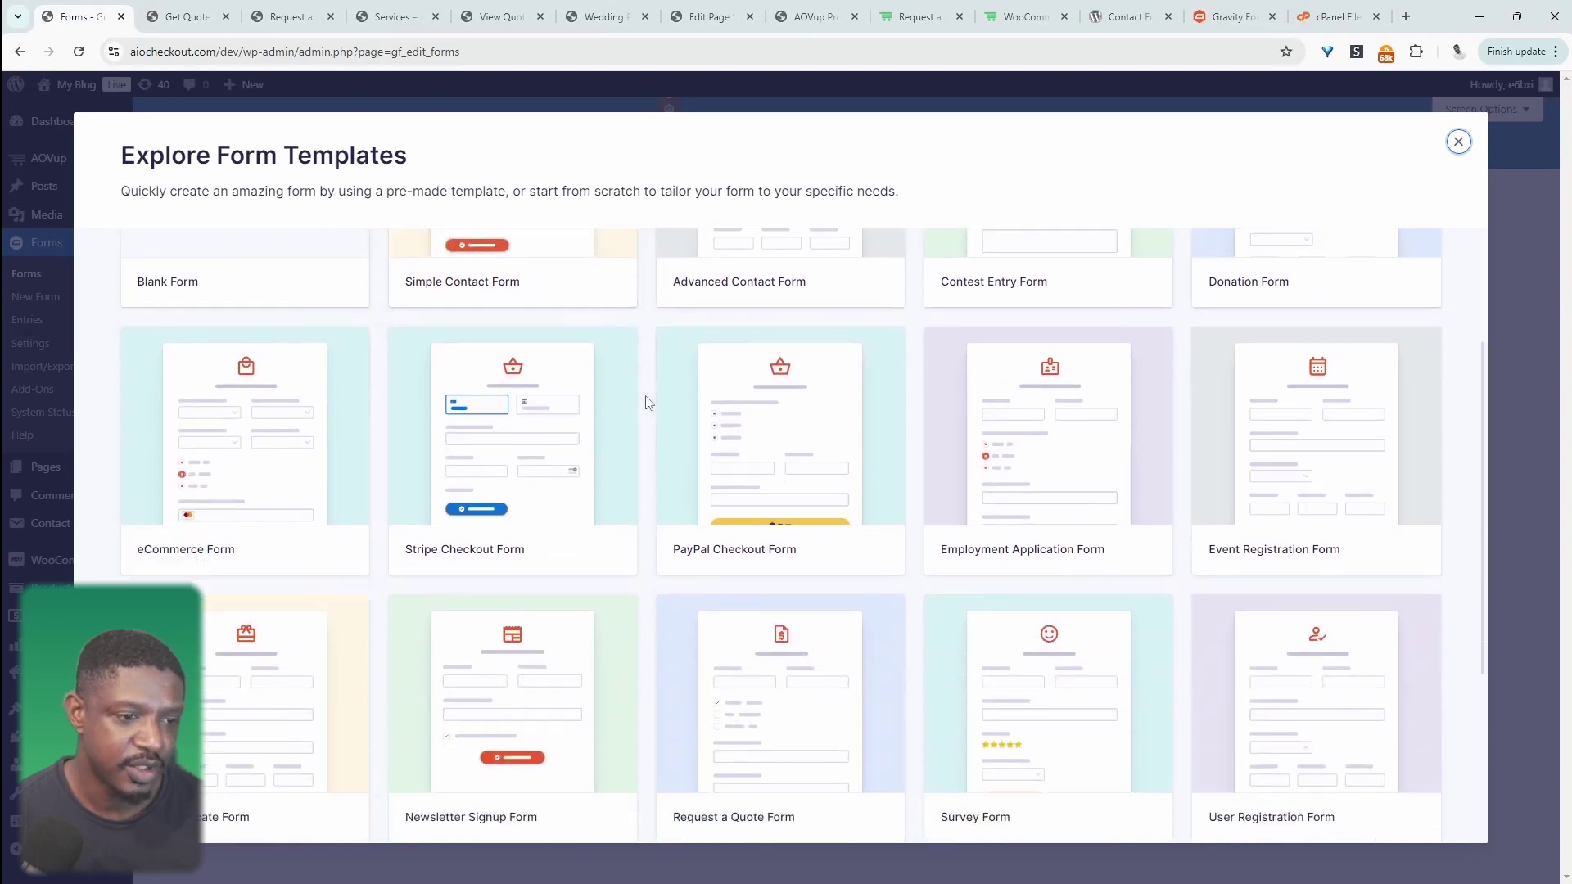
scroll(649, 404, "down", 2)
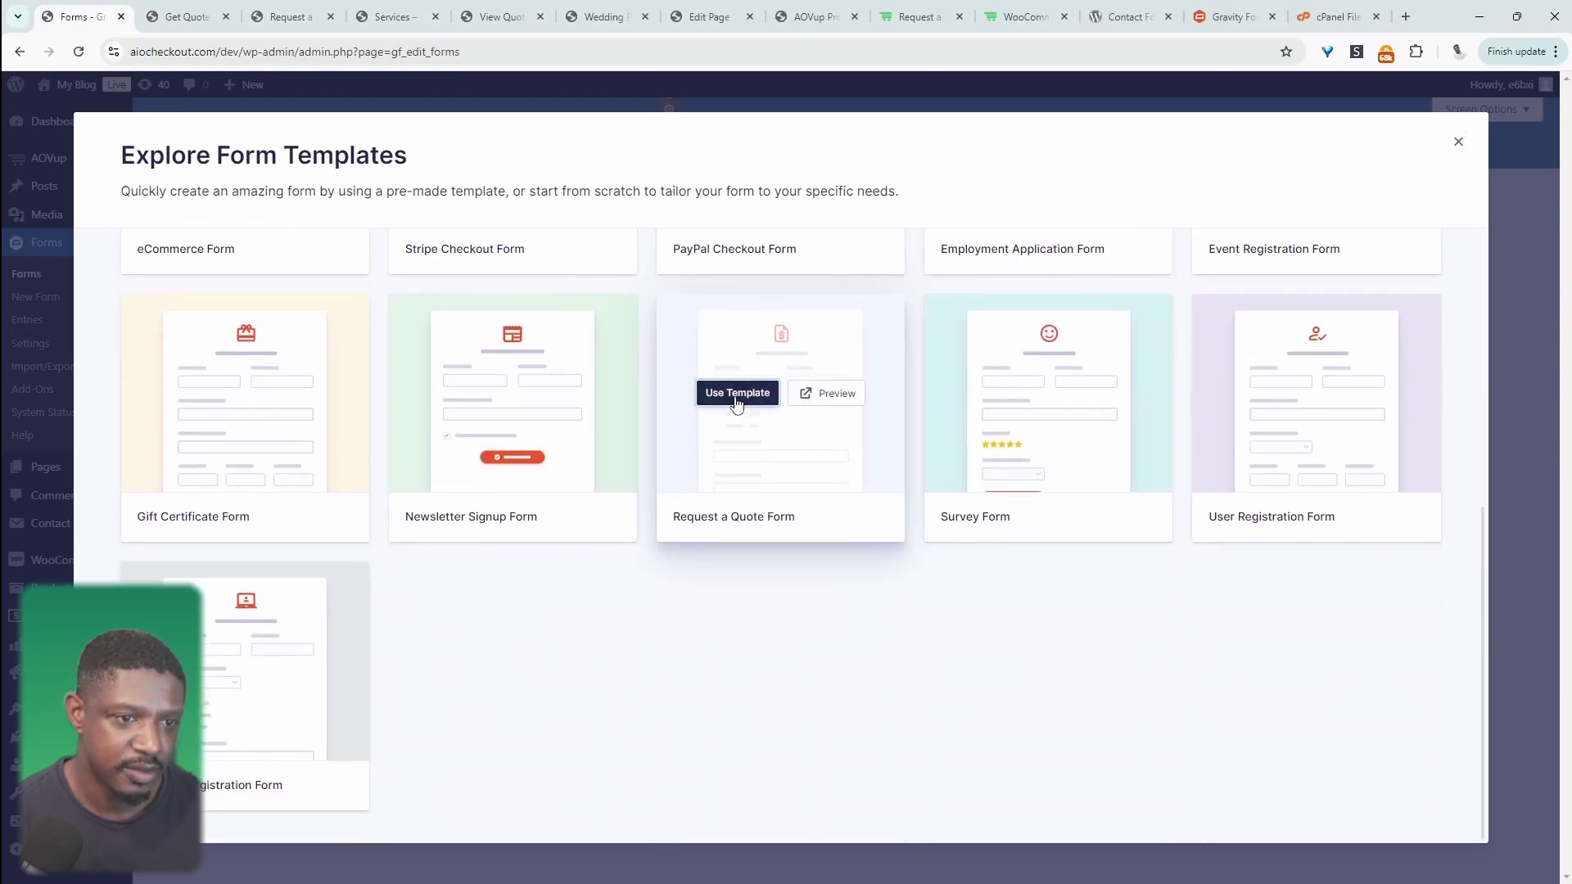
left_click(739, 395)
Title the form "Quote" and create it from the chosen template
type("Qu")
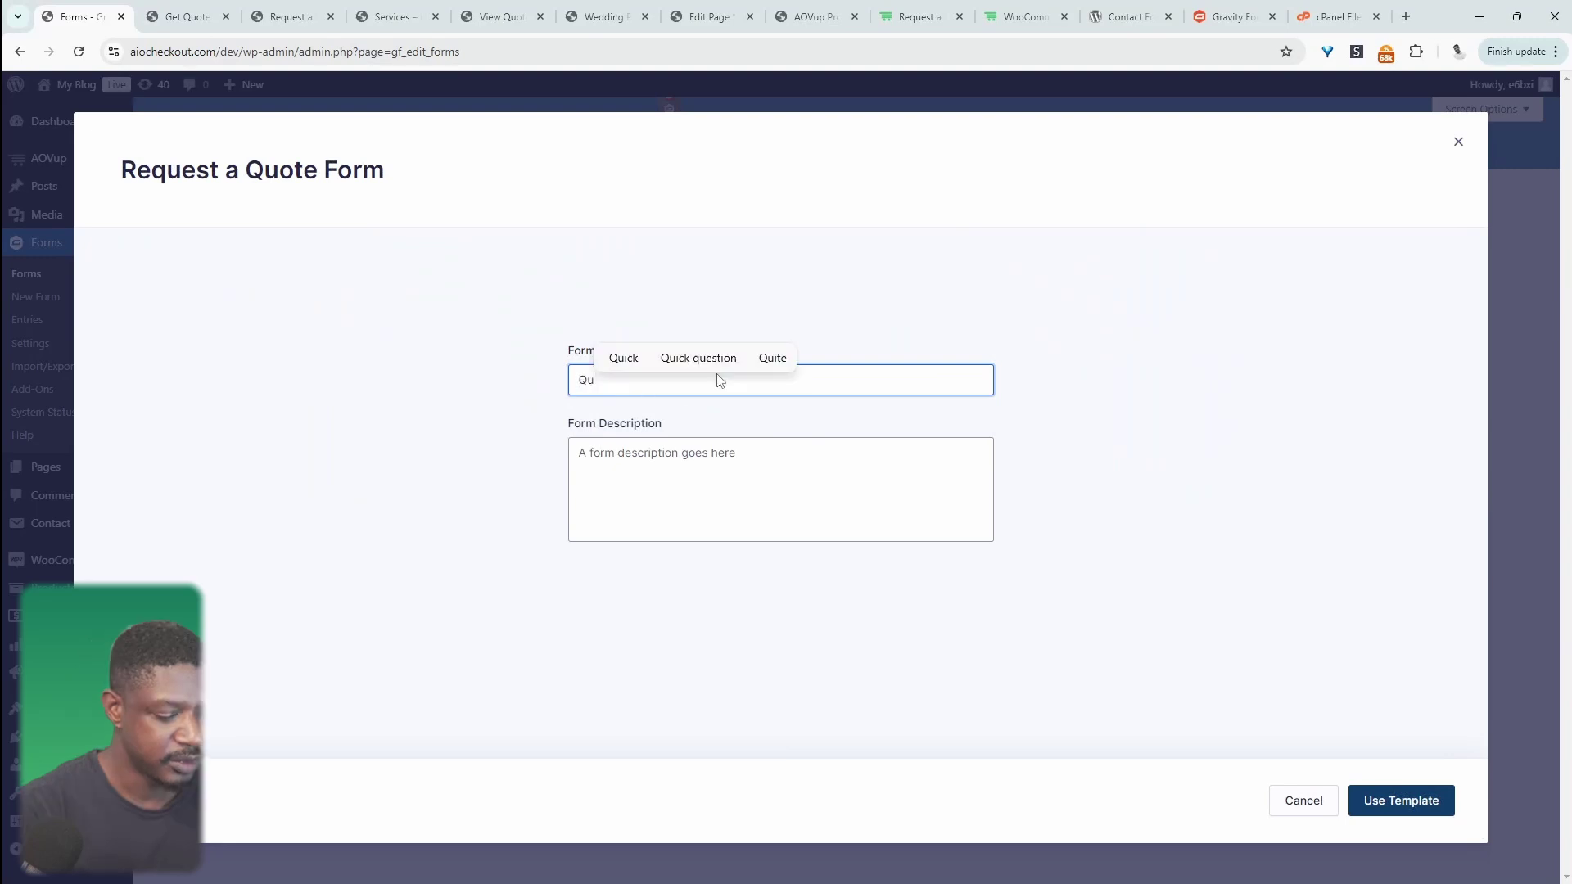
type("ote")
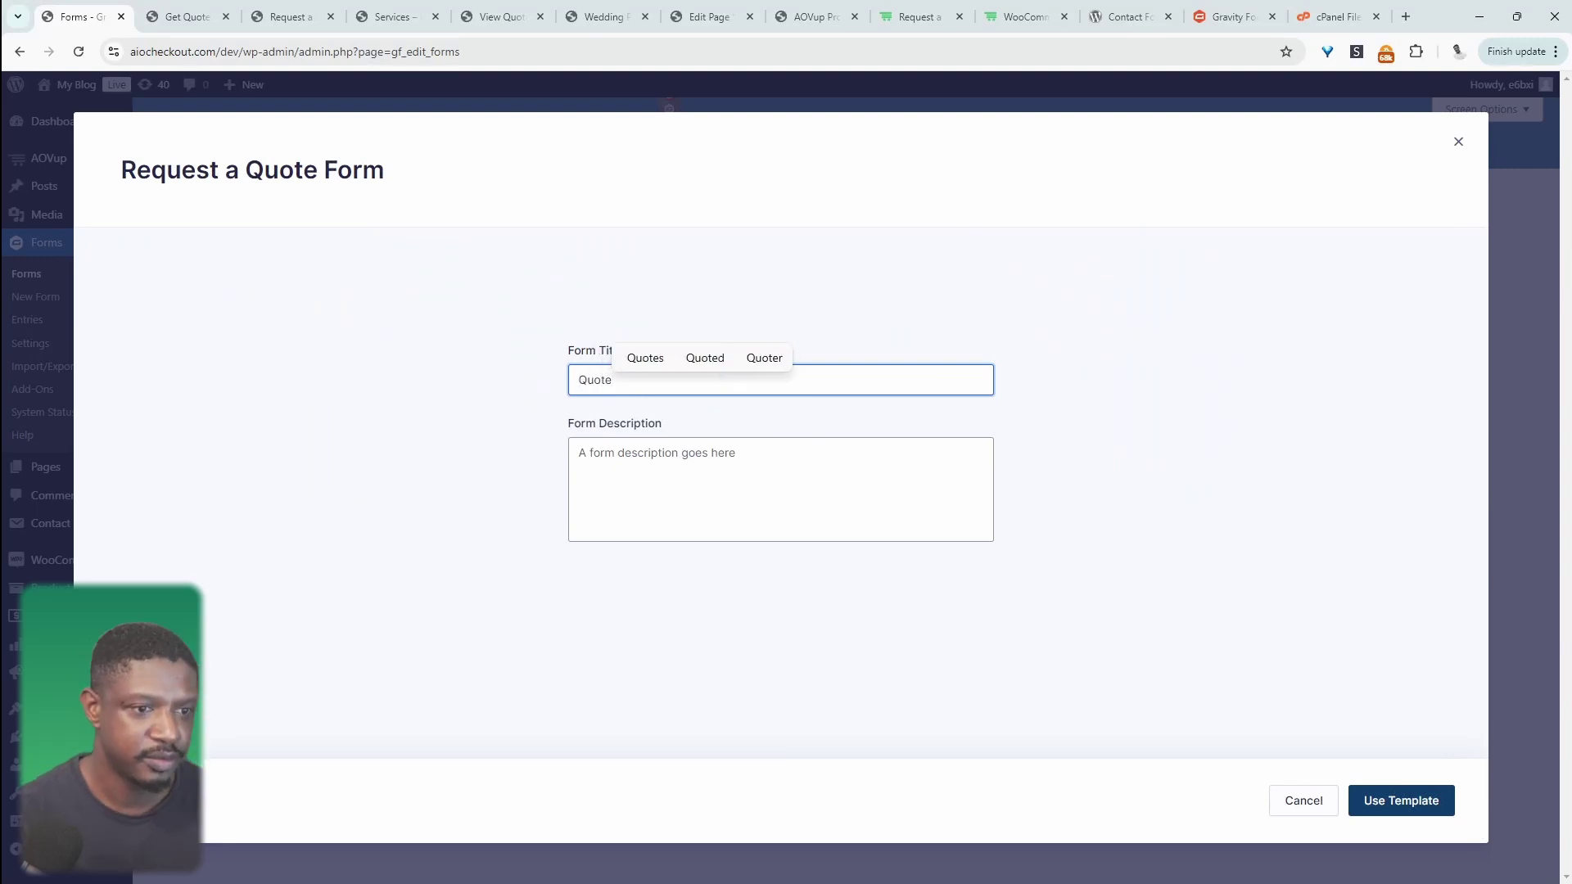
key("Return")
Examine the Quote form's template fields and the field types available for adding
scroll(843, 548, "down", 4)
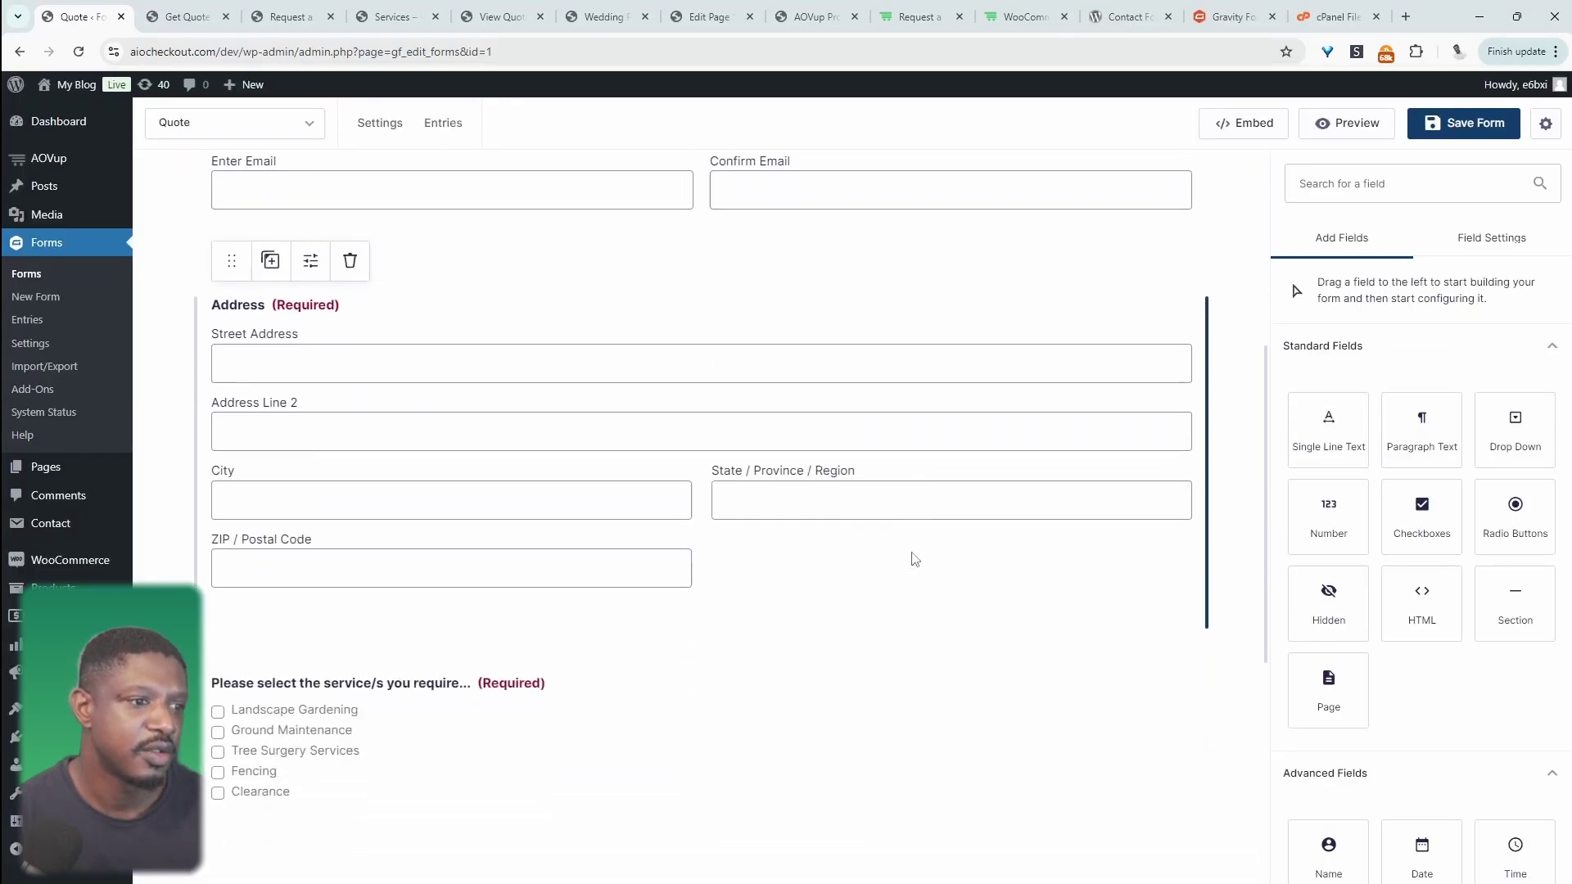
scroll(916, 559, "down", 4)
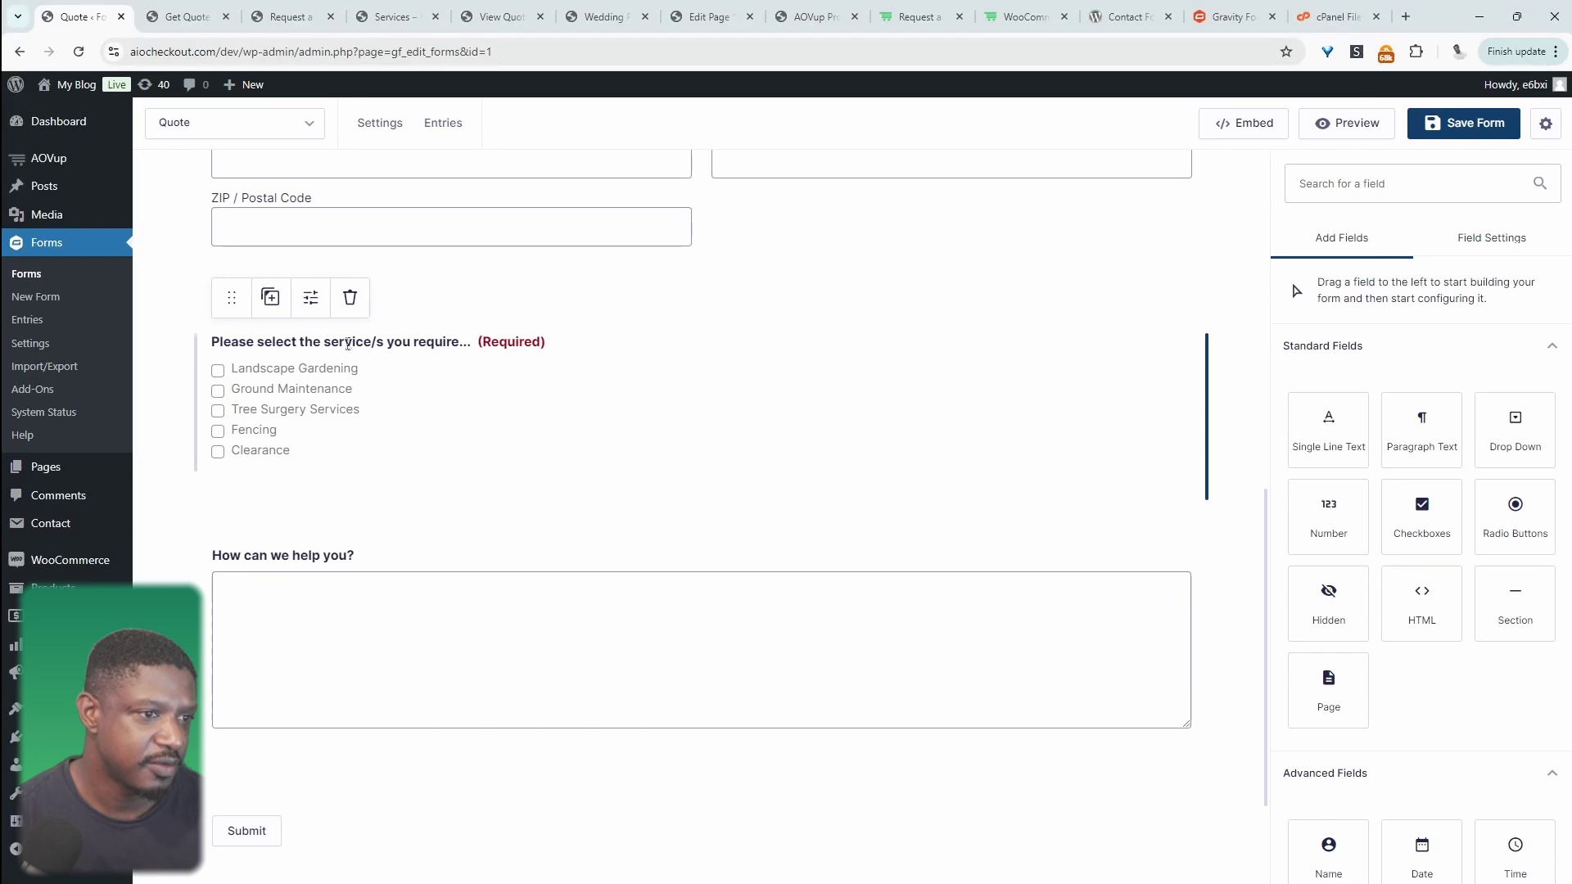
scroll(467, 513, "down", 2)
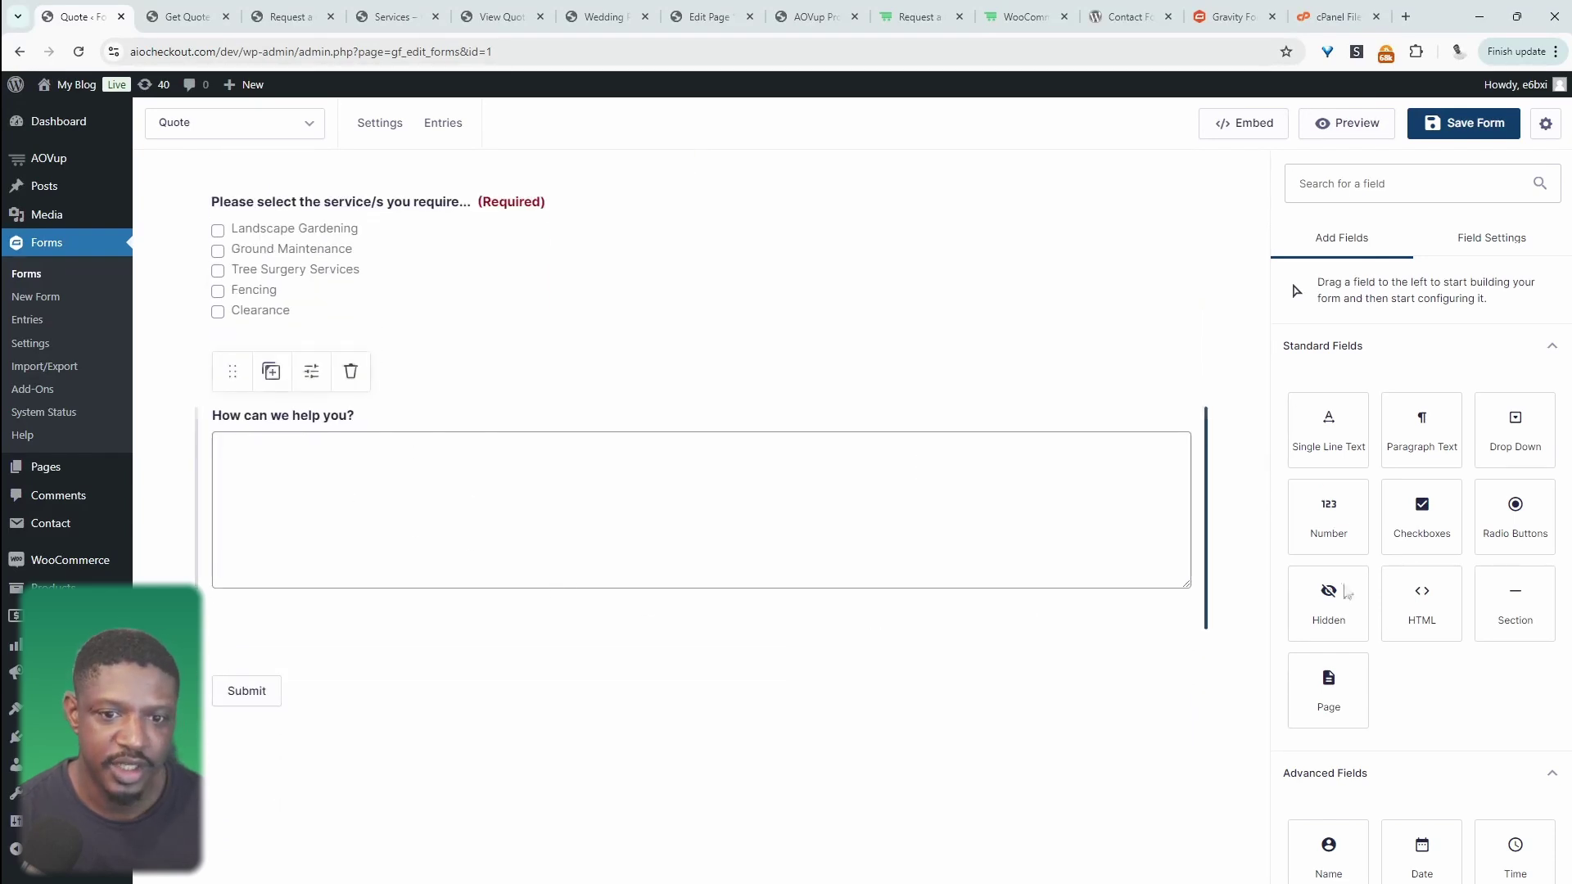
scroll(1397, 508, "down", 10)
scroll(1392, 512, "up", 3)
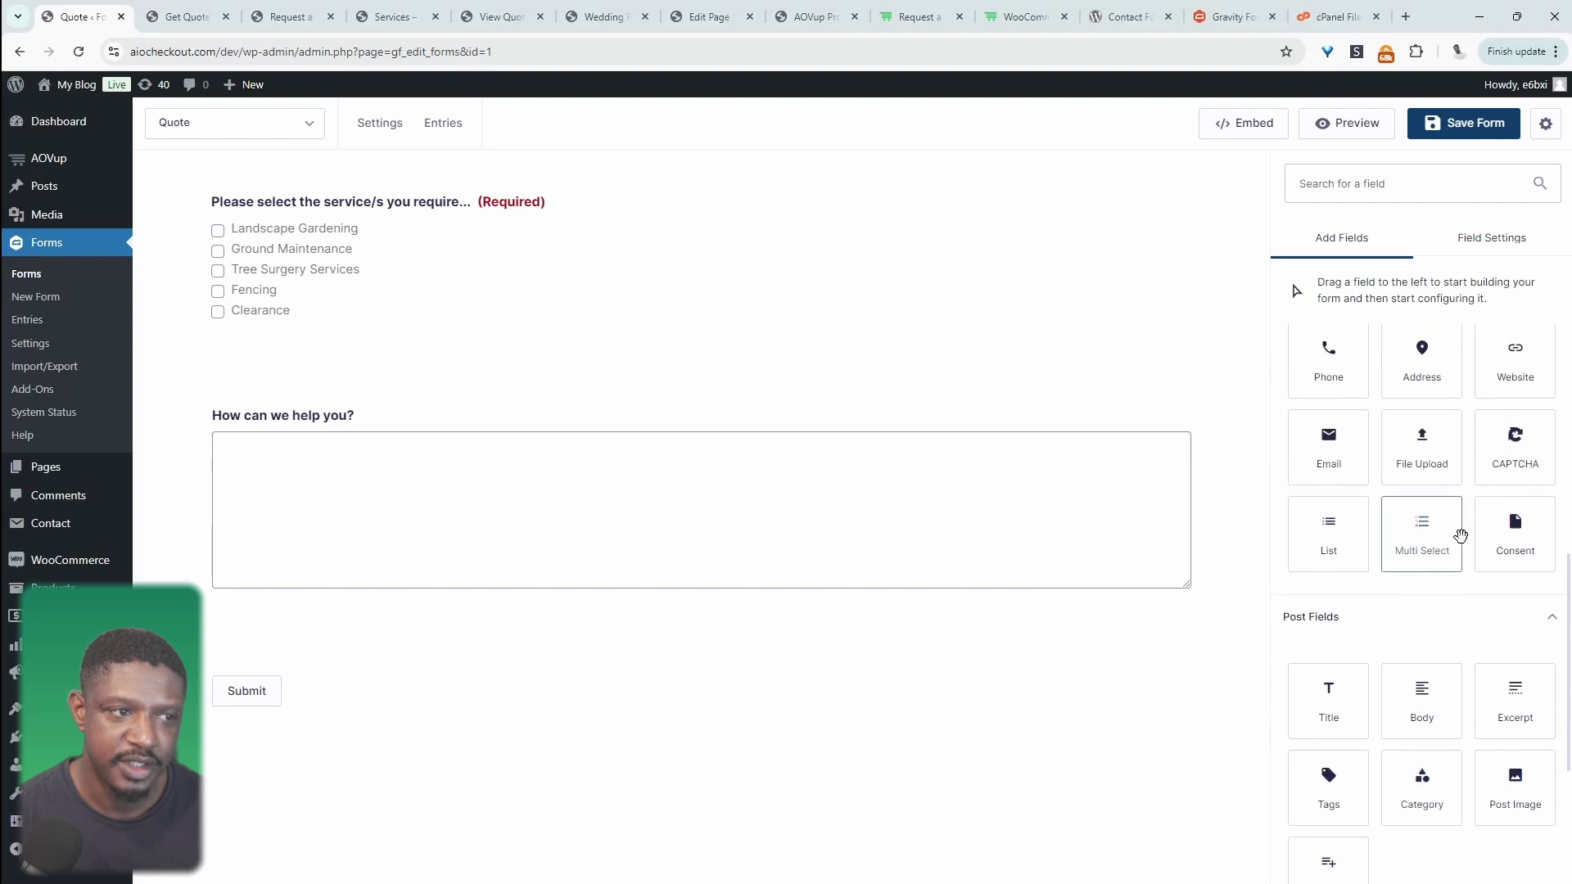
scroll(1461, 535, "up", 7)
scroll(1196, 449, "up", 10)
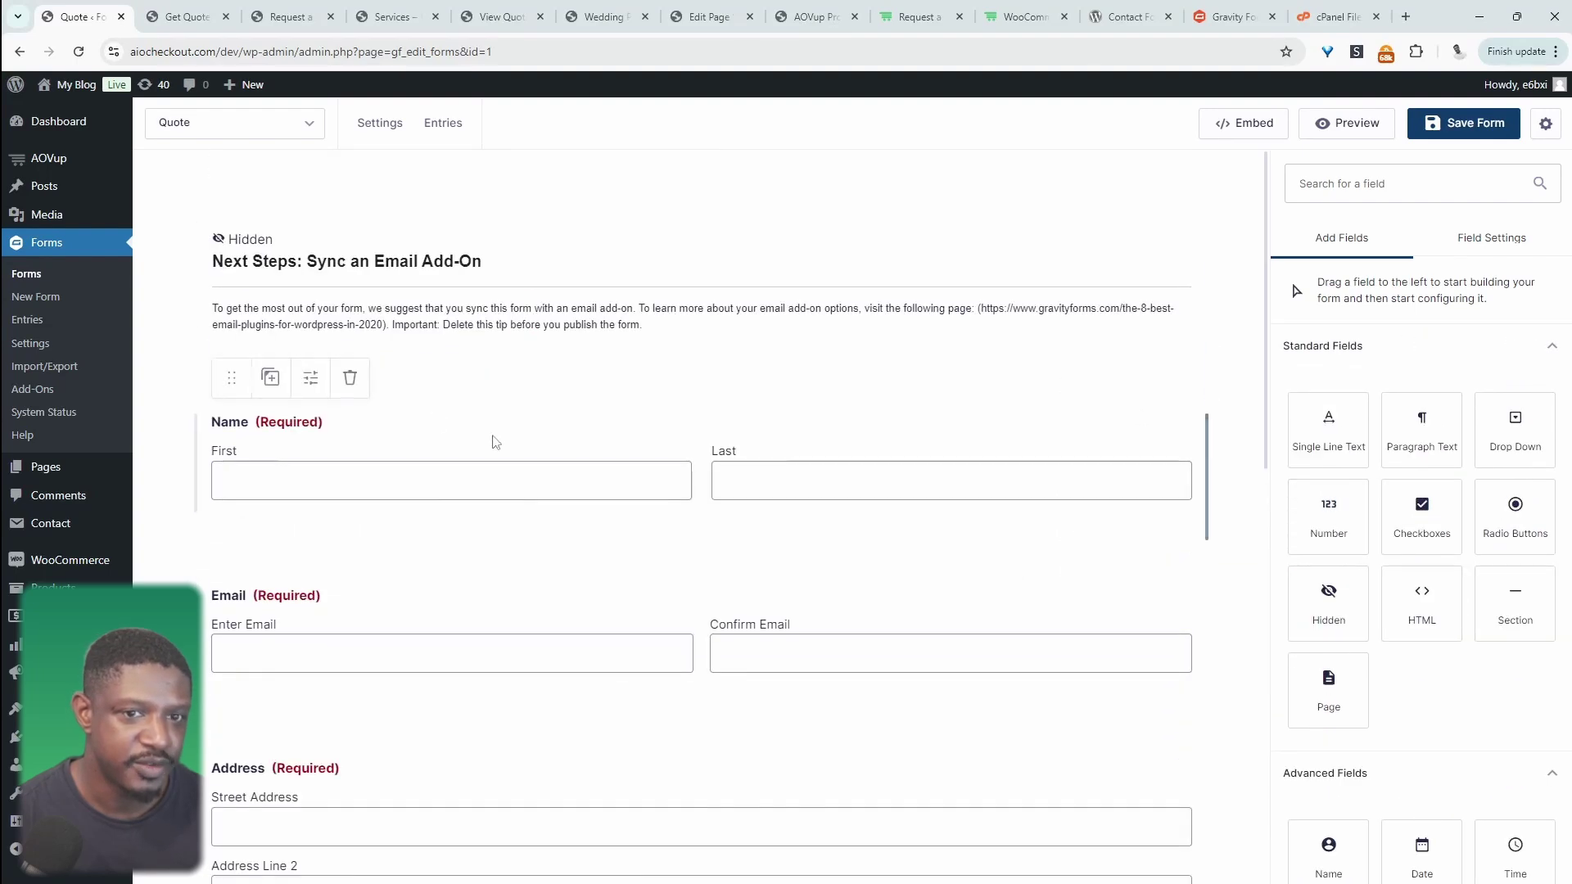
Open the Quote form's embed options and copy its shortcode
left_click(1252, 126)
left_click(1252, 129)
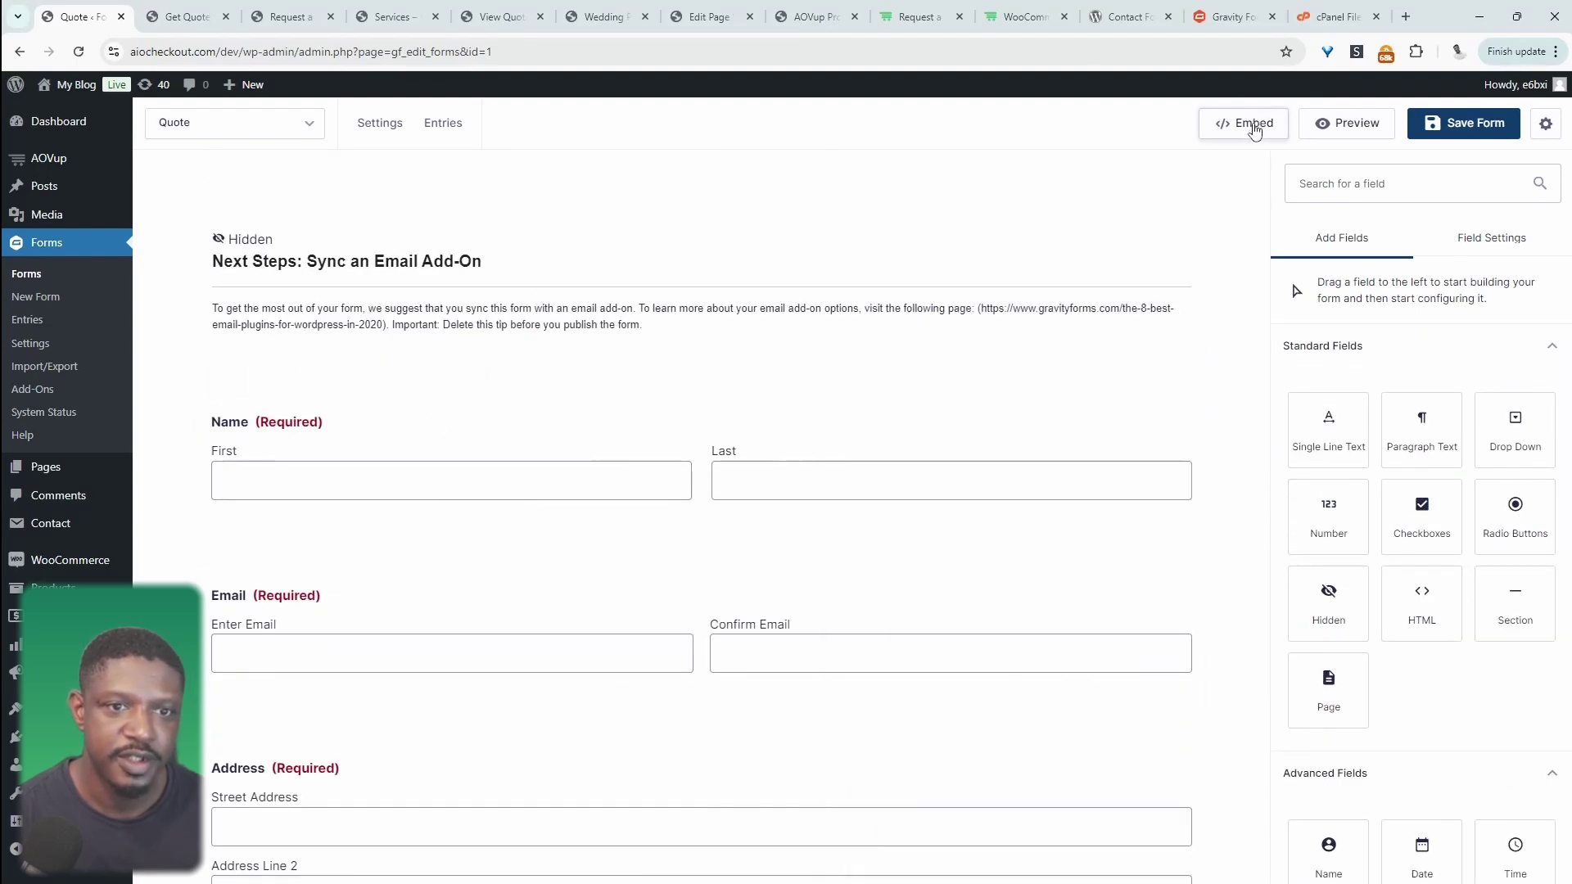
left_click(1253, 127)
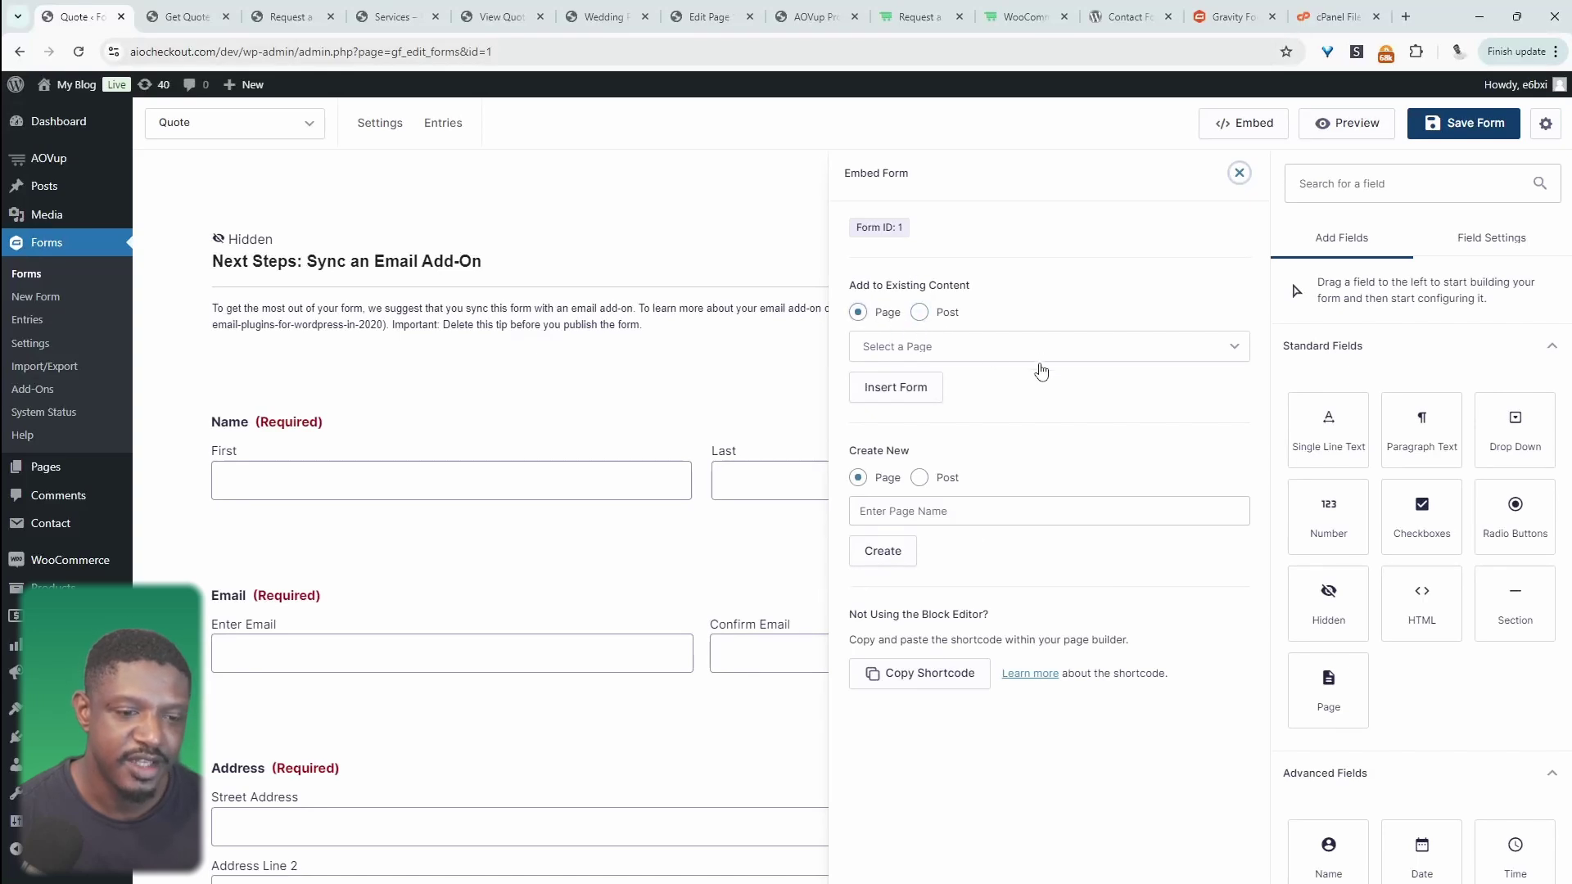
left_click(896, 677)
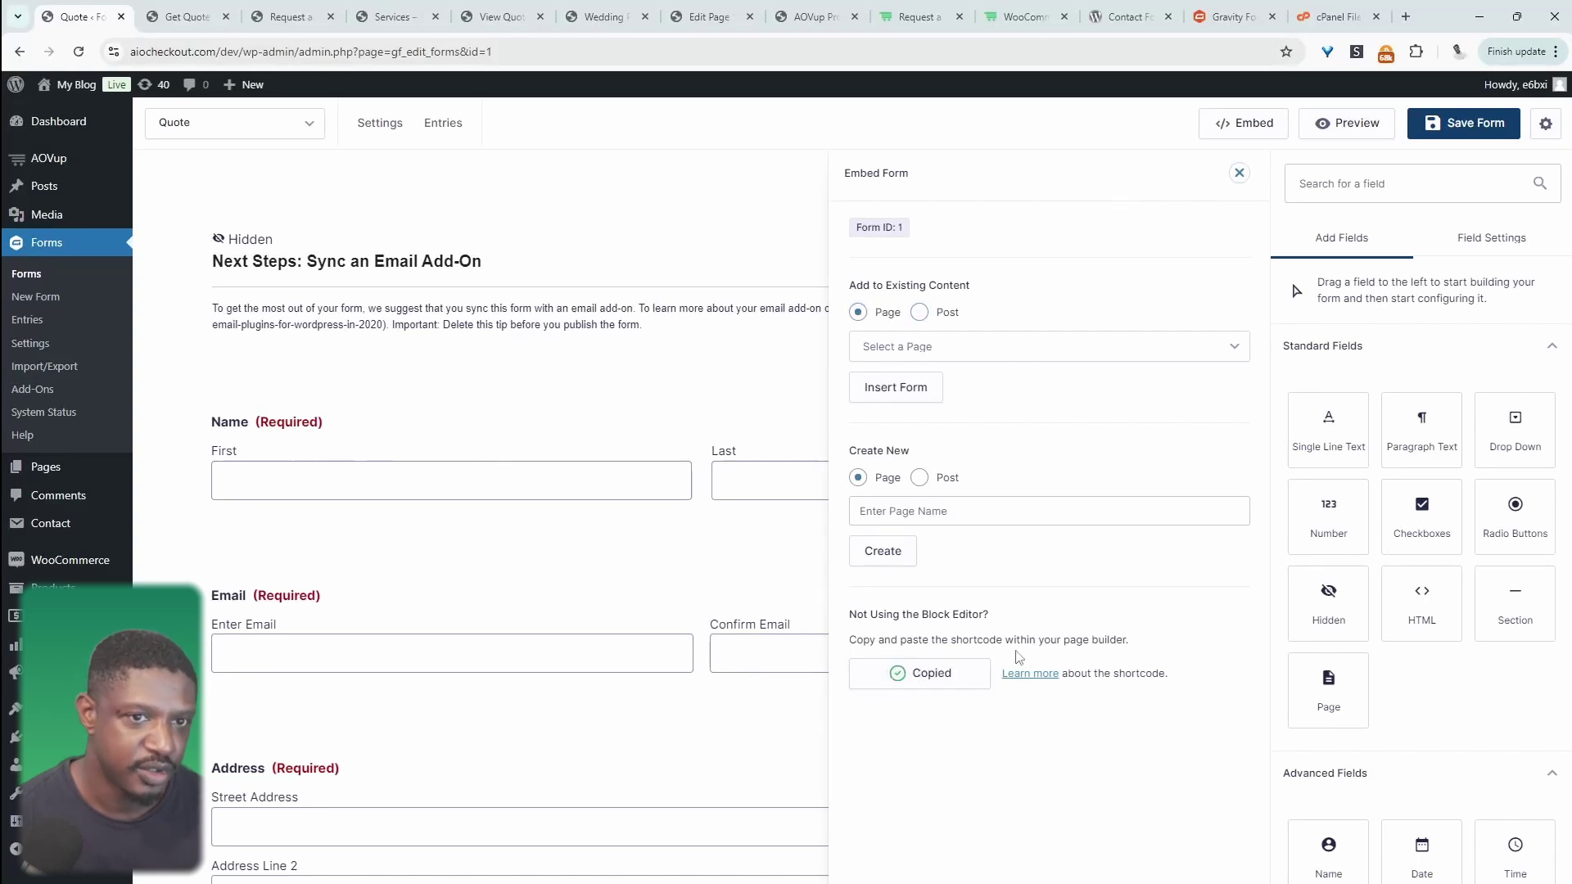
Edit the Get Quote page, replace its Contact Form 7 shortcode with [gravityform id="1" title="true"], and save the page
mouse_move(385, 131)
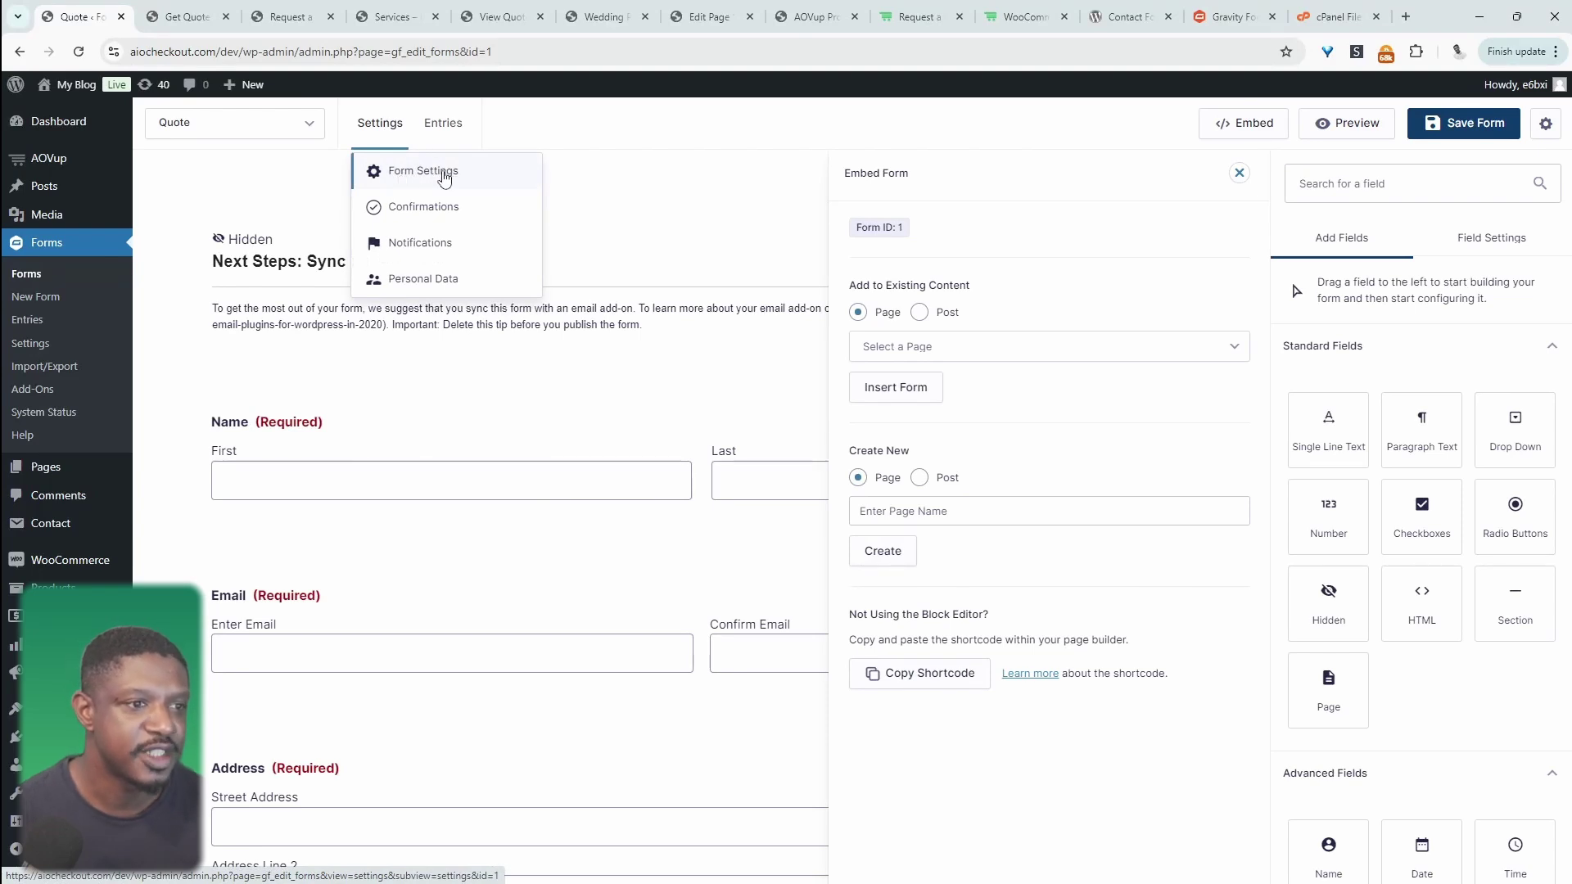
left_click(185, 16)
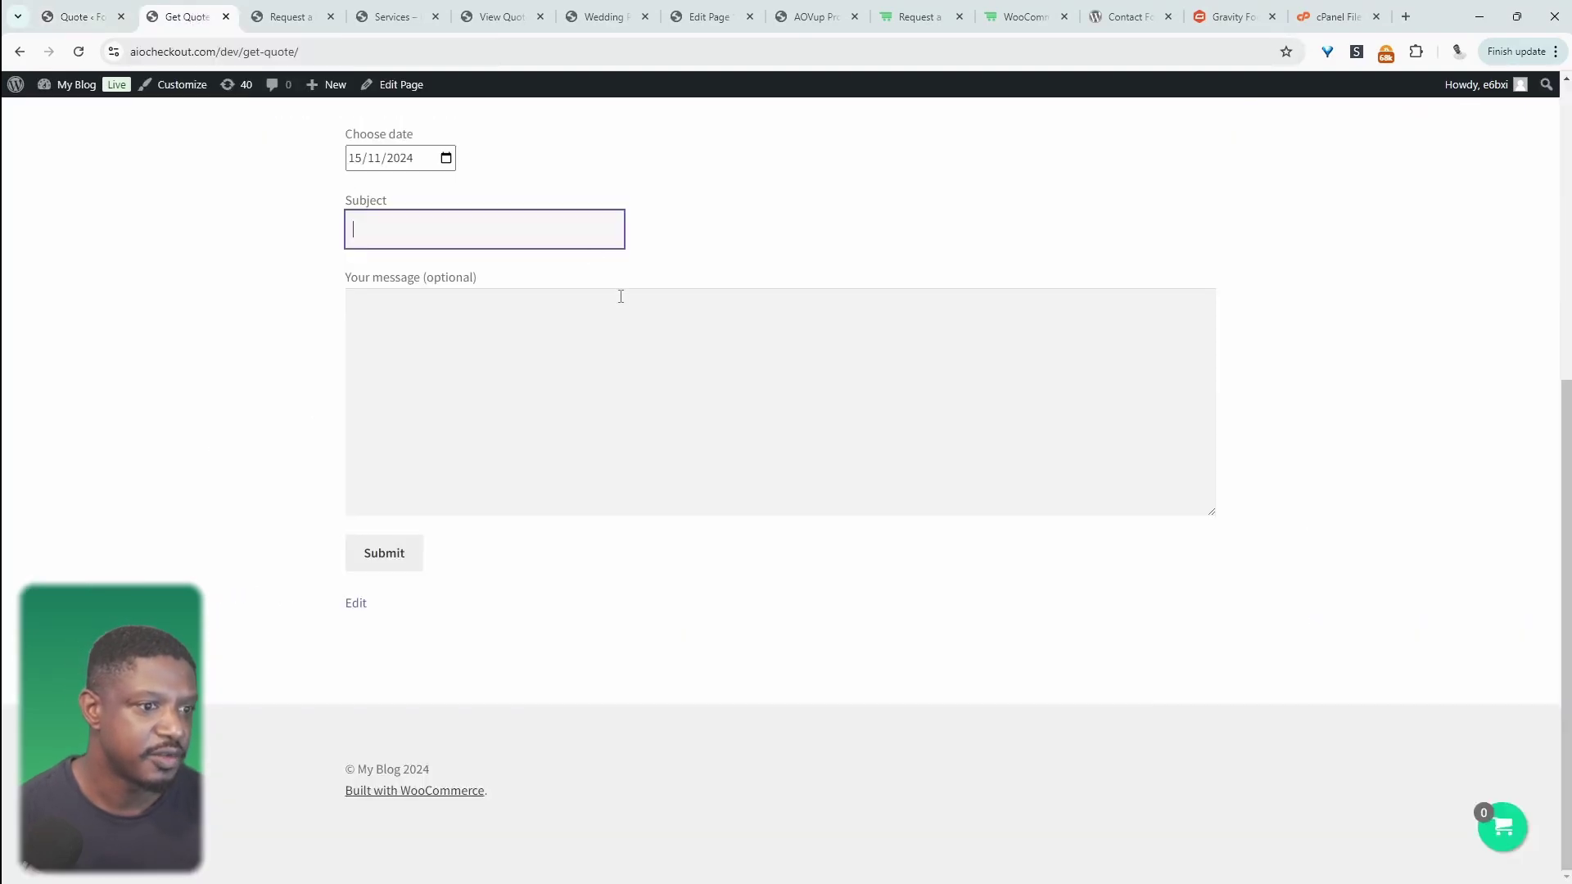
left_click(394, 84)
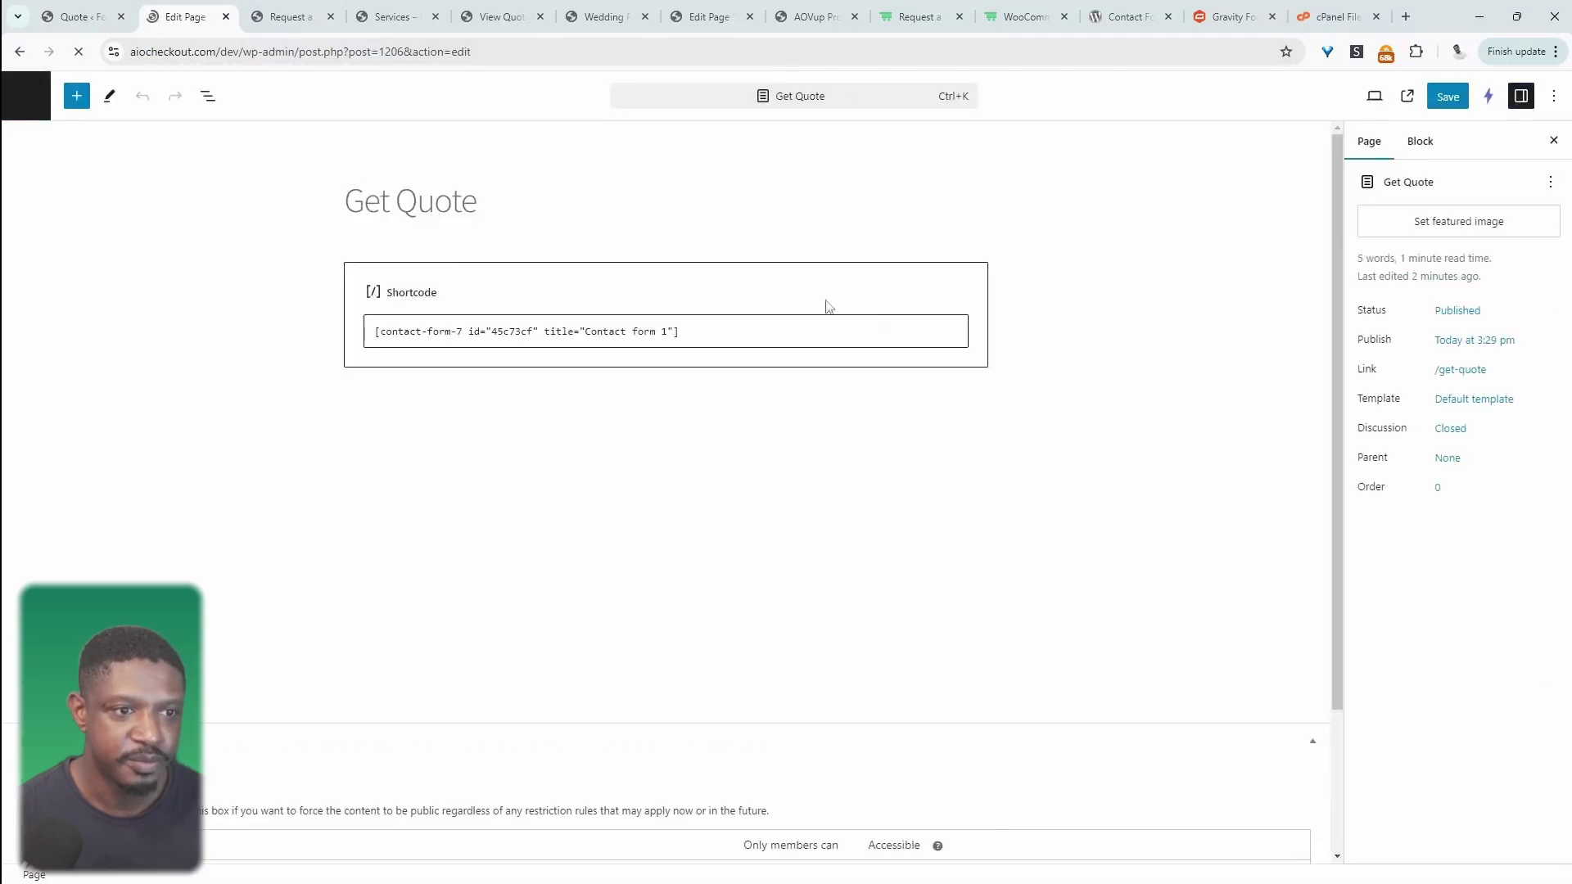
left_click(715, 328)
key("ctrl+a")
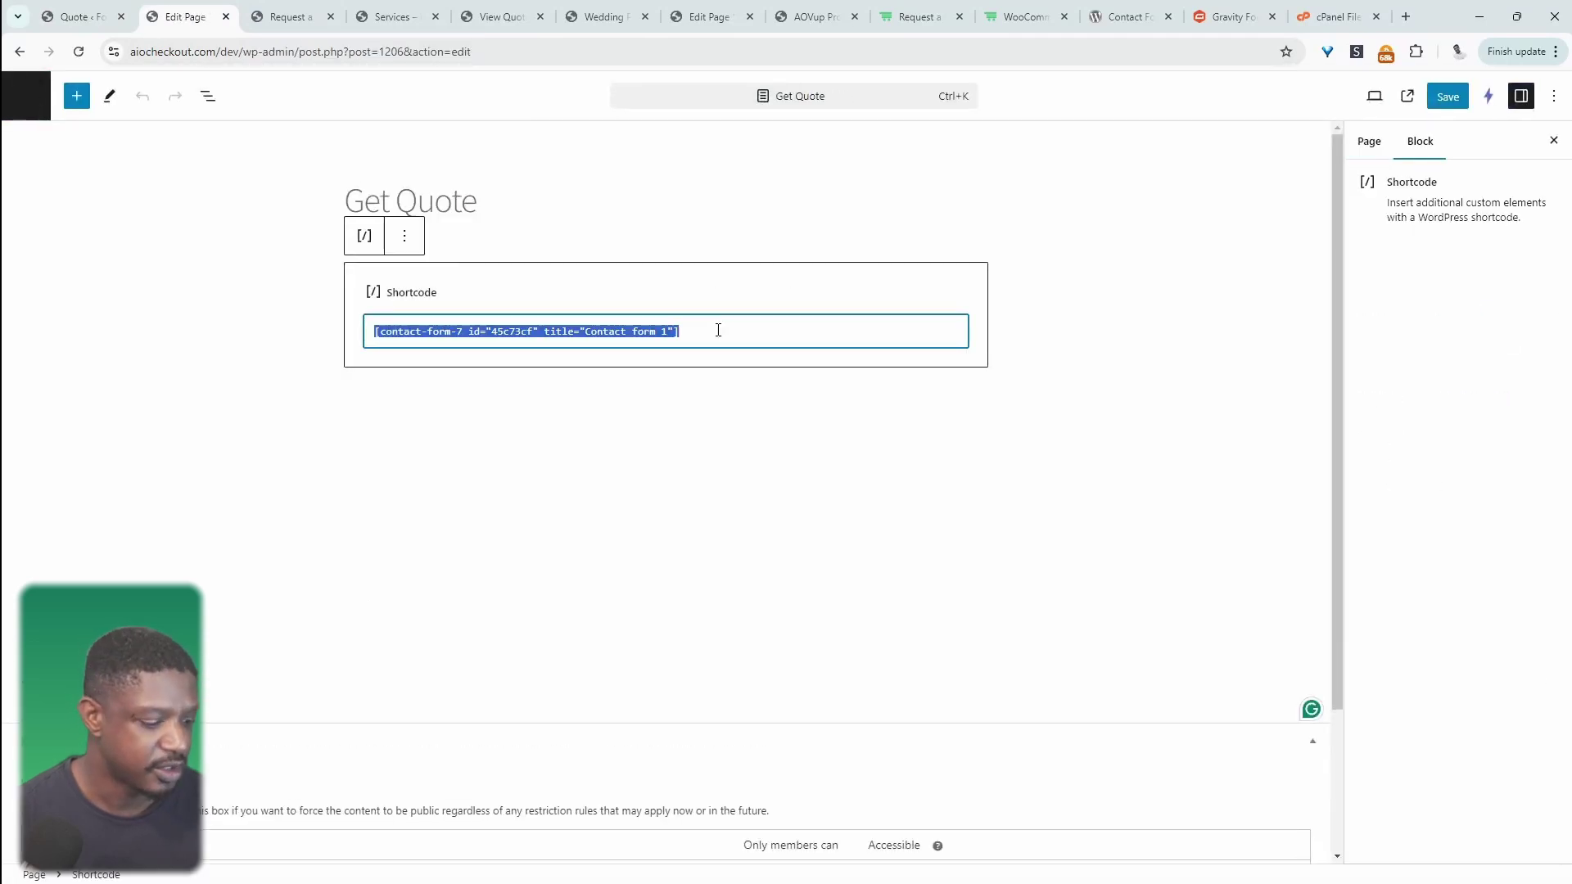
key("BackSpace")
key("ctrl+v")
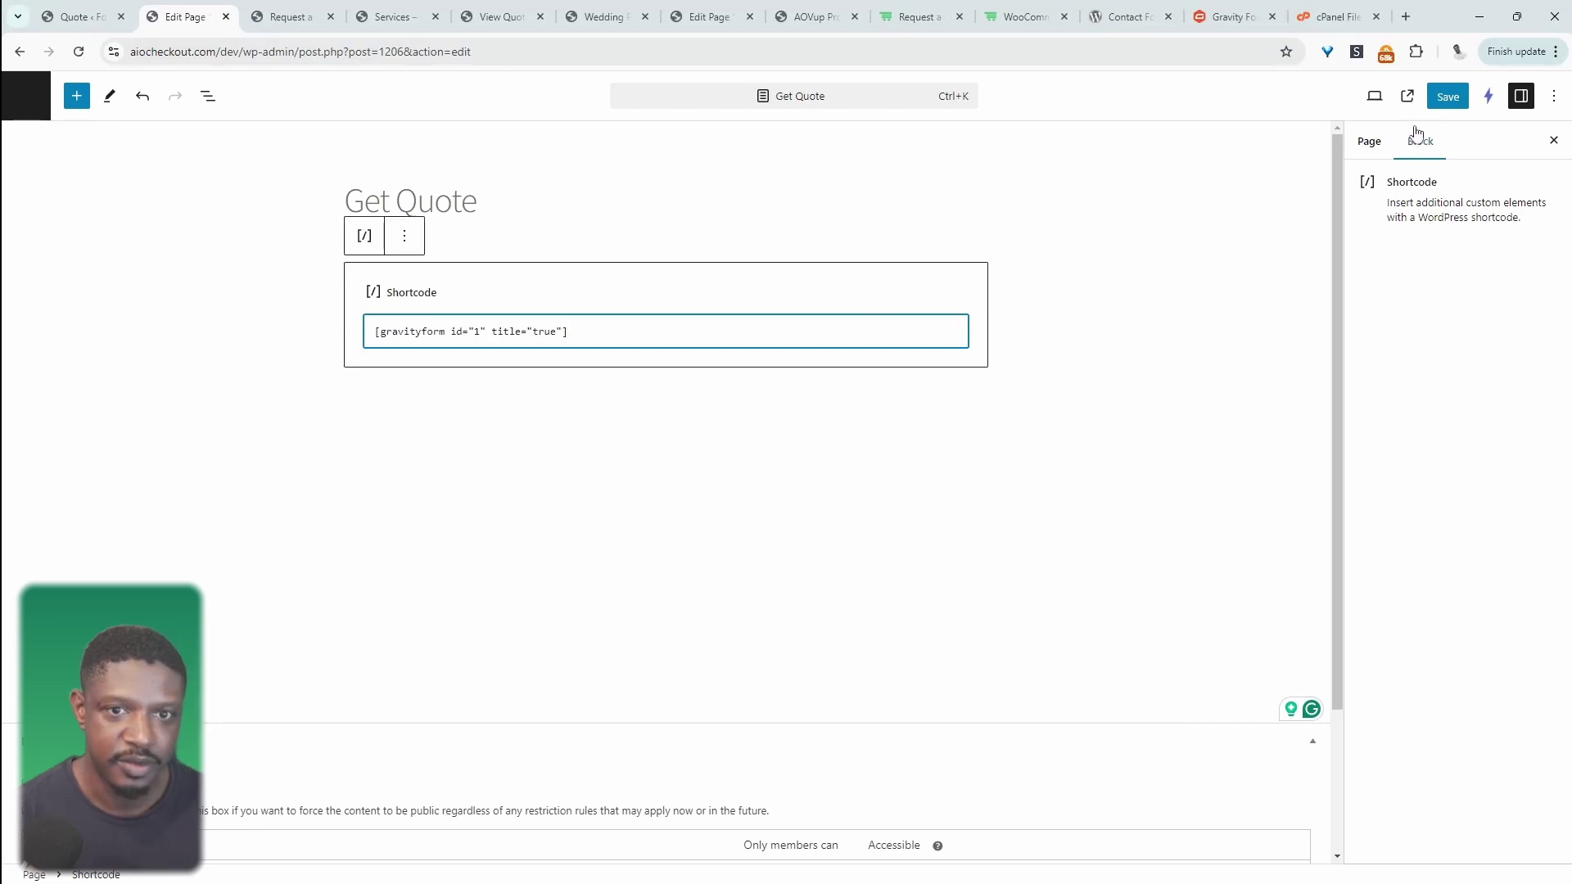
left_click(1443, 98)
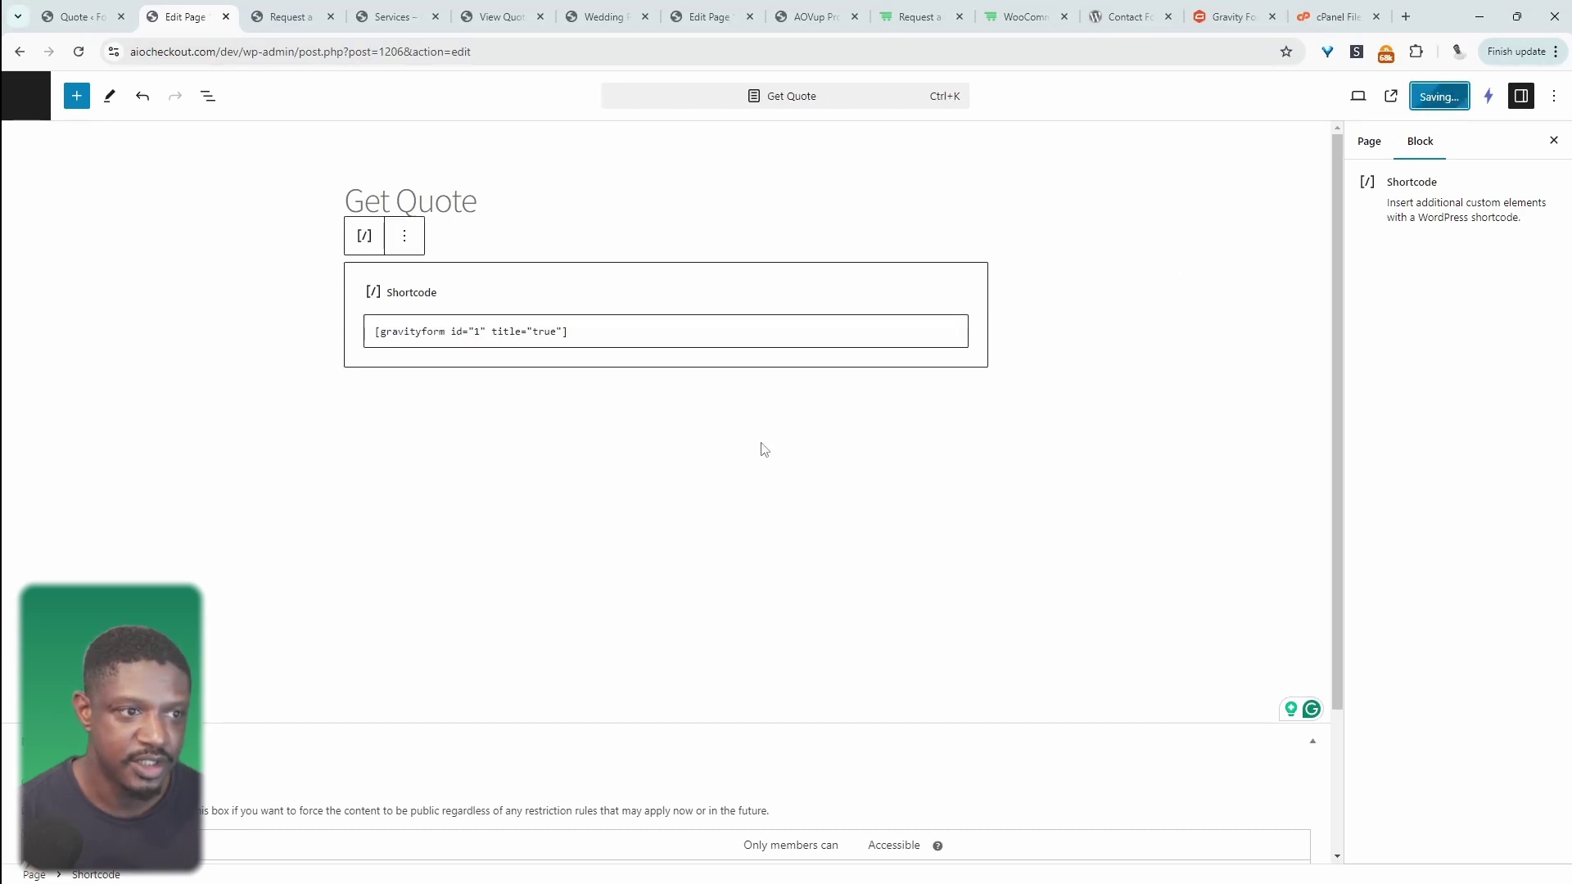
View the published Get Quote page, select Tree Surgery Services as the required service and look over the embedded form
left_click(1406, 97)
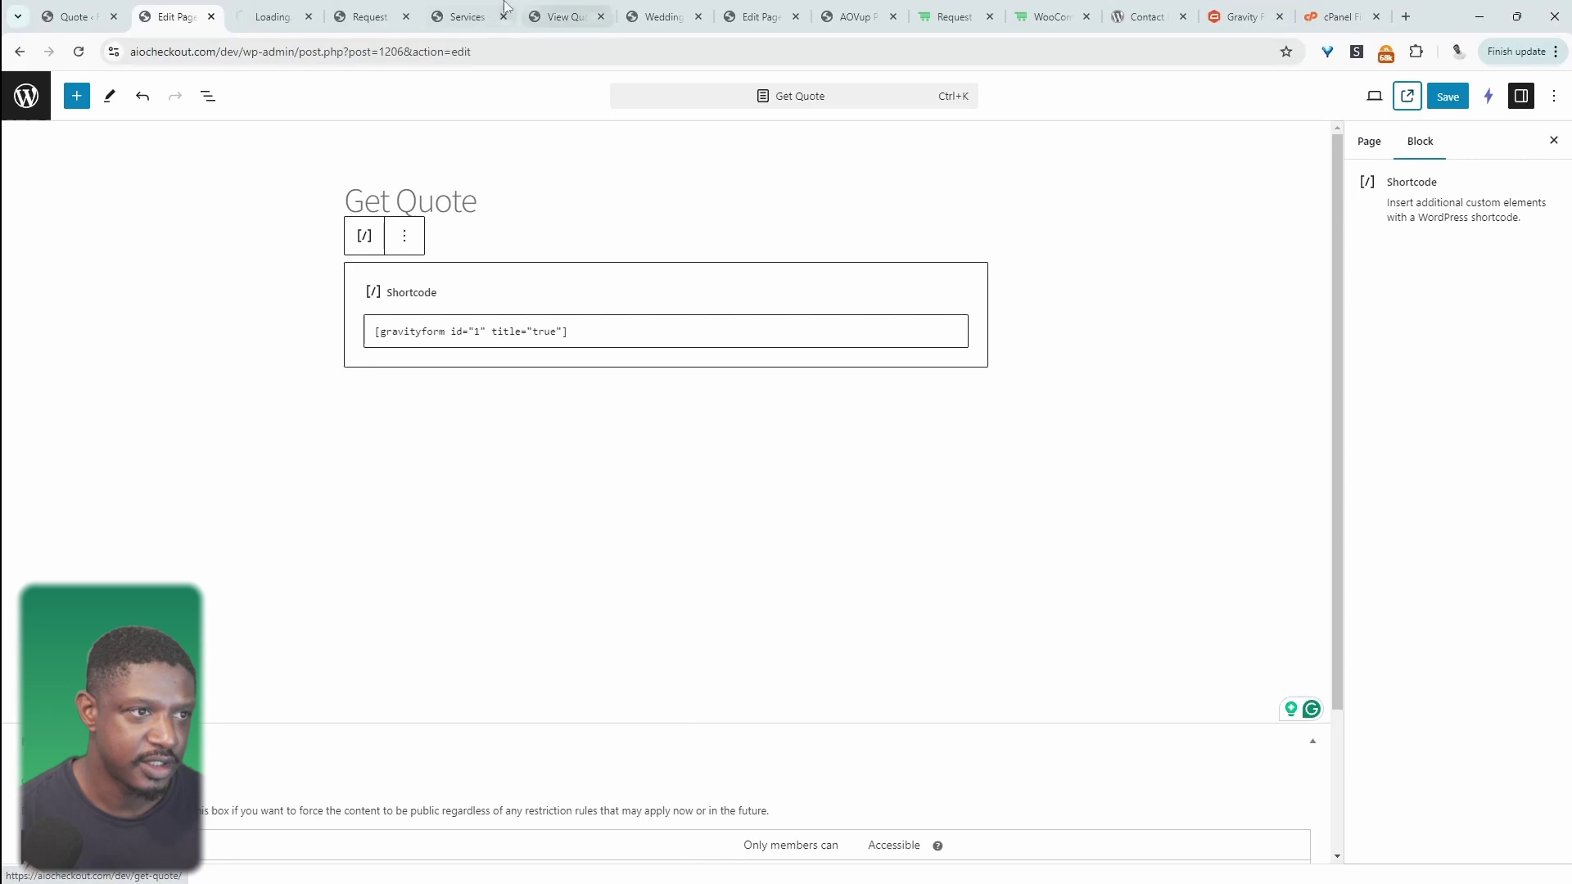
left_click(270, 16)
scroll(922, 484, "down", 10)
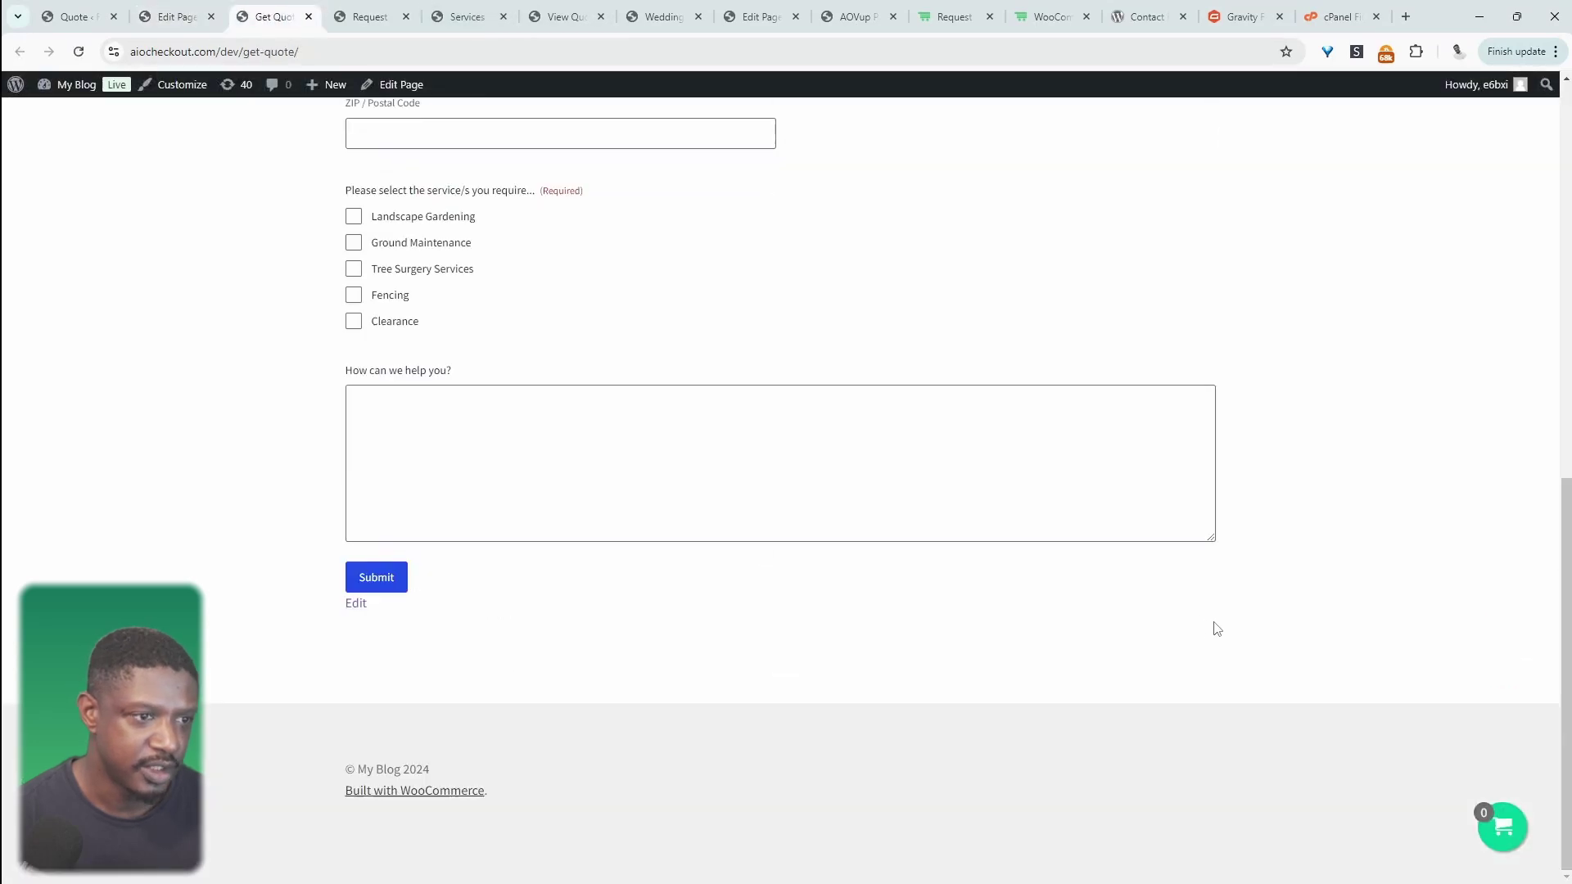
left_click(385, 265)
scroll(582, 320, "up", 7)
scroll(1085, 467, "down", 6)
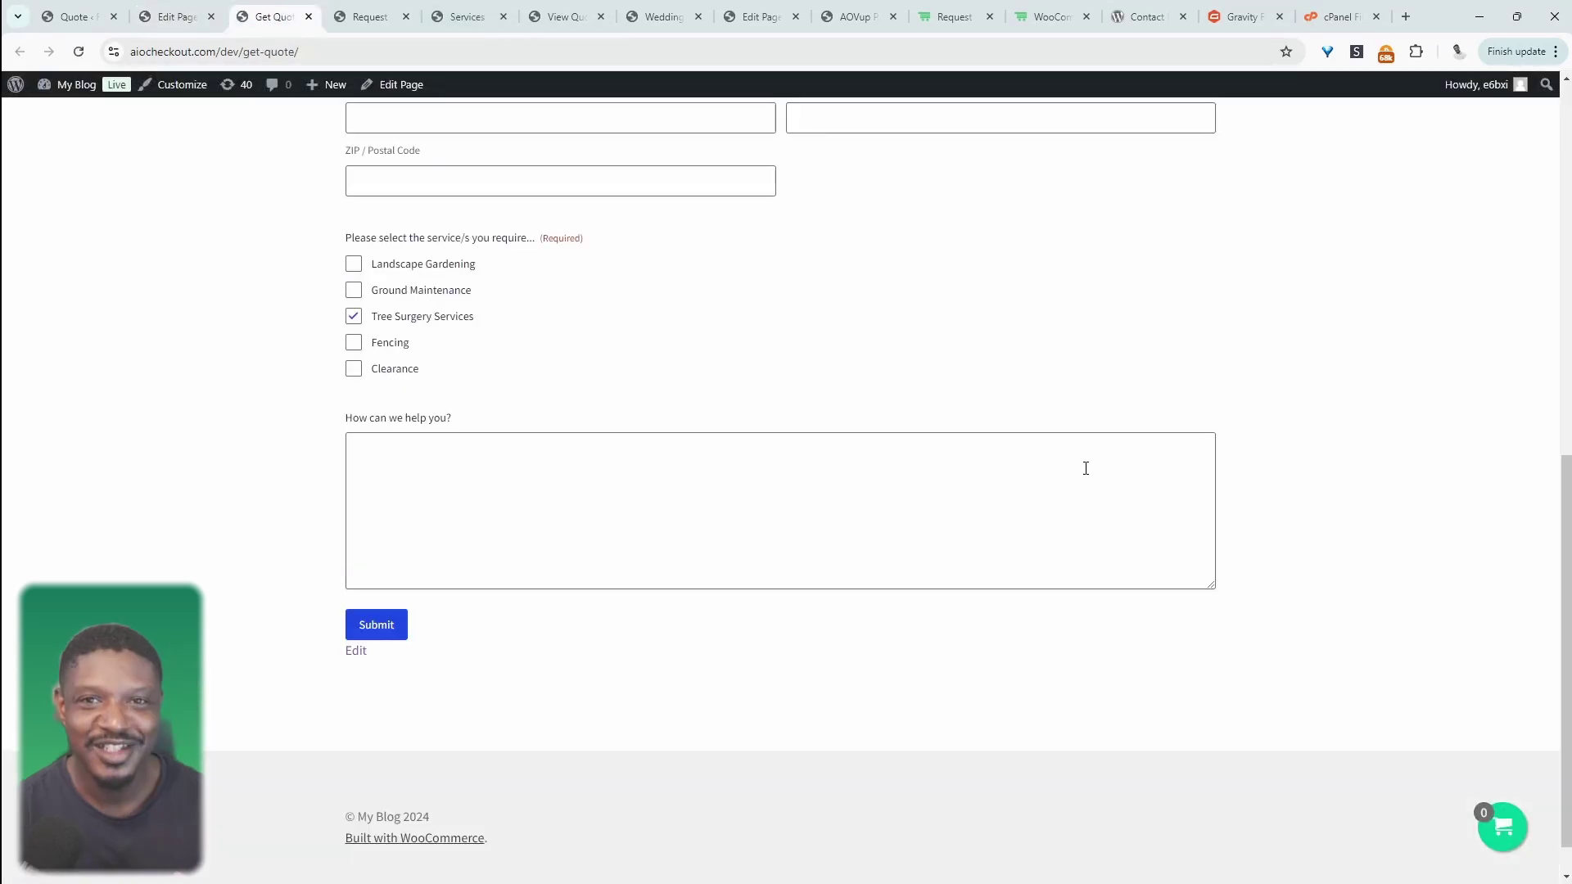